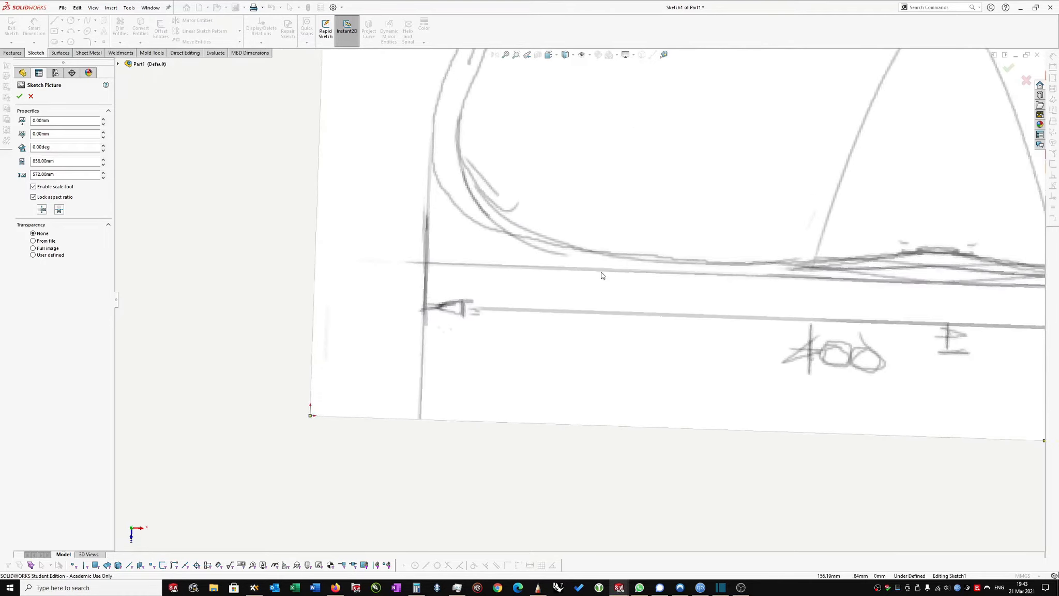
Scale the sketch picture by fitting the scale line to the drawn width dimension's extension lines and setting its length to 400 mm.
right_click(924, 264)
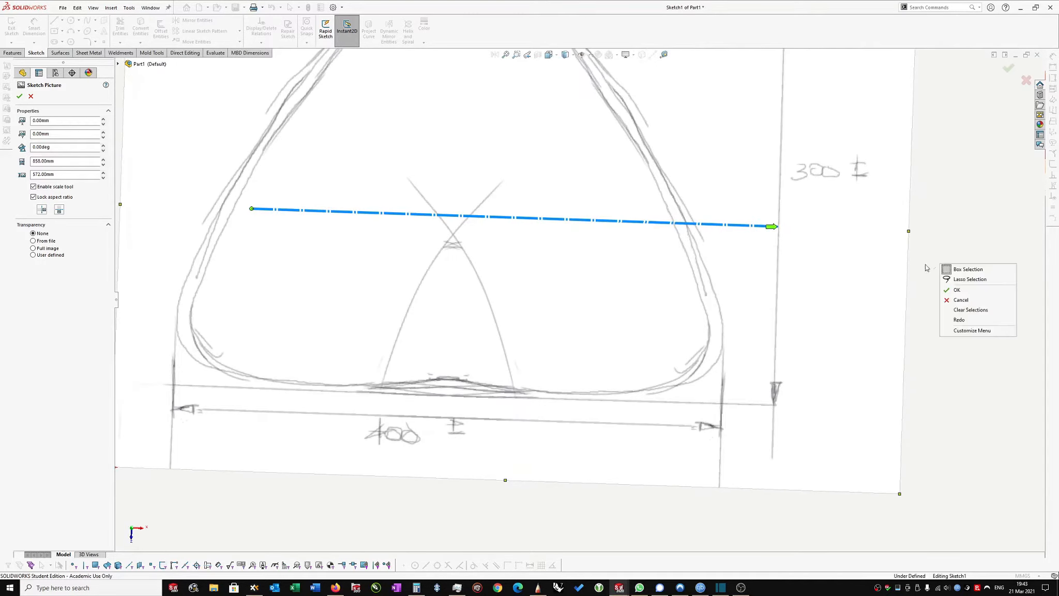
left_click(948, 221)
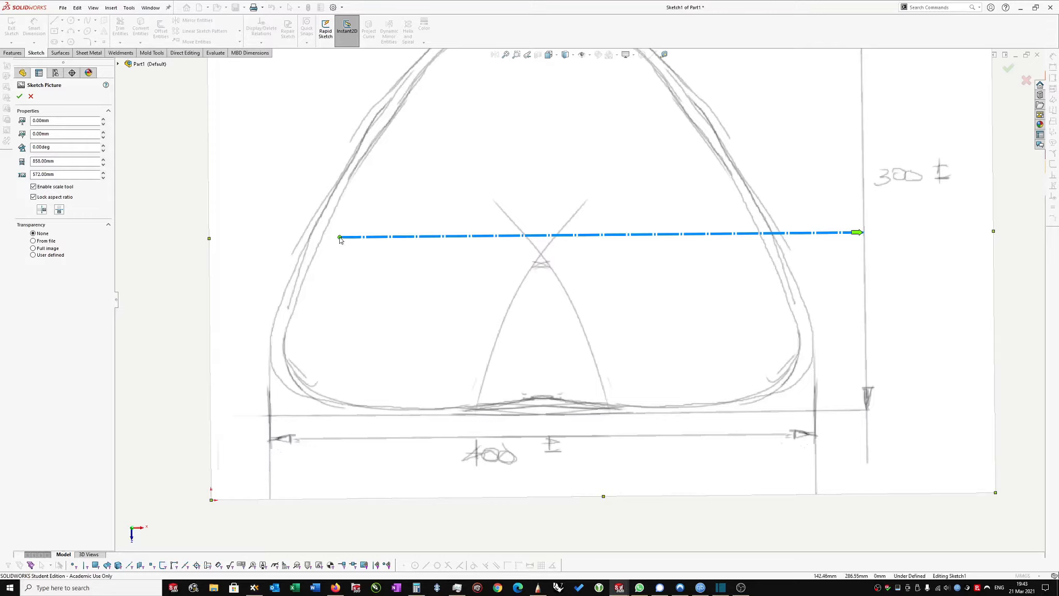
left_click_drag(340, 238, 270, 440)
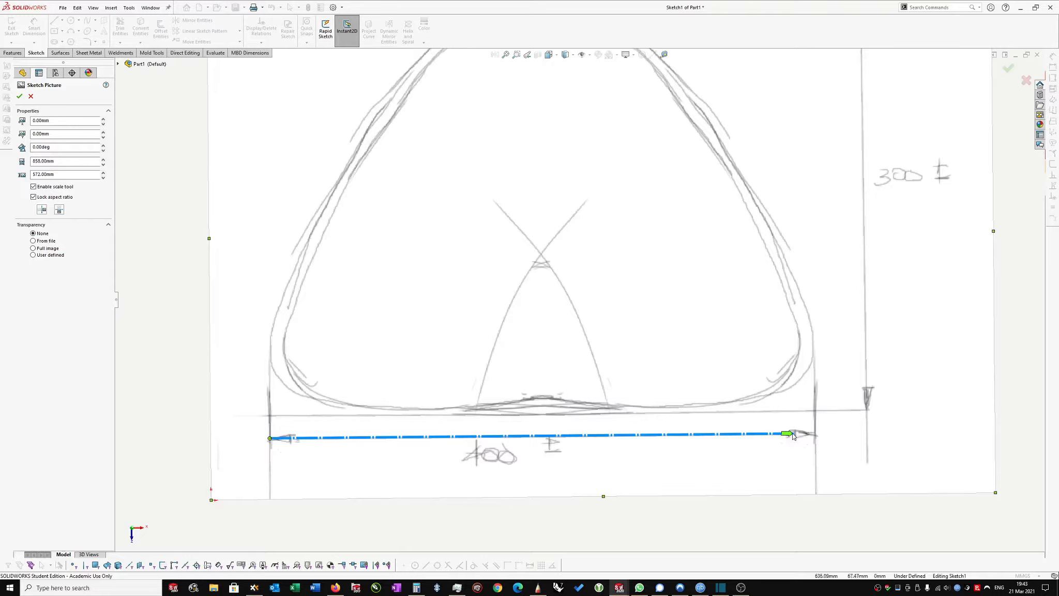
left_click_drag(793, 435, 817, 437)
left_click(815, 437)
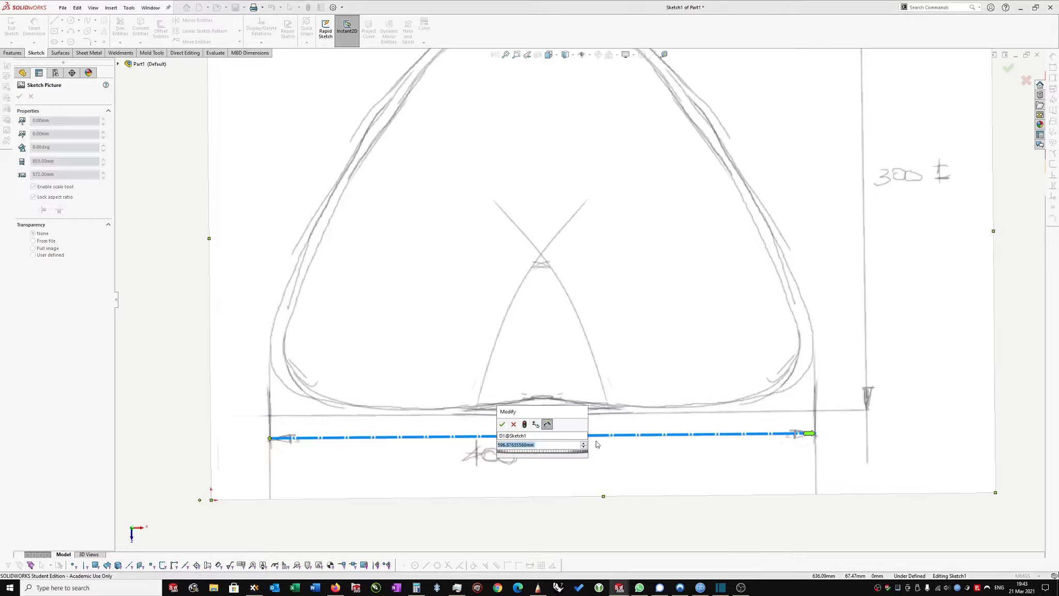
left_click_drag(533, 416, 531, 354)
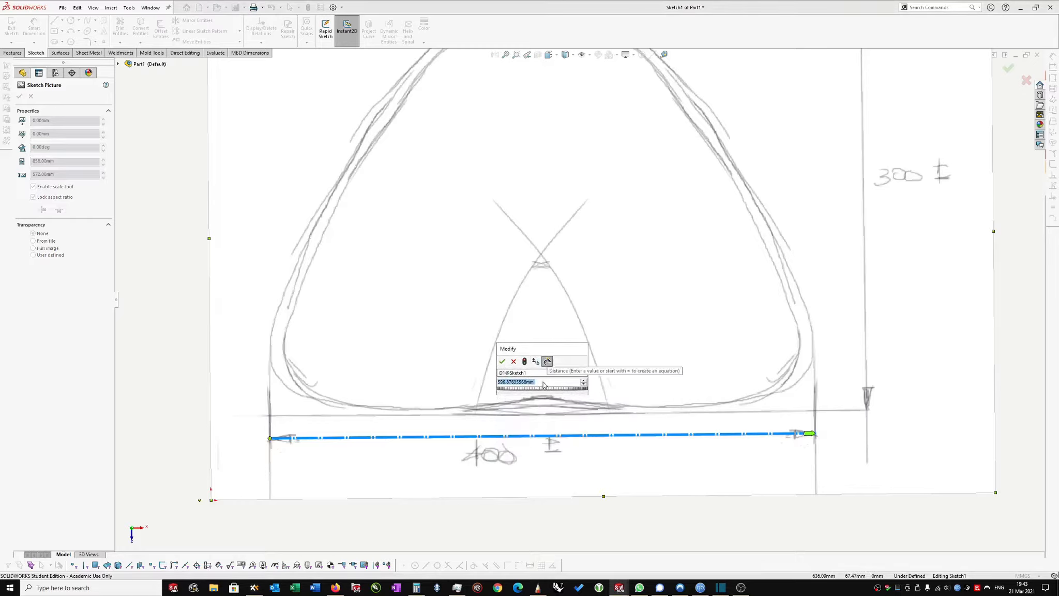
type("400")
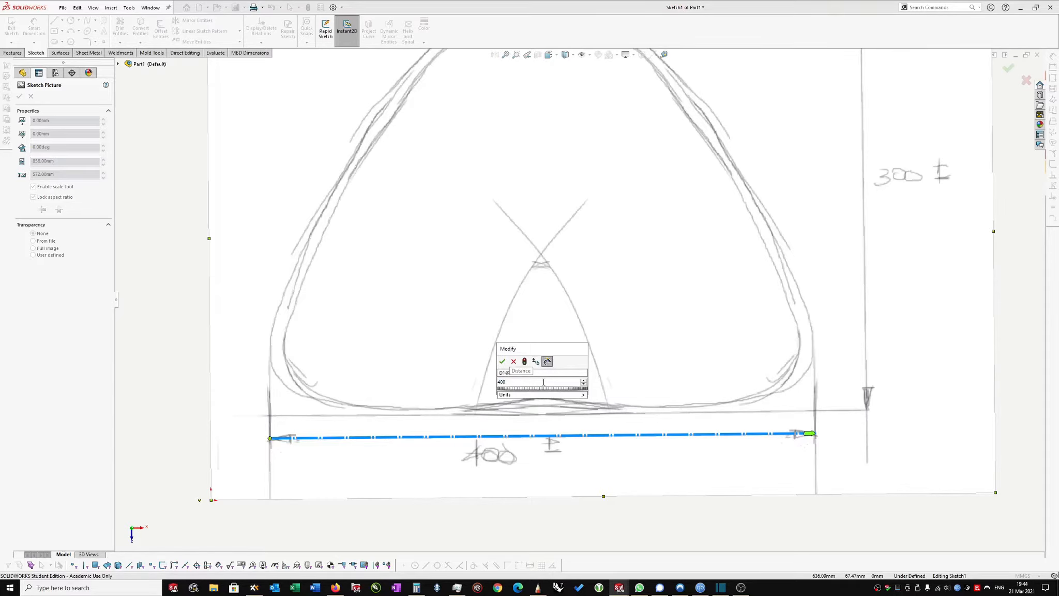
left_click(501, 361)
Centre the picture's 400 mm dimension line on the origin and apply full-image transparency of 0.64.
scroll(608, 357, "up", 5)
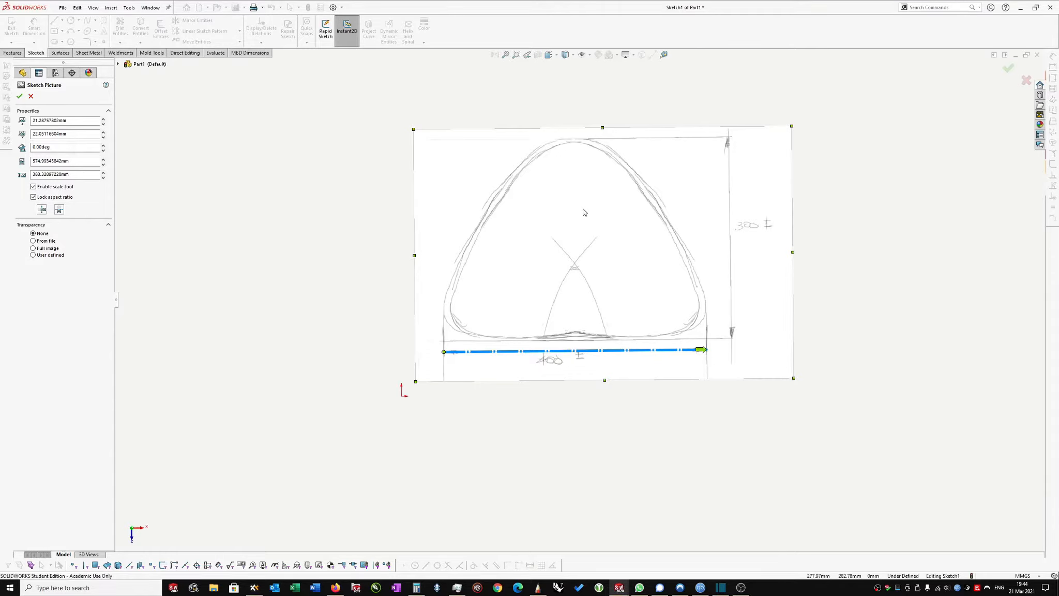
mouse_move(583, 212)
left_mouse_down()
mouse_move(419, 272)
mouse_move(410, 253)
left_mouse_up()
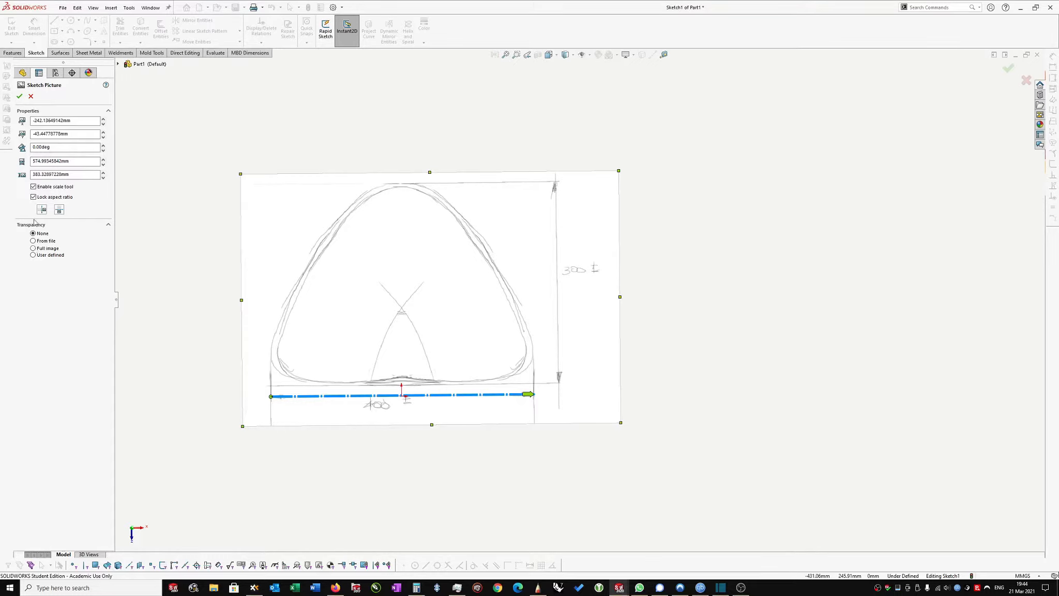
left_click(33, 248)
left_click_drag(34, 276, 56, 276)
left_click(64, 276)
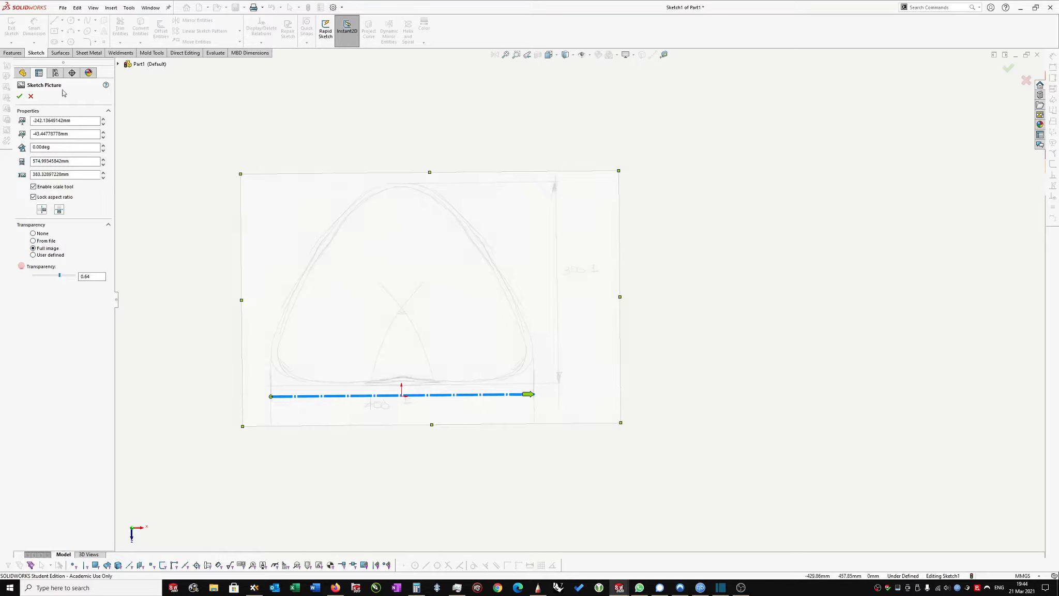
right_click(683, 245)
left_click(701, 269)
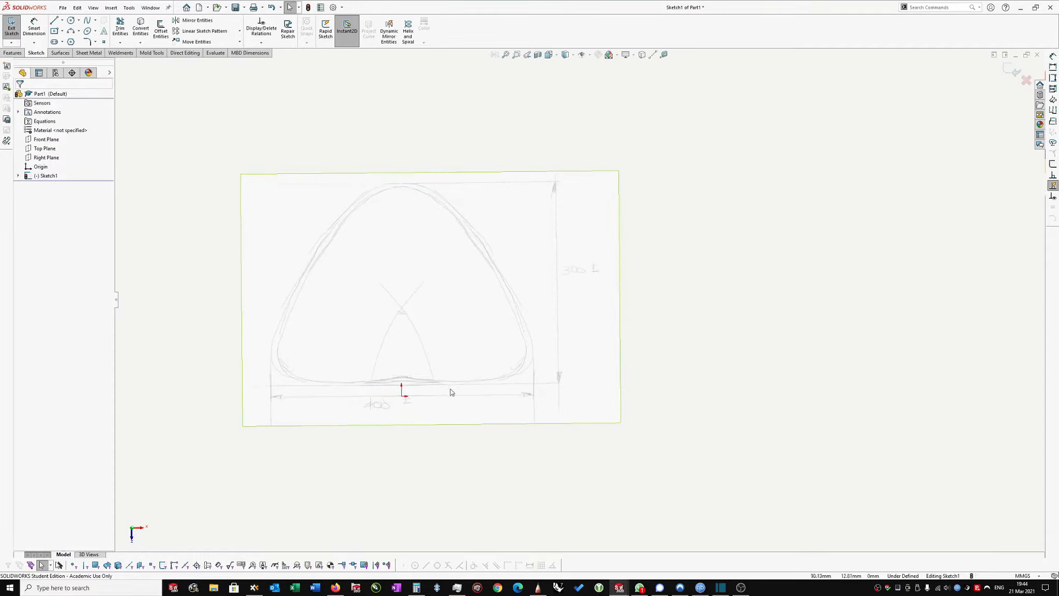
Sketch a vertical construction line about 150 mm long upward from the origin along the picture's middle.
scroll(413, 394, "down", 2)
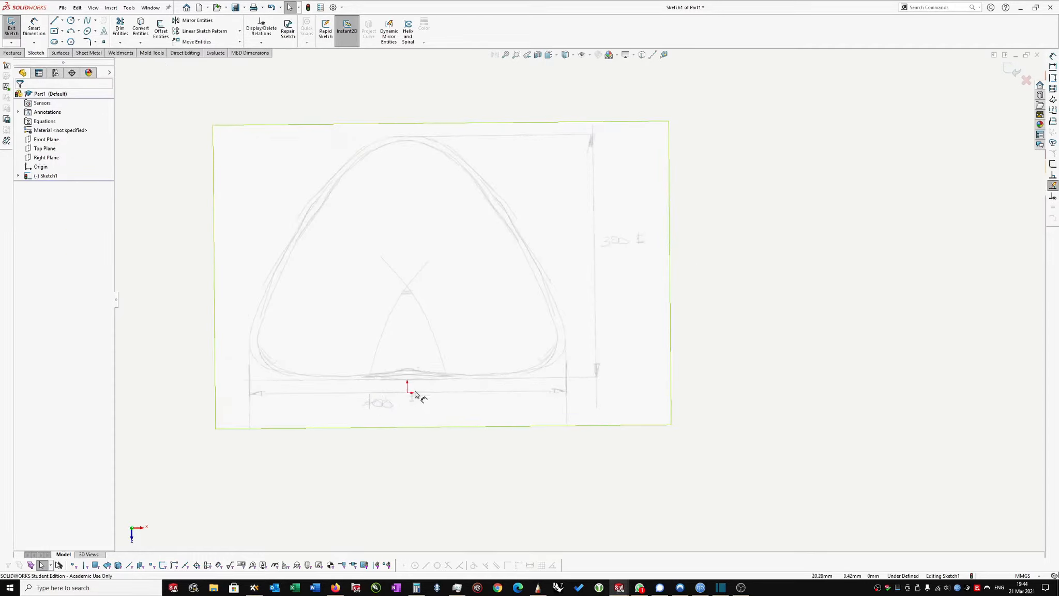
right_click(723, 303)
left_click(787, 262)
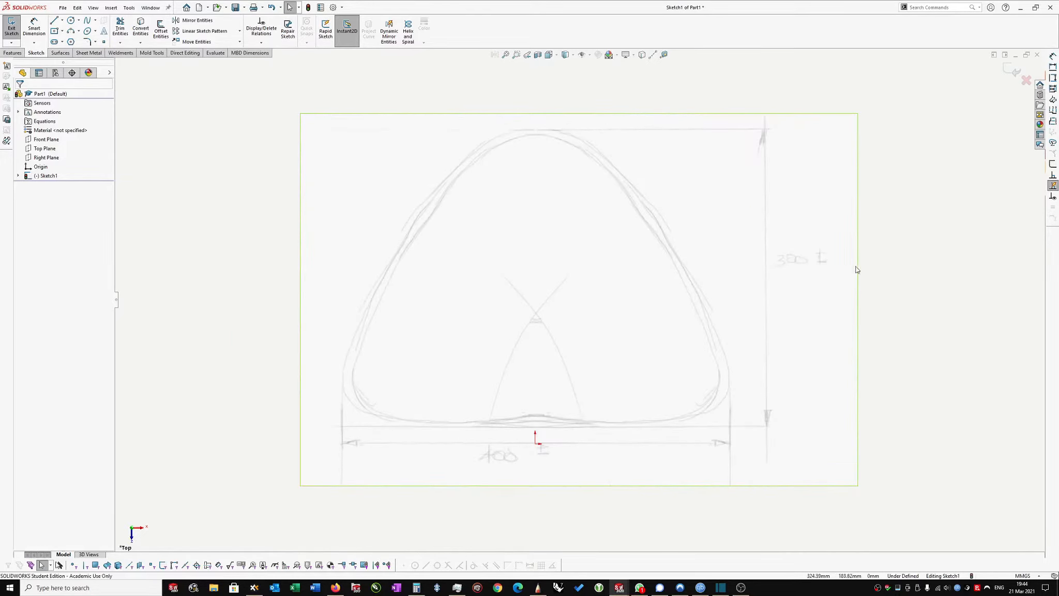
scroll(881, 287, "up", 1)
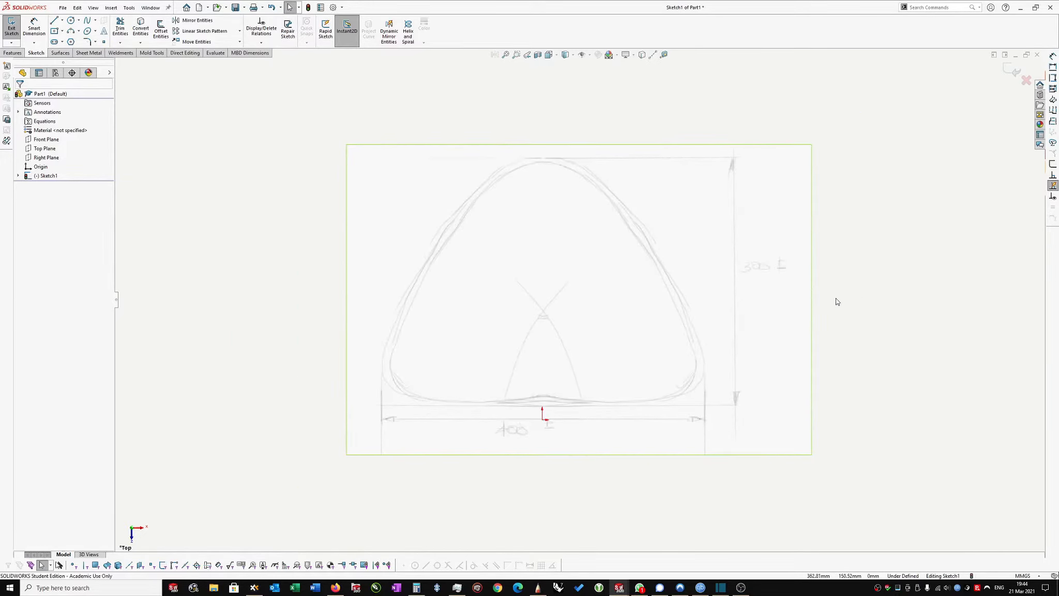
scroll(838, 310, "down", 1)
right_click(854, 310)
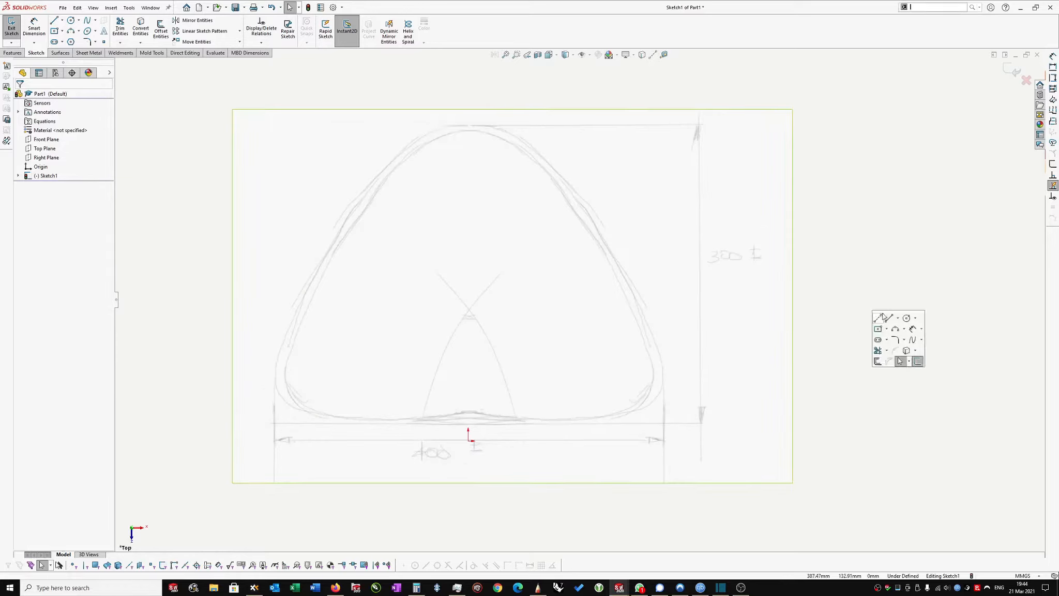
left_click(882, 319)
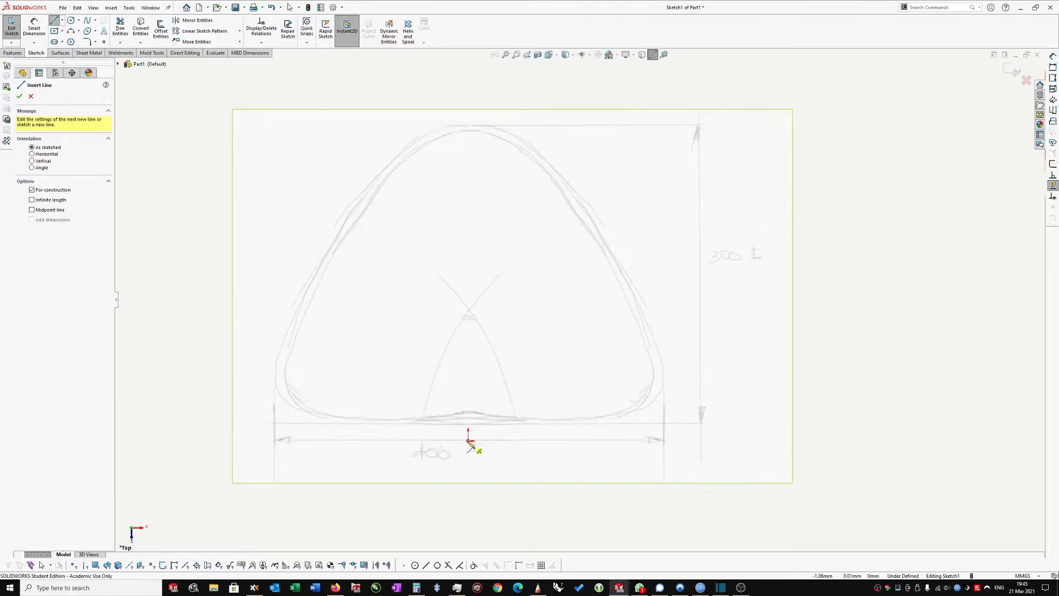
left_click(469, 441)
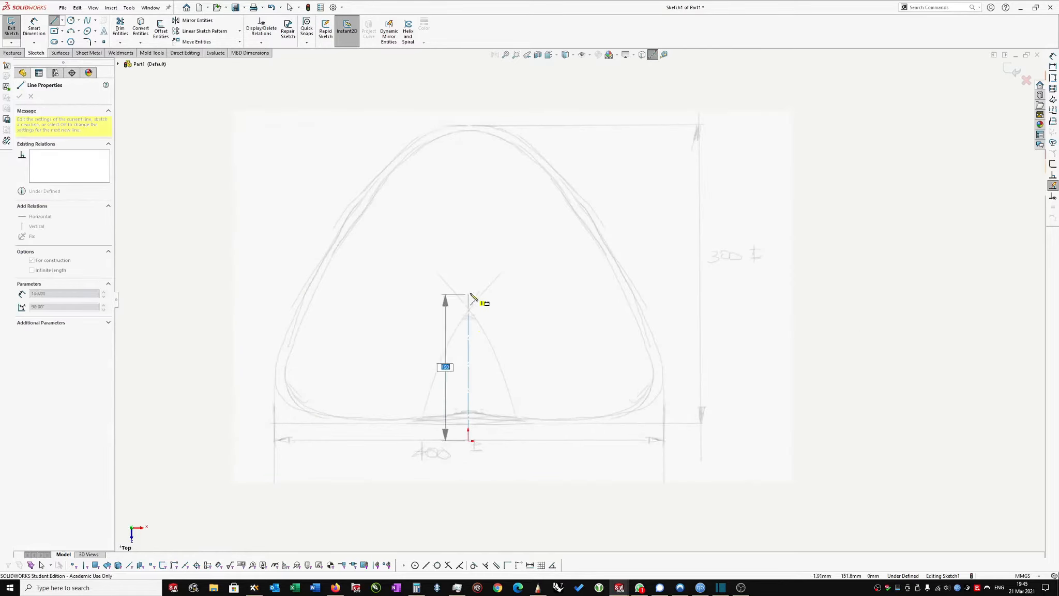
left_click(471, 295)
scroll(472, 299, "down", 2)
key("Escape")
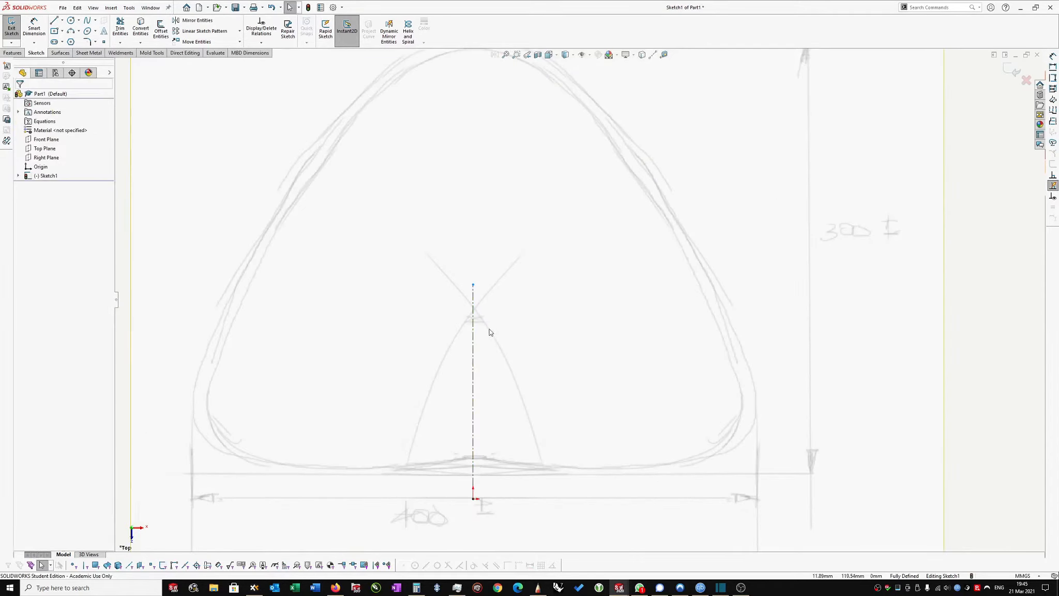
Reposition the sketch picture so its width dimension line runs through the origin and the outline is centred on the construction line.
scroll(490, 332, "down", 3)
scroll(518, 331, "up", 3)
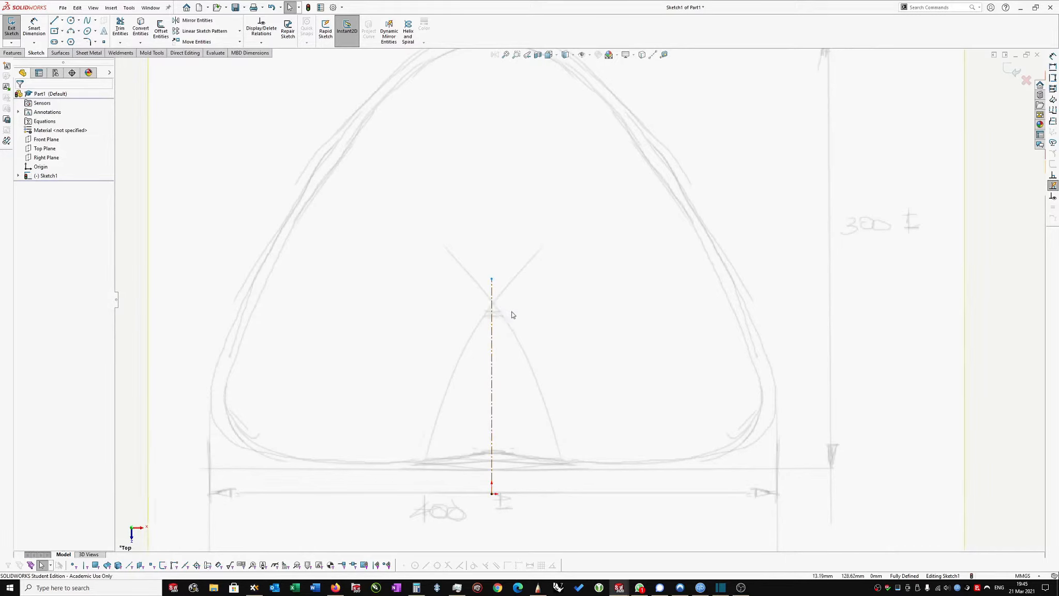
left_click(518, 331)
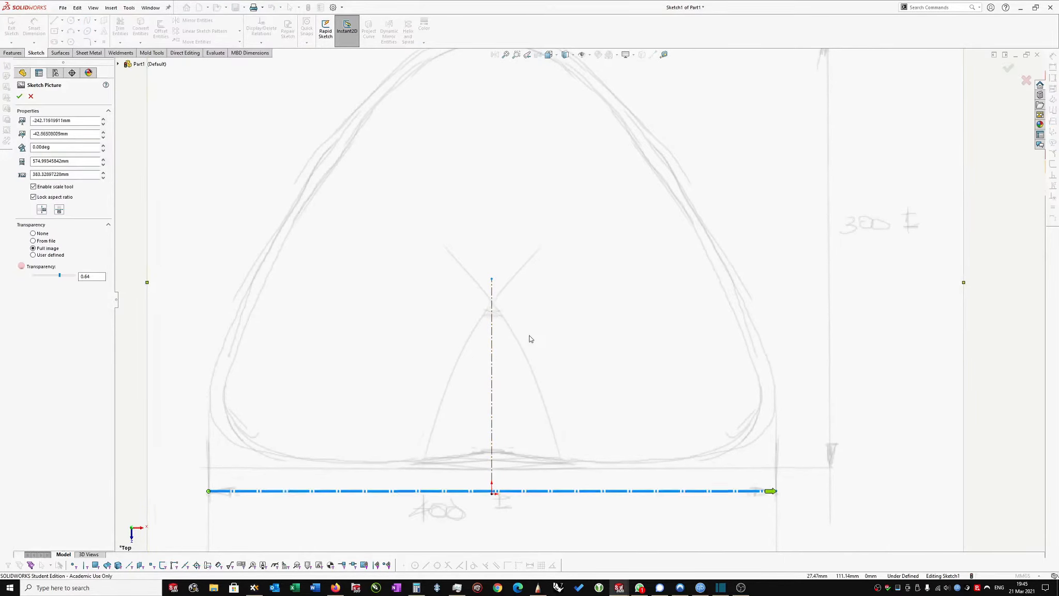
left_click_drag(528, 338, 533, 365)
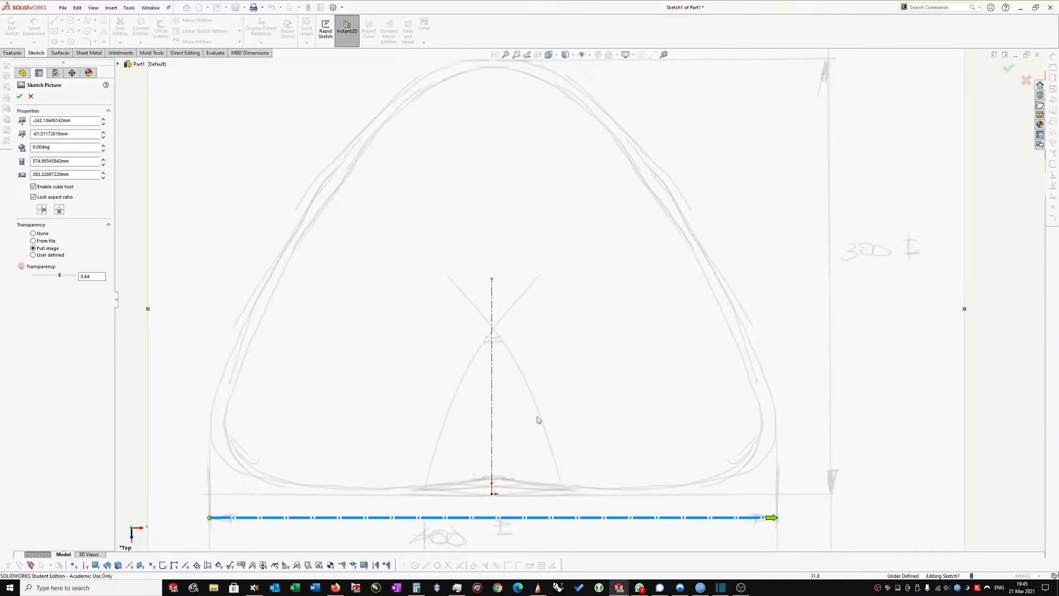
scroll(548, 370, "up", 2)
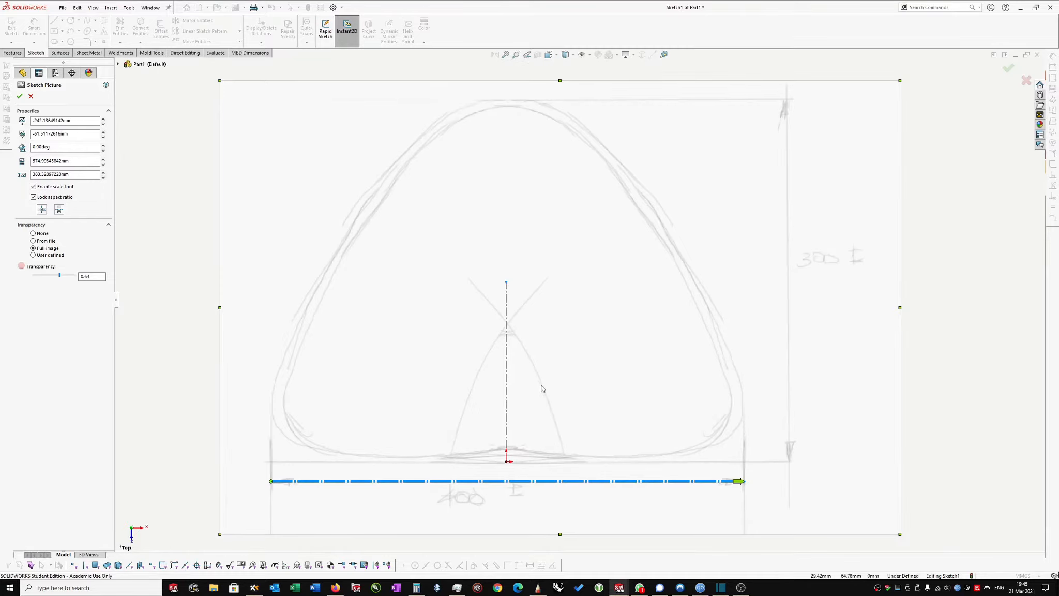
left_click_drag(542, 388, 540, 364)
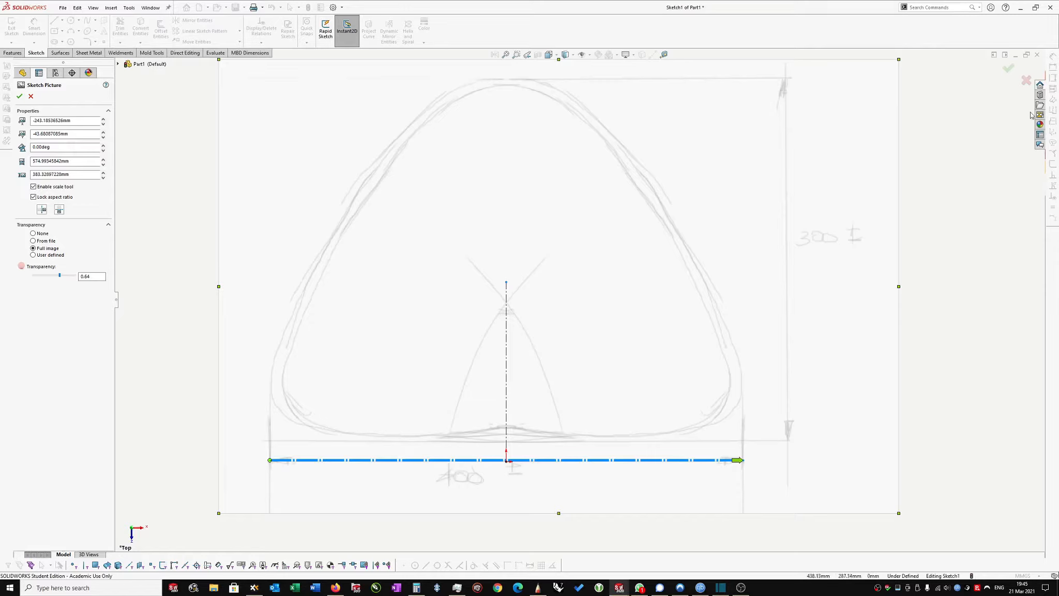
left_click(1007, 71)
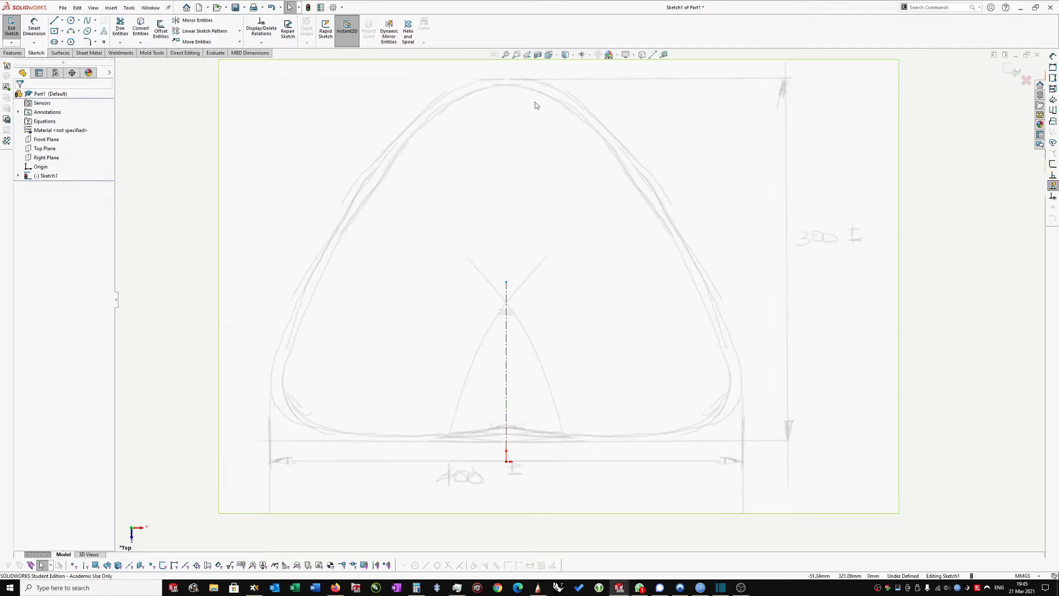
Try tracing the outline's left side with a three-point arc from the width dimension's left end, and delete that arc.
right_click_drag(941, 288, 941, 284)
key("s")
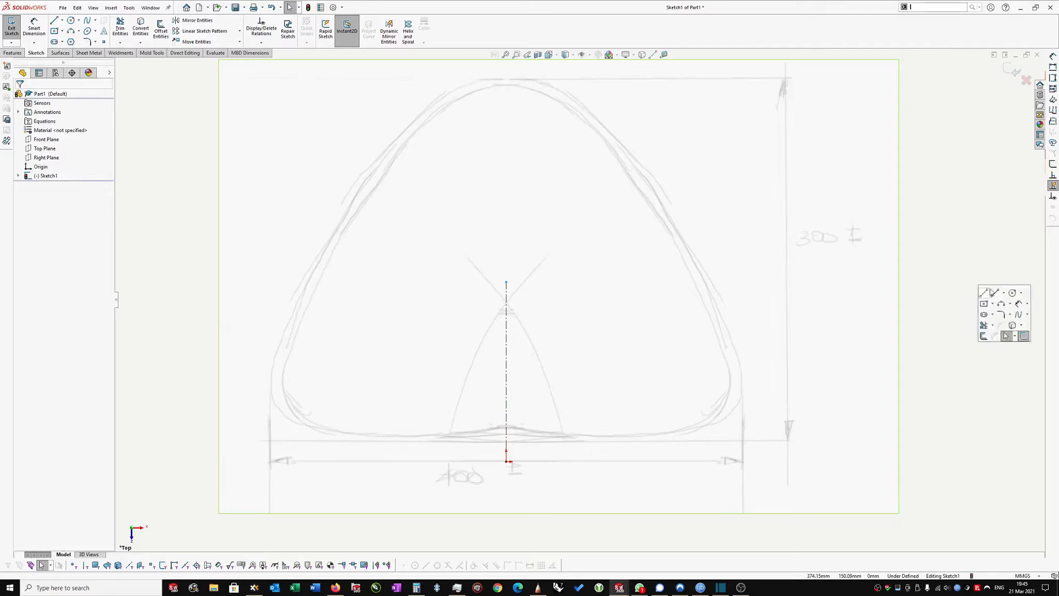
left_click(1001, 305)
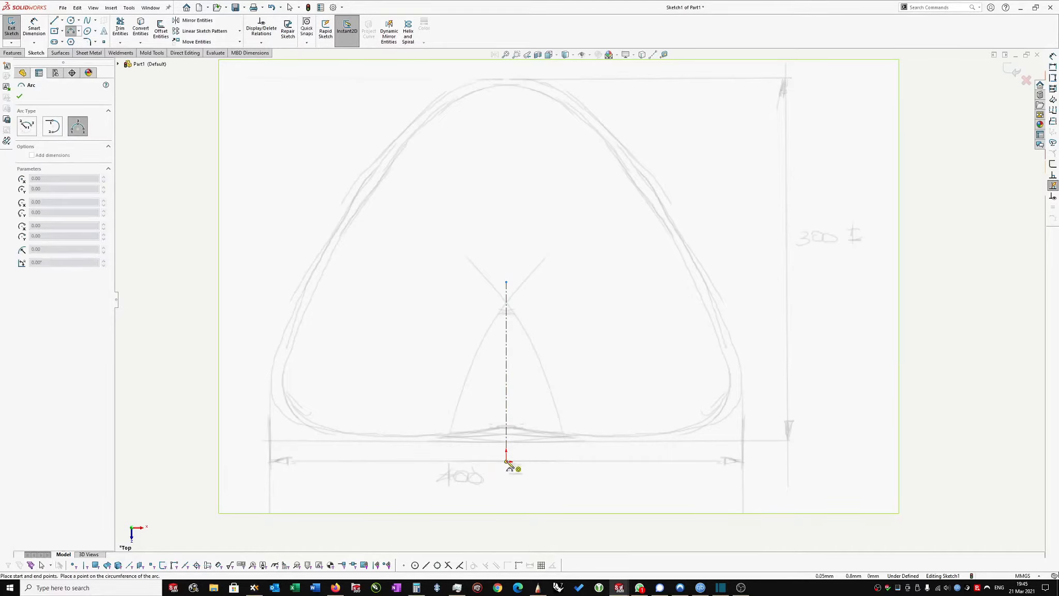
left_click(506, 460)
left_click(270, 462)
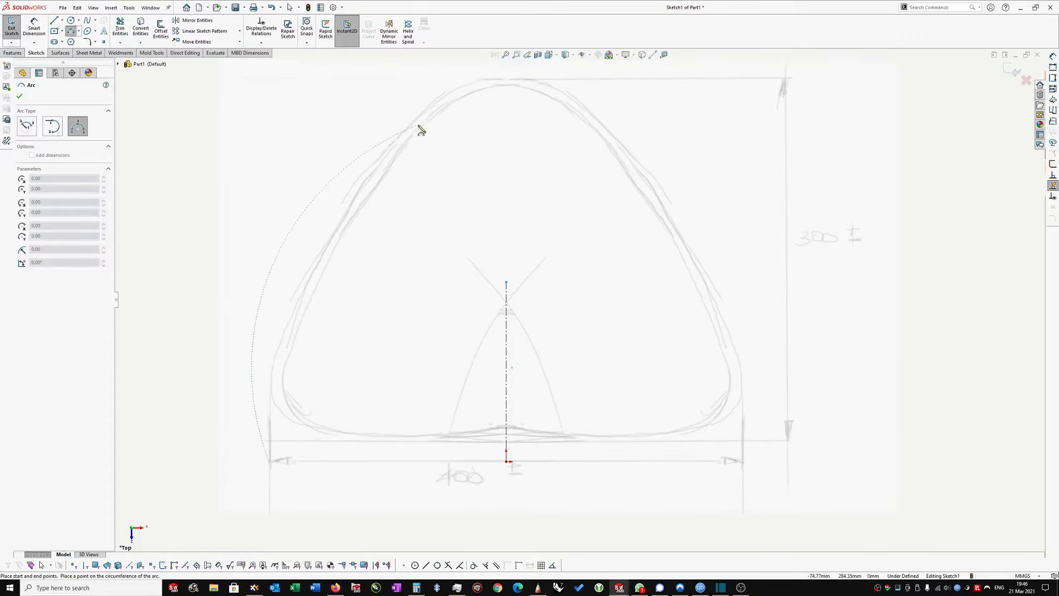
left_click(429, 110)
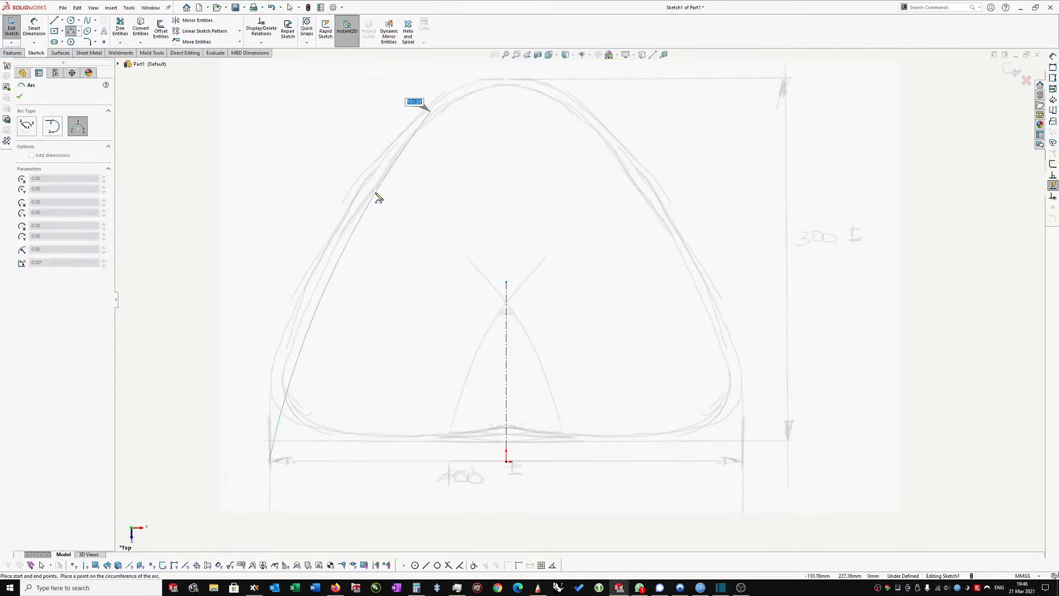
left_click(349, 230)
scroll(405, 204, "up", 3)
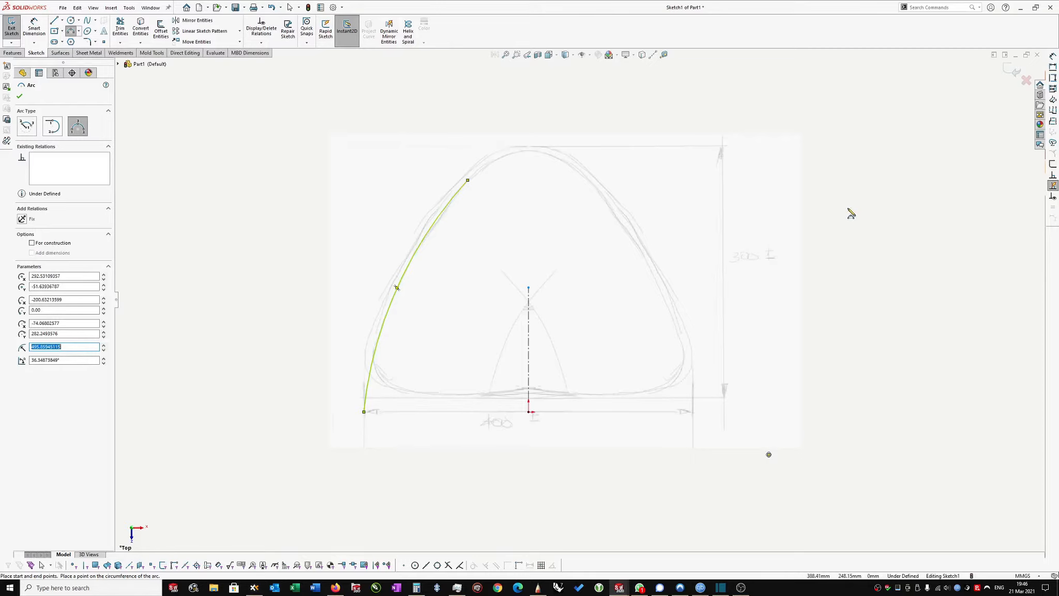
key("Escape")
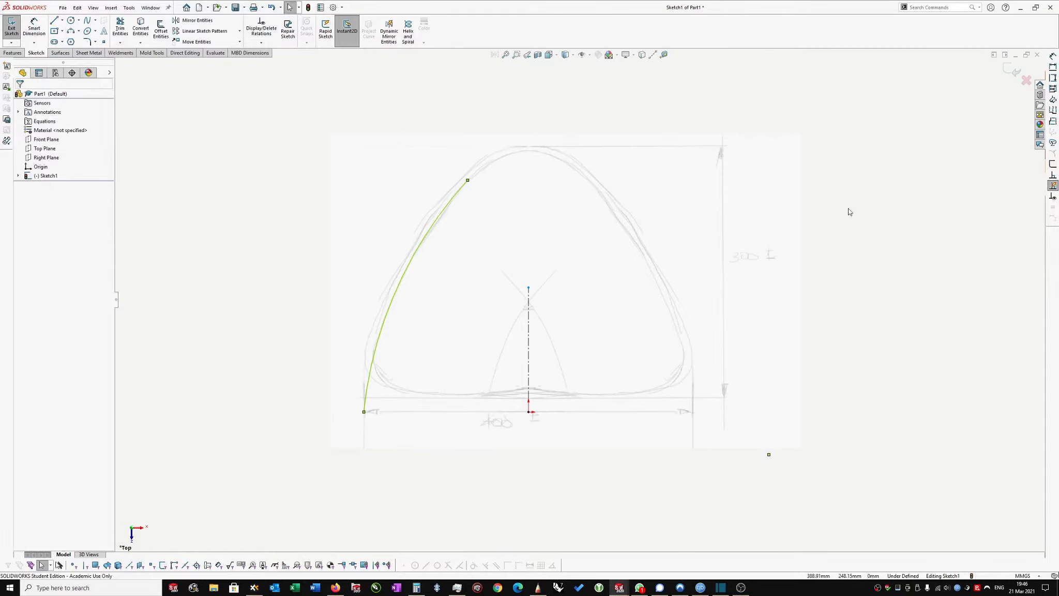
left_click(436, 224)
key("Delete")
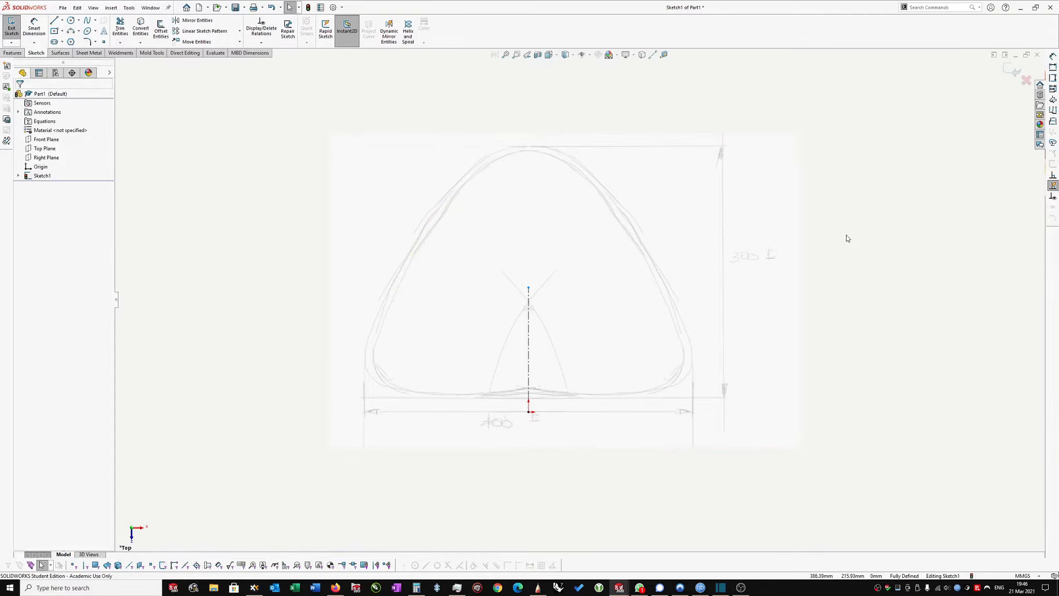
Turn on Dynamic Mirror about the vertical construction line.
right_click_drag(843, 233, 843, 233)
right_click(829, 166)
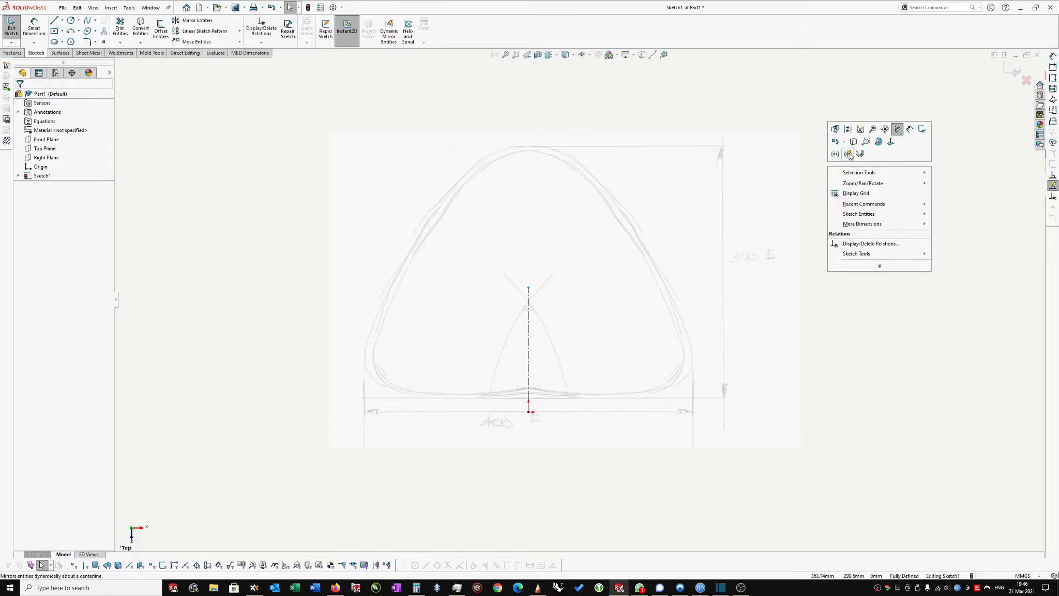
left_click(849, 154)
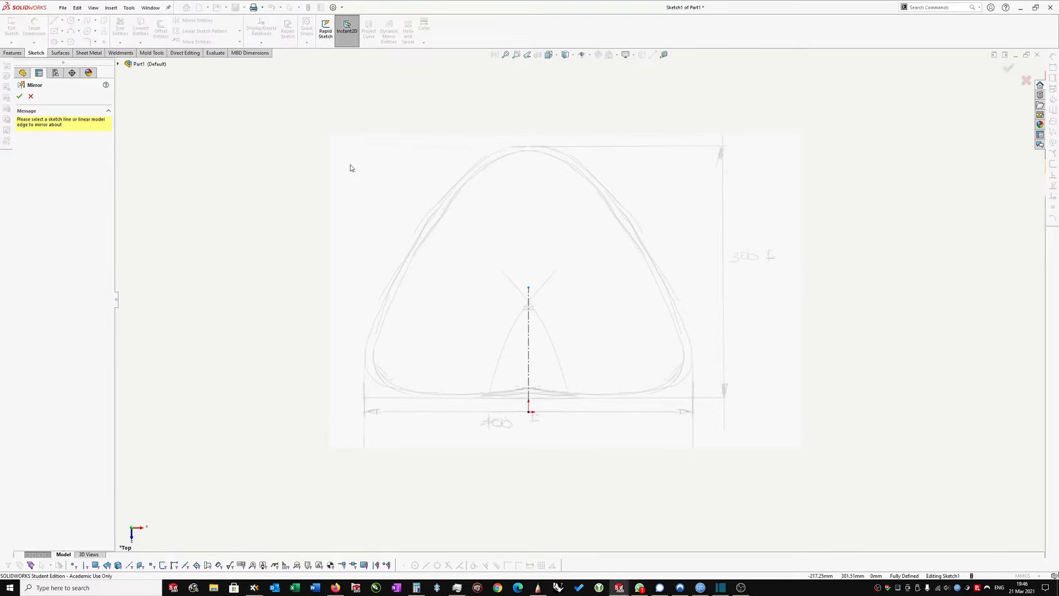
left_click(530, 325)
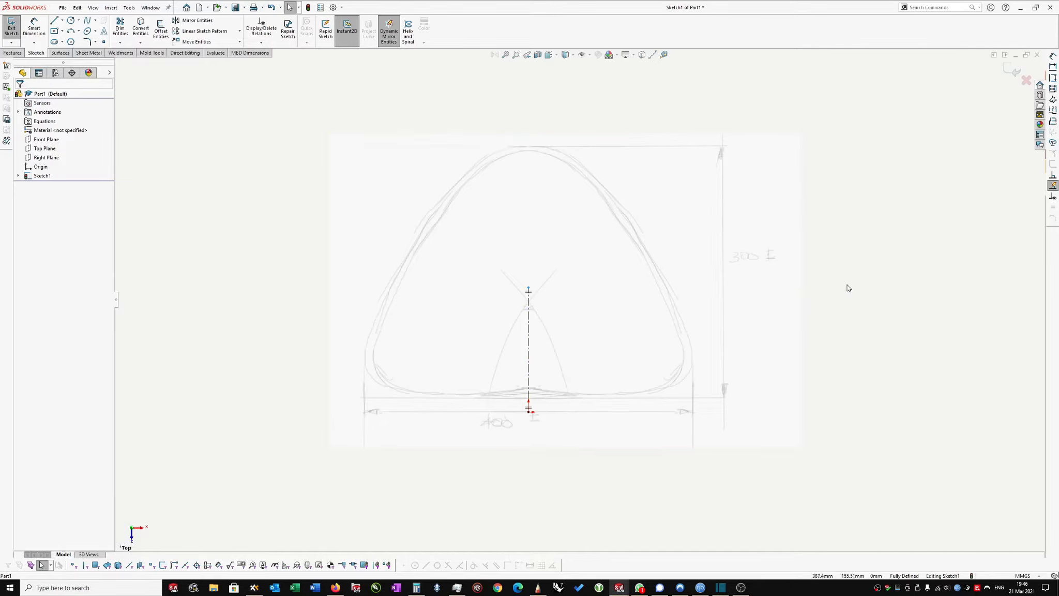
Trace the outline's left side with a three-point arc of about 490 mm radius, from the width line's left end up towards the apex.
right_click_drag(848, 293, 882, 297)
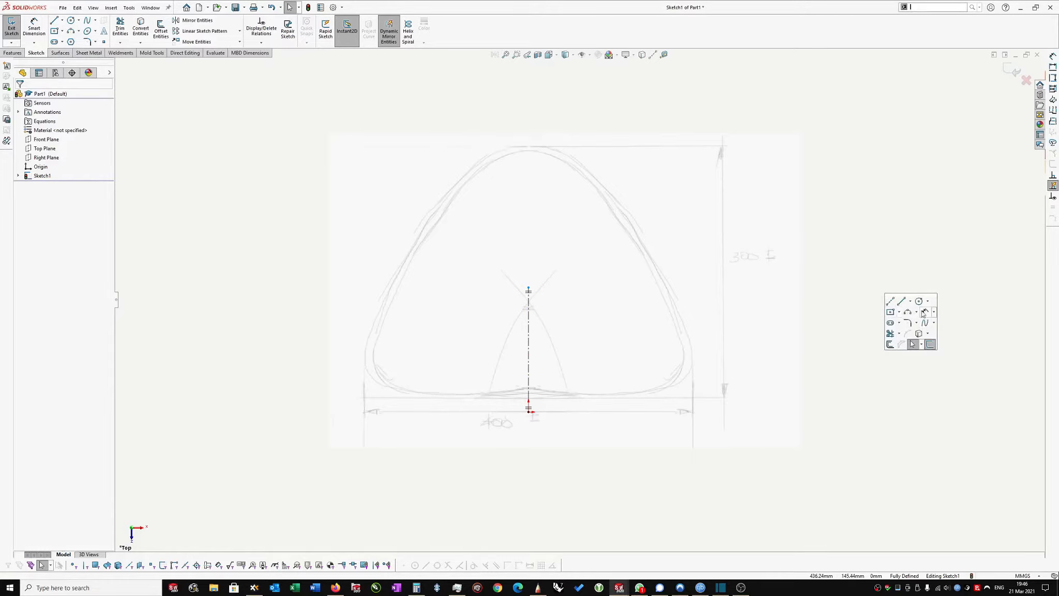
left_click(912, 313)
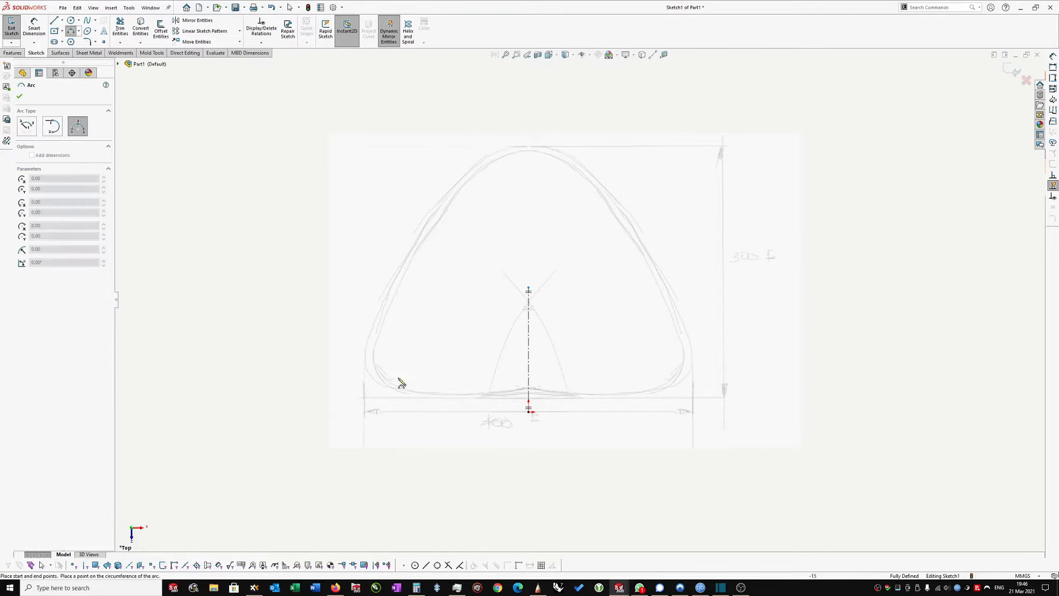
left_click(364, 412)
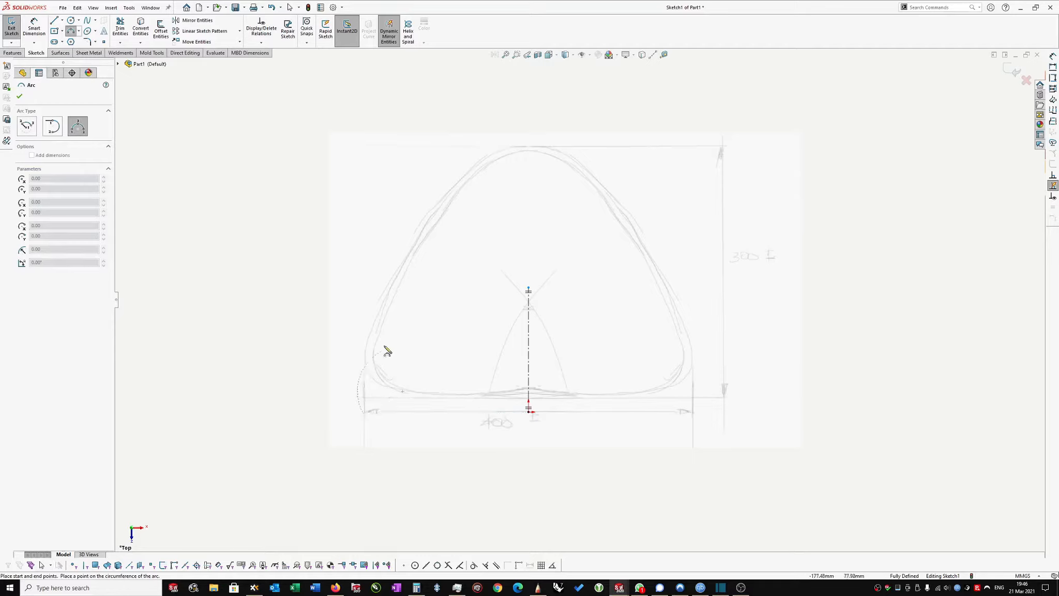
left_click(480, 165)
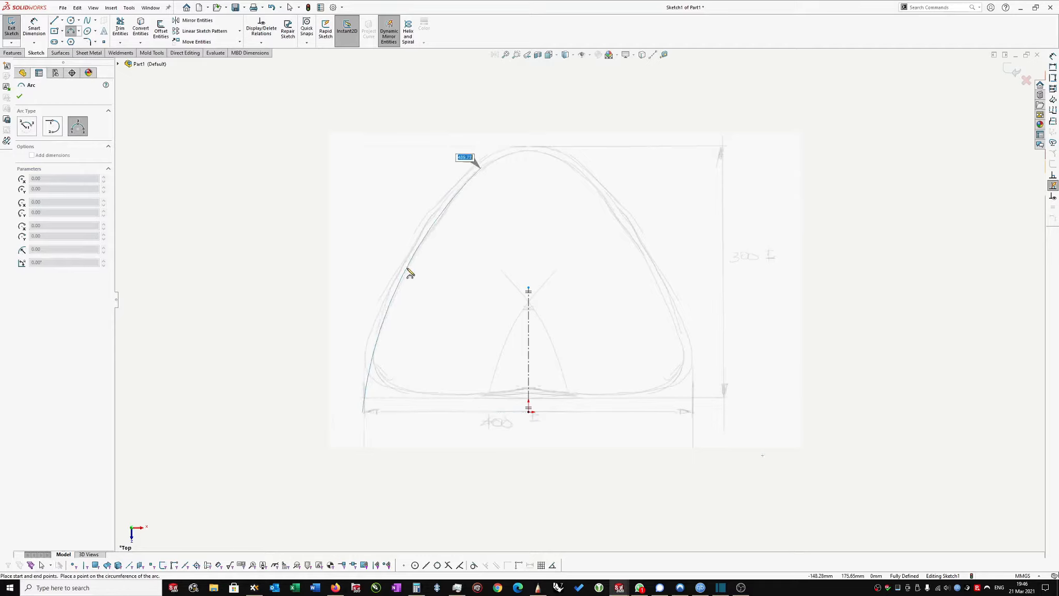
left_click(410, 274)
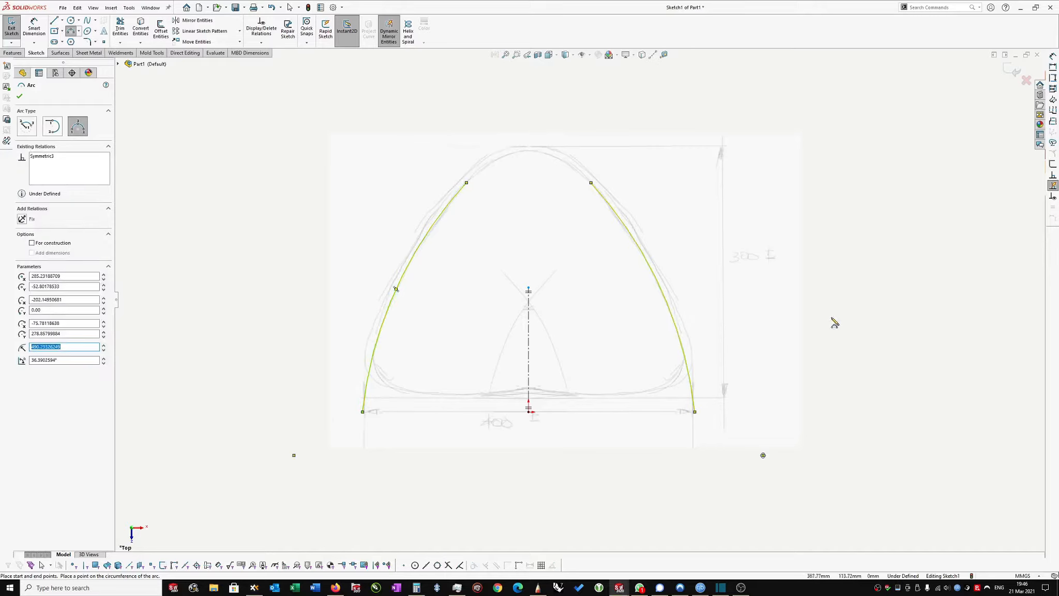
Join the upper ends of the two side arcs with a three-point arc of about 93 mm radius through the outline's apex.
left_click(466, 183)
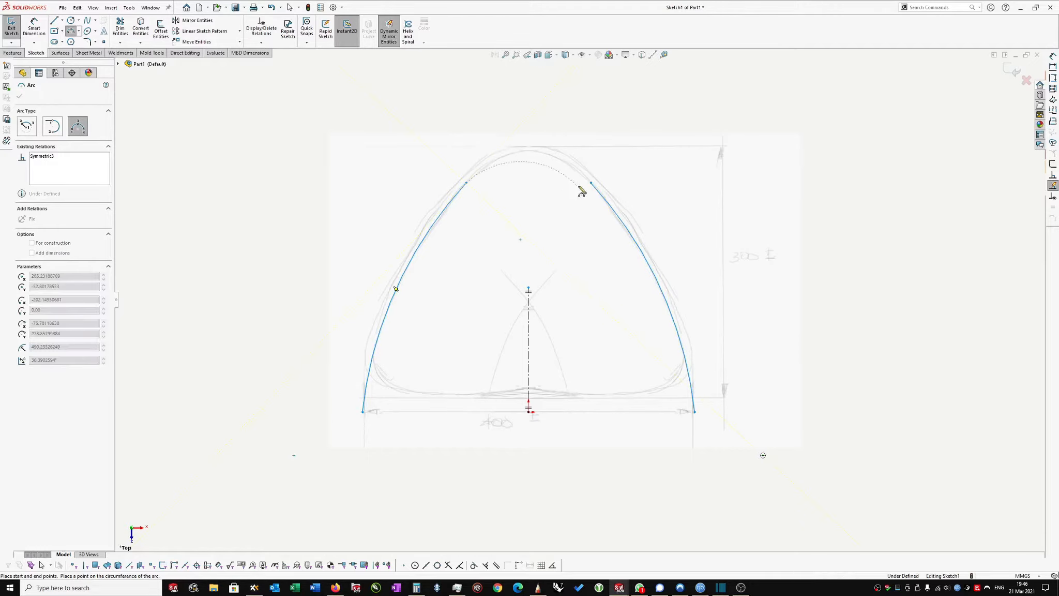
left_click(591, 183)
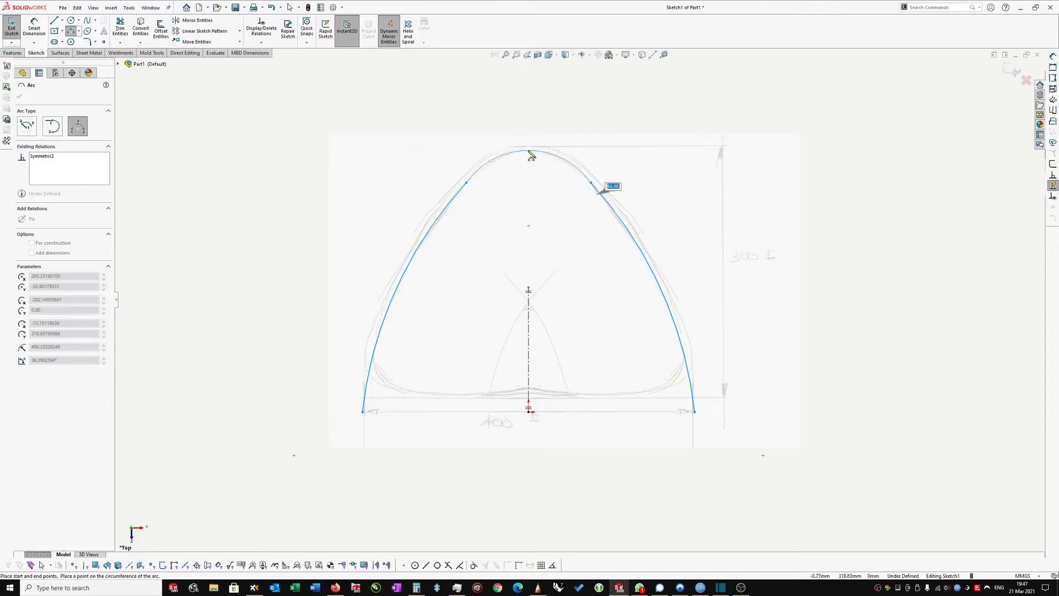
left_click(530, 155)
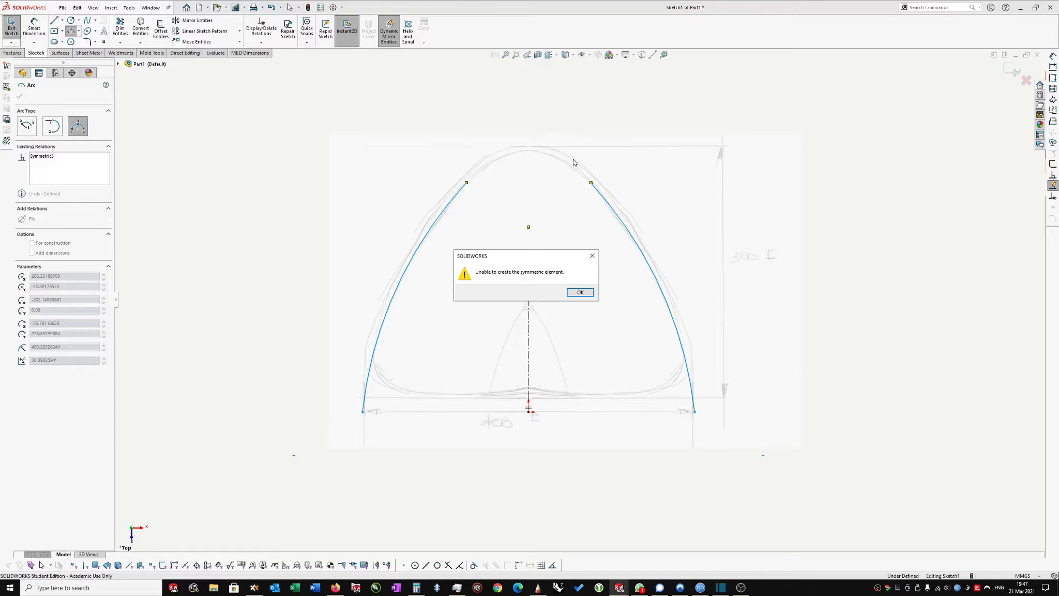
left_click(580, 292)
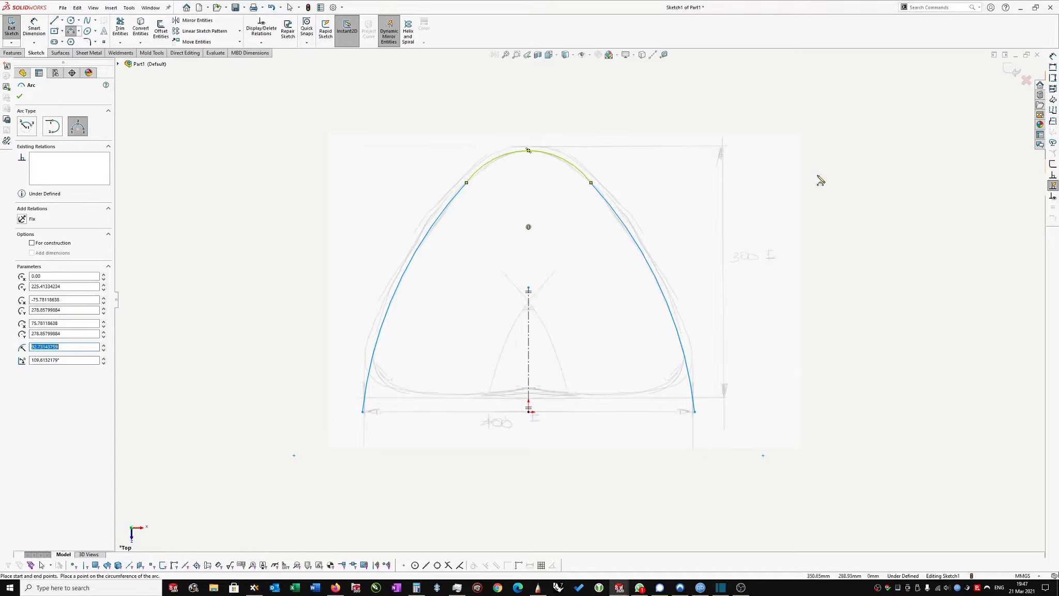
key("Escape")
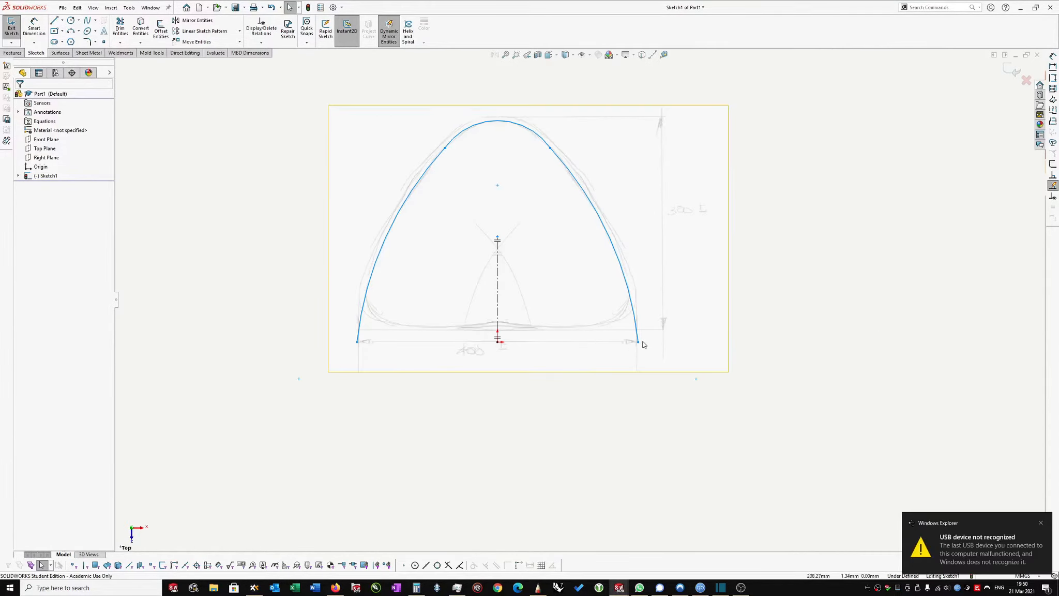
Dimension the horizontal distance between the lower endpoints of the two side arcs, placing the dimension below the picture.
scroll(644, 344, "up", 3)
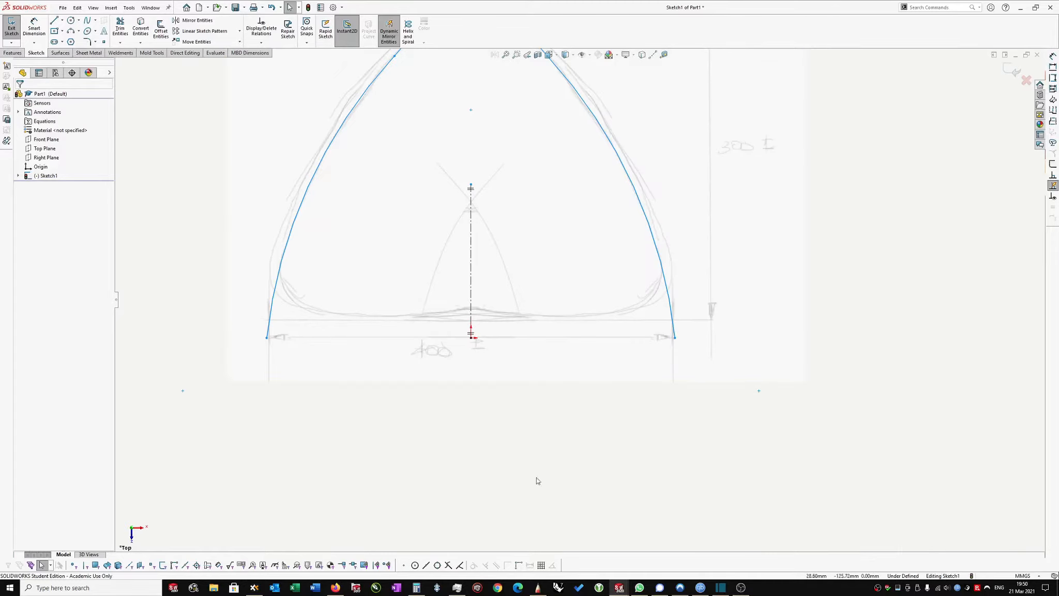
key("d")
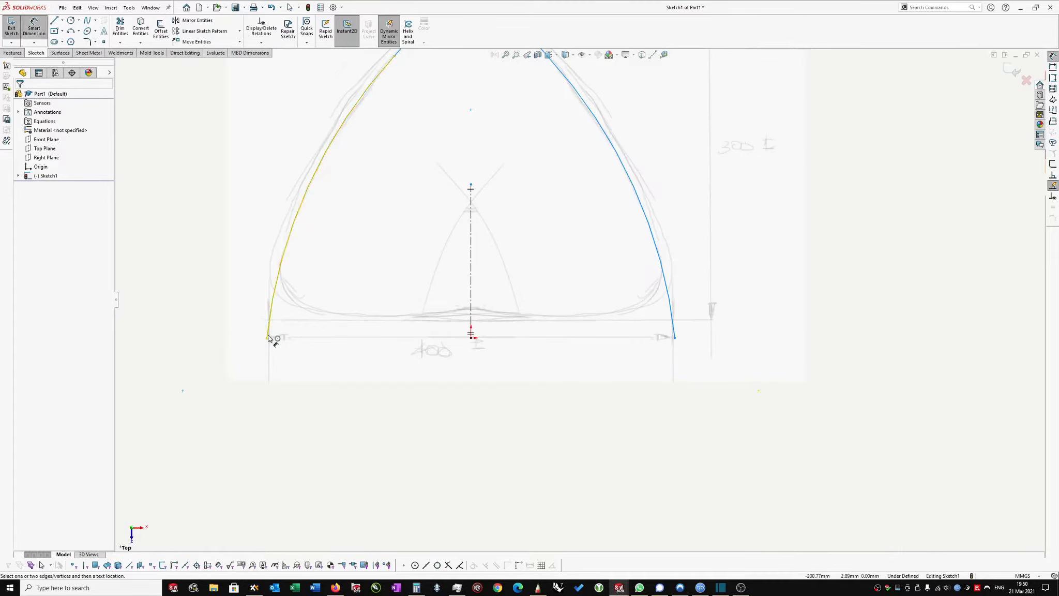
left_click(266, 337)
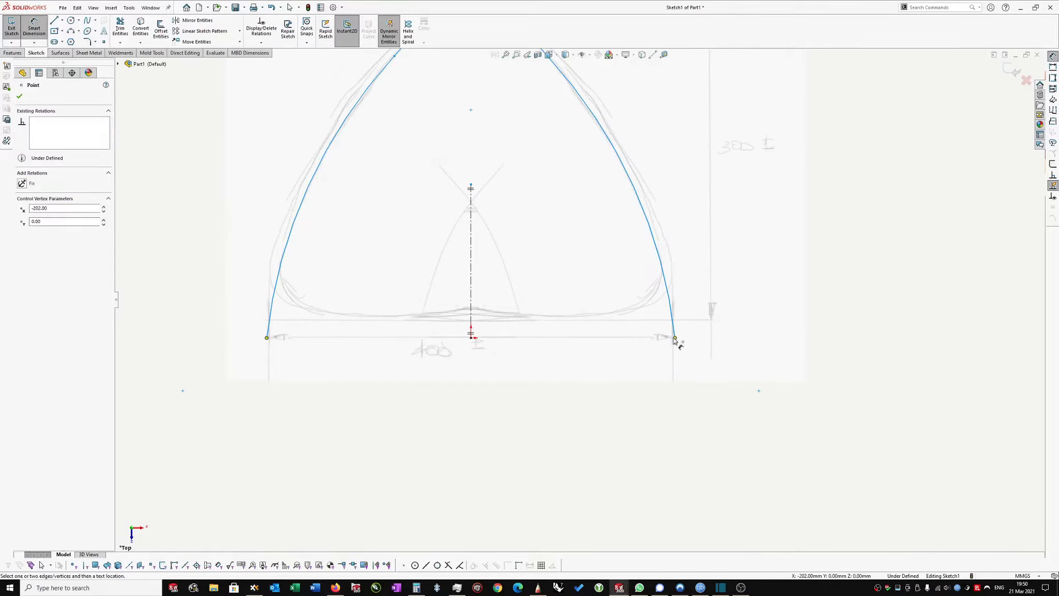
left_click(675, 337)
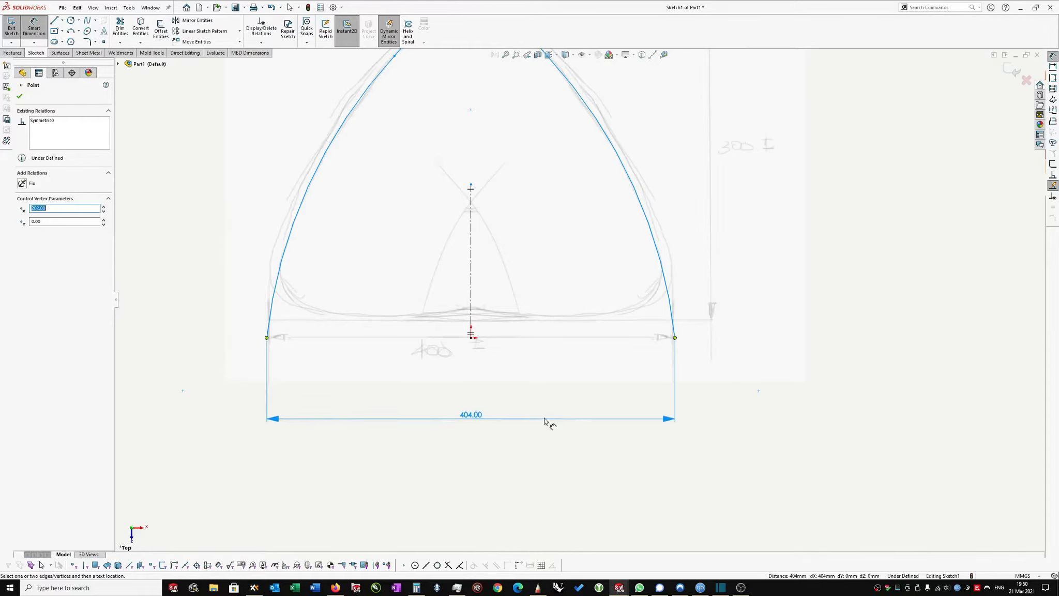
left_click(499, 417)
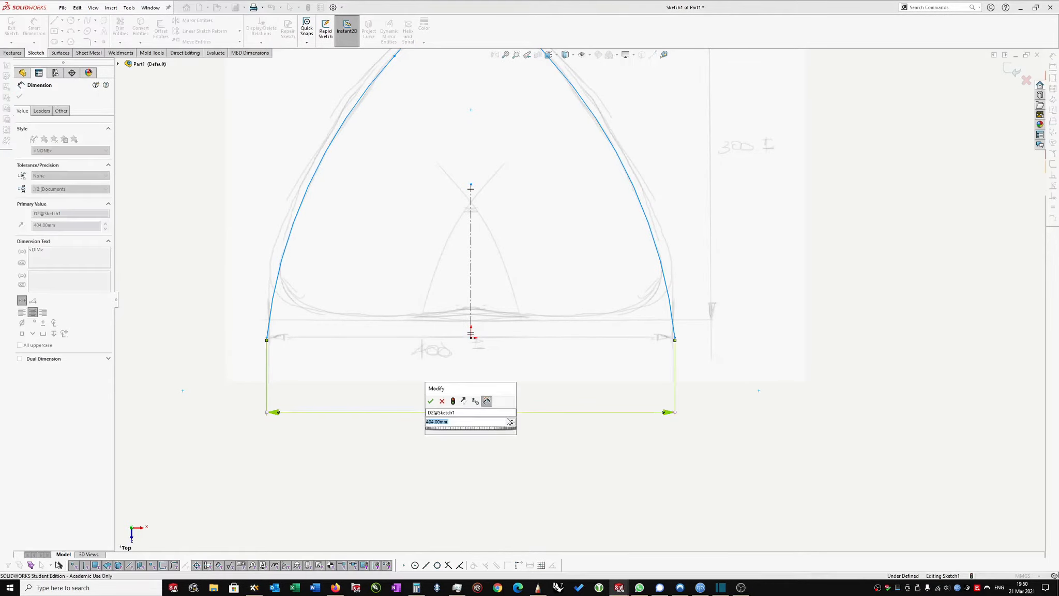
left_click(430, 401)
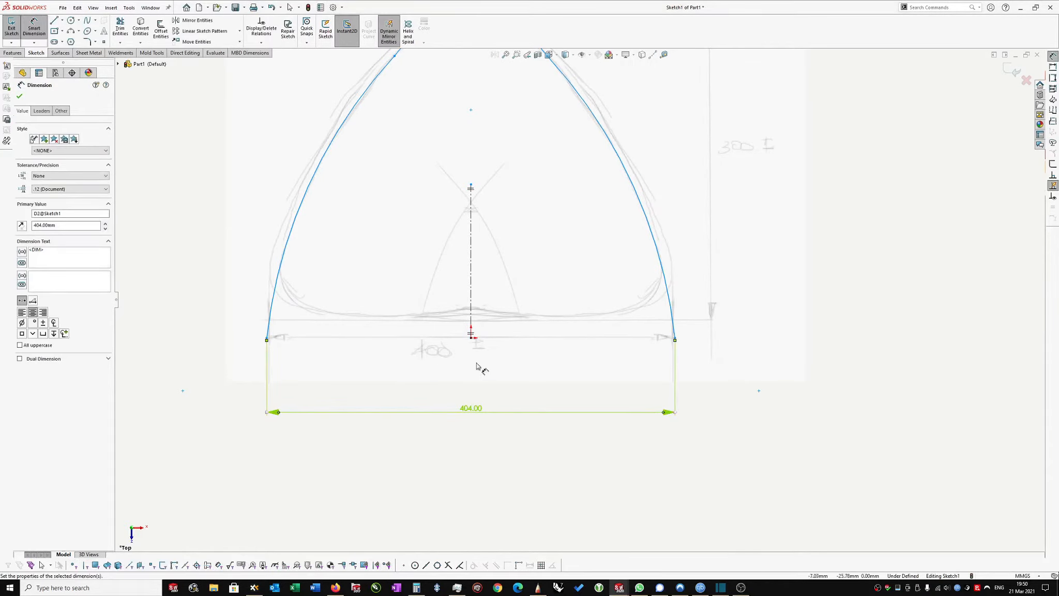
left_click(240, 336)
key("Escape")
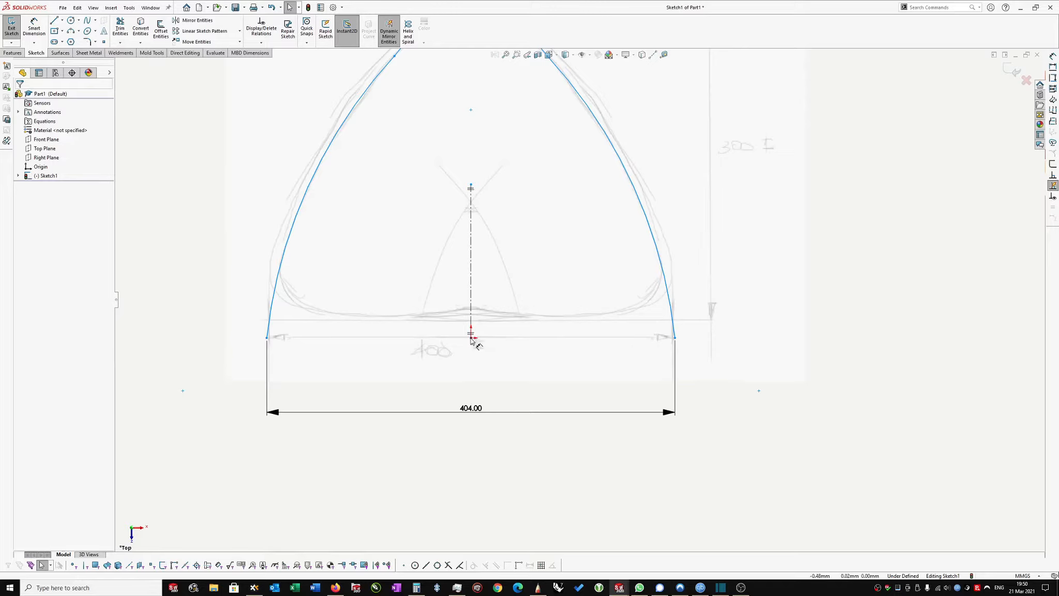
Add a Horizontal relation between the origin and the lower endpoint of the left side arc.
scroll(472, 339, "down", 5)
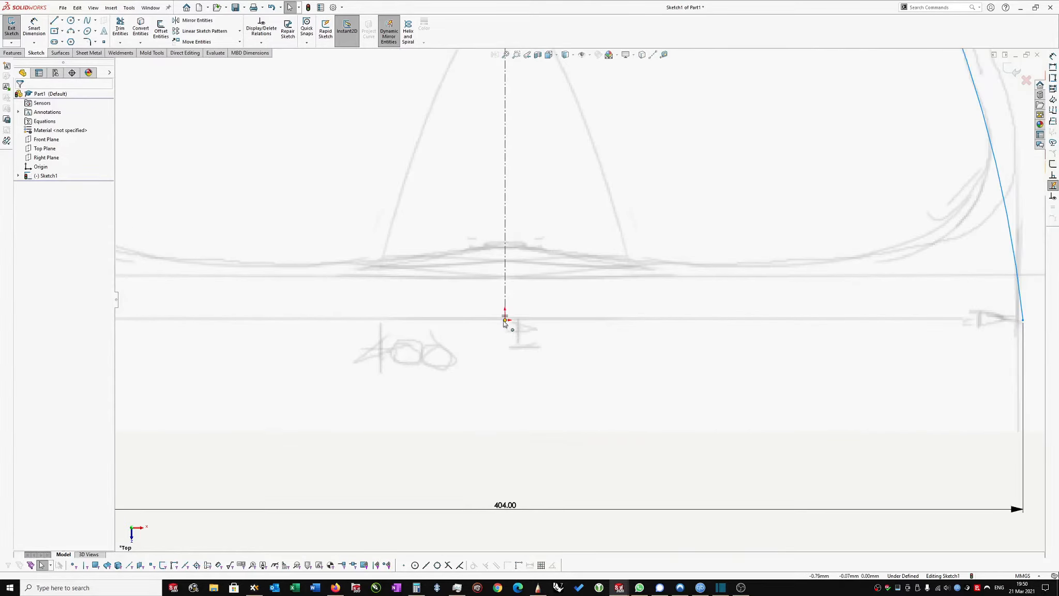
left_click(506, 321)
scroll(504, 326, "up", 4)
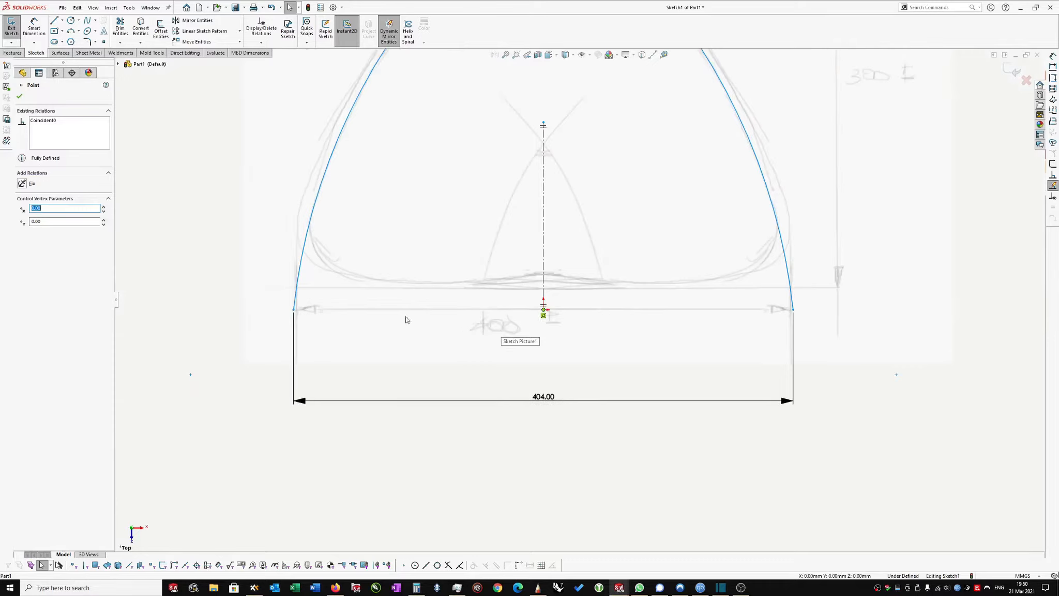
left_click(293, 310, "ctrl")
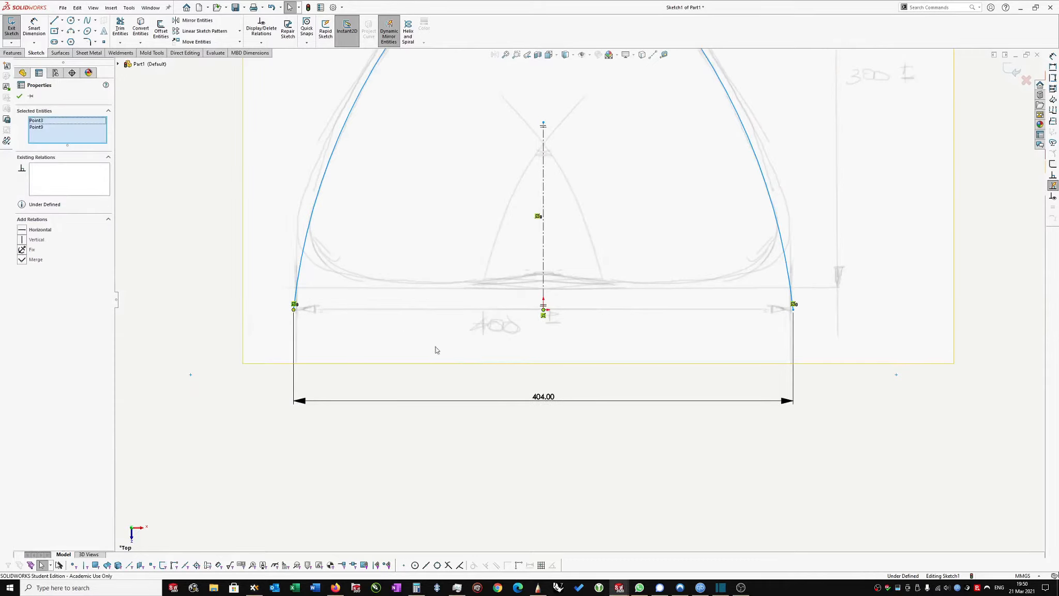
left_click(22, 231)
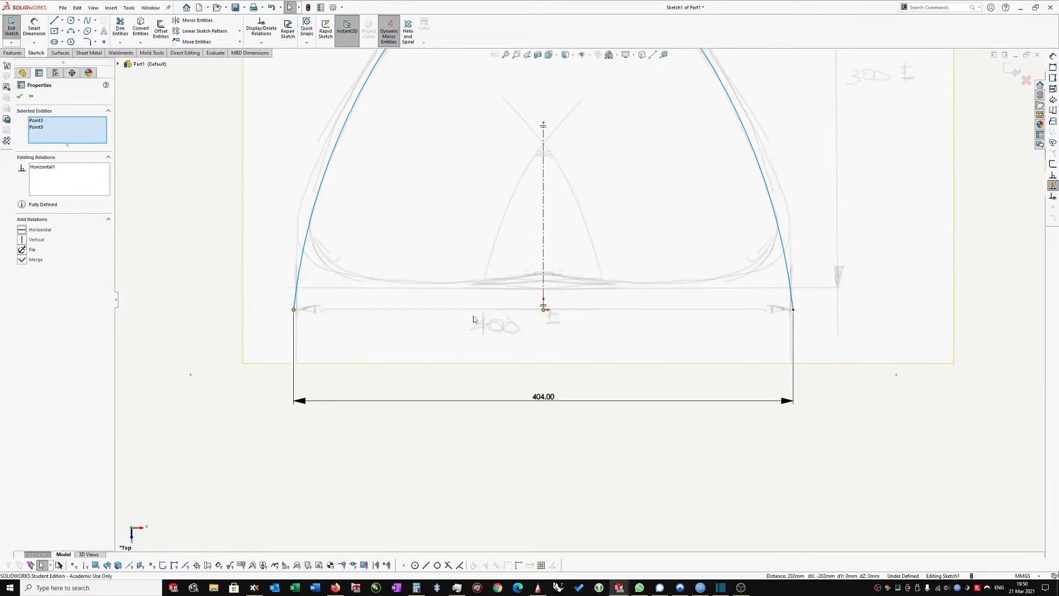
scroll(452, 341, "up", 1)
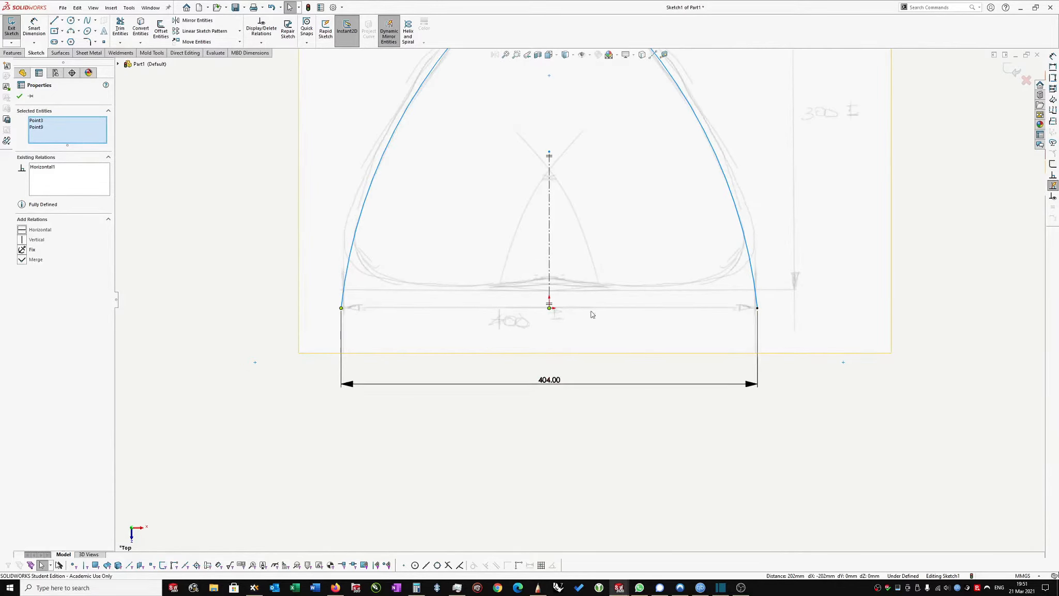
scroll(559, 310, "up", 2)
scroll(565, 311, "up", 2)
scroll(776, 183, "down", 2)
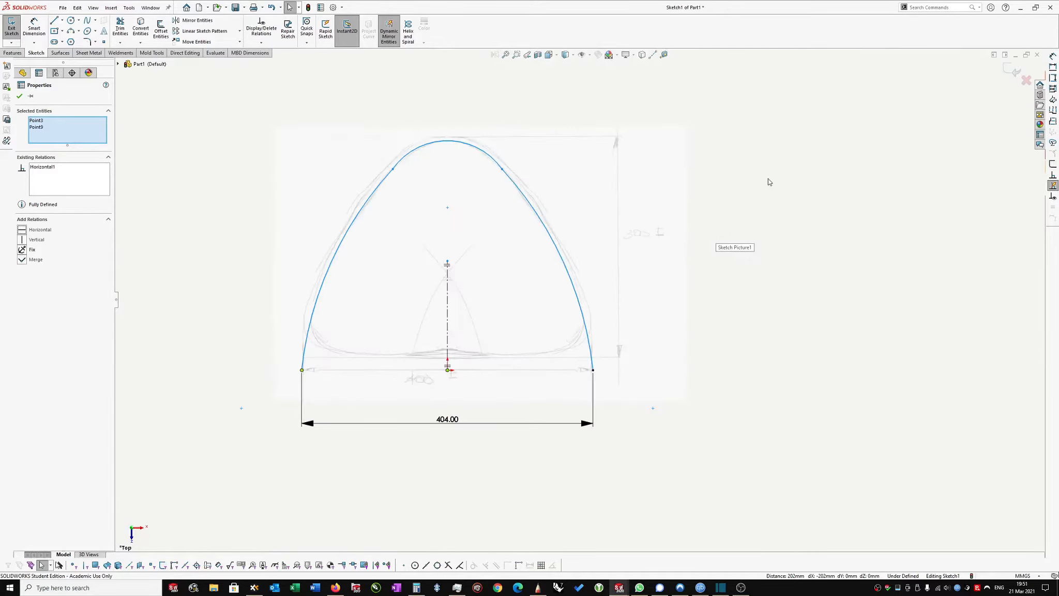
left_click(775, 188)
Make the top arc tangent to both the left and the right side arcs.
right_click_drag(775, 188, 764, 123)
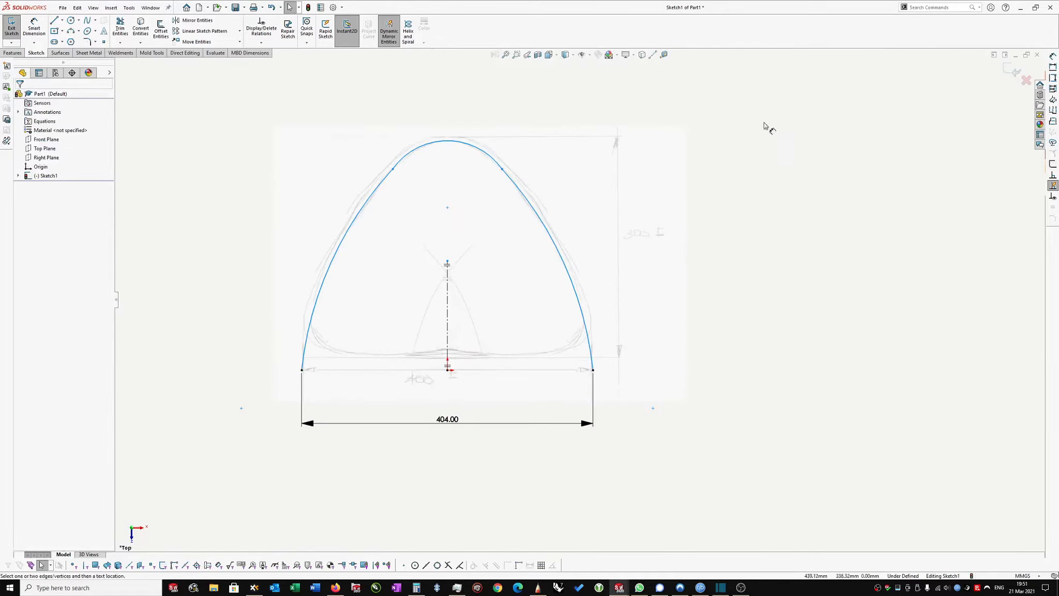
left_click(409, 158)
left_click(331, 262, "ctrl")
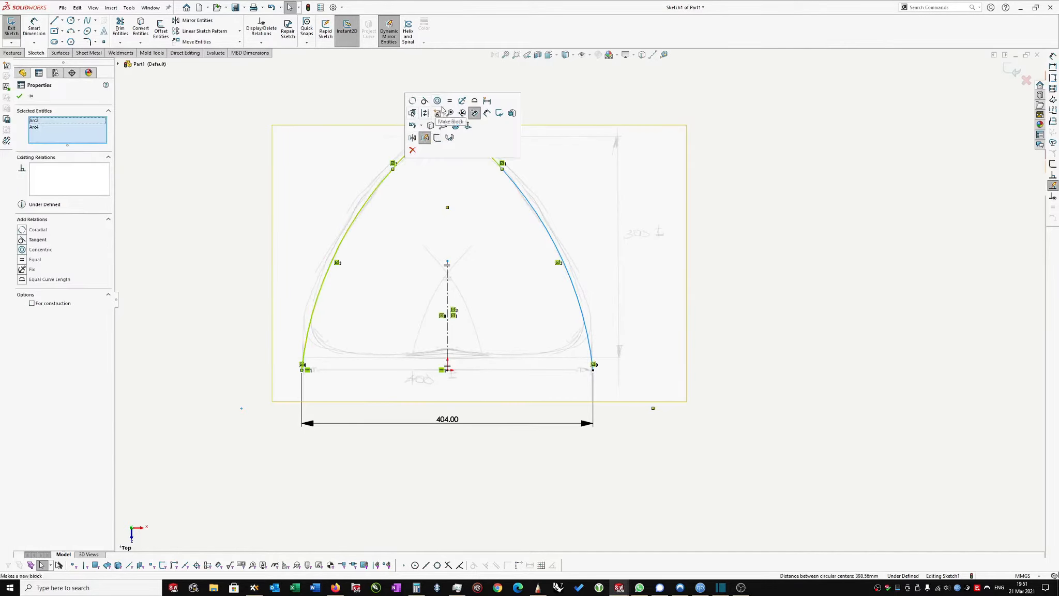
left_click(521, 100)
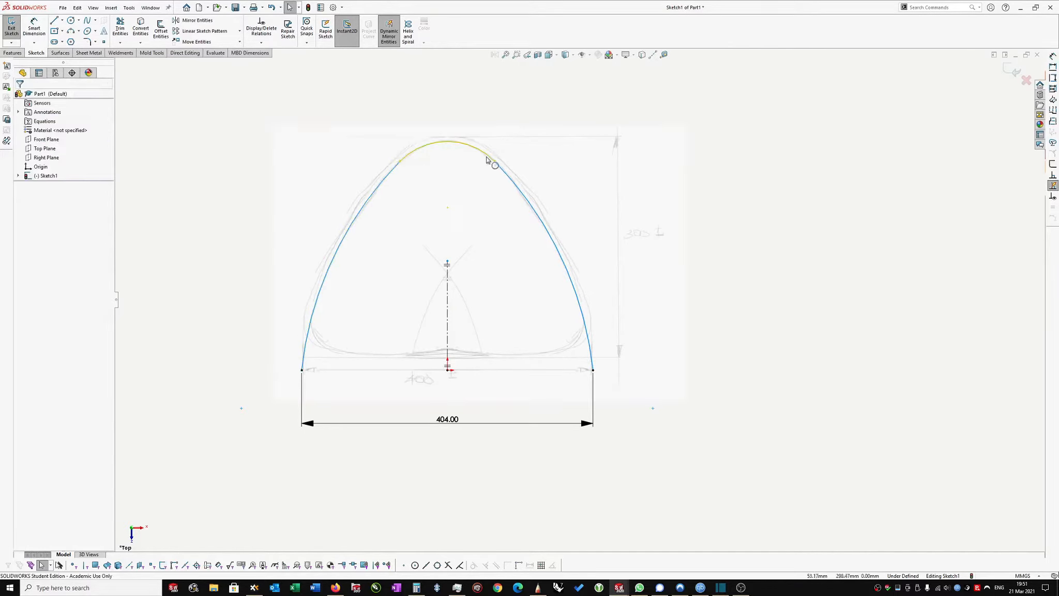
left_click(506, 171)
left_click(513, 179, "ctrl")
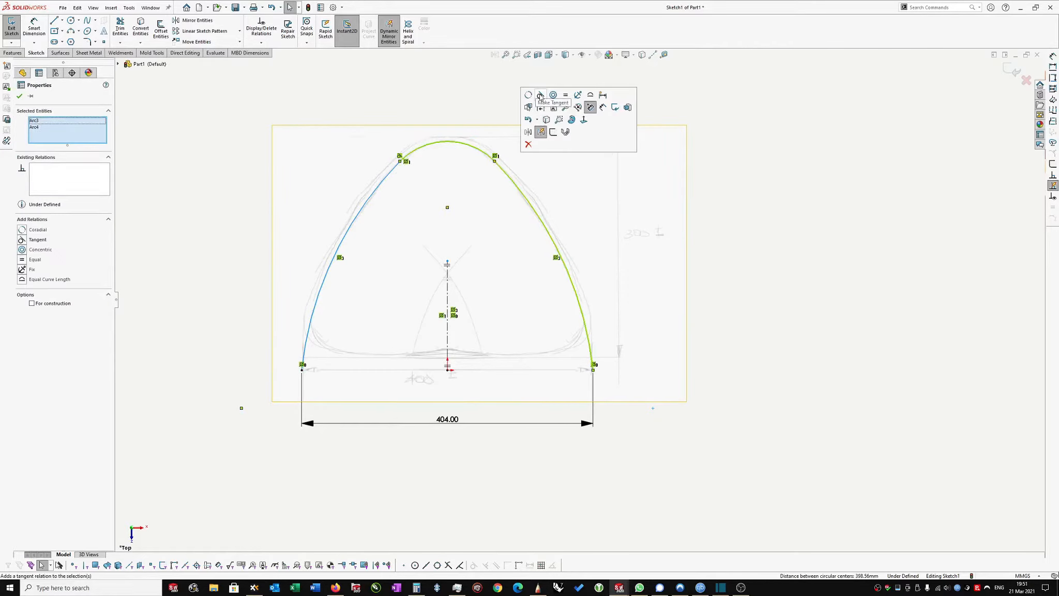
left_click(540, 96)
left_click(804, 170)
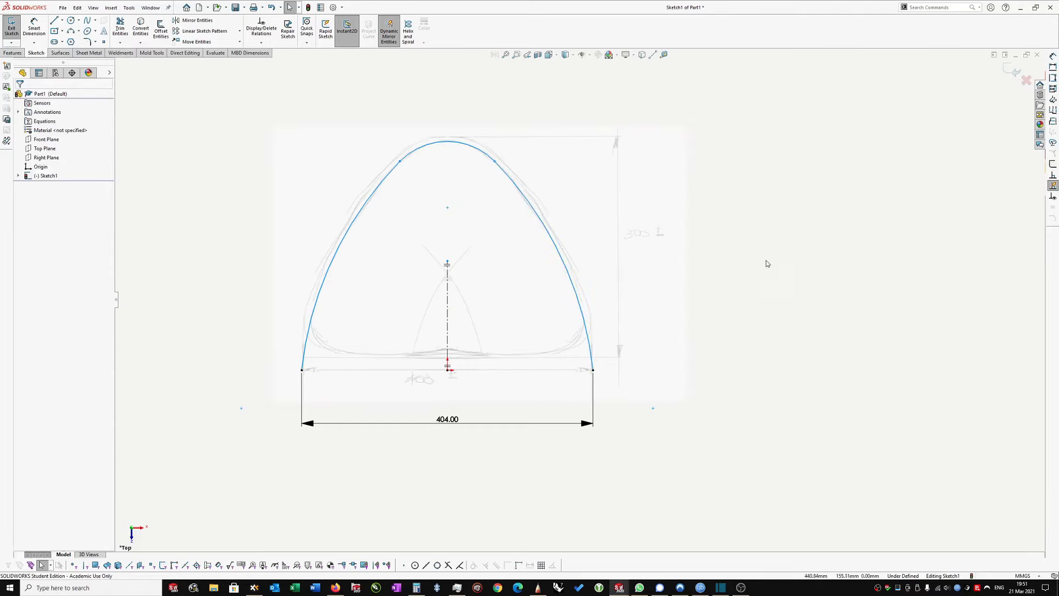
Dimension the vertical distance from the origin to the crown of the top arc and set it to 320 mm.
right_click_drag(767, 264, 756, 177)
scroll(452, 370, "down", 1)
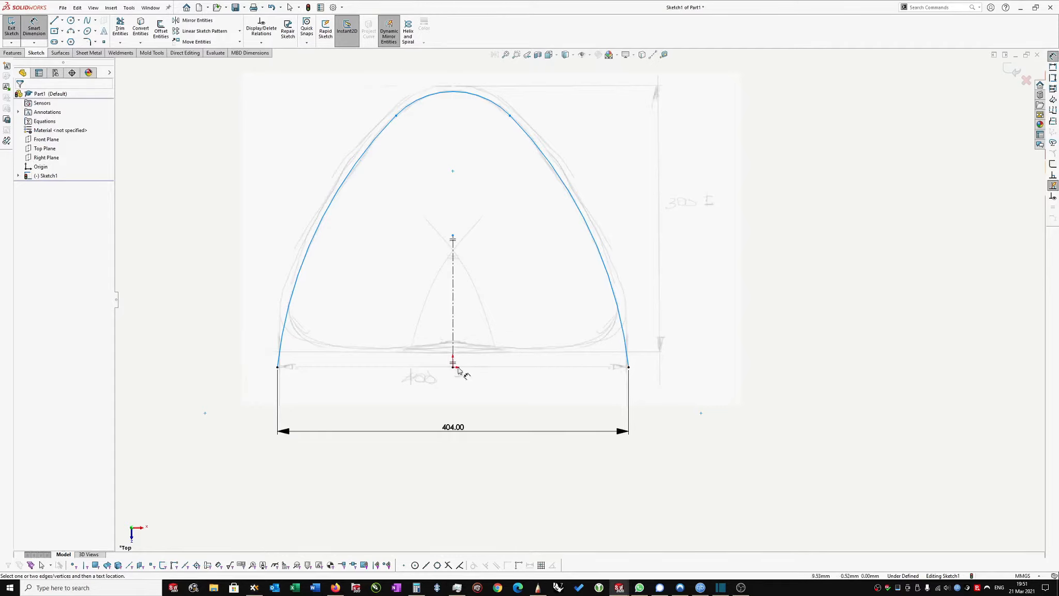
left_click(457, 368)
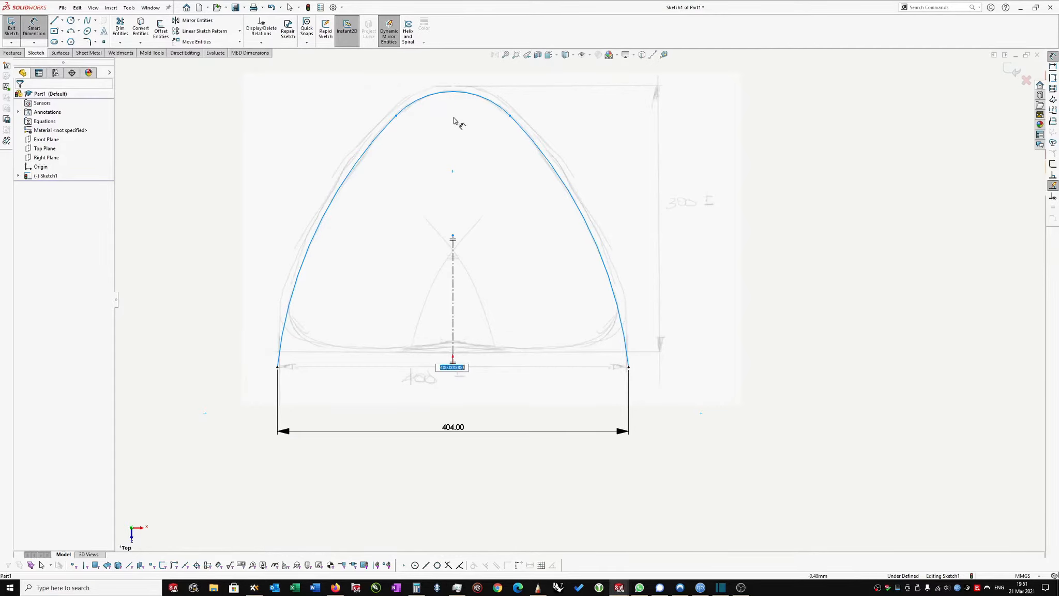
scroll(455, 122, "up", 1)
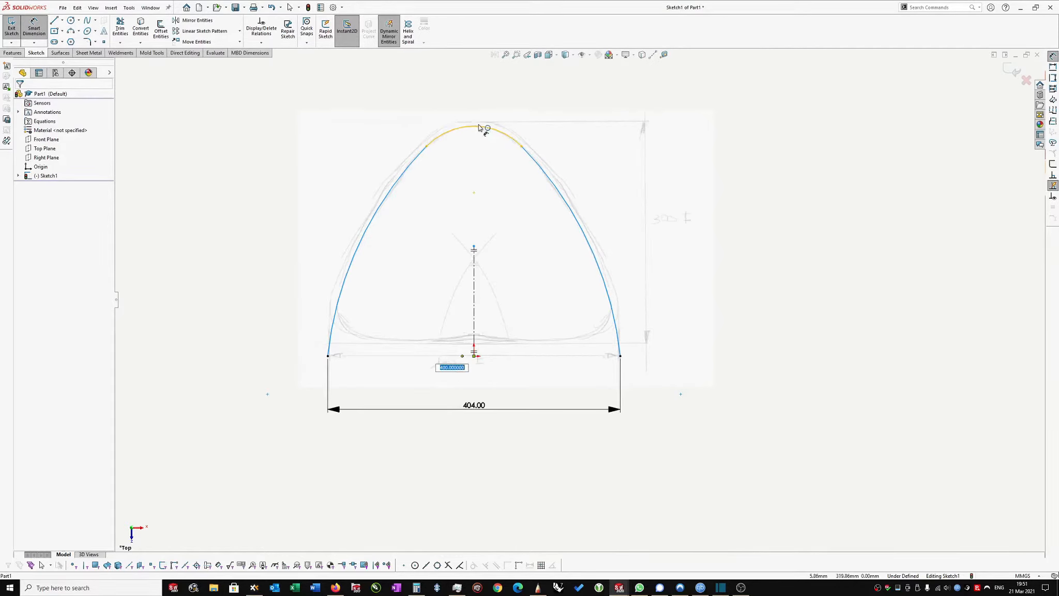
left_click(477, 127)
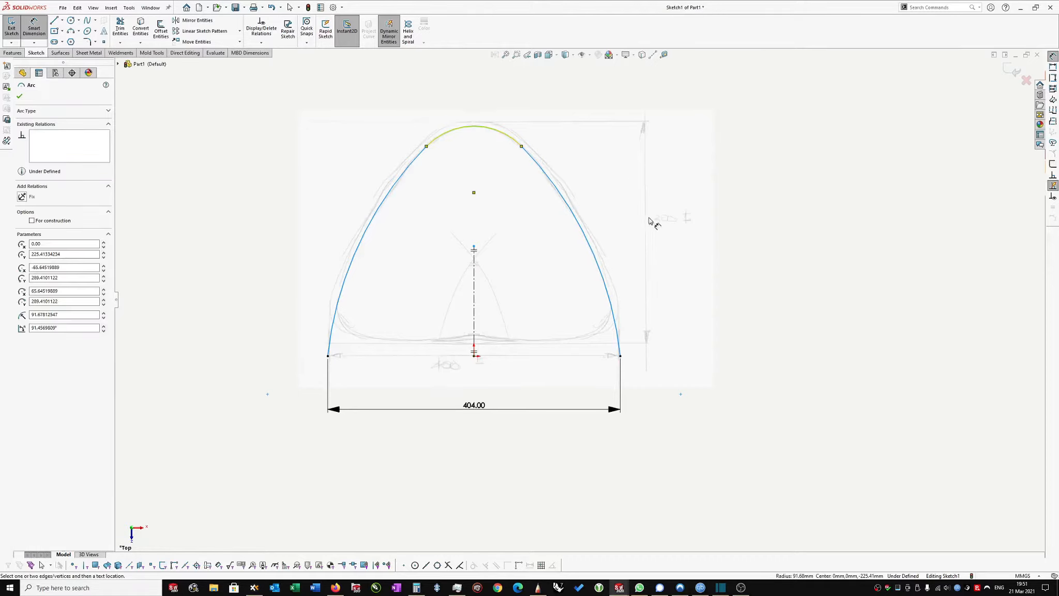
left_click(473, 356)
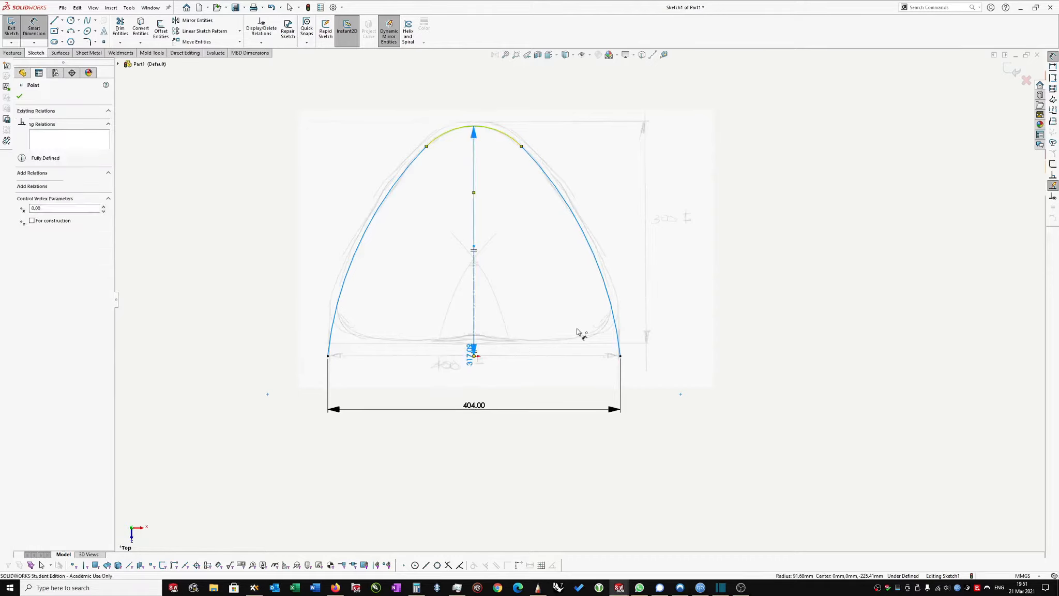
left_click(679, 292)
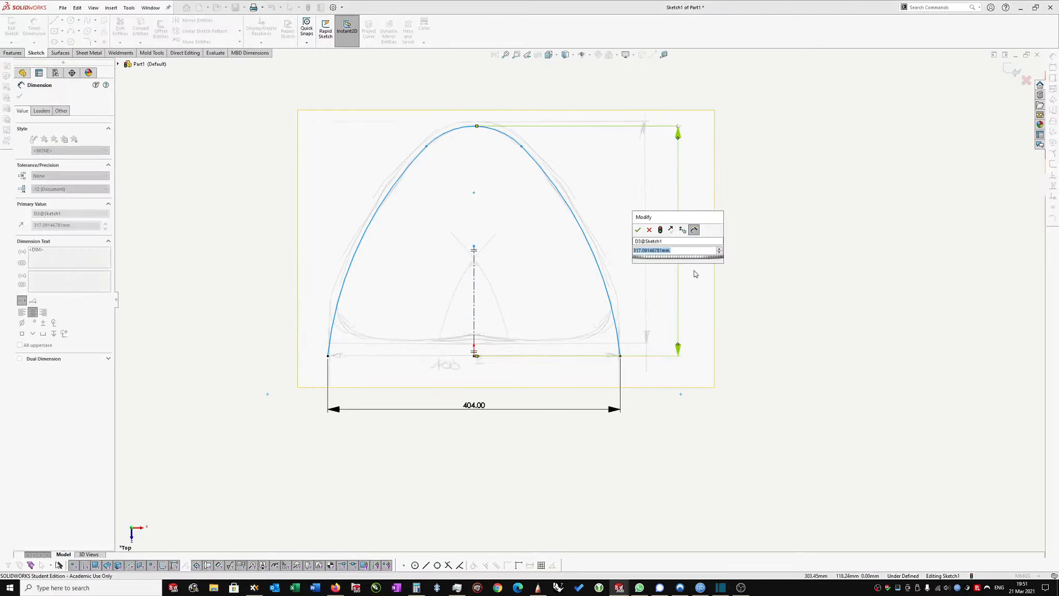
left_click_drag(677, 220, 780, 221)
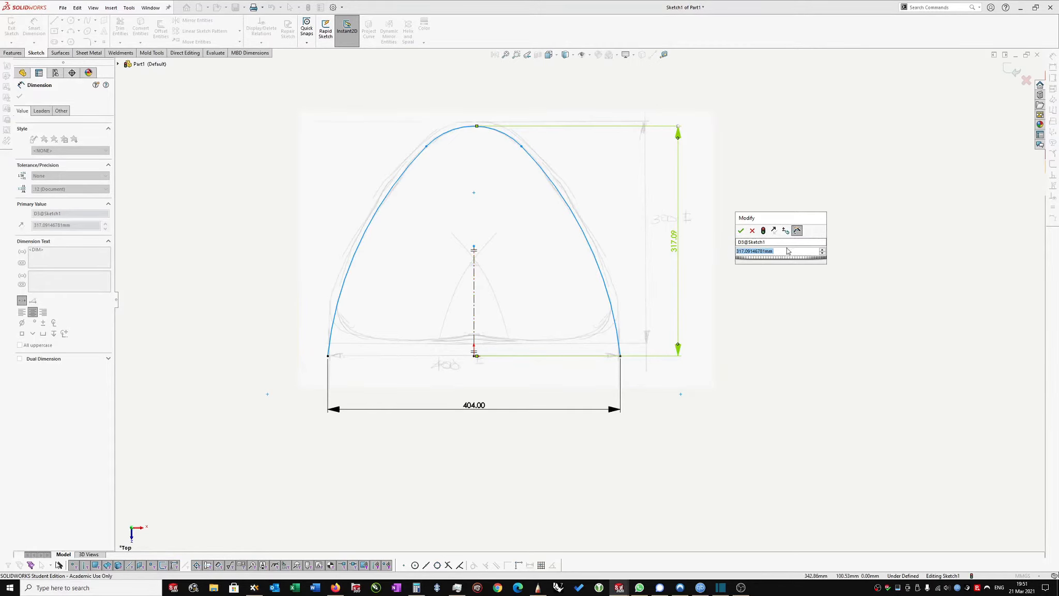
type("320")
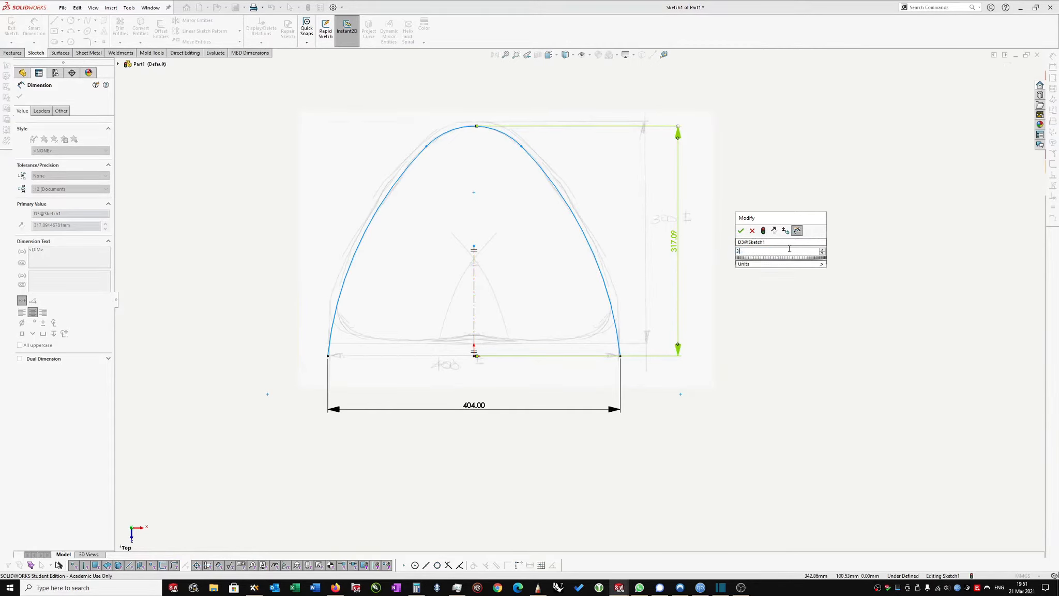
left_click(763, 230)
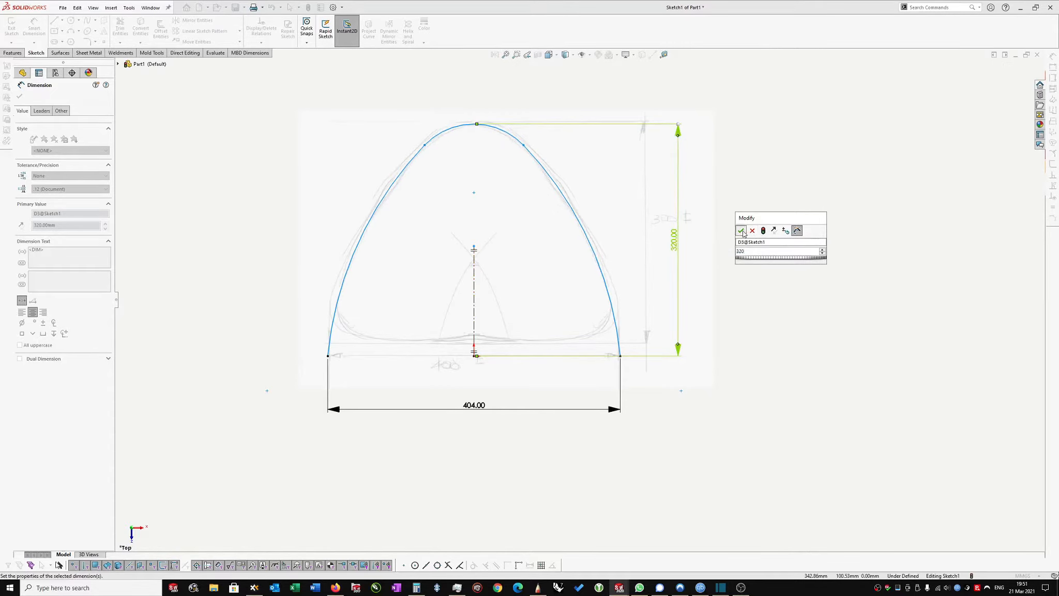
left_click(740, 230)
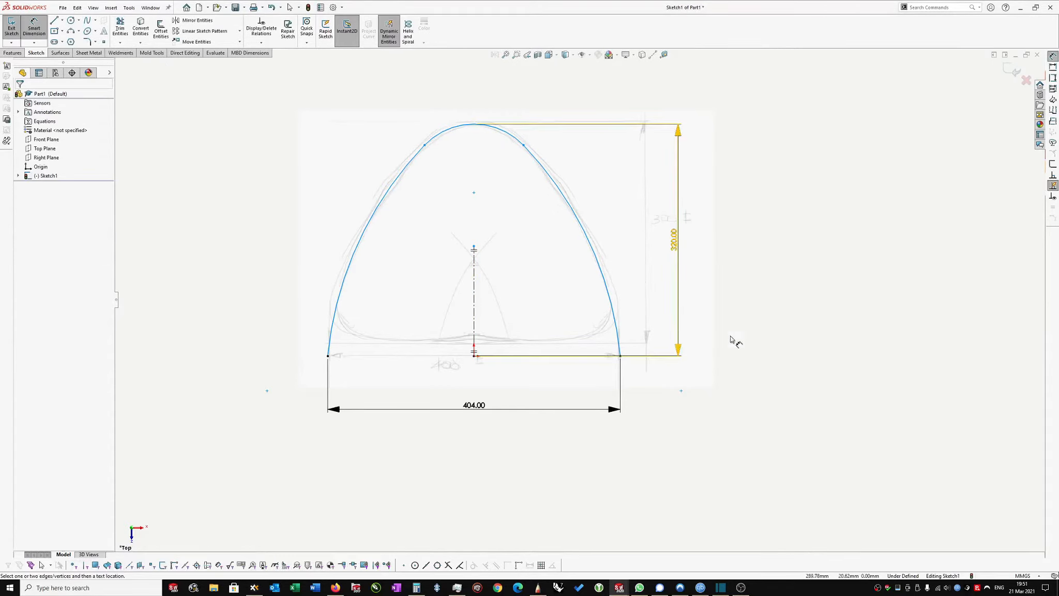
Place a sketch point on the vertical centerline about 21 mm above the origin, at the drawing's bottom curve.
scroll(734, 340, "down", 3)
key("Escape")
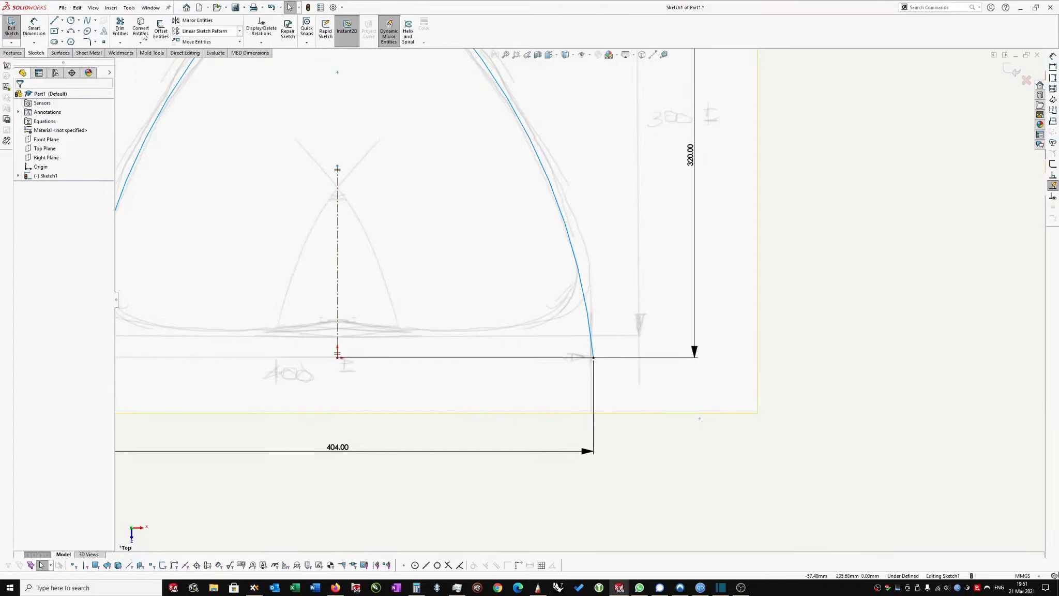
left_click(104, 43)
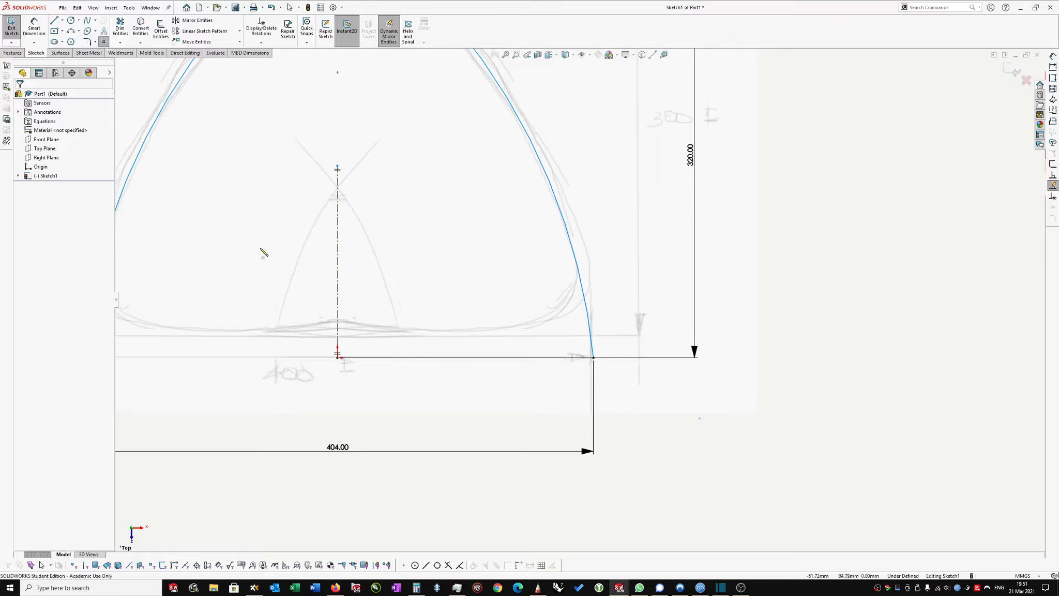
left_click(337, 331)
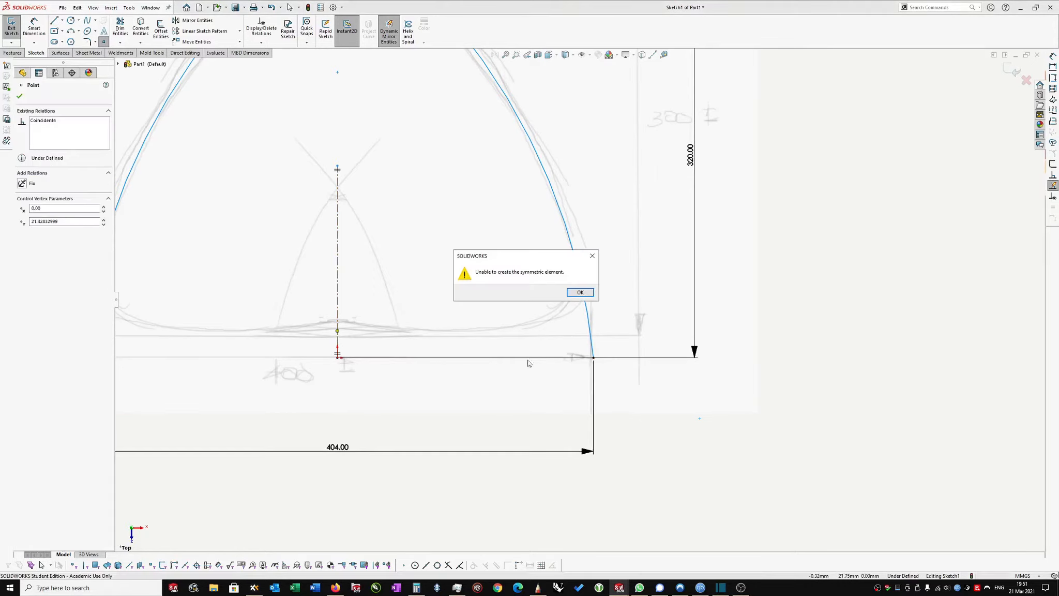
left_click(580, 292)
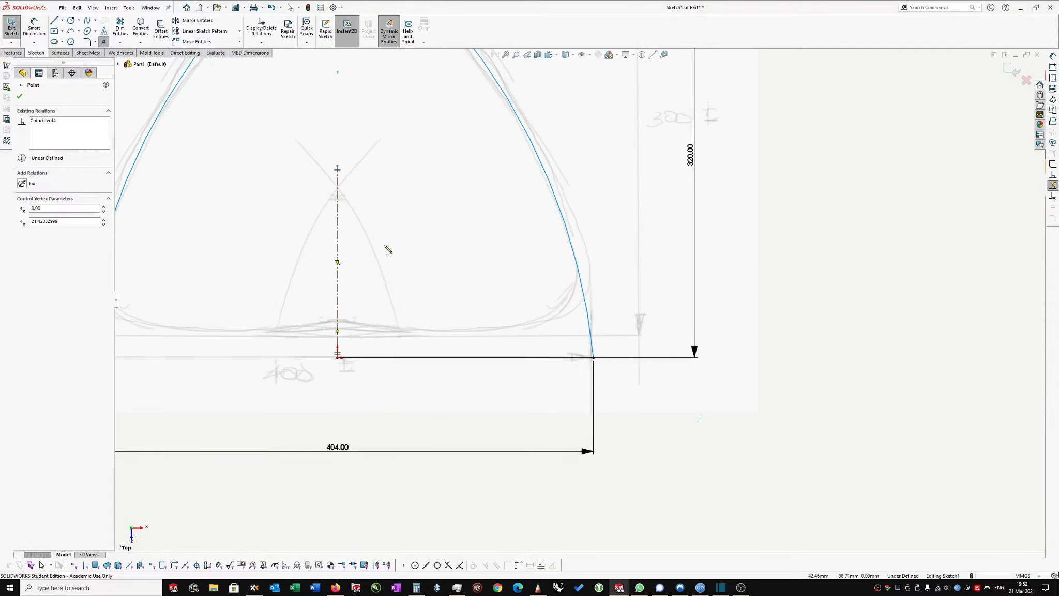
Dimension the centerline point's vertical distance from the origin and set it to 21 mm.
right_click_drag(933, 316, 921, 227)
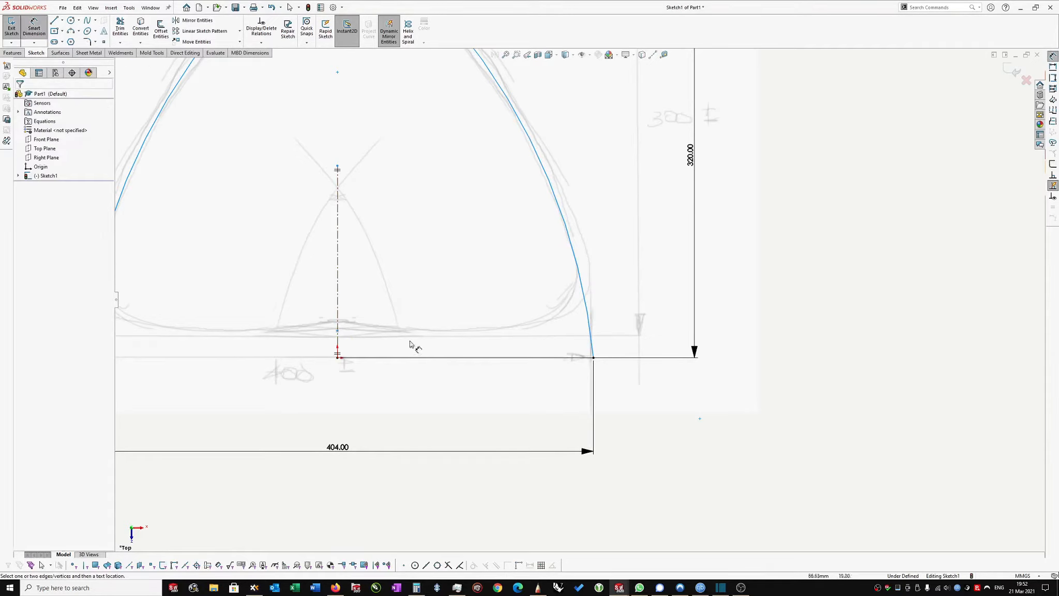
left_click(338, 358)
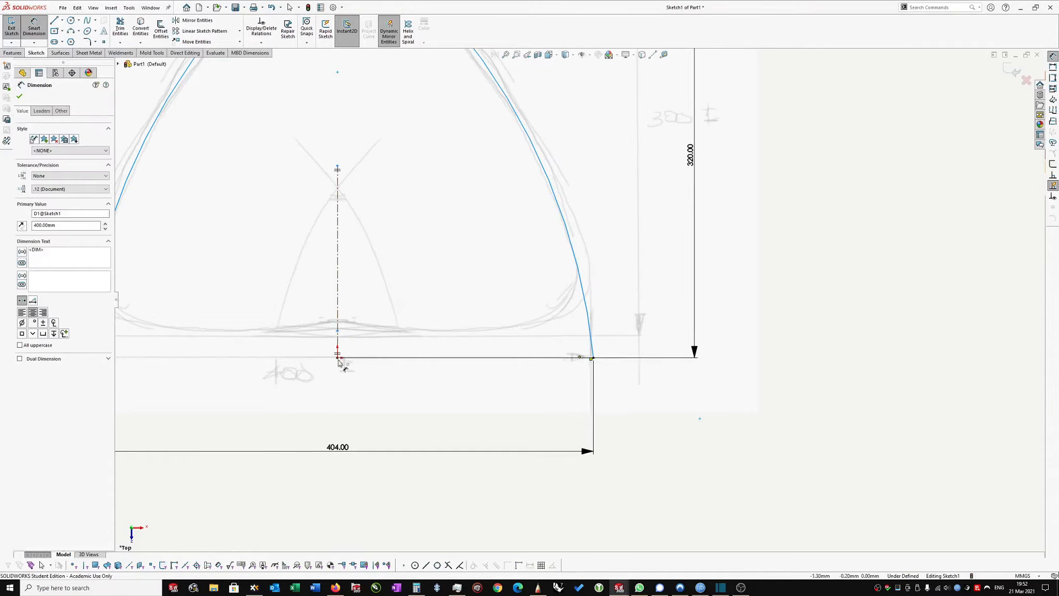
left_click(339, 359)
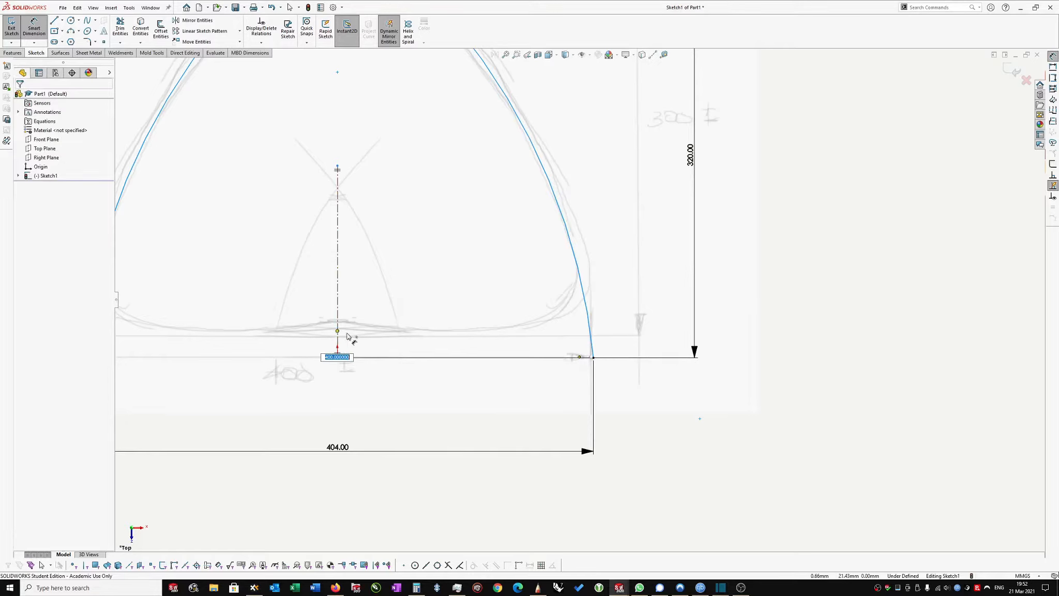
left_click(339, 331)
left_click(338, 356)
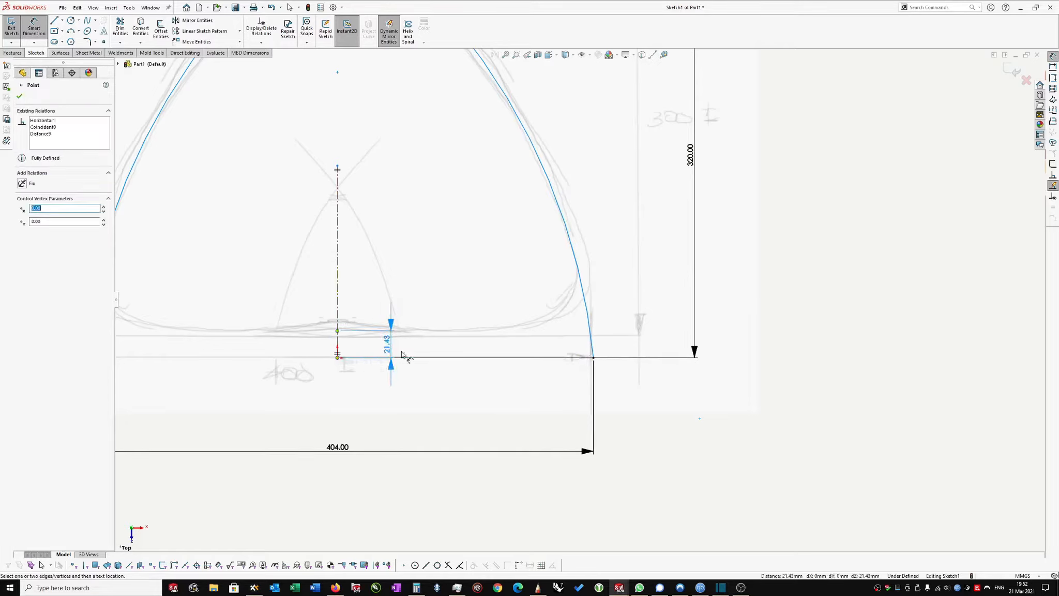
left_click(791, 351)
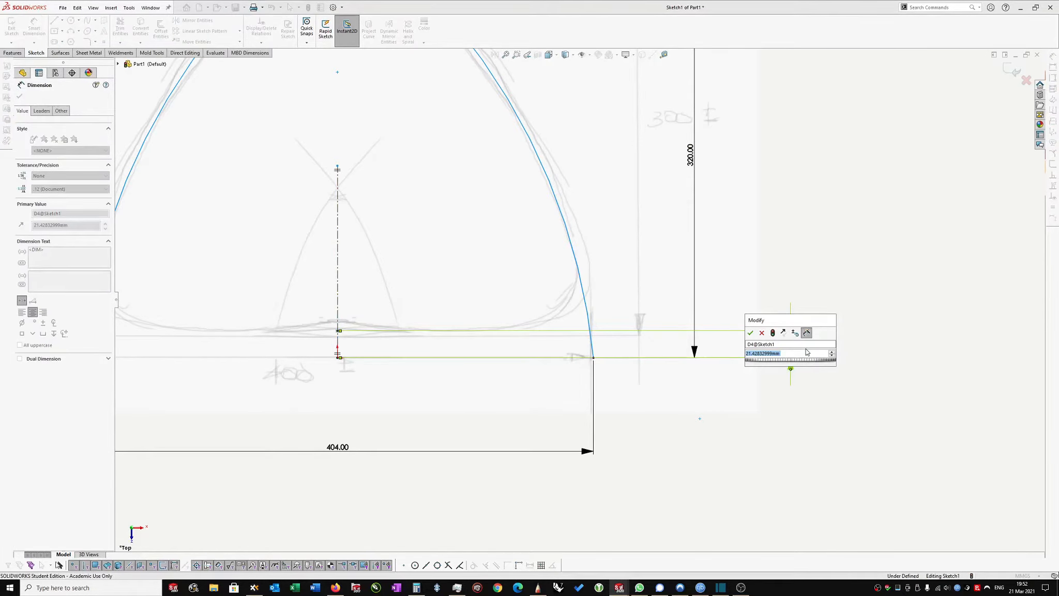
type("21")
key("Return")
Move the 21 mm dimension text below its extension lines, just outside the 320 mm height dimension.
key("z")
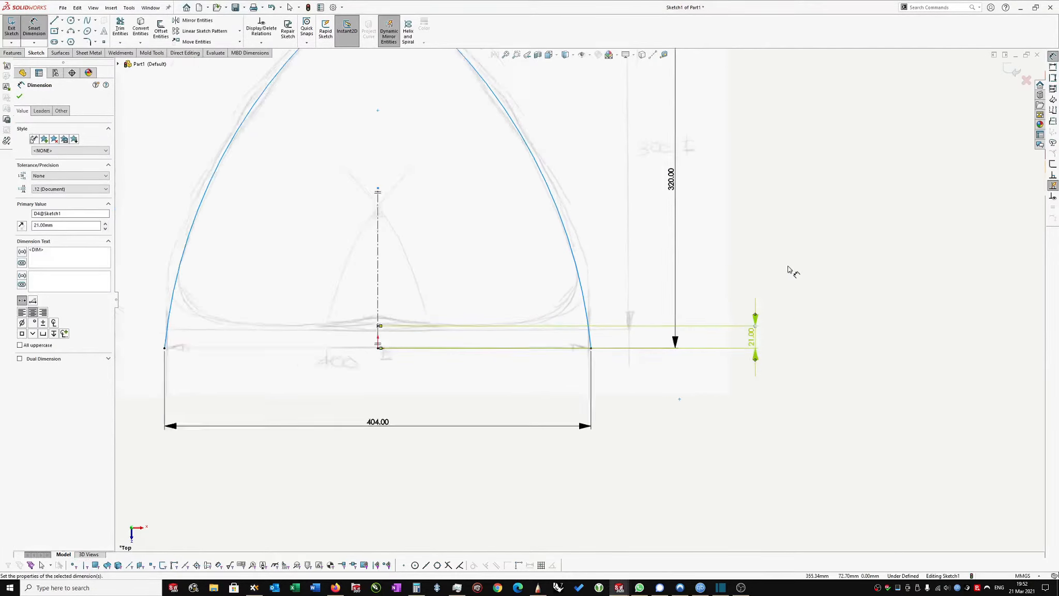
key("z")
key("z")
left_click(697, 177)
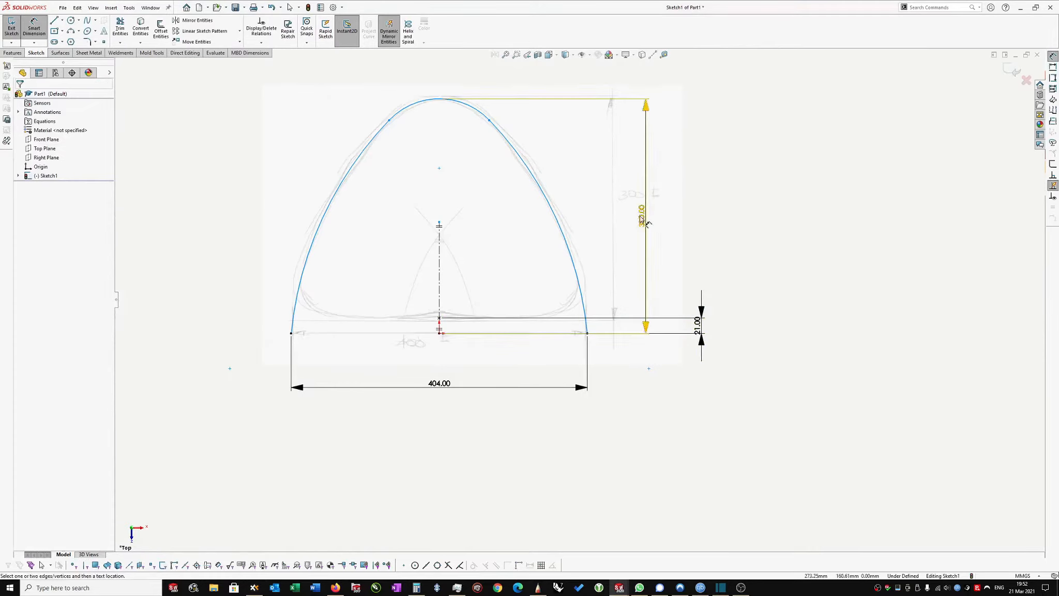
left_click_drag(699, 326, 689, 381)
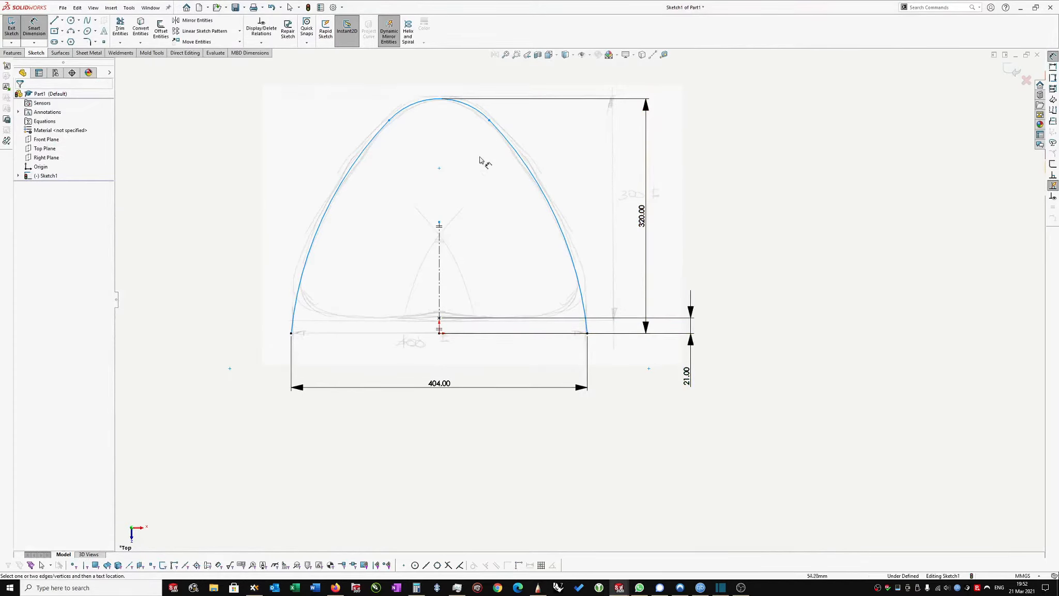
Dimension the horizontal distance between the two endpoints of the top arc above the profile and set it to 190 mm.
scroll(483, 135, "up", 2)
scroll(552, 150, "down", 1)
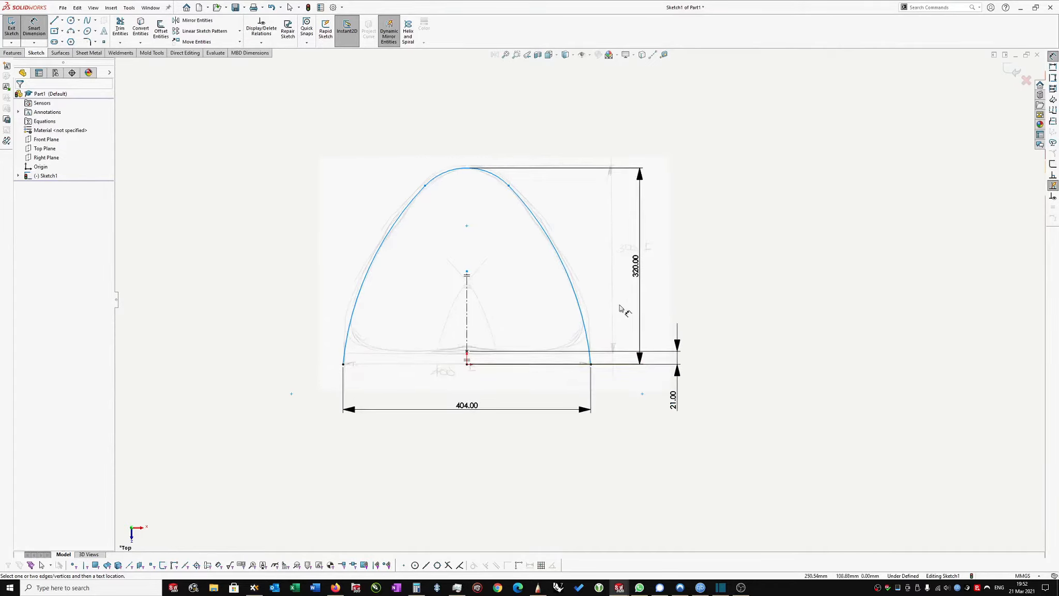
left_click(509, 186)
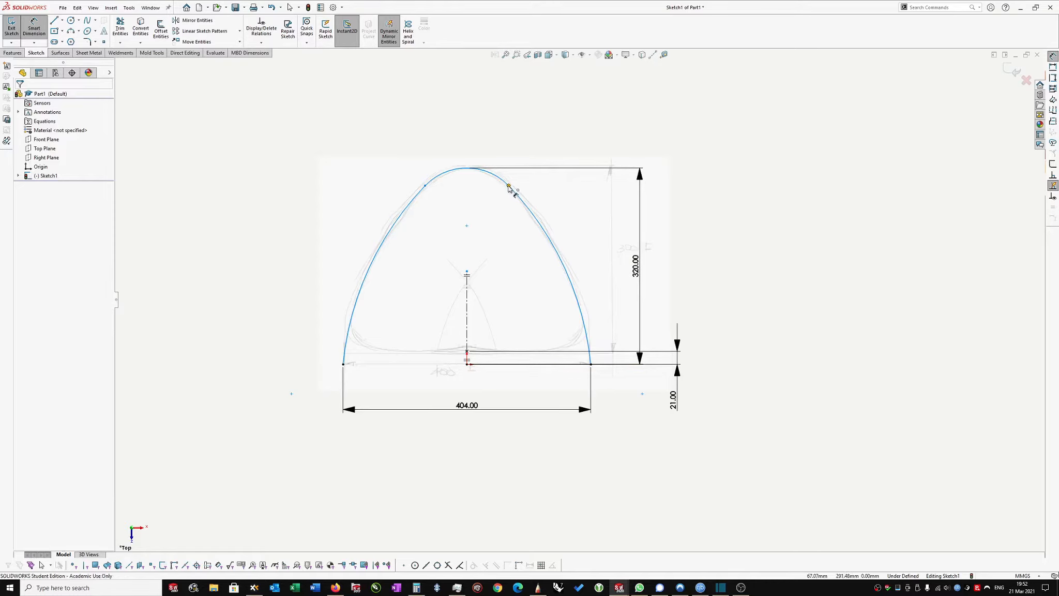
left_click(425, 186)
left_click(496, 137)
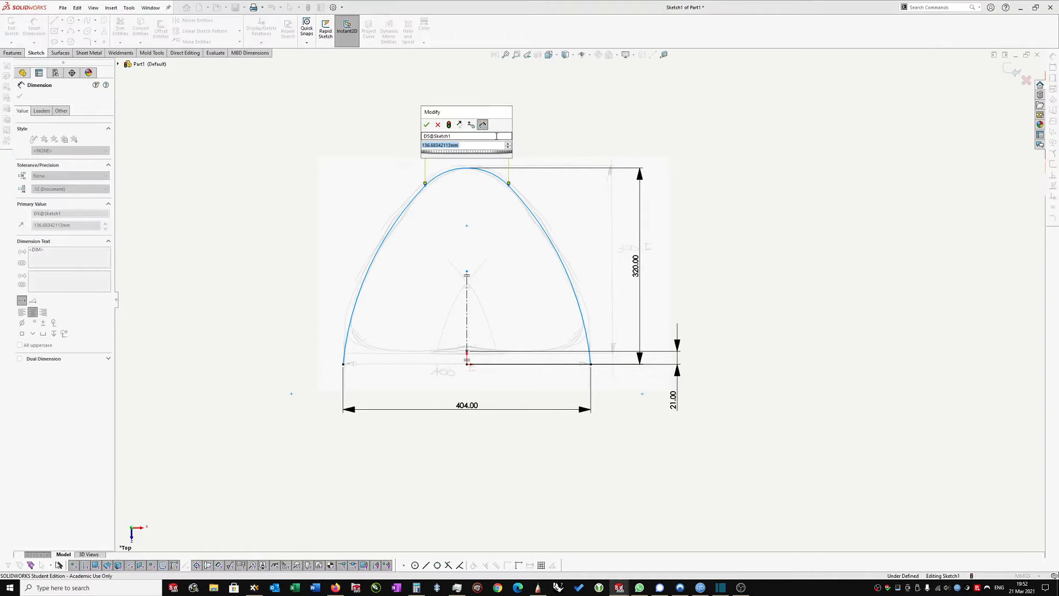
type("190")
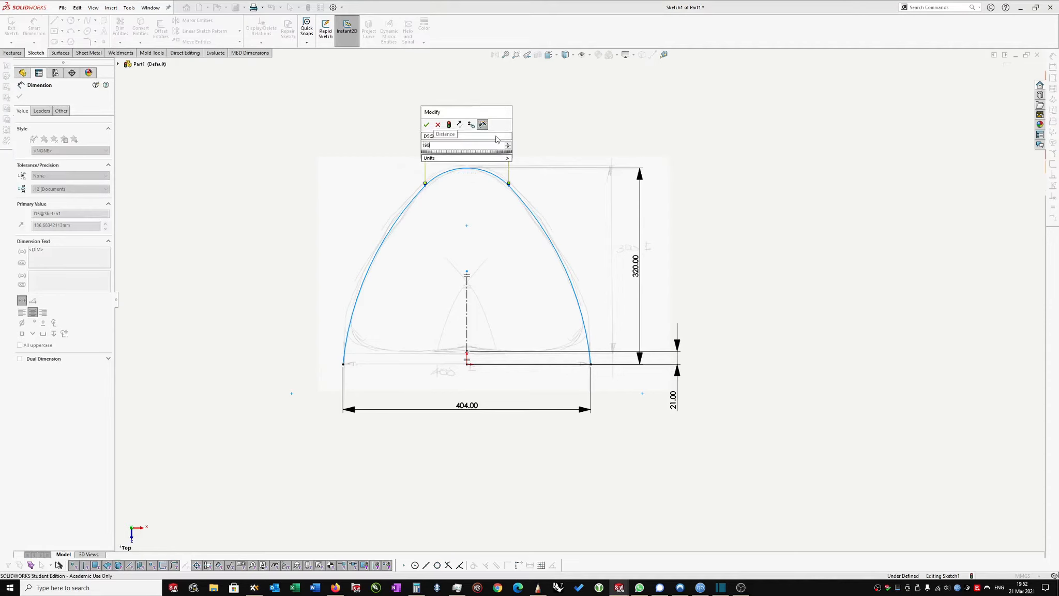
key("Return")
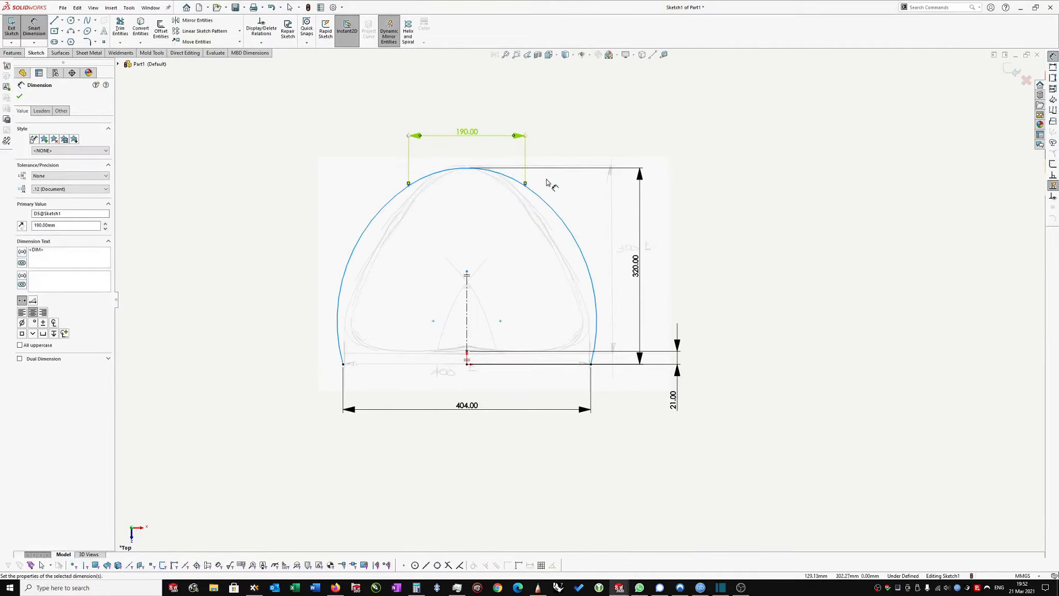
Dimension the radius of the left side arc and set it to 320 mm.
left_click(344, 277)
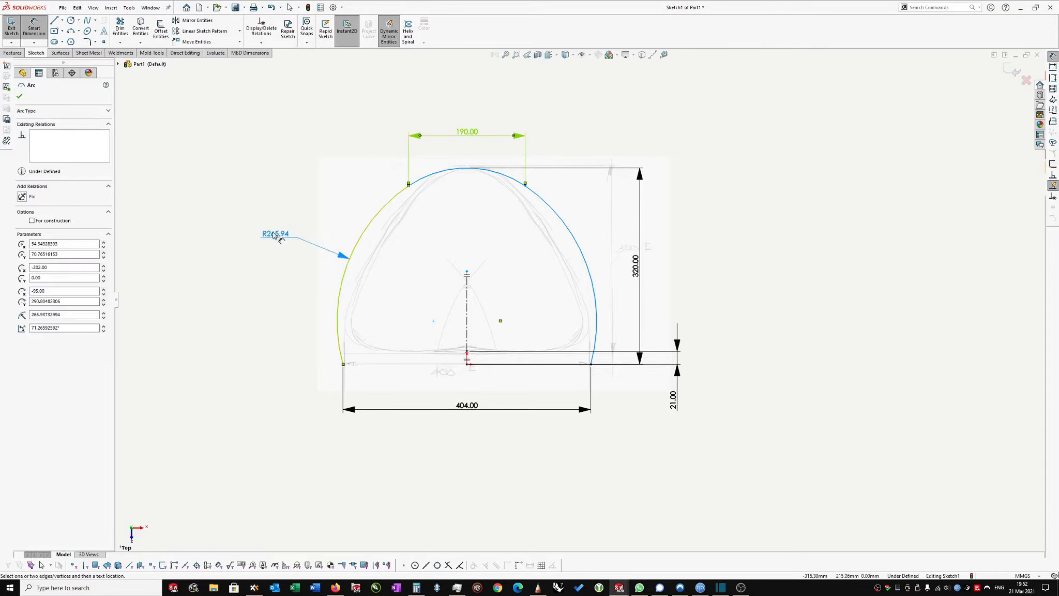
left_click(291, 252)
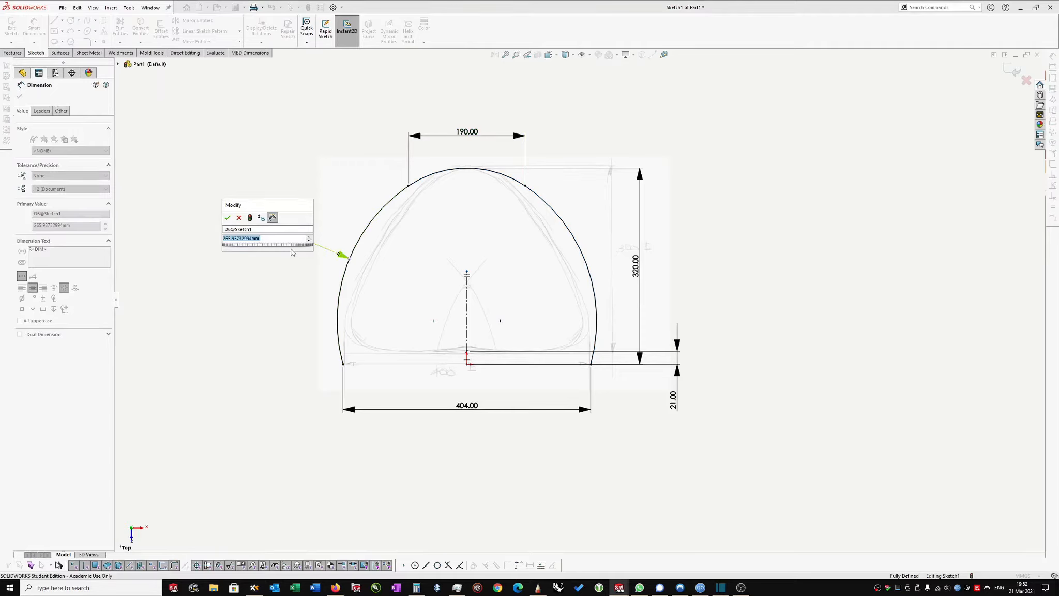
type("320")
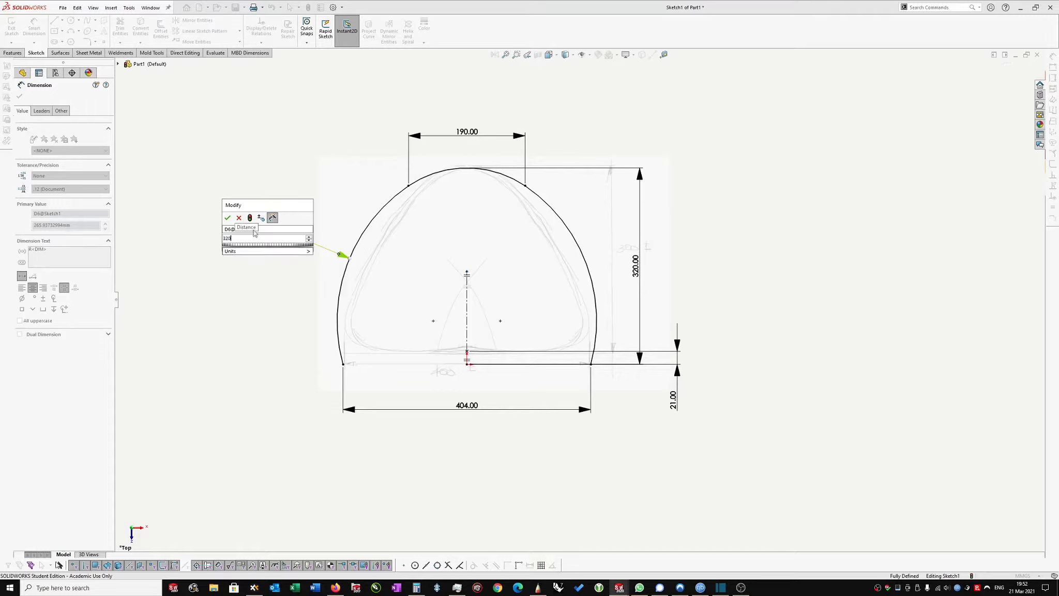
left_click(249, 217)
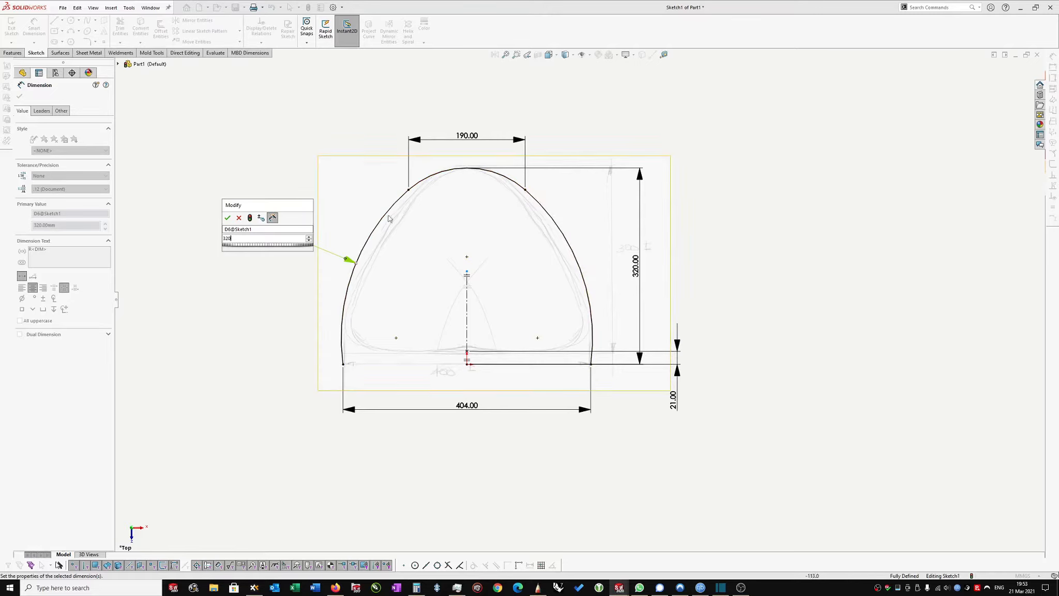
left_click(227, 218)
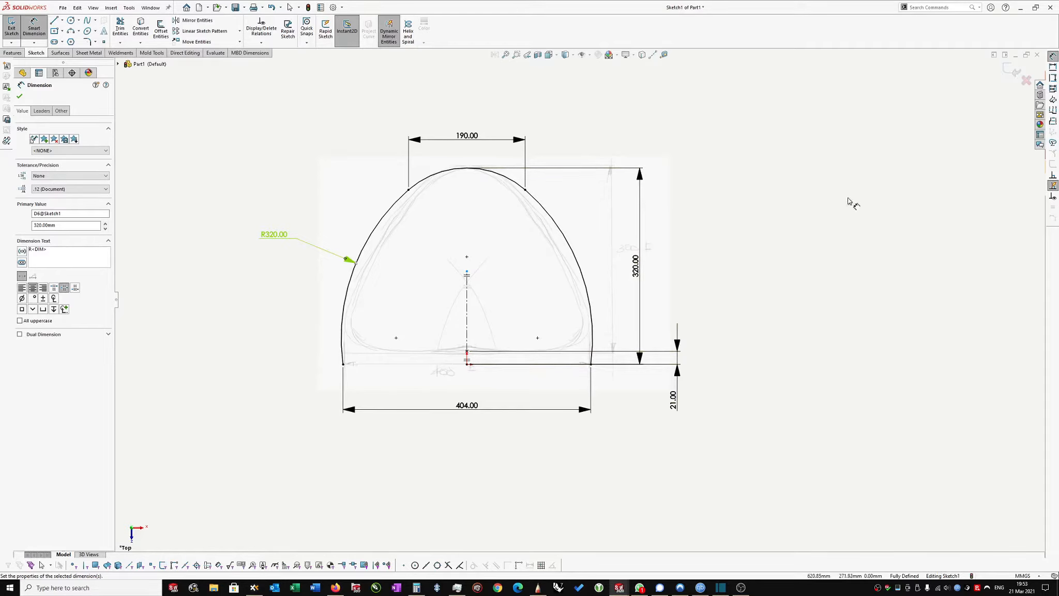
Exit the arc outline sketch and select the Front Plane.
key("Escape")
double_click(812, 224)
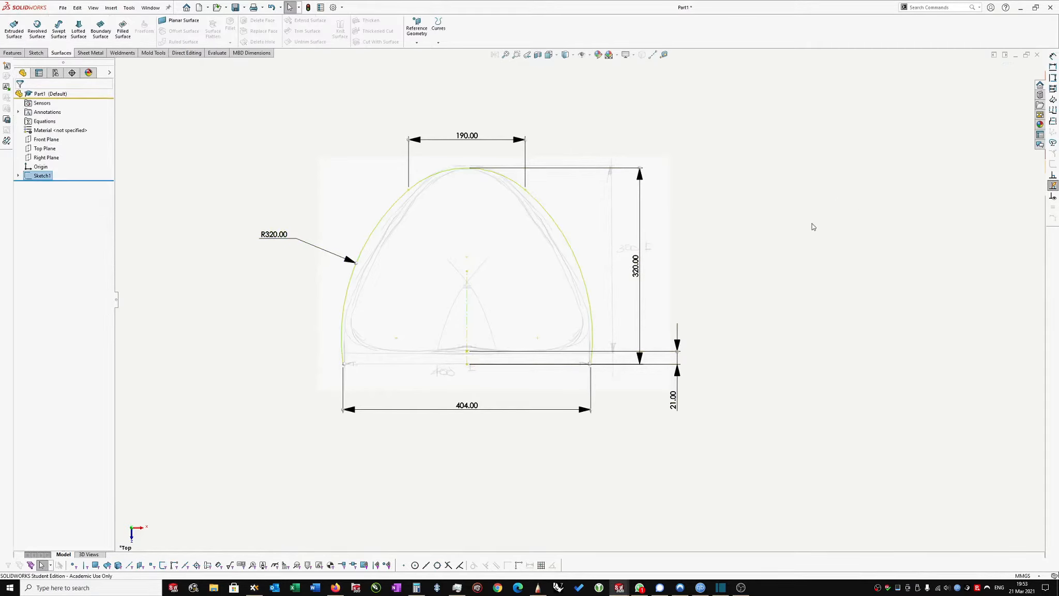
left_click(770, 216)
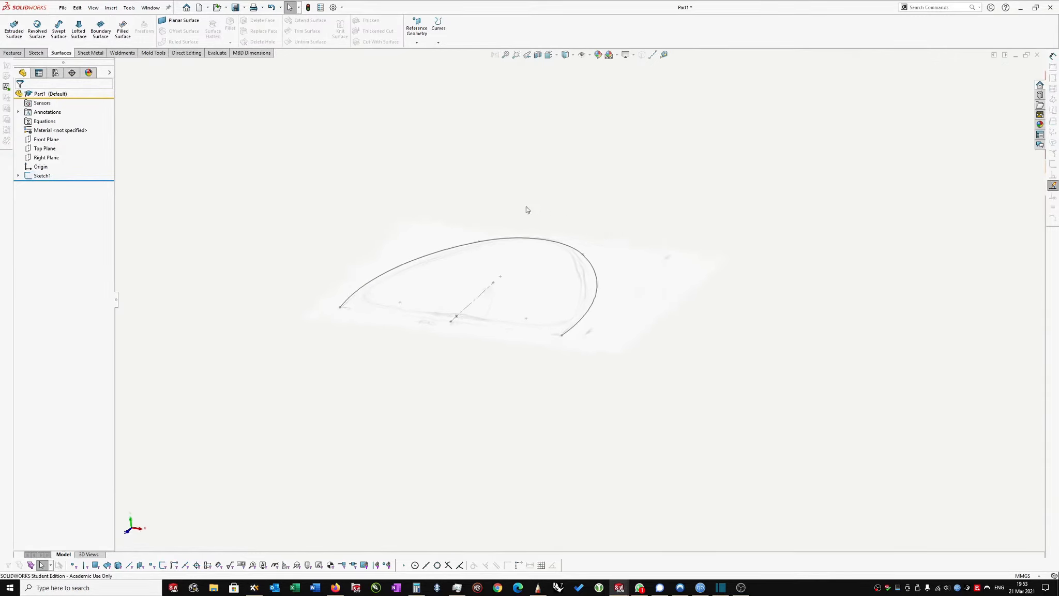
left_click(45, 141)
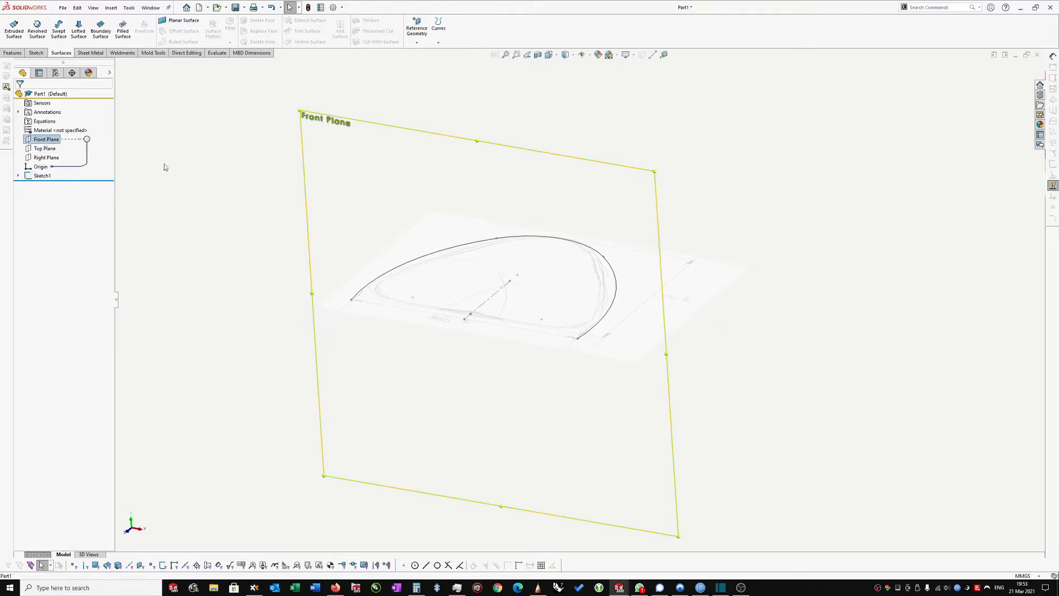
mouse_move(673, 303)
middle_mouse_down()
mouse_move(632, 307)
mouse_move(559, 288)
mouse_move(469, 397)
middle_mouse_up()
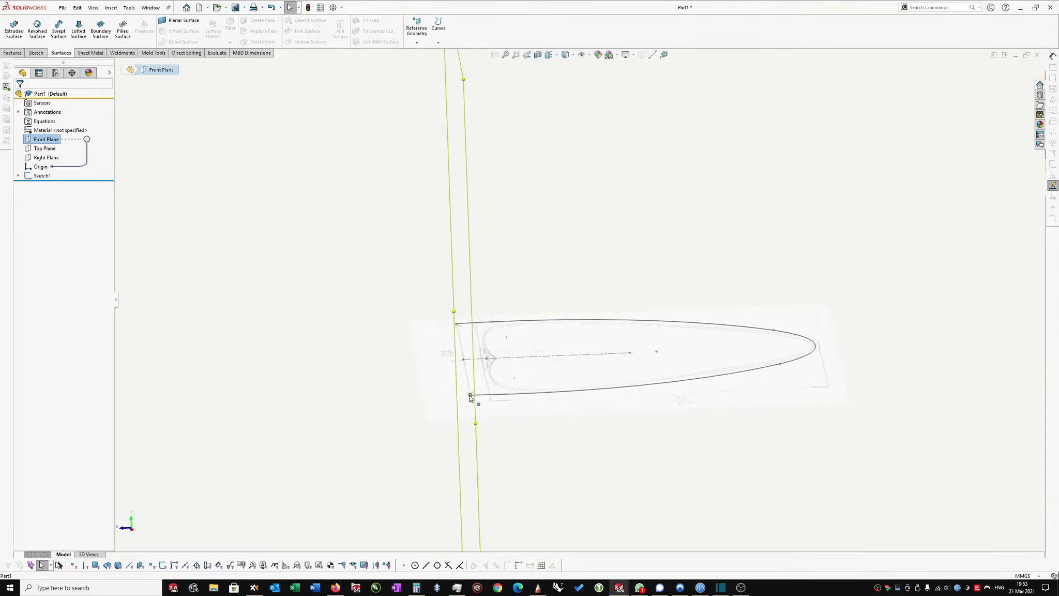
left_click(469, 397)
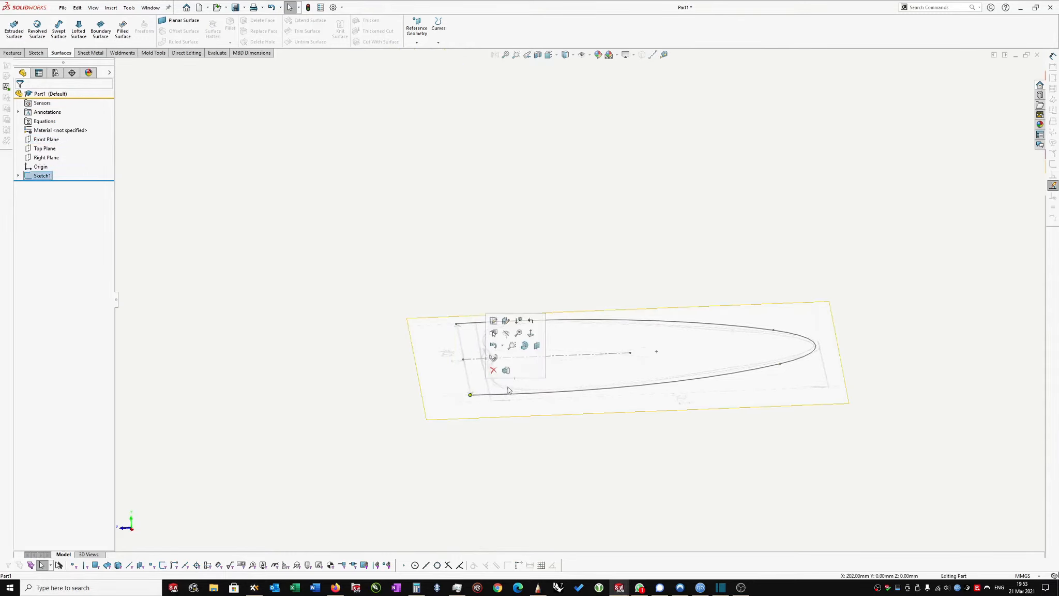
left_click(46, 139, "ctrl")
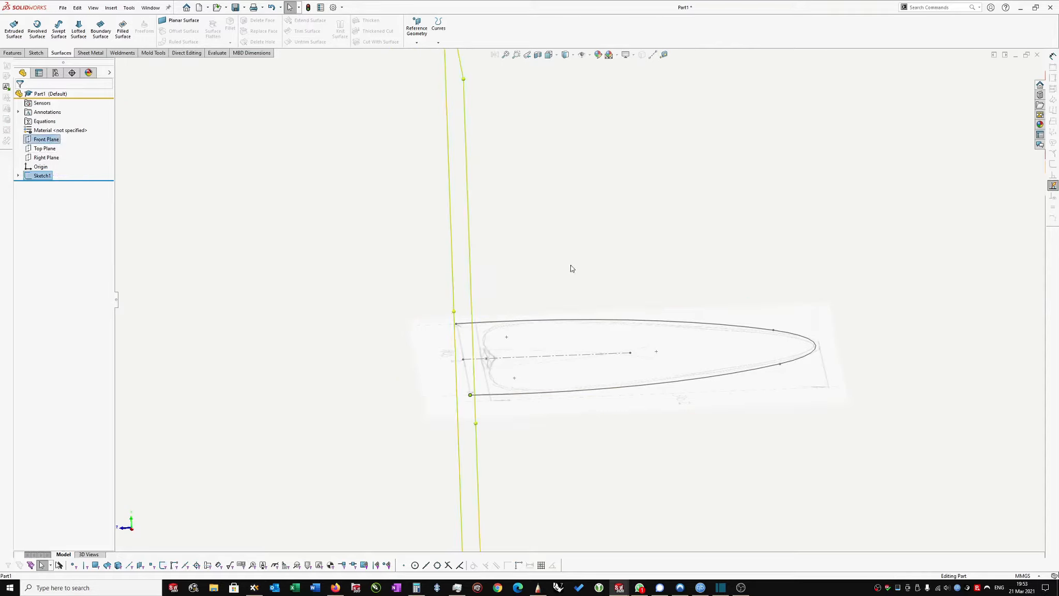
mouse_move(570, 264)
middle_mouse_down()
mouse_move(574, 371)
mouse_move(526, 354)
mouse_move(539, 283)
mouse_move(378, 156)
middle_mouse_up()
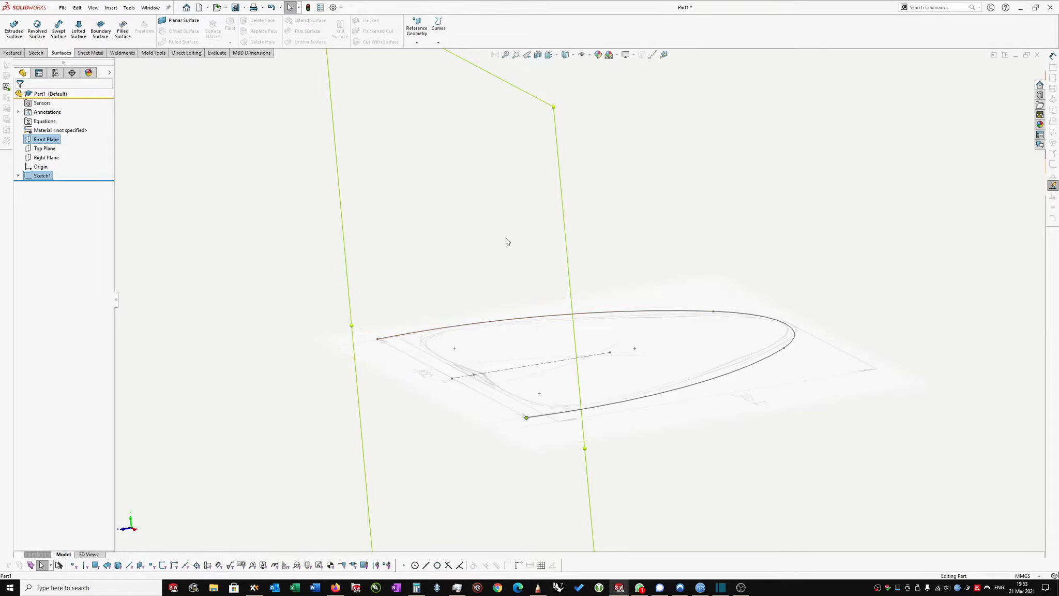
Start a new sketch on the Front Plane.
left_click(46, 139)
left_click(96, 147)
left_click(38, 140)
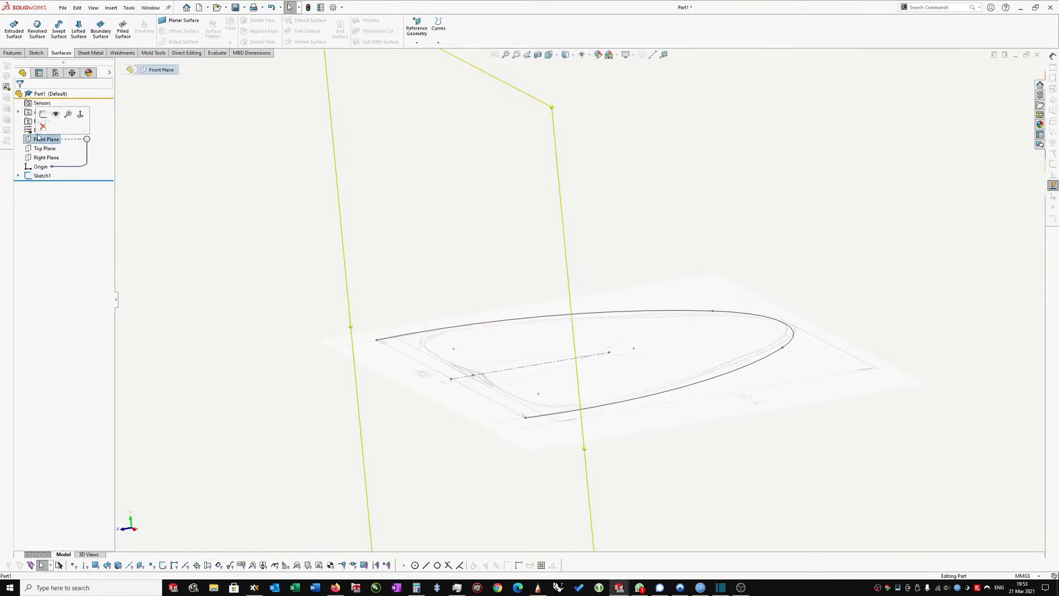
left_click(43, 114)
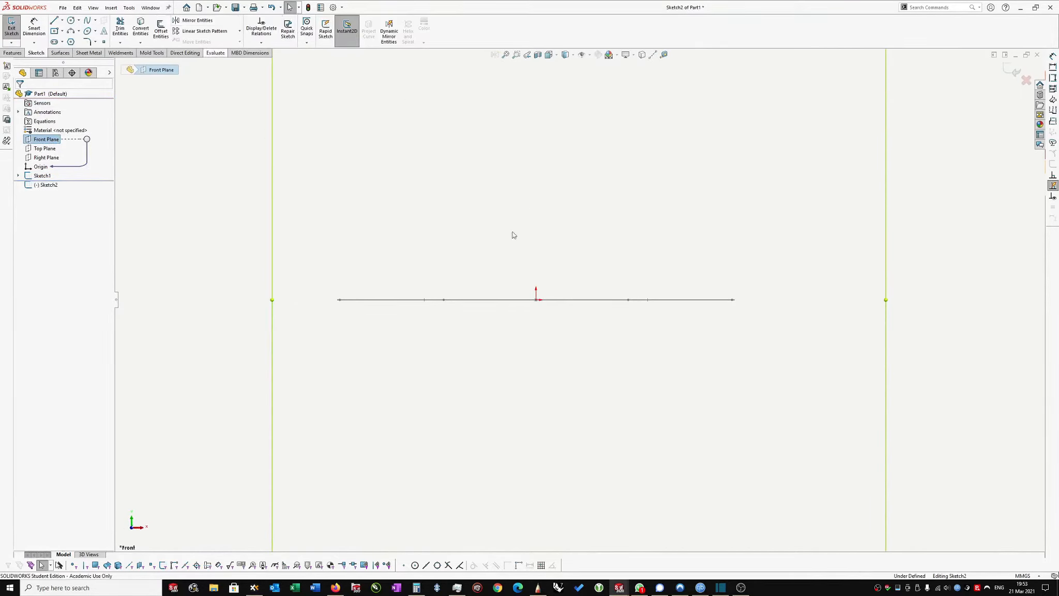
Insert the image Seat front view1.png into the Front Plane sketch as a sketch picture.
left_click(128, 8)
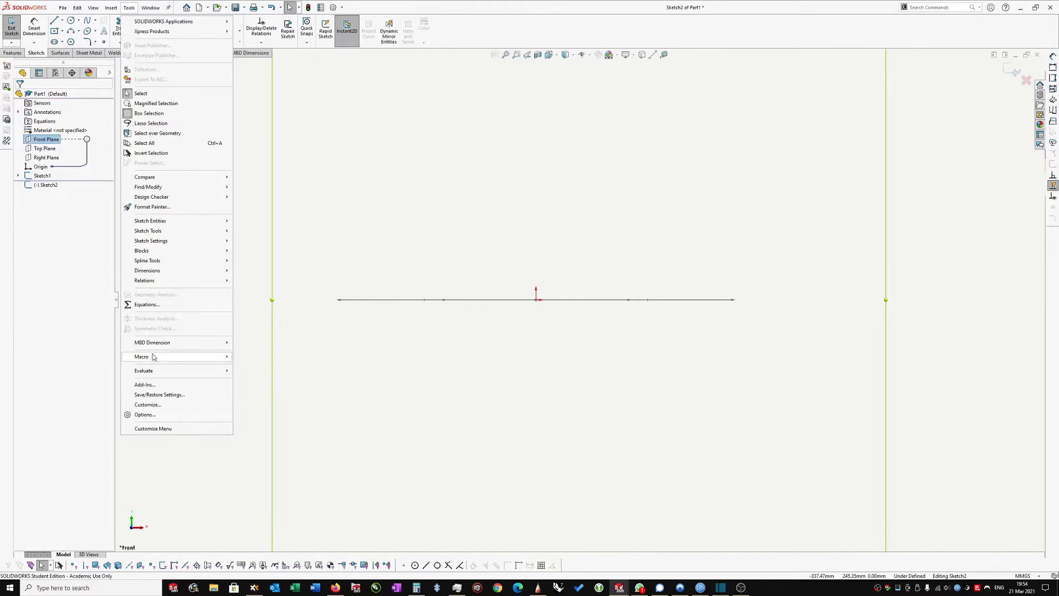
left_click(375, 156)
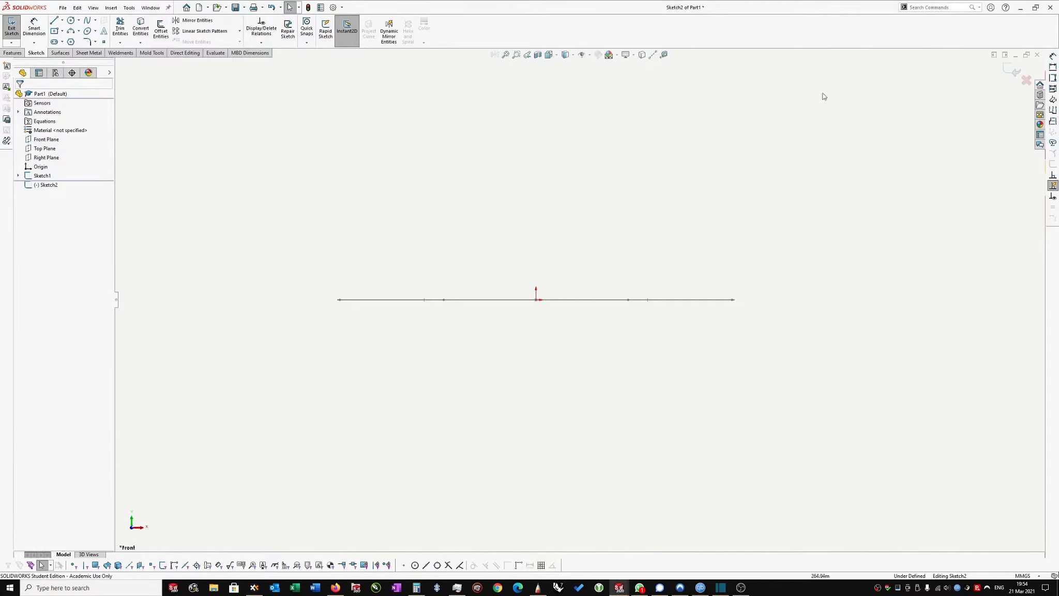
left_click(918, 5)
type("Sketch")
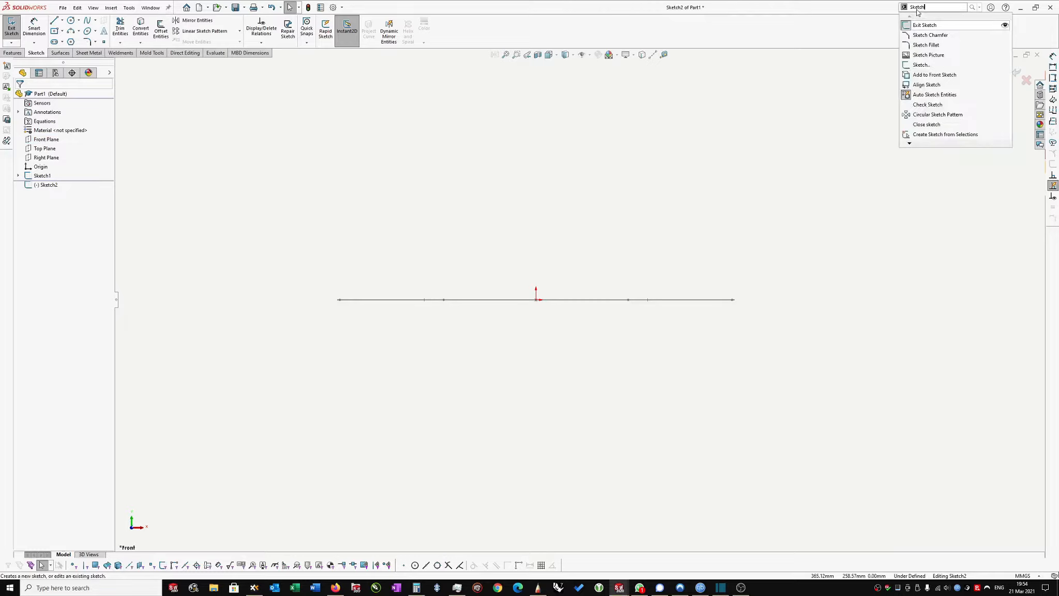
left_click(927, 56)
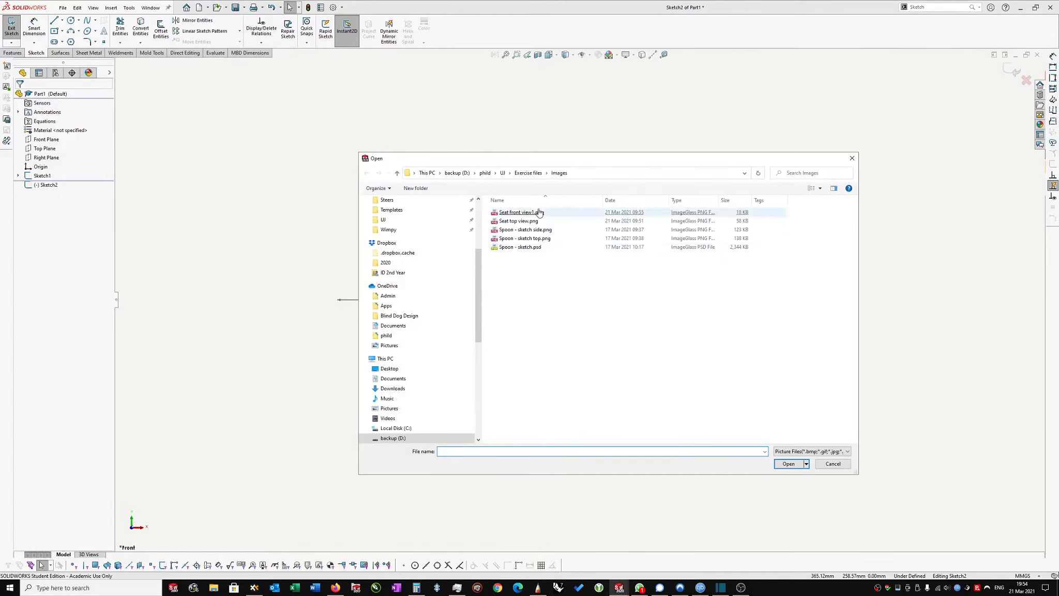
left_click_drag(619, 164, 570, 148)
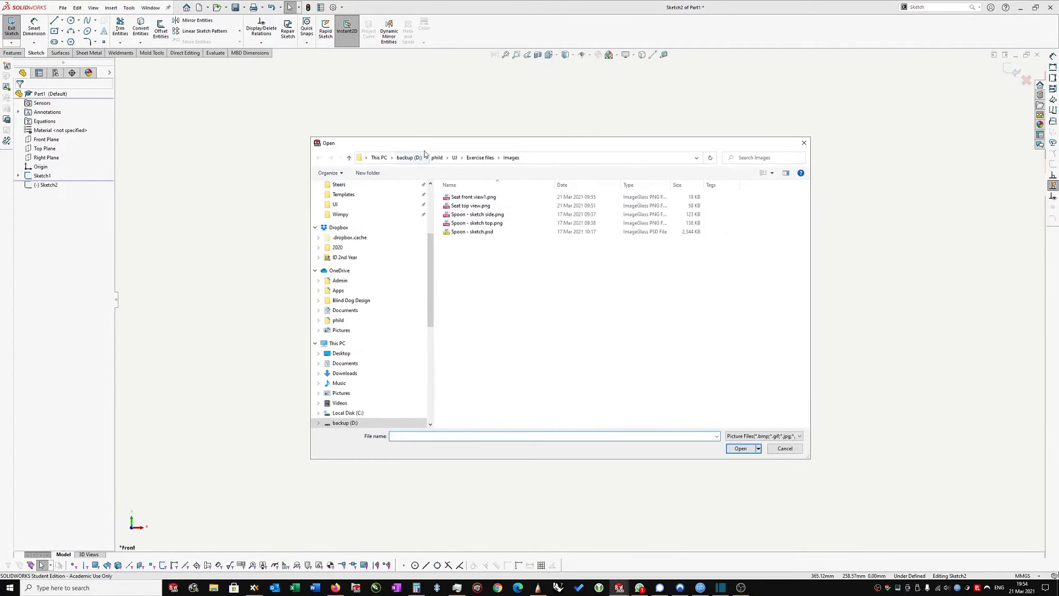
double_click(470, 199)
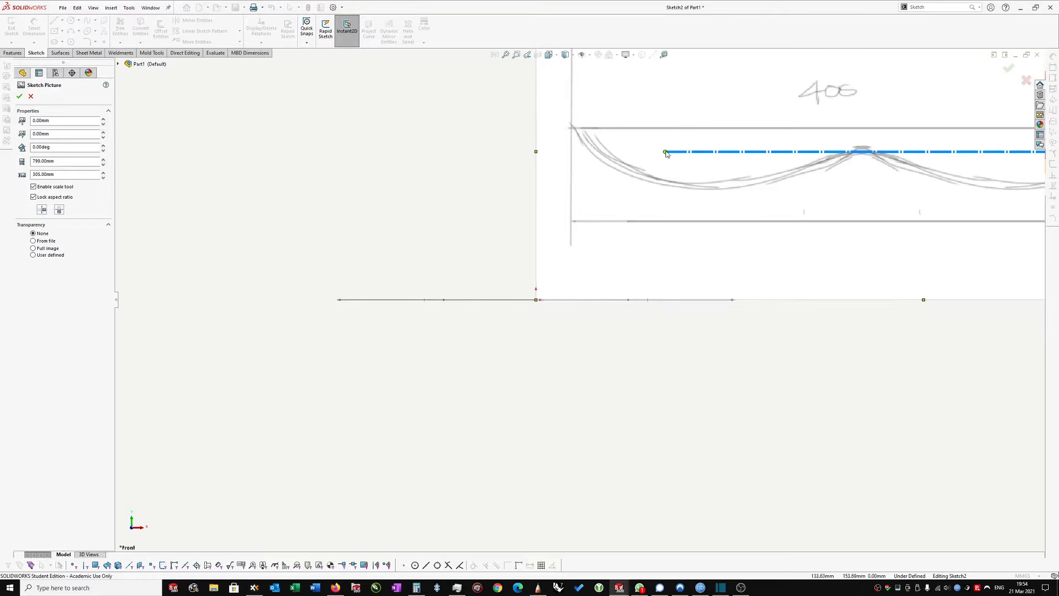
Fit the picture's scale line between the two ends of the hand-drawn 400 width line and set its length to 400 mm.
left_click_drag(666, 152, 572, 130)
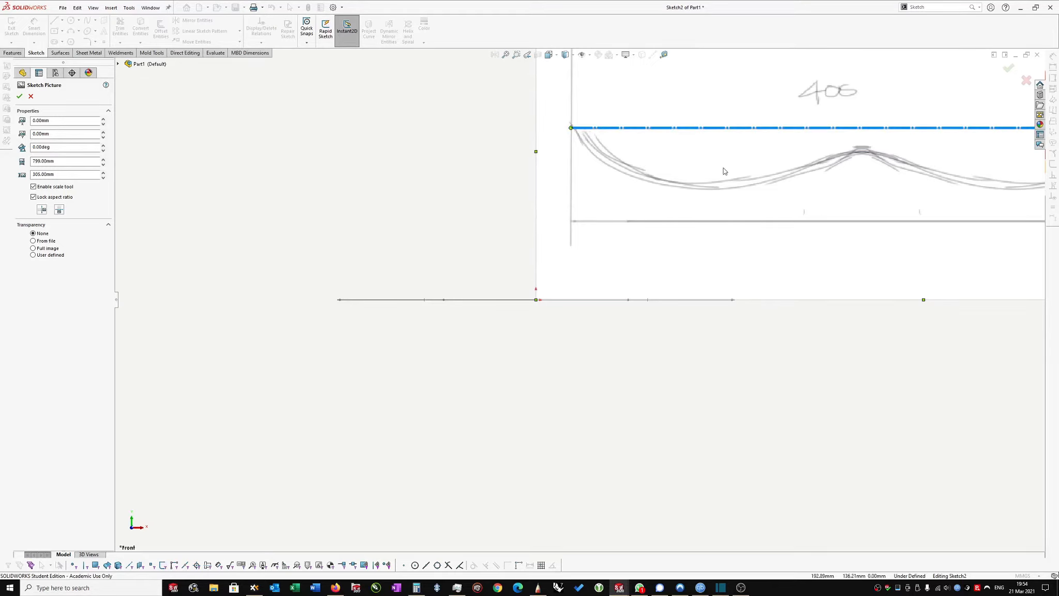
middle_click_drag(723, 169, 404, 170, "ctrl")
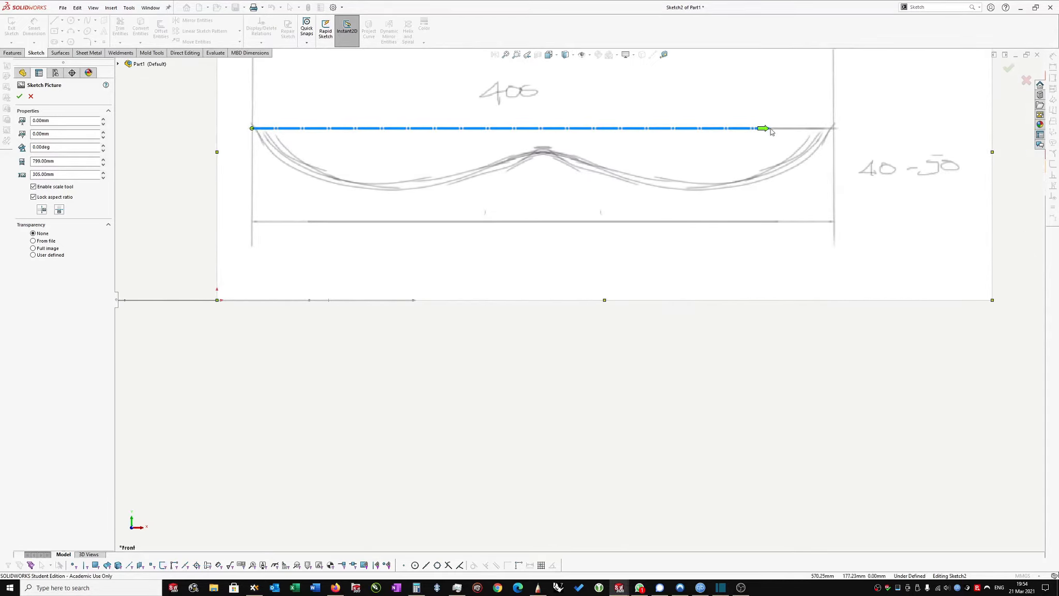
left_click_drag(771, 131, 836, 134)
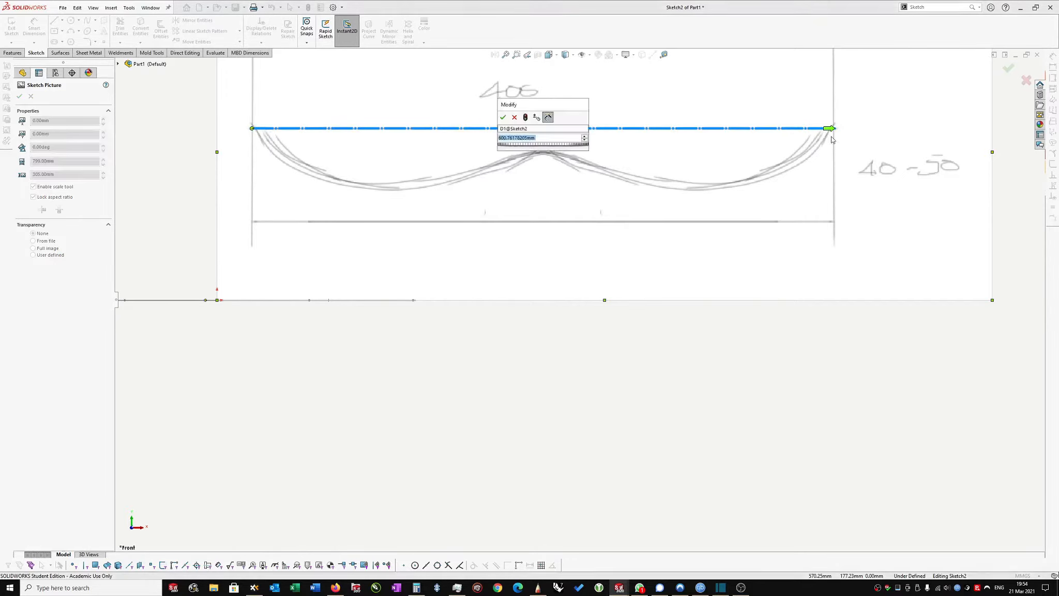
type("400")
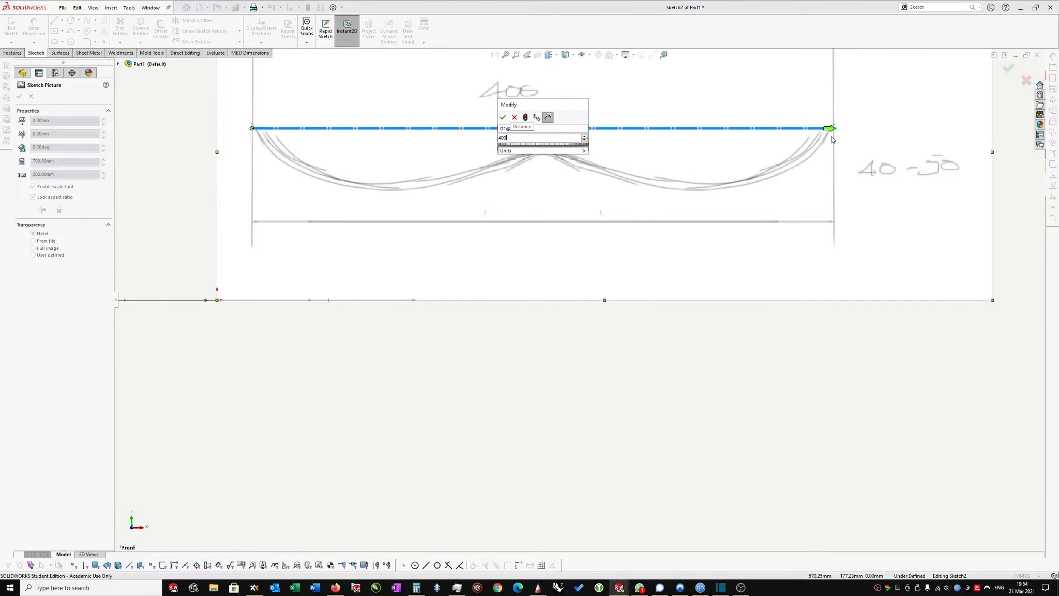
key("Return")
Move the seat picture so its width line is centred on the origin, and apply full-image transparency of 0.68.
scroll(793, 217, "up", 5)
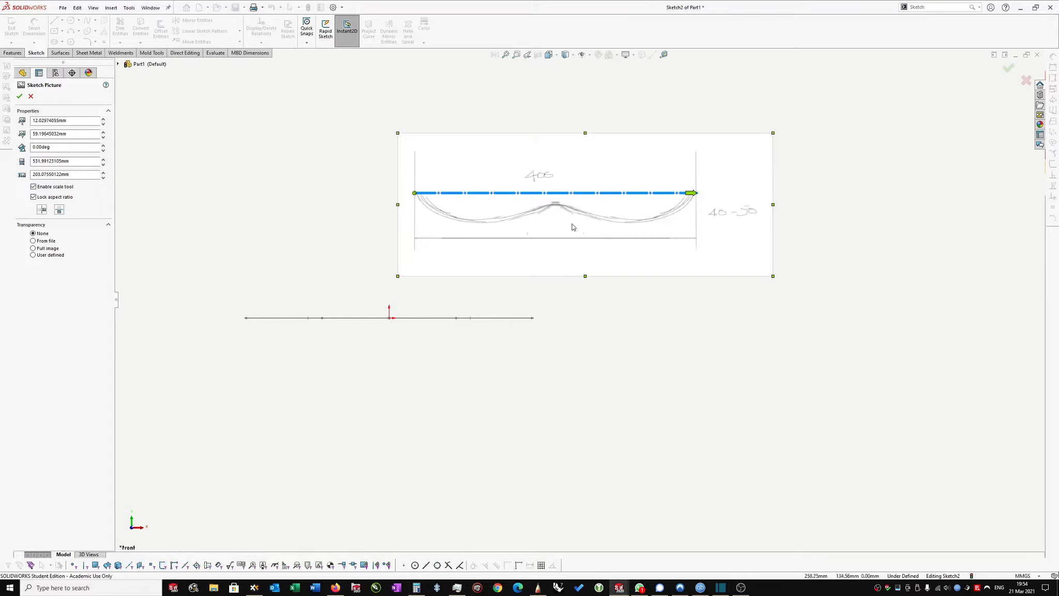
mouse_move(590, 229)
left_mouse_down()
mouse_move(411, 332)
mouse_move(421, 355)
left_mouse_up()
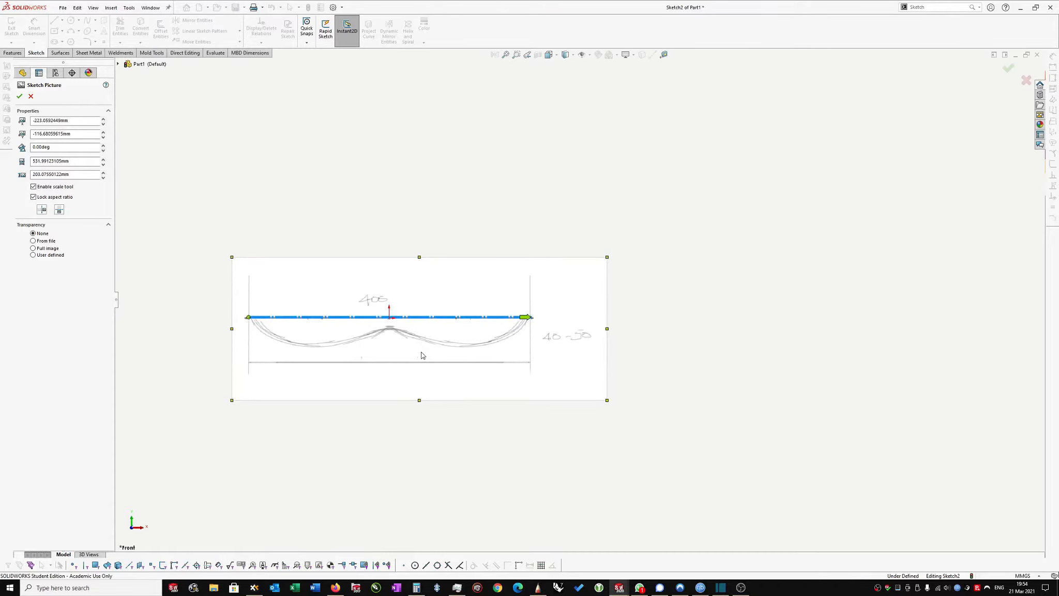
left_click(34, 248)
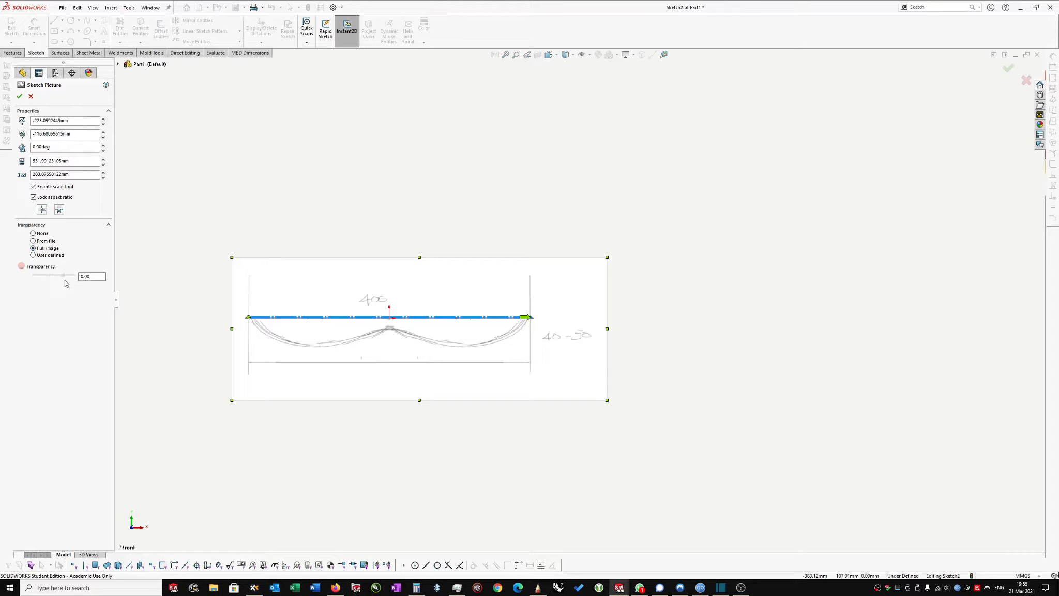
left_click(62, 279)
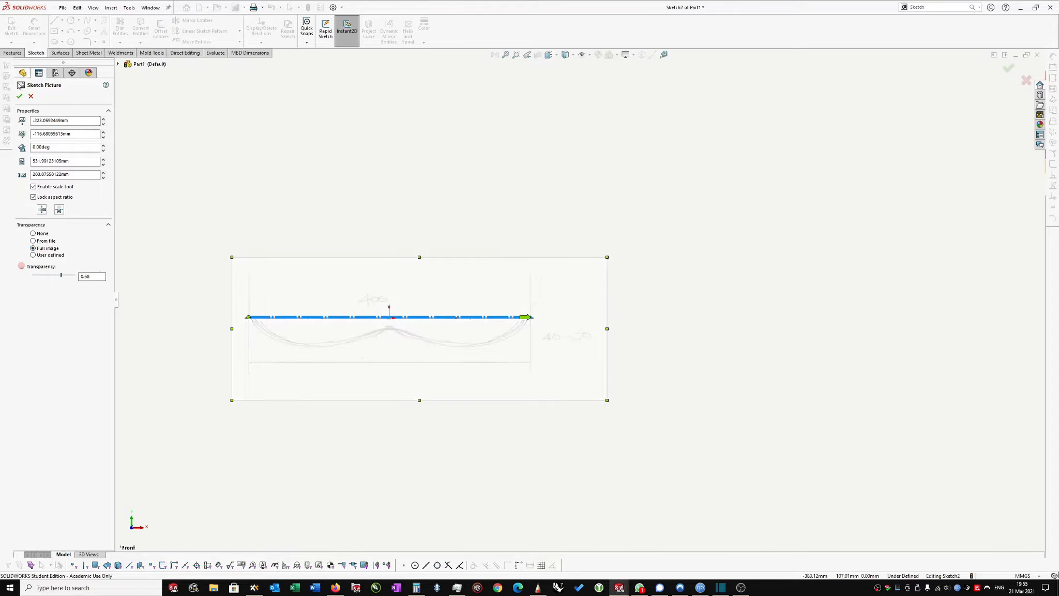
left_click(20, 97)
Draw a vertical construction line about 52 mm down from the origin and place a point on it at the hand-drawn curve's central peak.
scroll(407, 319, "down", 4)
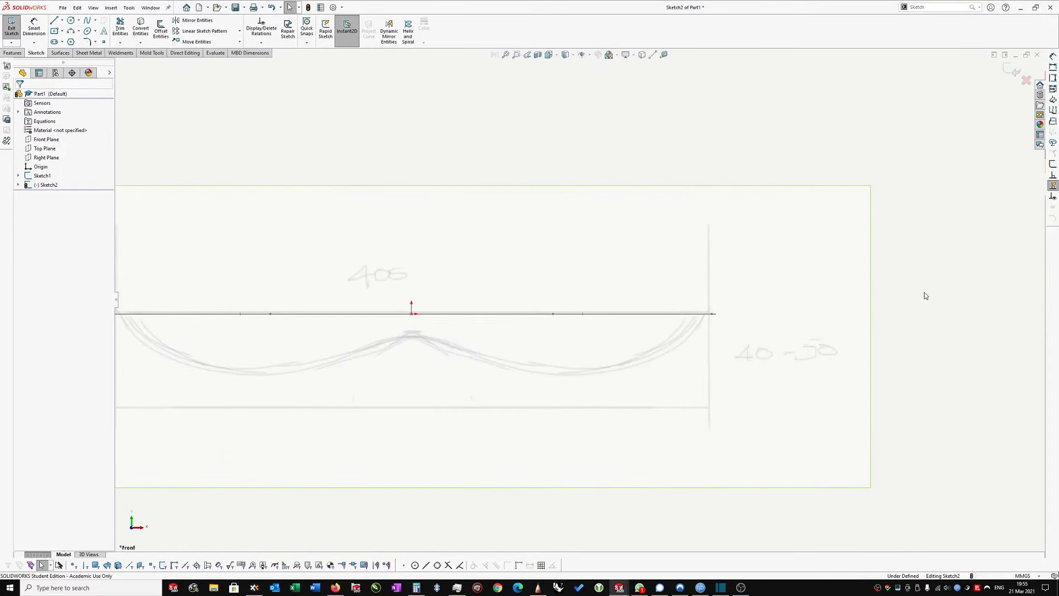
right_click_drag(923, 293, 955, 291)
left_click(961, 299)
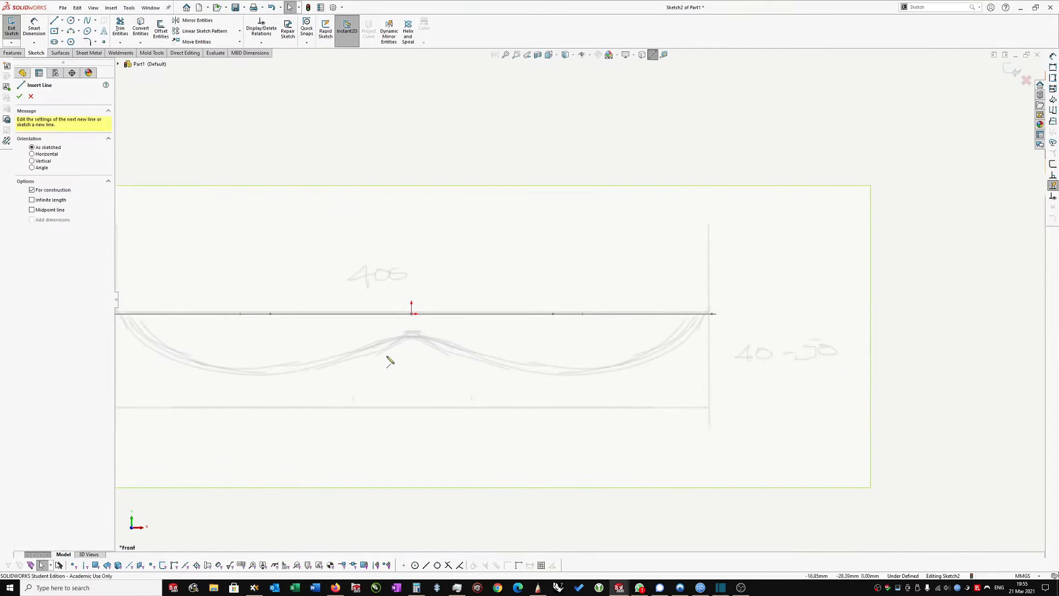
left_click_drag(412, 313, 411, 392)
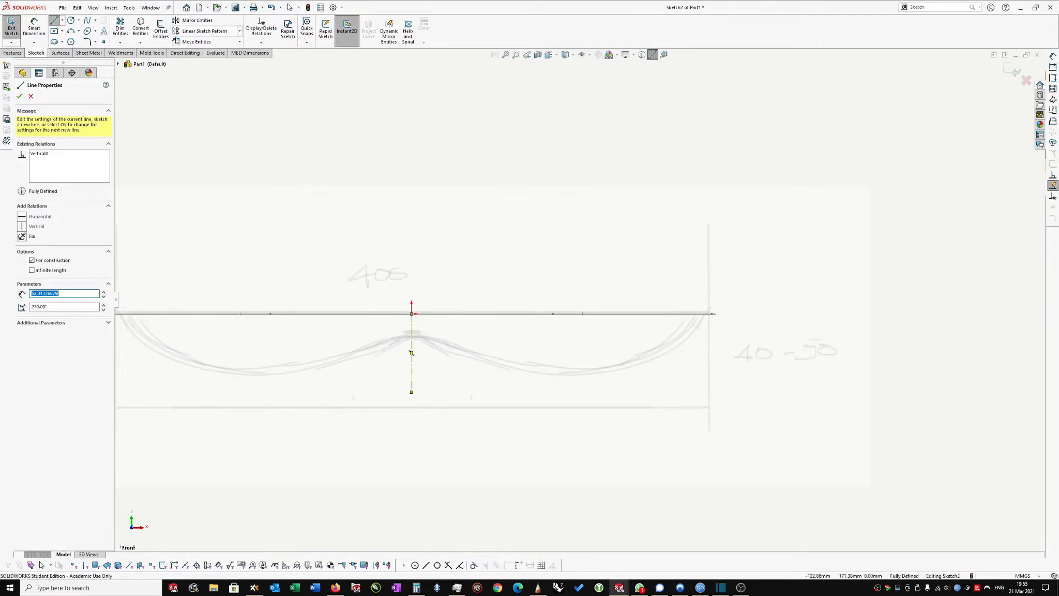
left_click(104, 42)
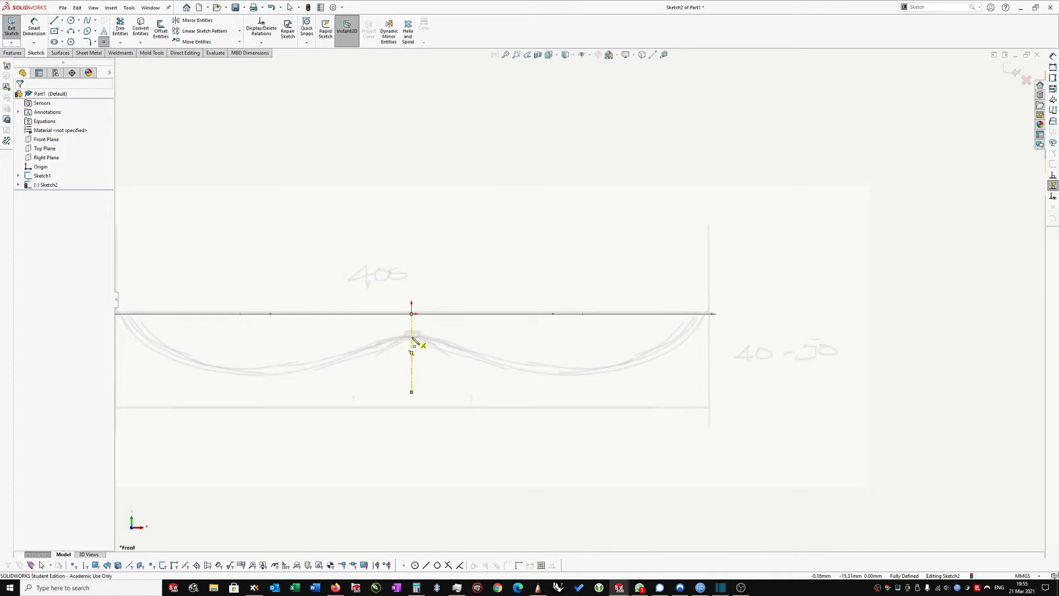
left_click(412, 337)
Dimension the vertical distance from the origin to the point on the construction line and set it to 18 mm.
right_click_drag(953, 252, 942, 153)
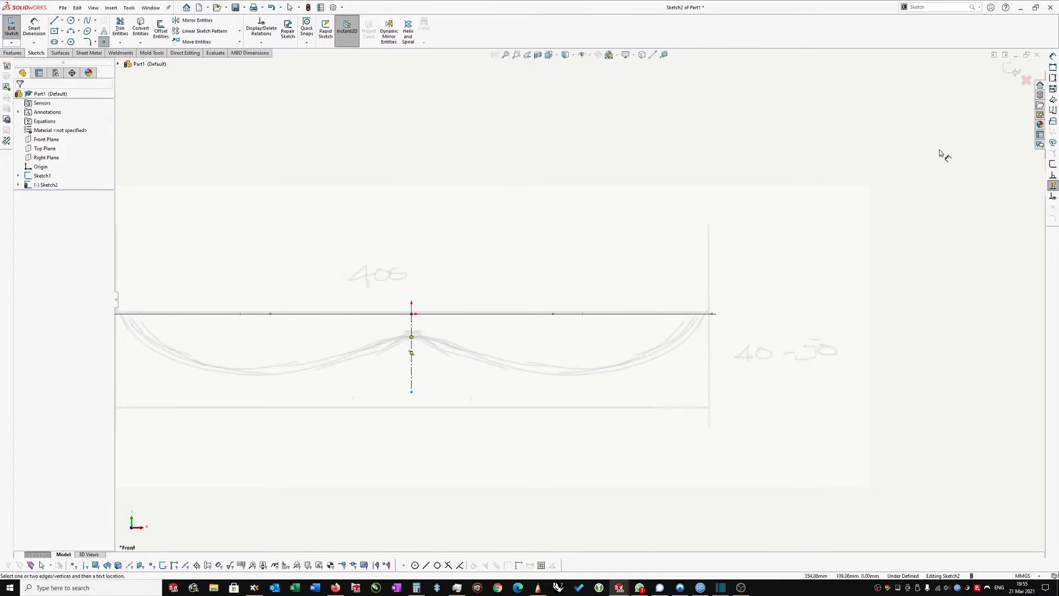
left_click(412, 313)
left_click(412, 337)
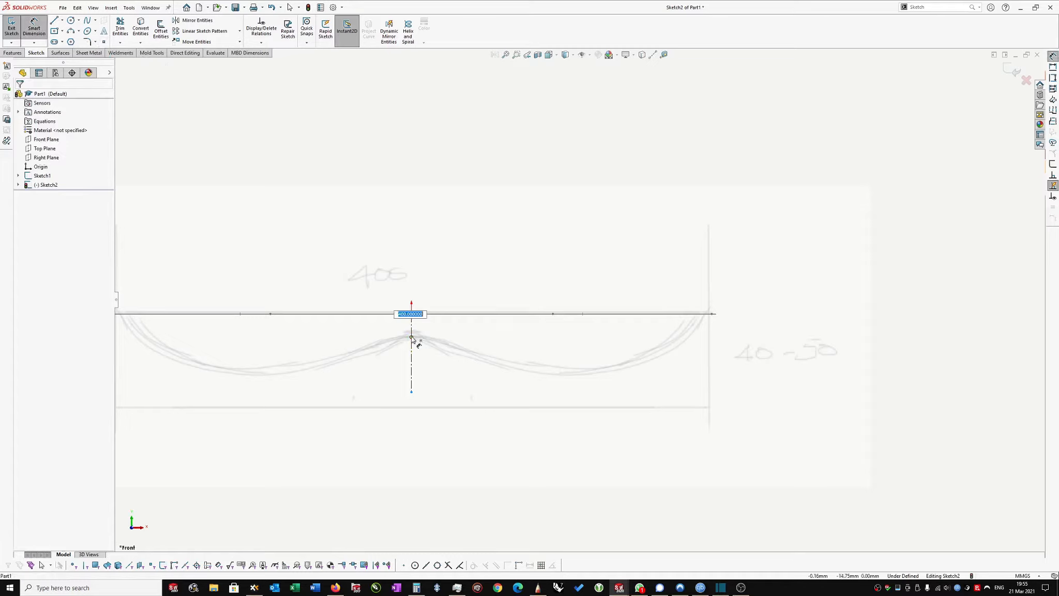
left_click(412, 338)
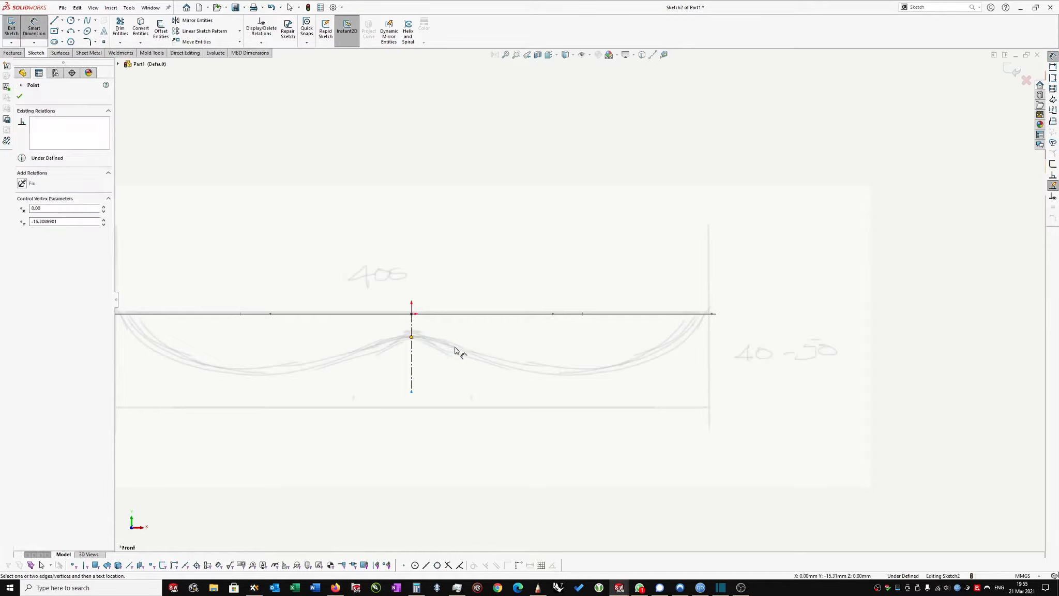
left_click(412, 314)
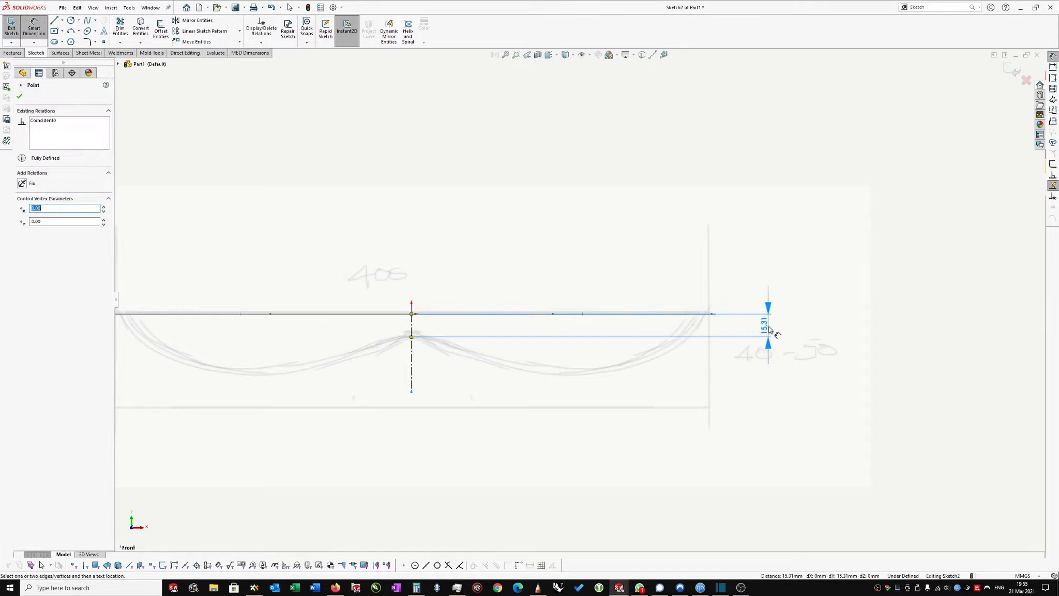
left_click(767, 330)
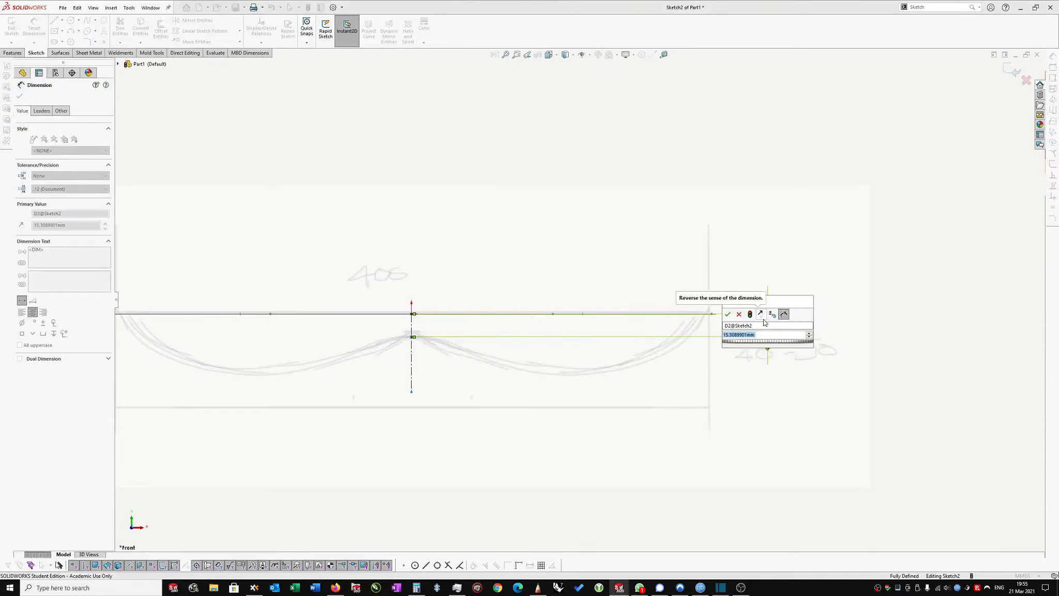
type("18")
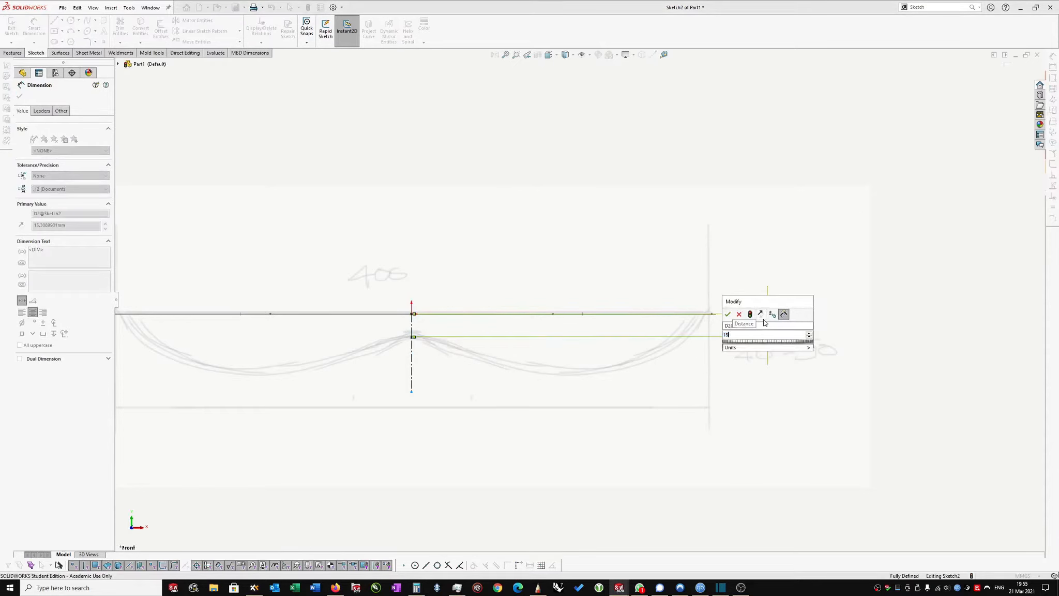
key("Return")
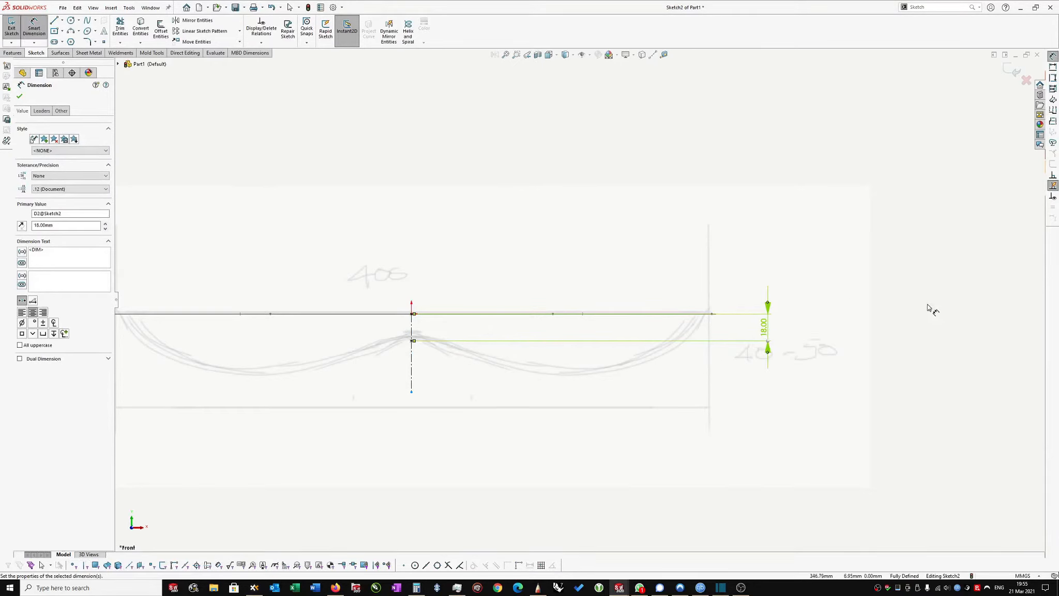
key("Escape")
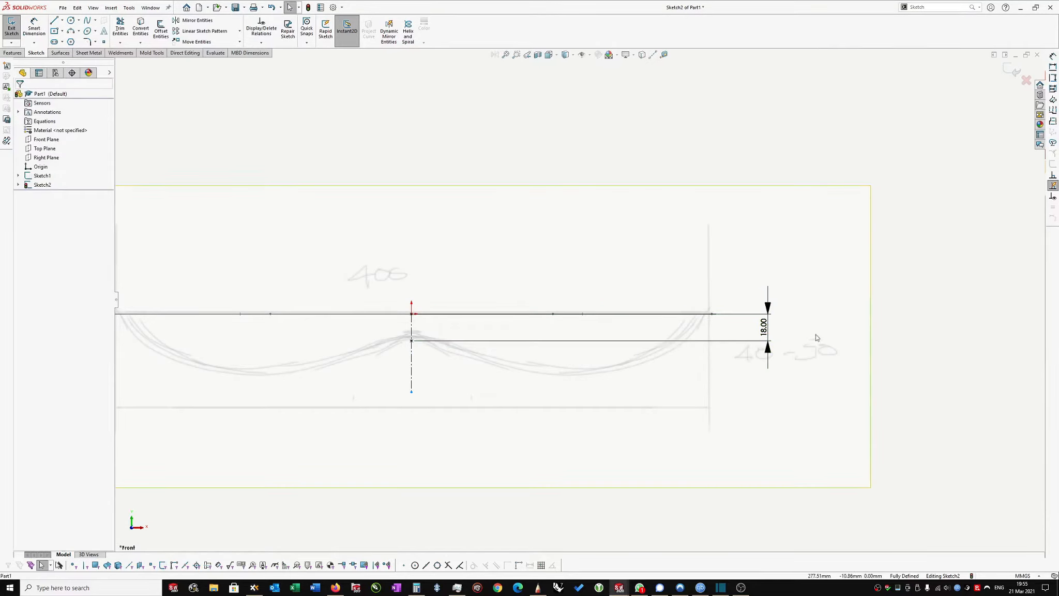
Move the seat picture to about X -223.6 mm, Y -118.3 mm so its width line lies on the horizontal line through the origin.
left_click(476, 376)
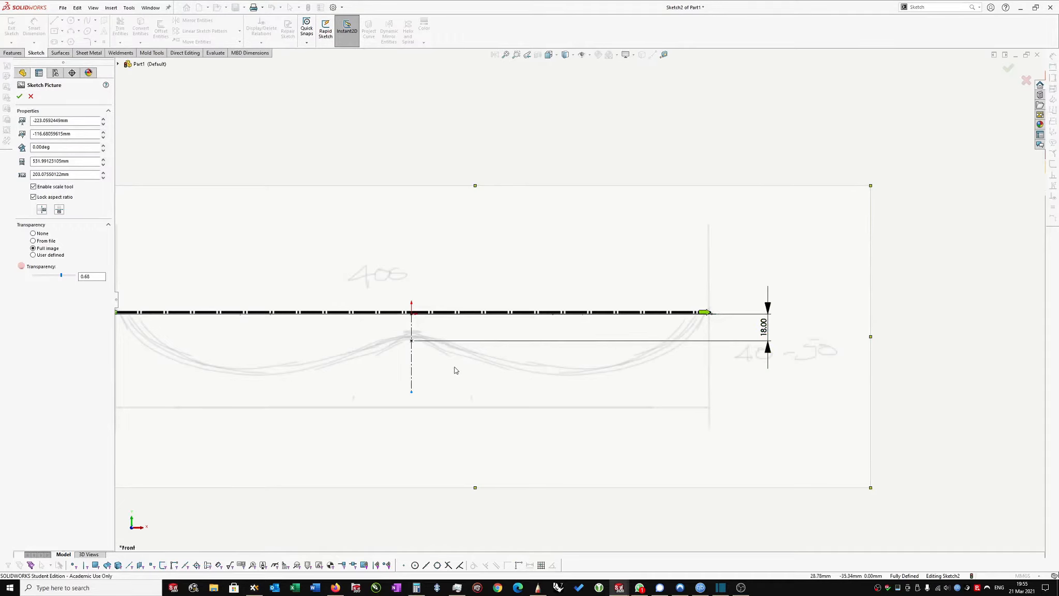
left_click_drag(454, 370, 453, 372)
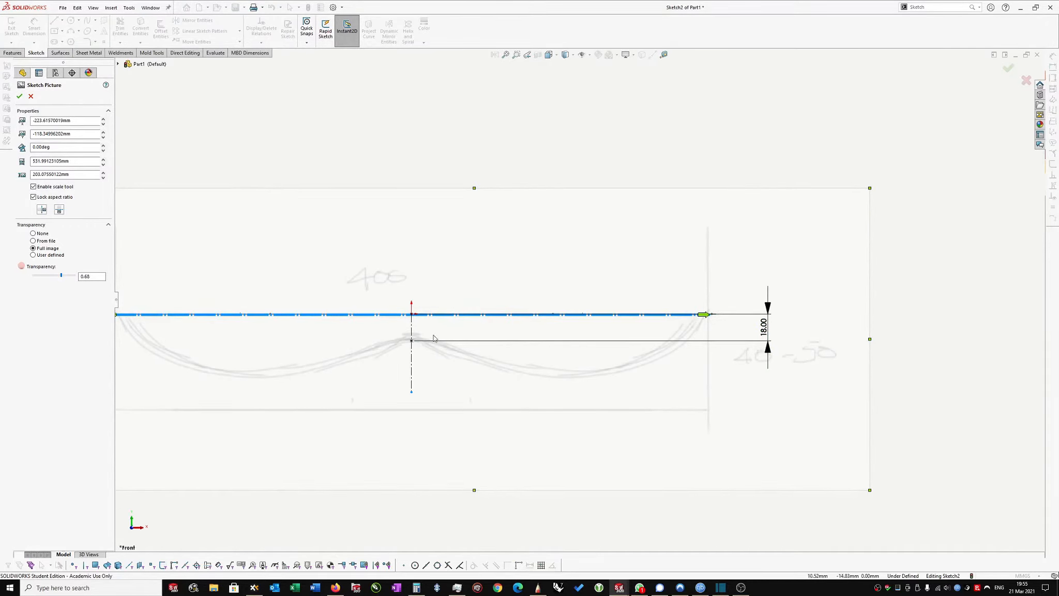
scroll(453, 371, "down", 3)
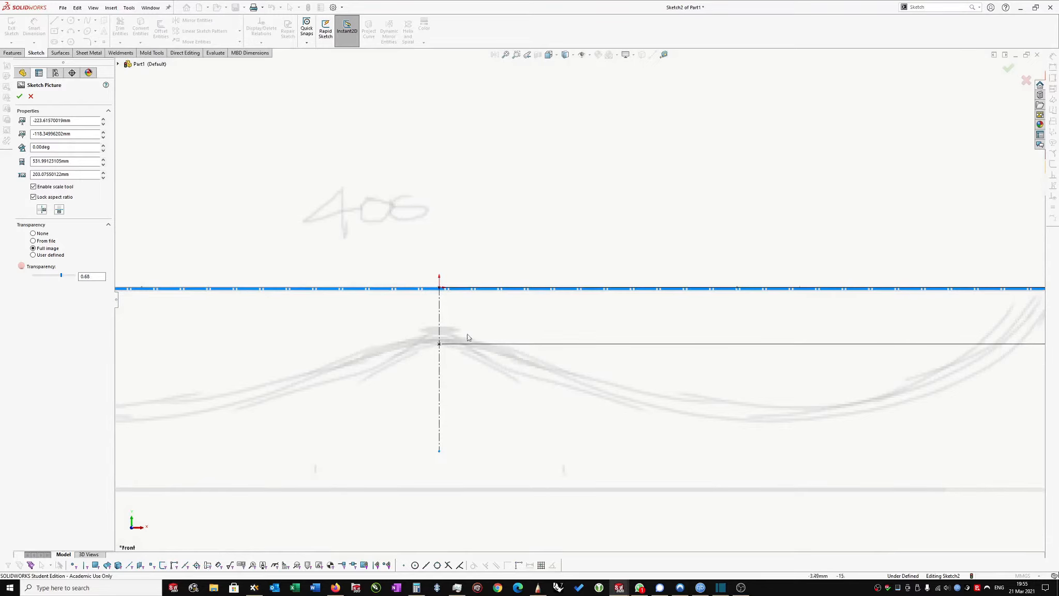
scroll(440, 334, "up", 1)
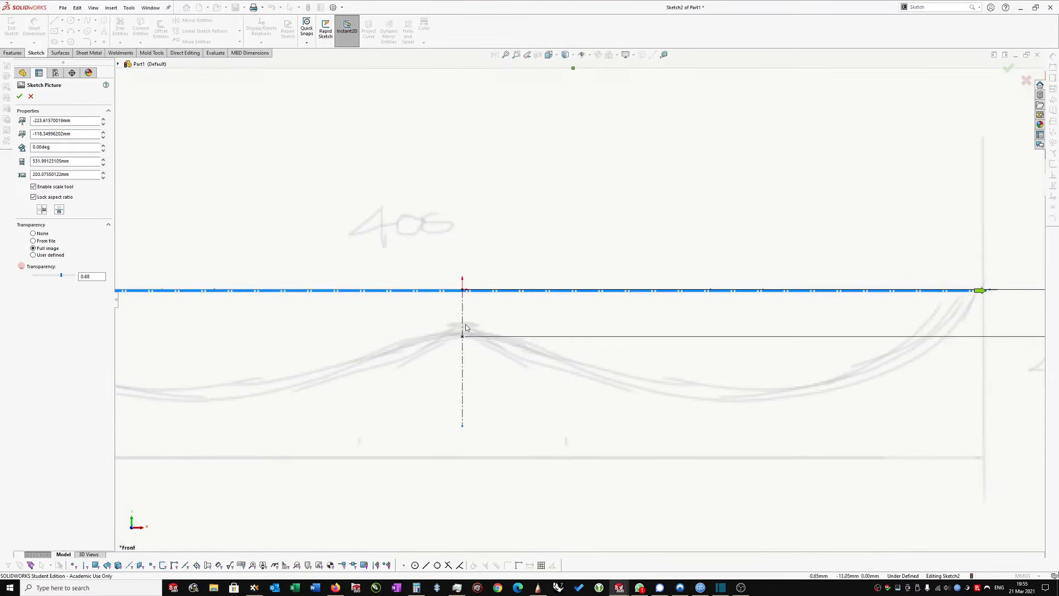
scroll(465, 326, "up", 3)
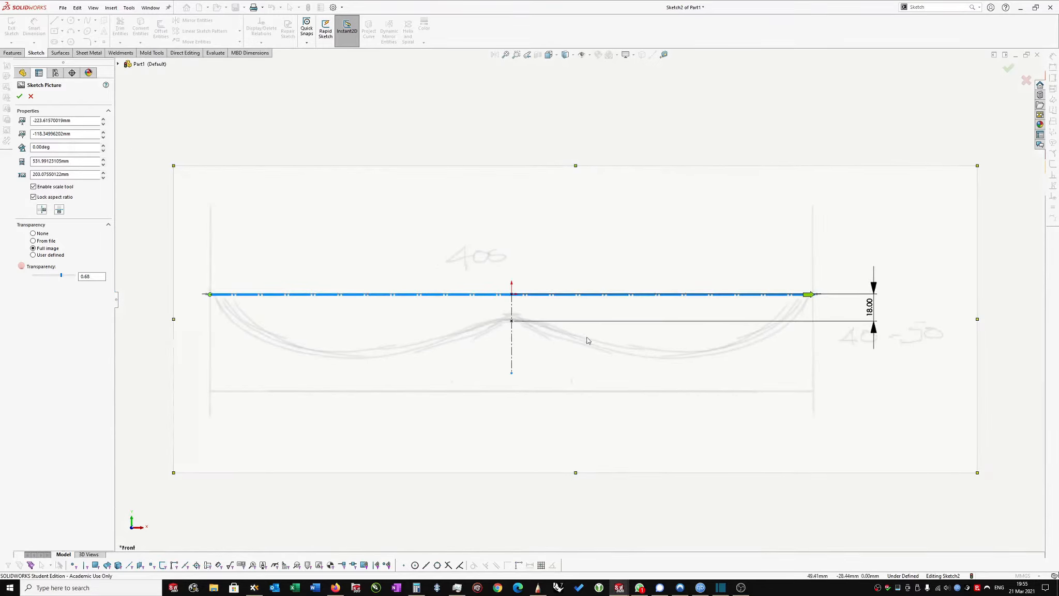
scroll(586, 340, "up", 1)
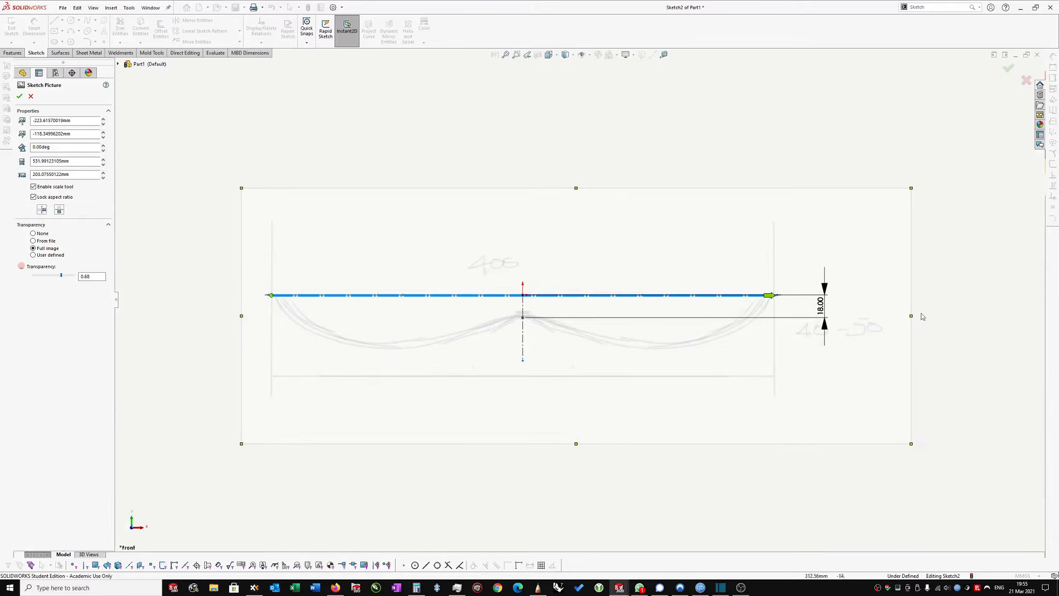
right_click(966, 250)
left_click(981, 277)
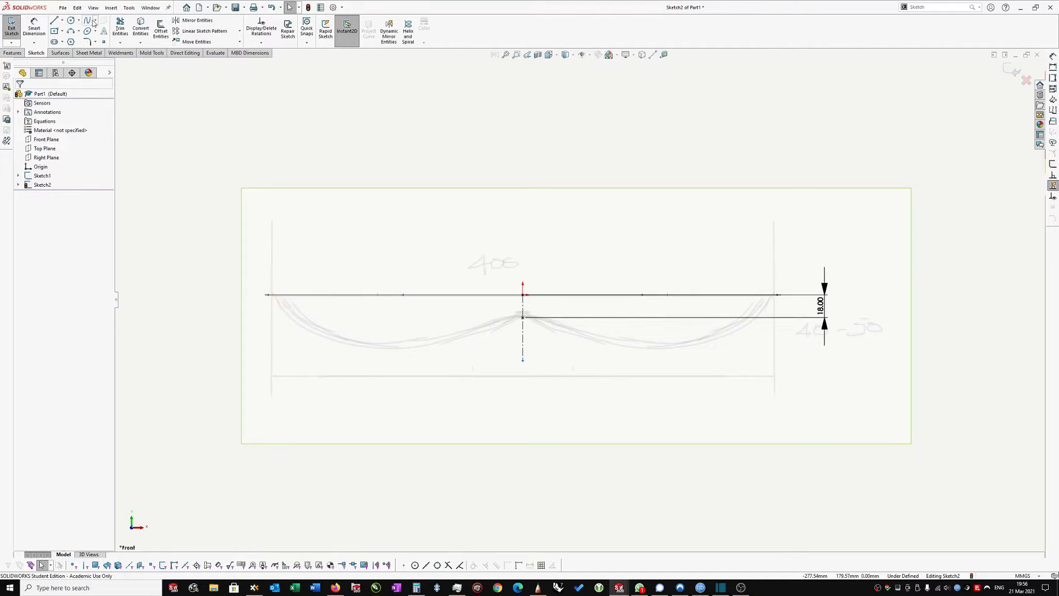
Trace the left half of the hand-drawn curve with a degree 3 B-spline style spline from the width line's left end to the central peak point.
left_click(96, 23)
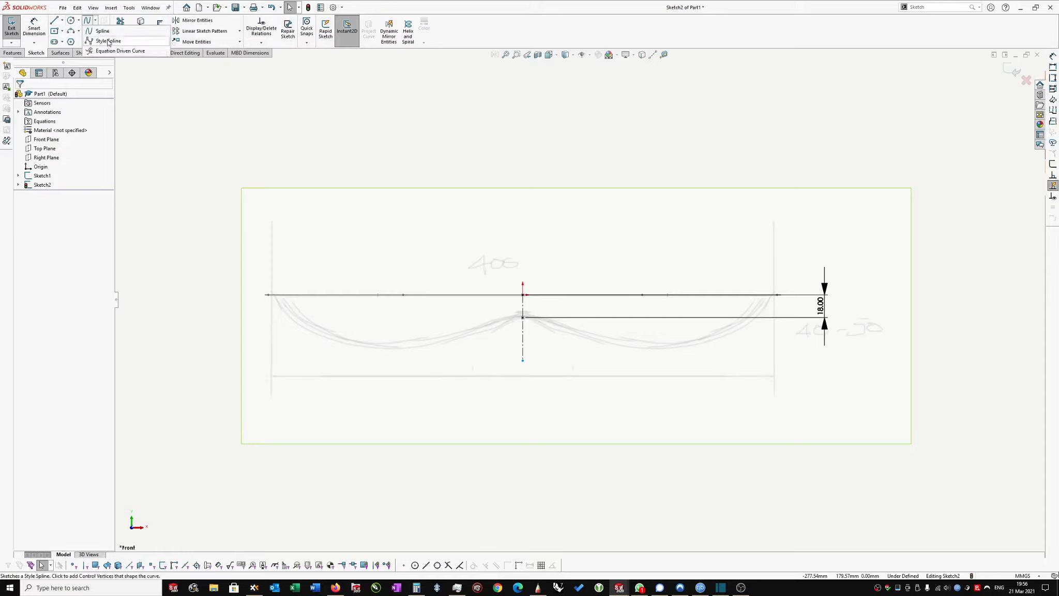
left_click(107, 40)
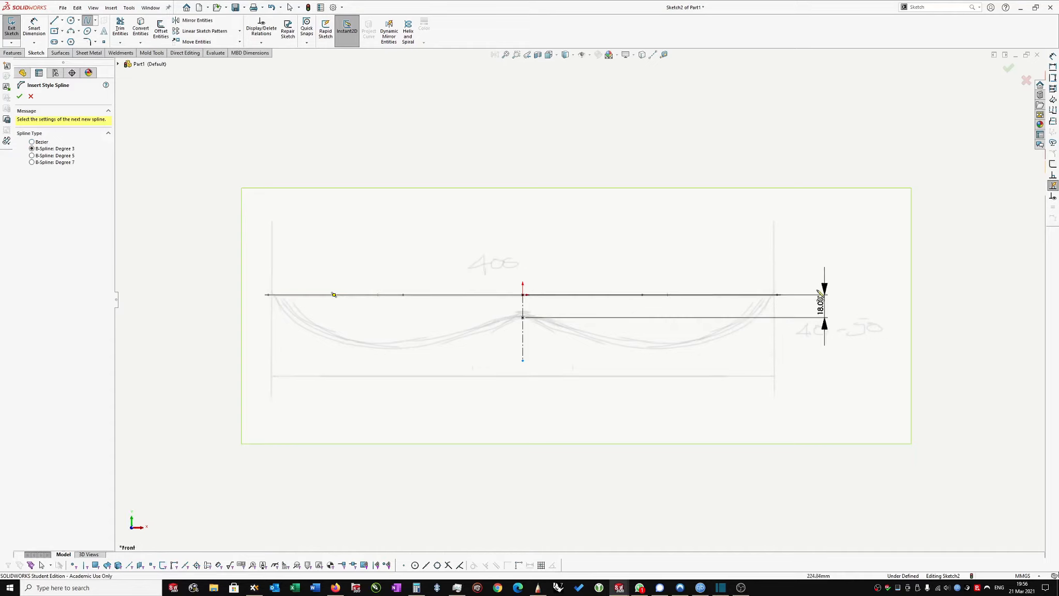
left_click(274, 296)
left_click(292, 348)
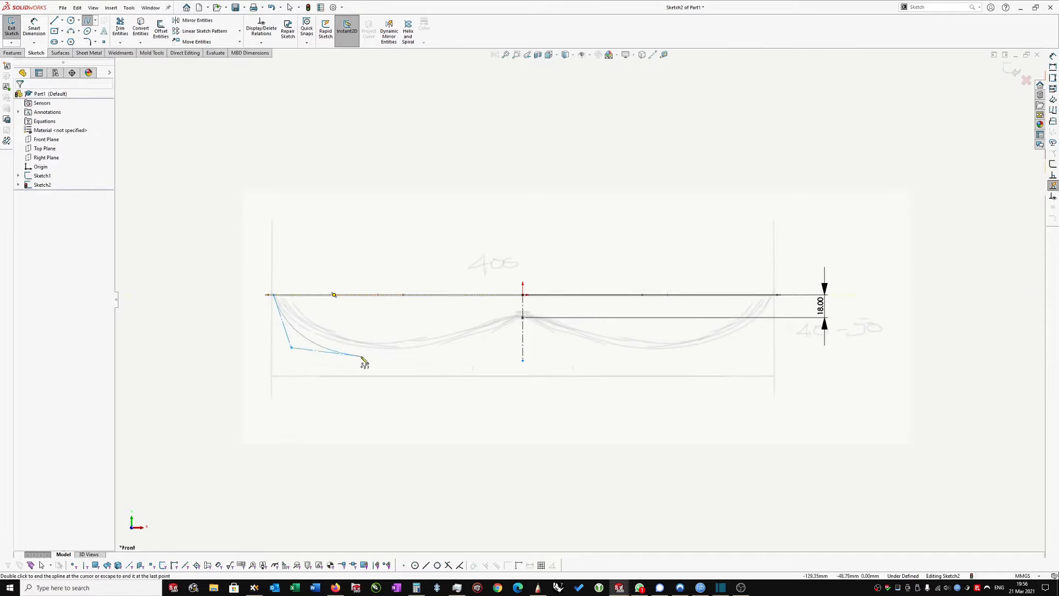
left_click(403, 354)
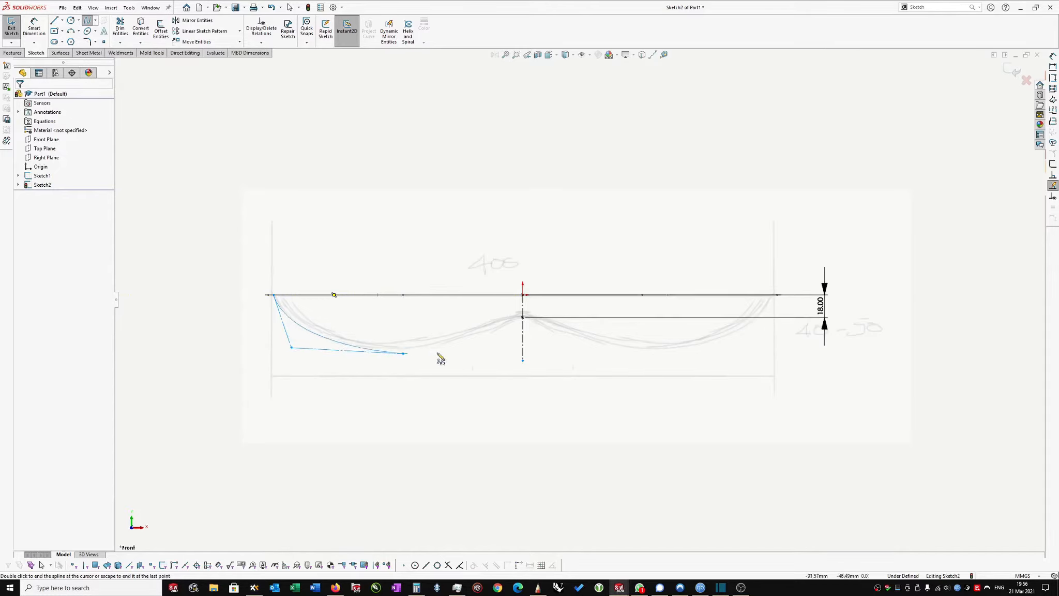
left_click(476, 344)
left_click(495, 318)
scroll(511, 319, "down", 2)
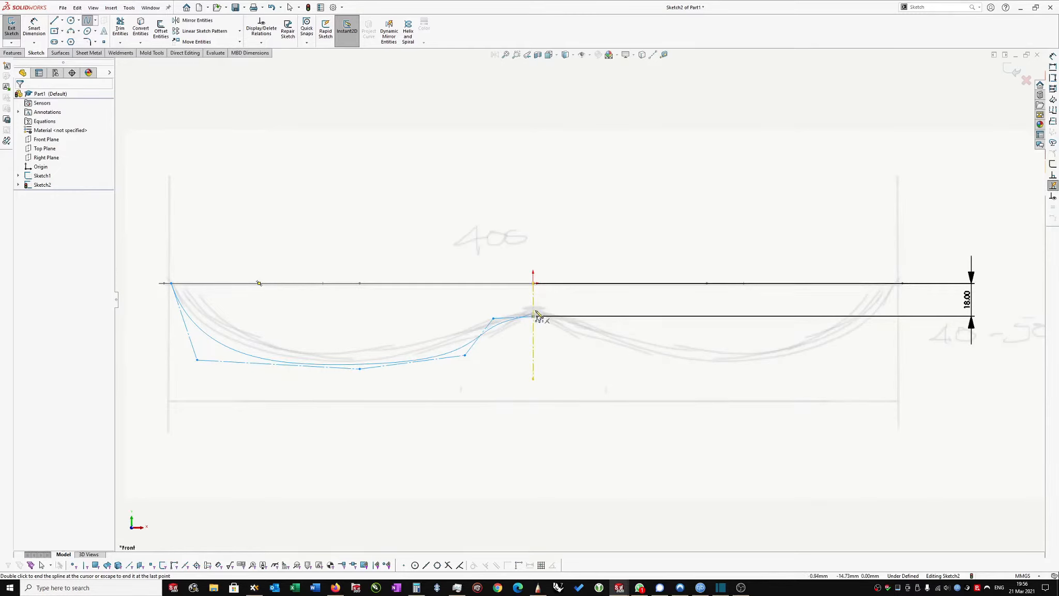
double_click(534, 317)
key("Escape")
Add a horizontal relation between the spline's end point at the central peak and its adjacent control vertex.
scroll(510, 330, "down", 1)
scroll(509, 330, "down", 1)
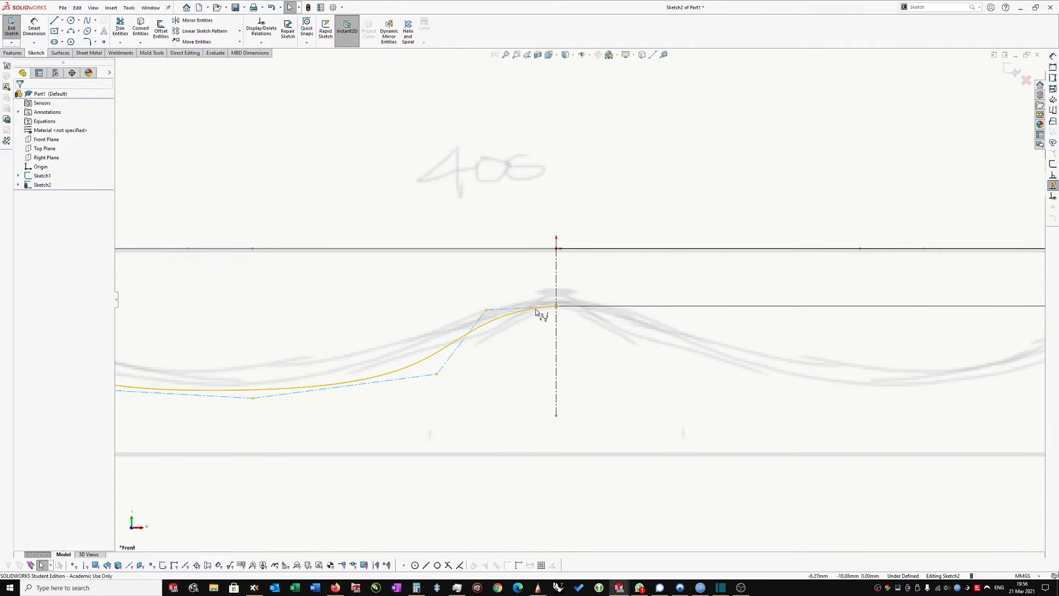
left_click(486, 309)
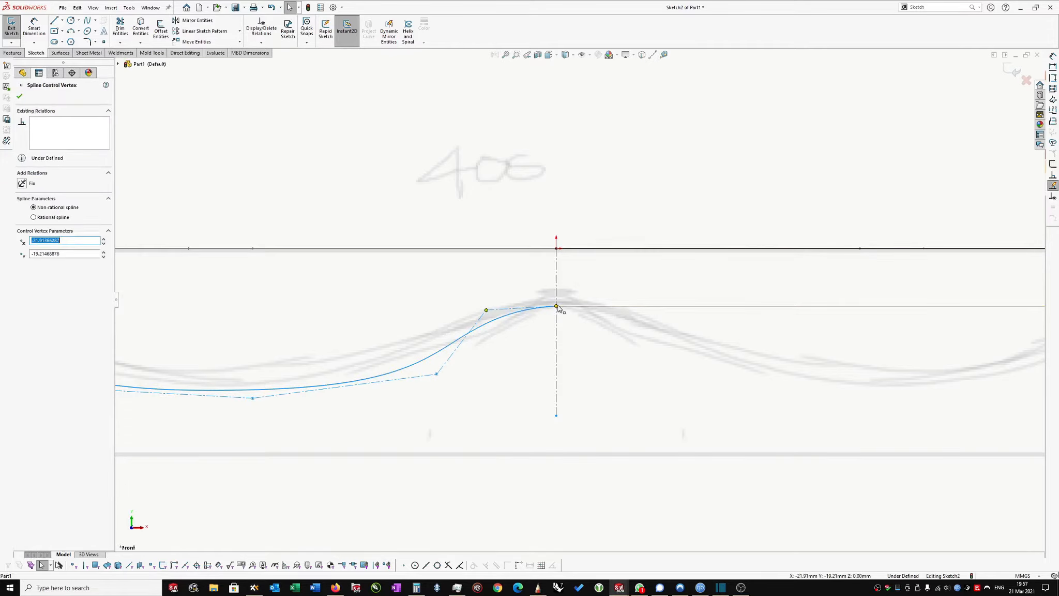
left_click(557, 306, "ctrl")
left_click(582, 231)
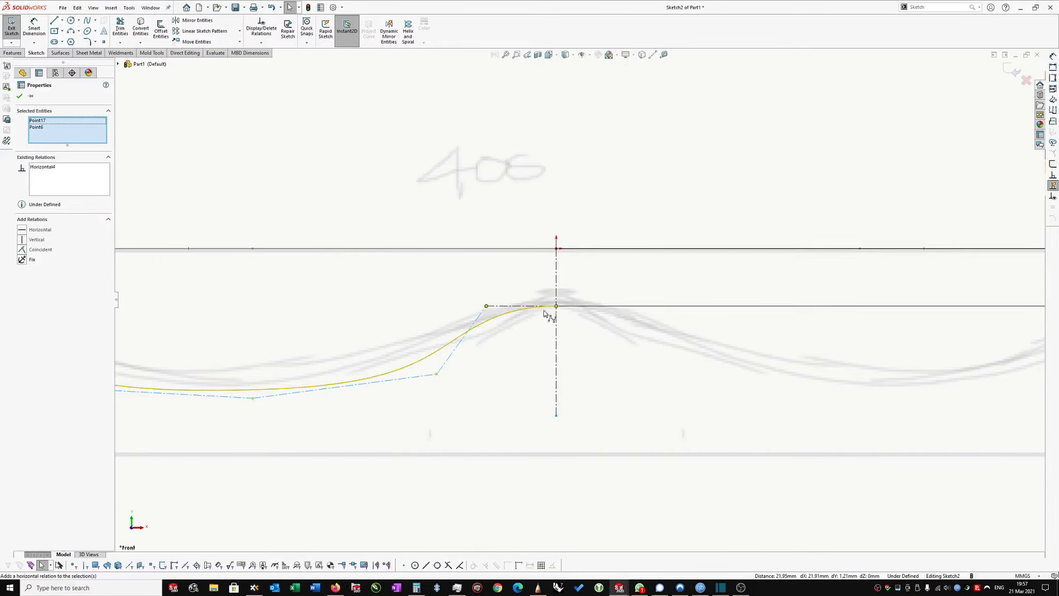
Mirror the style spline about the vertical construction line, keeping the original.
left_click(513, 314)
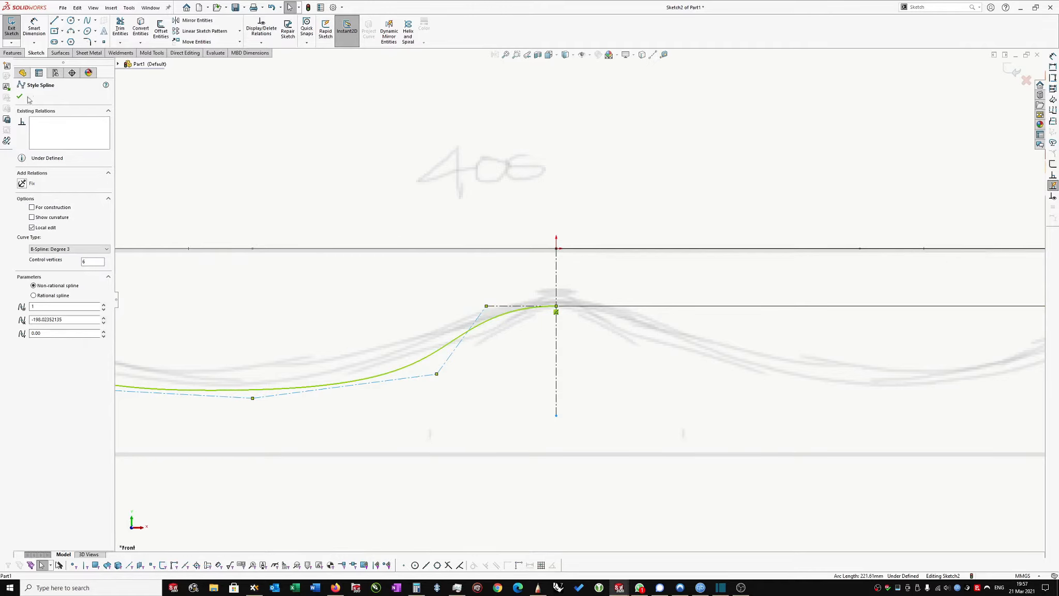
right_click(595, 145)
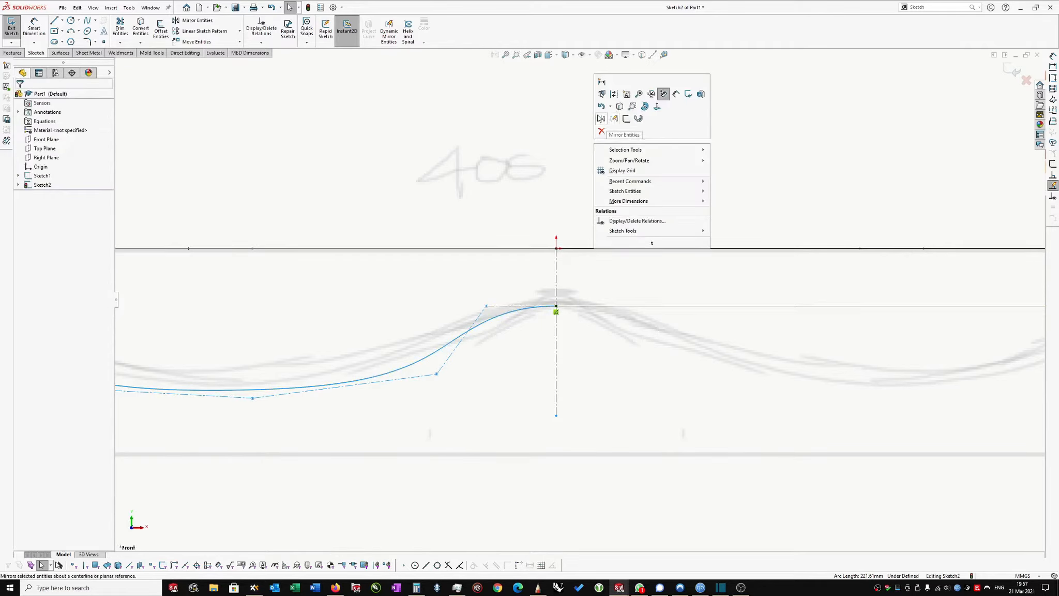
left_click(601, 119)
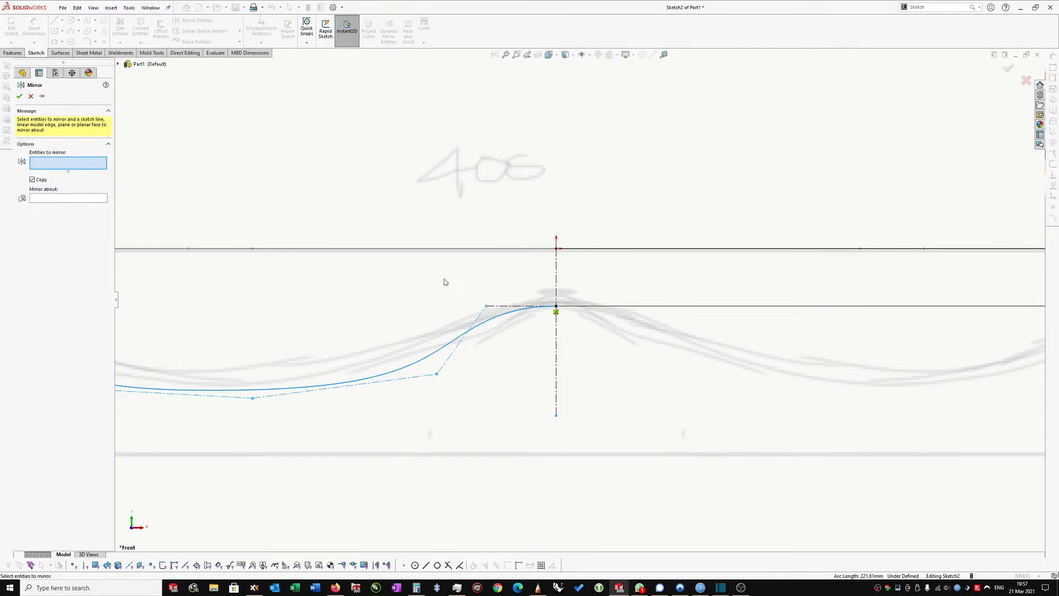
left_click(490, 325)
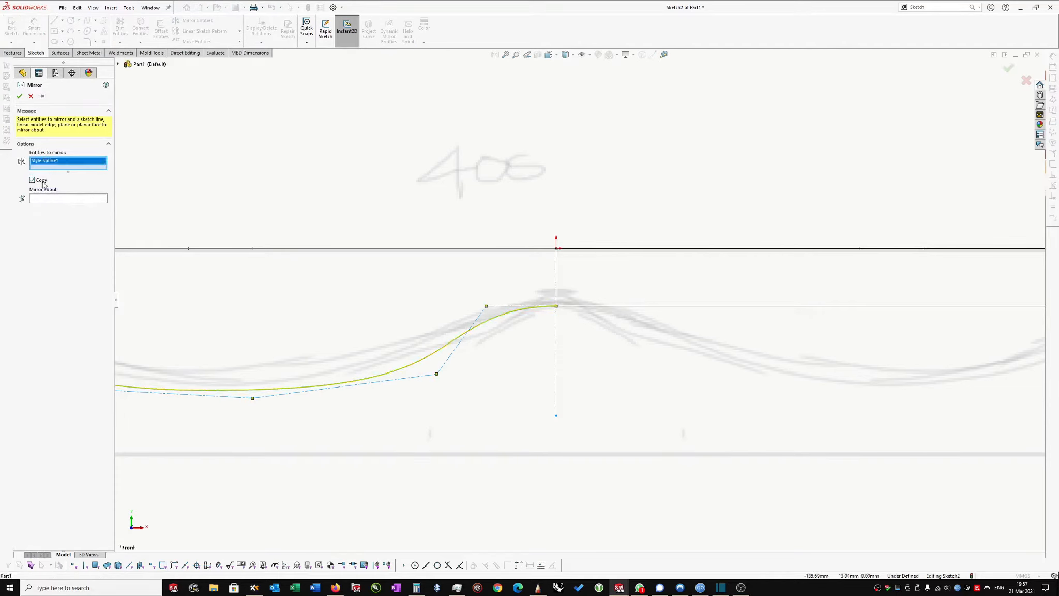
left_click(50, 199)
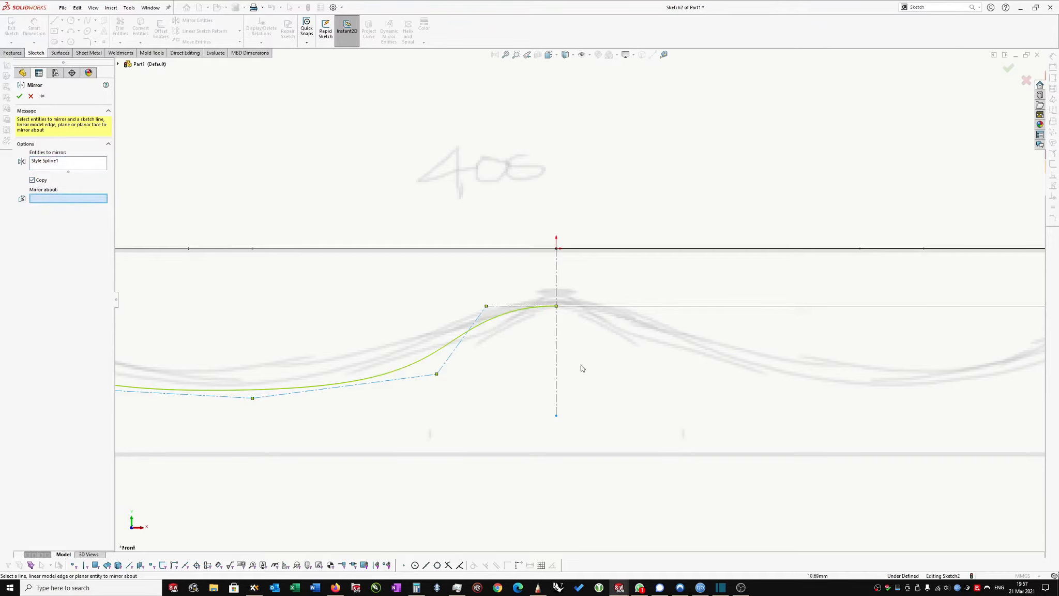
left_click(557, 351)
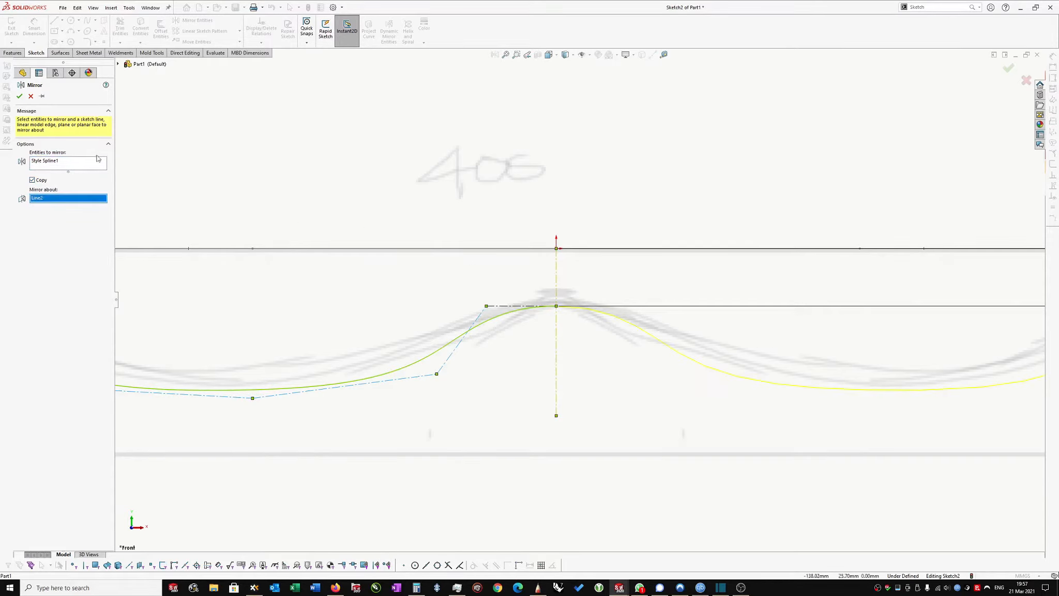
left_click(19, 96)
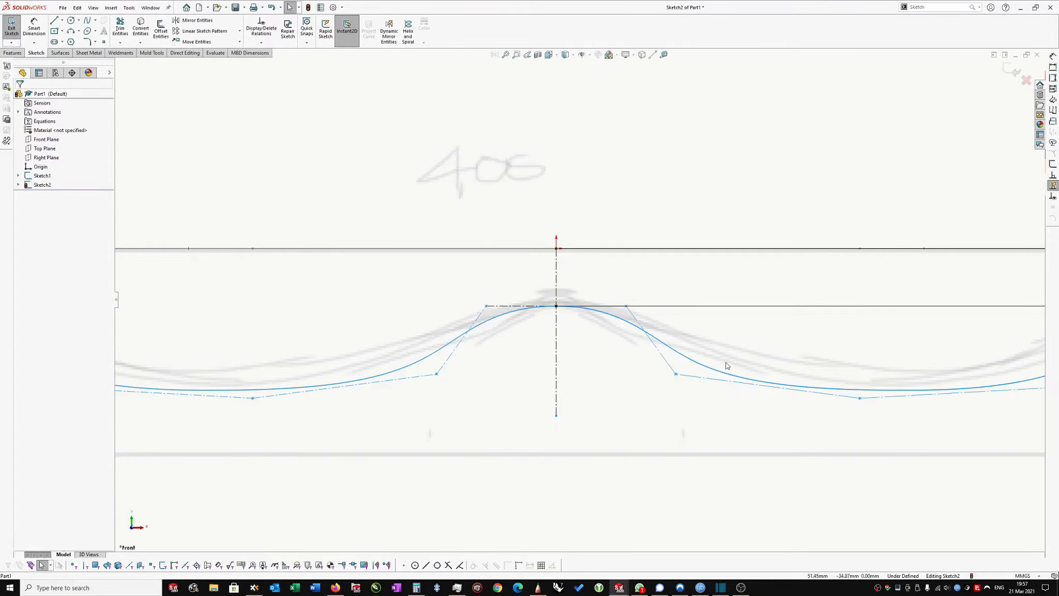
Add a tangent relation between the original and mirrored style splines where they meet at the central peak.
left_click(611, 318)
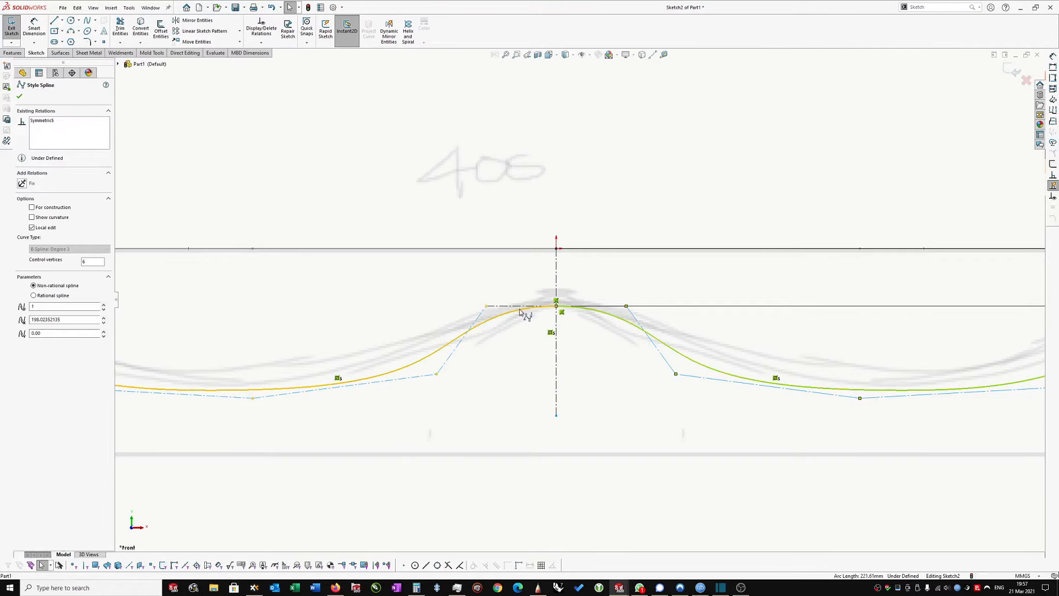
left_click(523, 309, "ctrl")
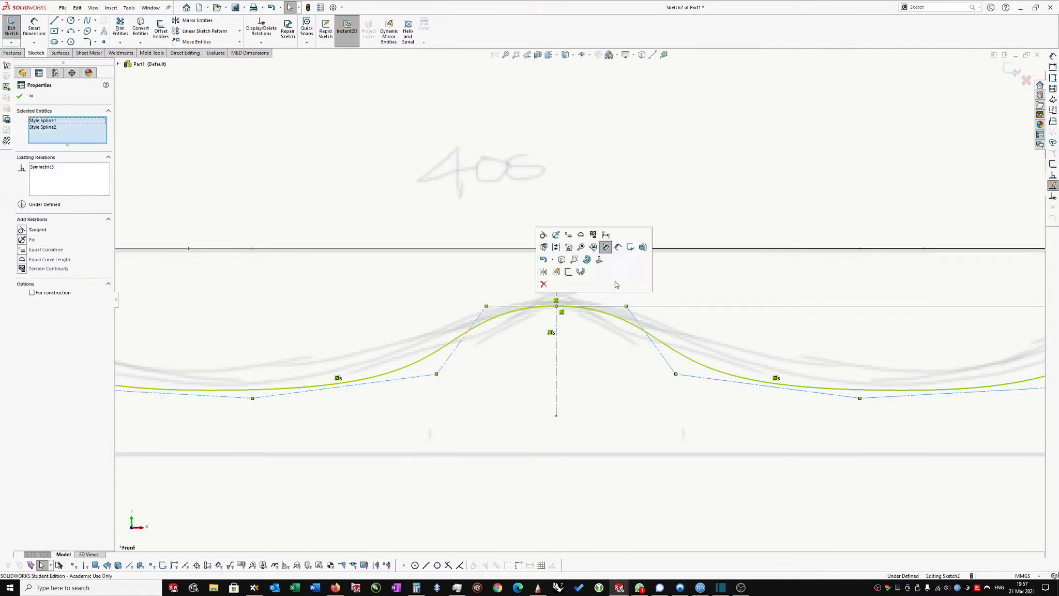
left_click(542, 240)
left_click(618, 201)
Adjust the left spline's control vertex beside the central peak to about 22.1 mm from the vertical construction line.
scroll(616, 265, "up", 2)
scroll(622, 304, "down", 2)
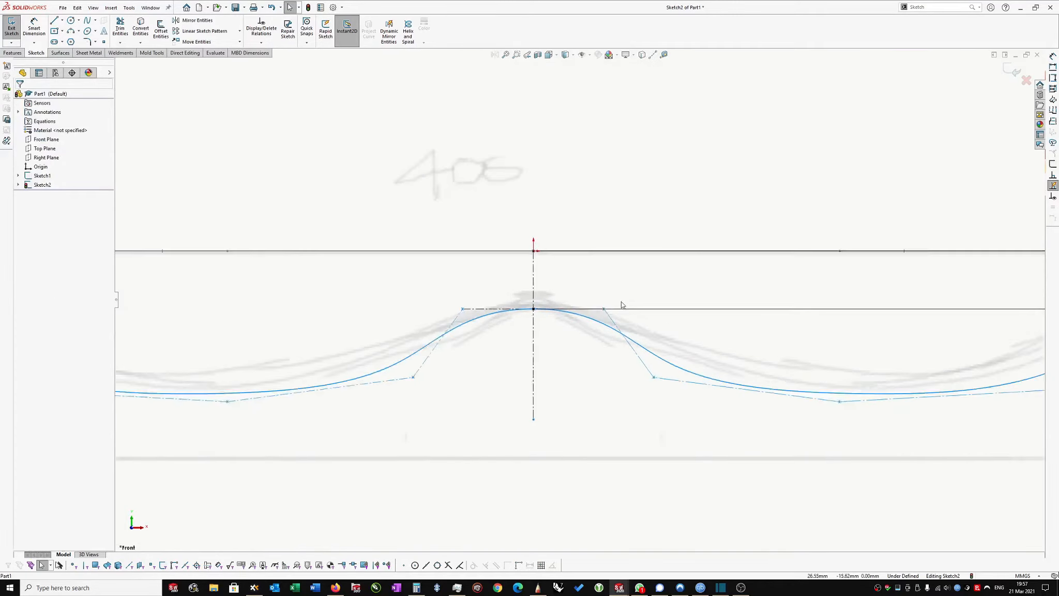
scroll(622, 305, "down", 1)
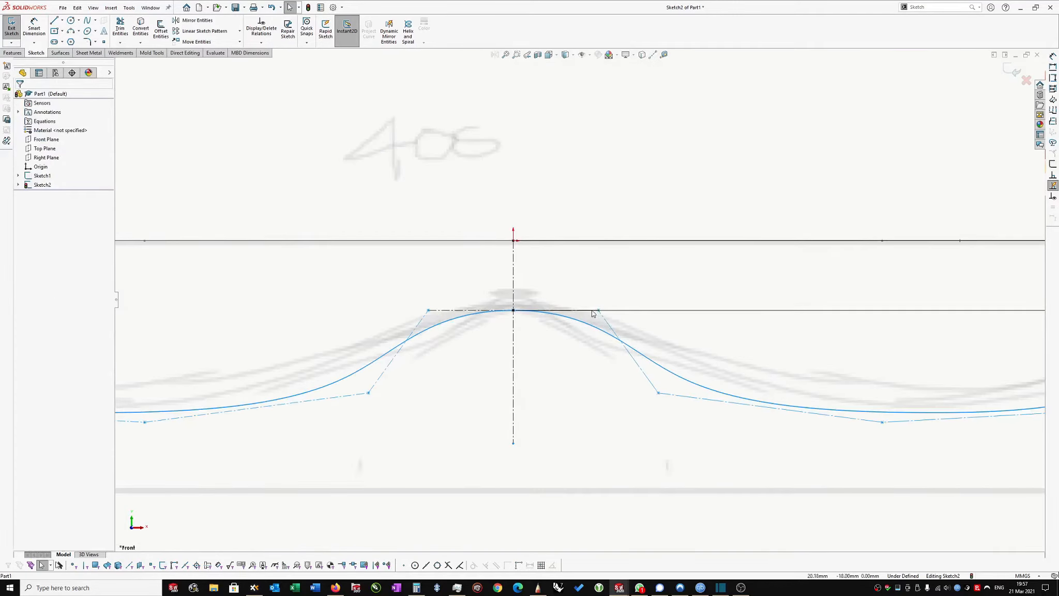
left_click(437, 315)
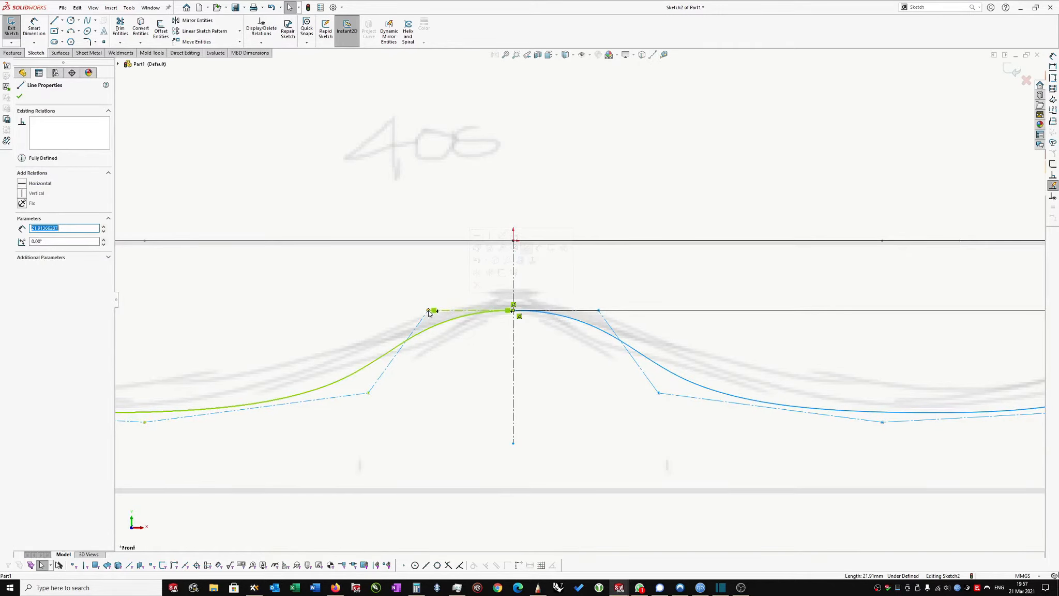
mouse_move(429, 310)
left_mouse_down()
mouse_move(407, 312)
mouse_move(428, 312)
left_mouse_up()
scroll(449, 299, "up", 1)
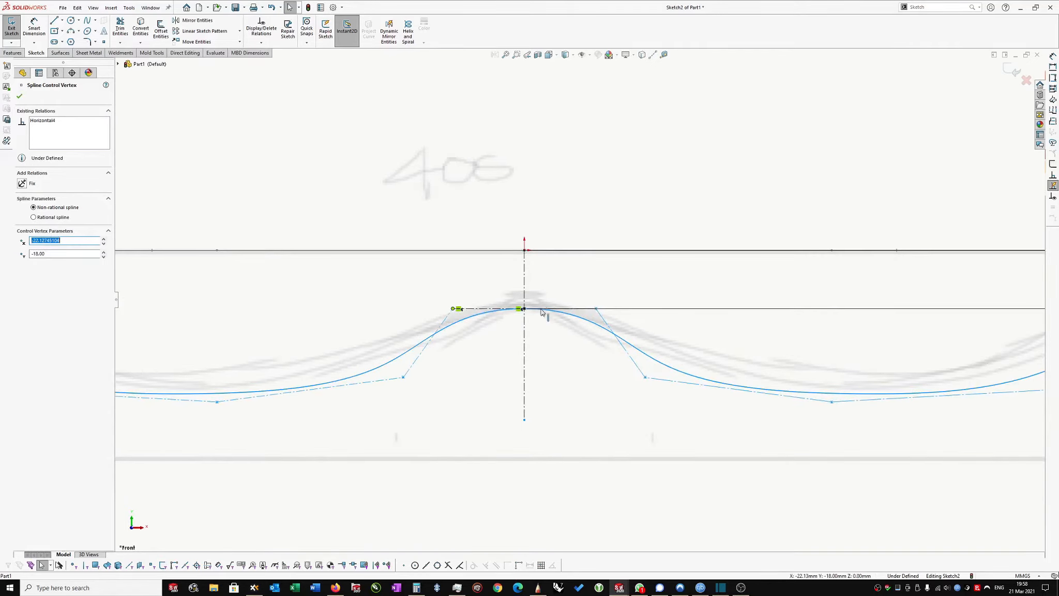
Reshape the left spline by moving its lower control vertices to about (-98, -48), (-38, -42) and (-185, -43) mm.
scroll(448, 314, "up", 1)
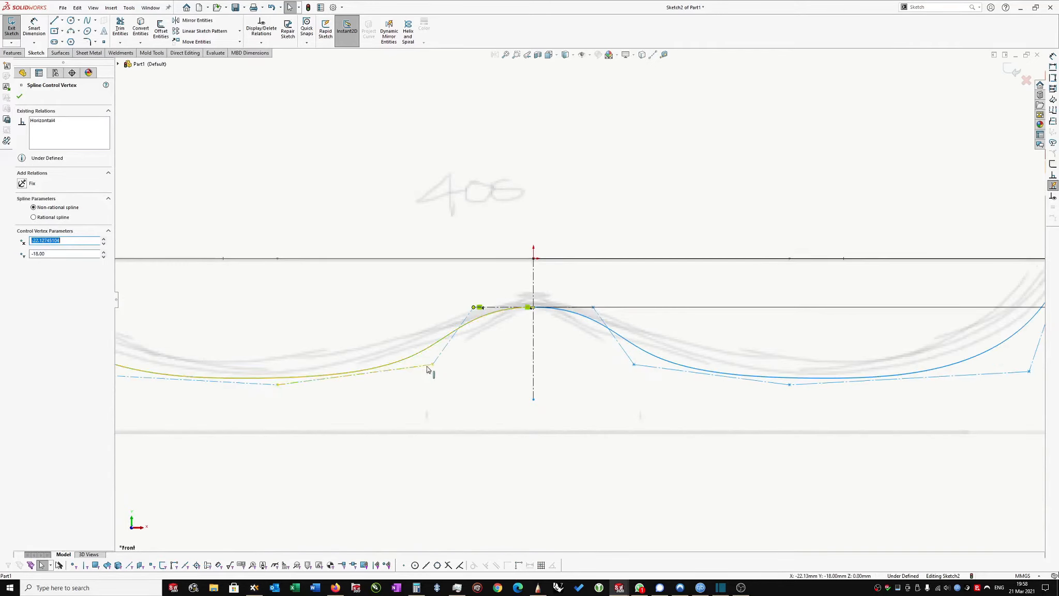
scroll(433, 368, "up", 2)
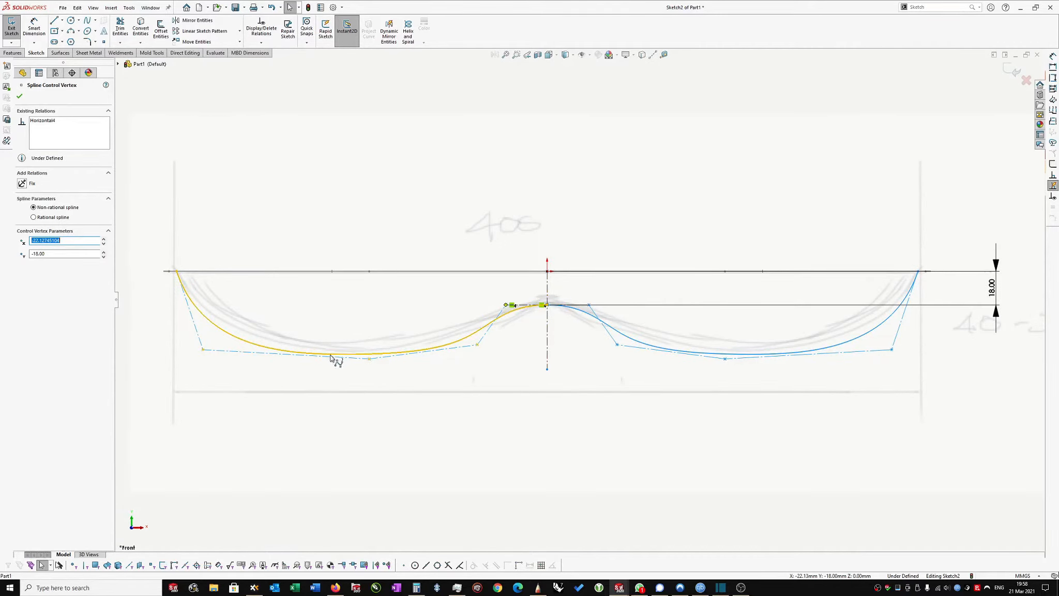
scroll(247, 333, "down", 2)
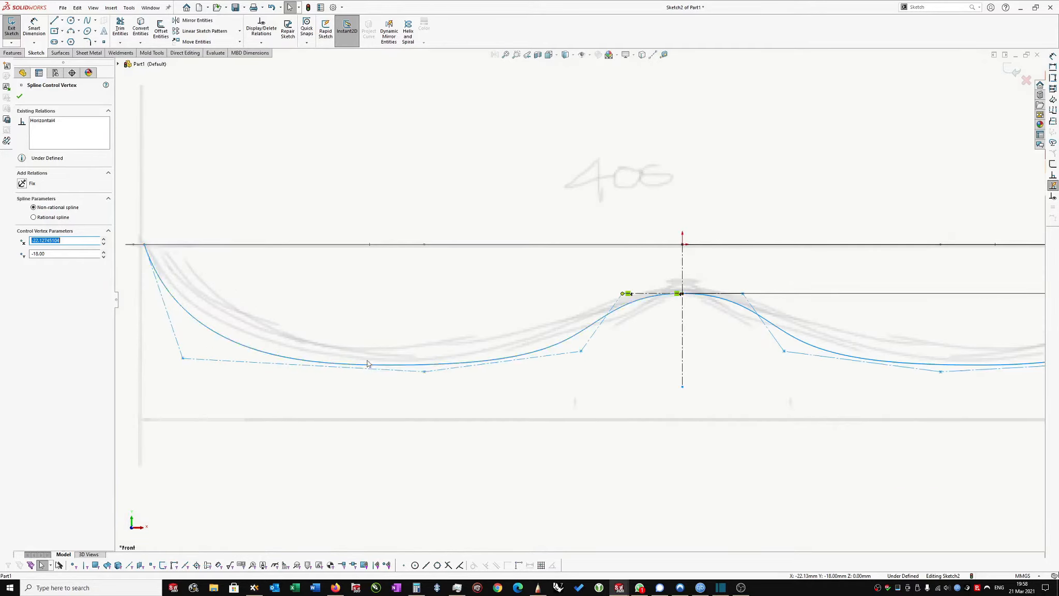
left_click(424, 373)
left_click_drag(420, 381, 419, 378)
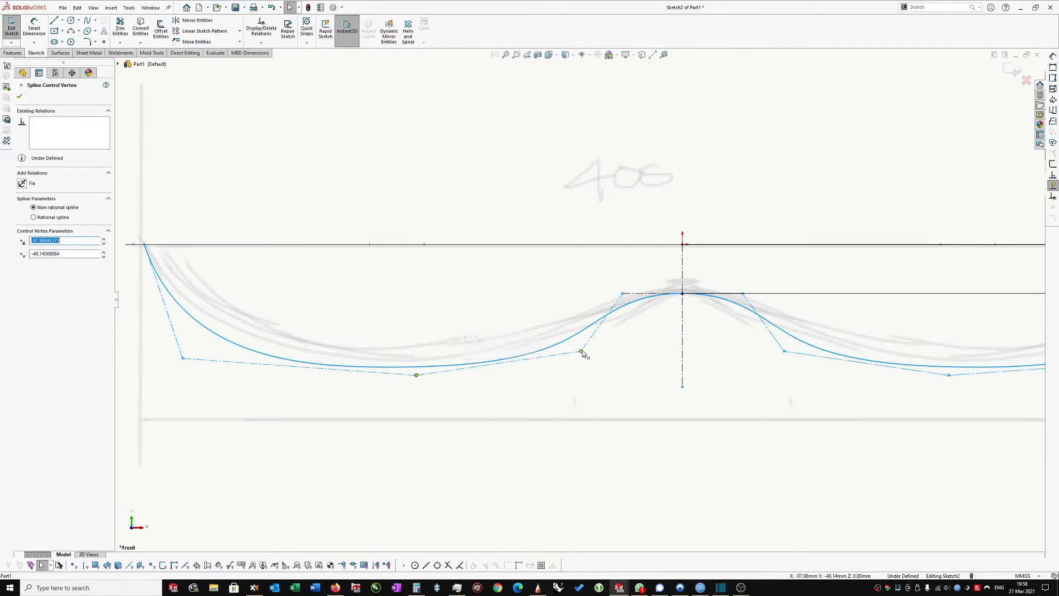
left_click_drag(582, 354, 580, 359)
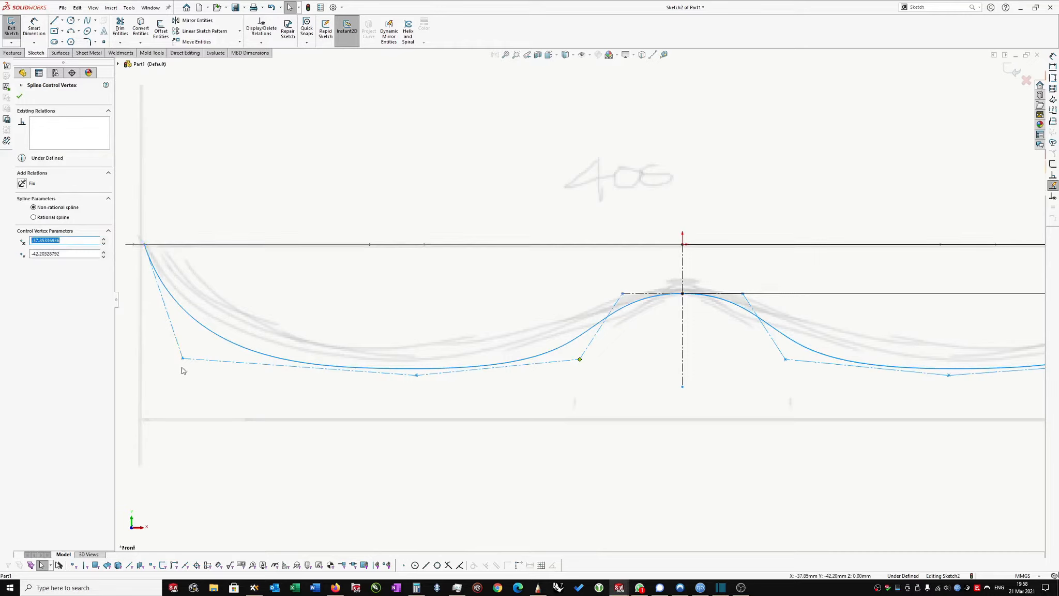
left_click_drag(183, 360, 177, 363)
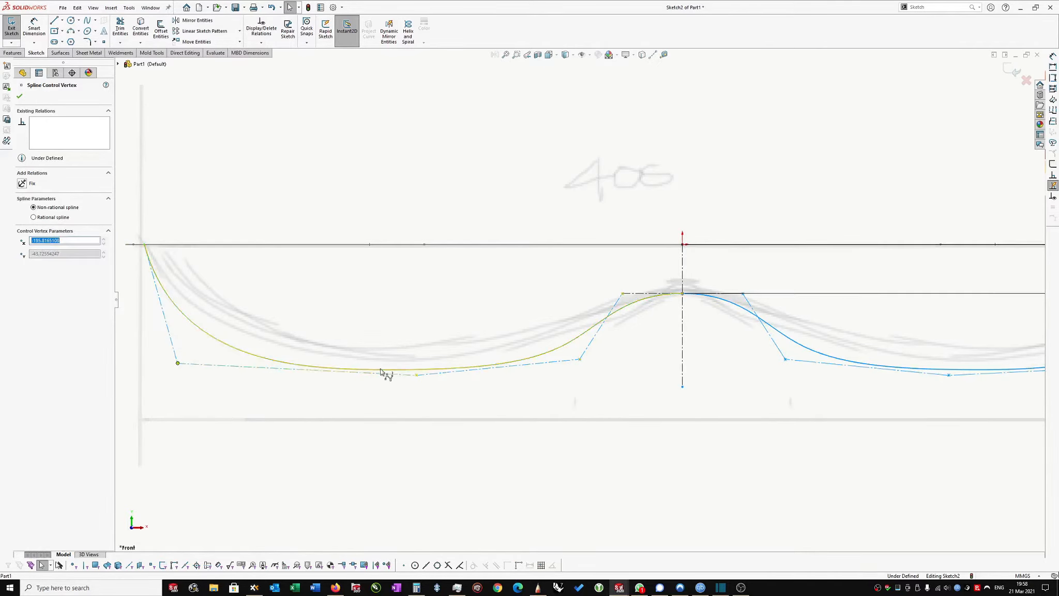
Place a sketch point on the left spline near its lowest stretch, at about (-106.5, -46) mm.
left_click(104, 42)
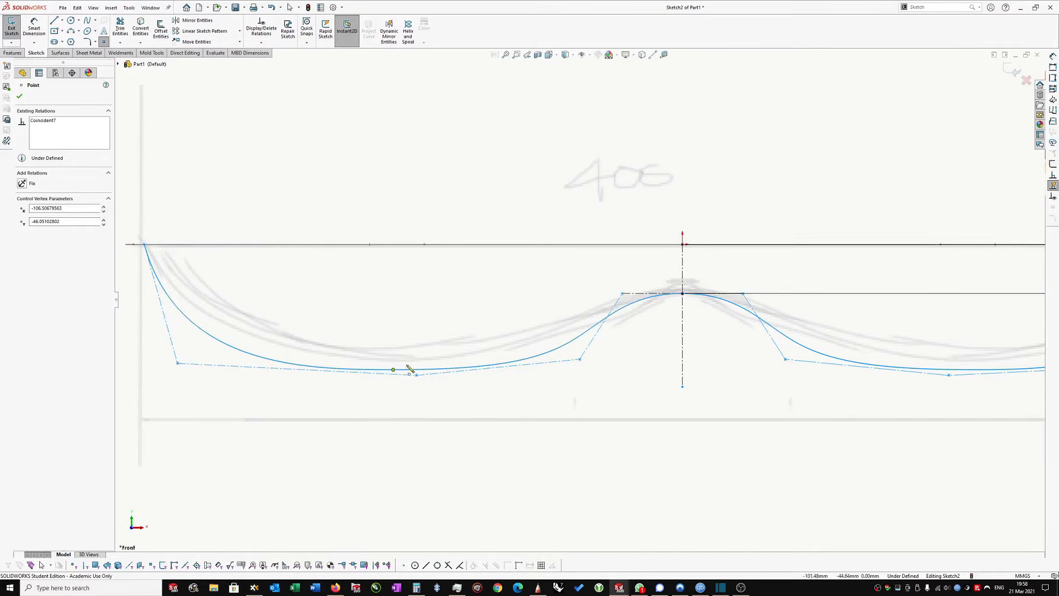
key("Escape")
key("f")
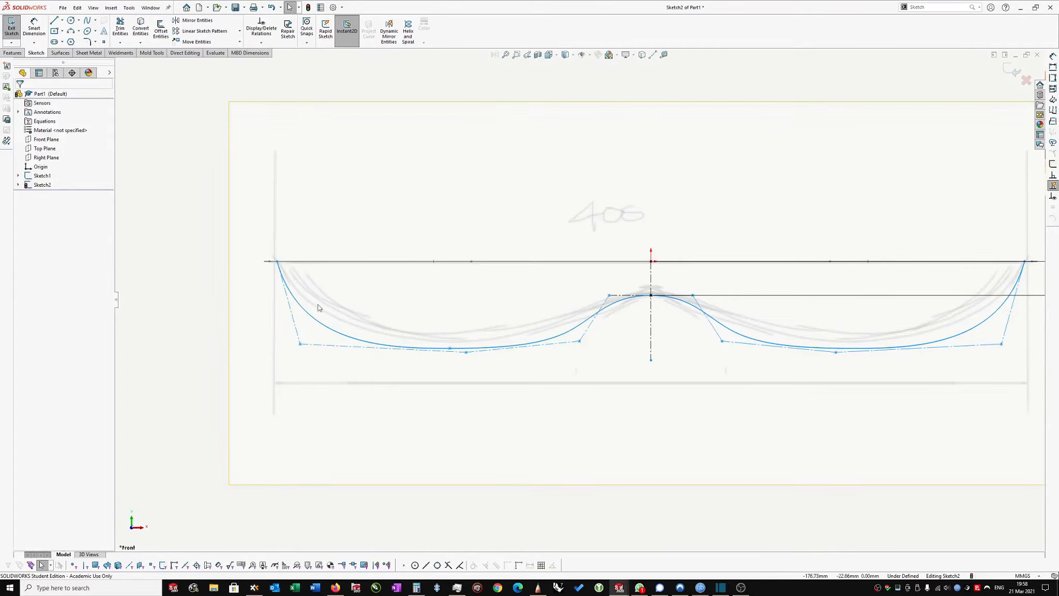
Dimension the horizontal distance from the point on the left spline to the origin as 100 mm.
key("d")
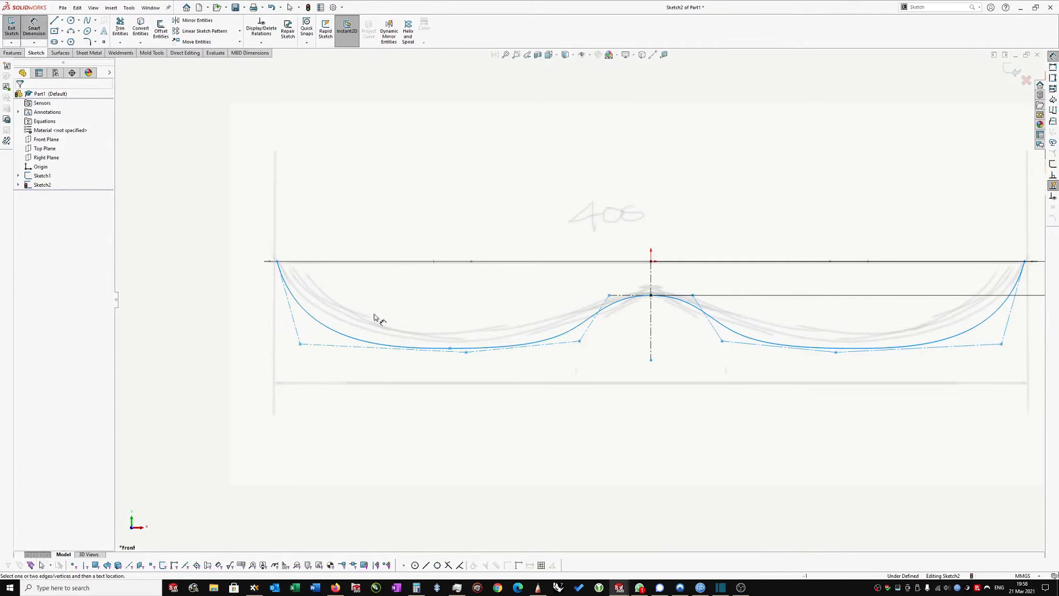
left_click(450, 348)
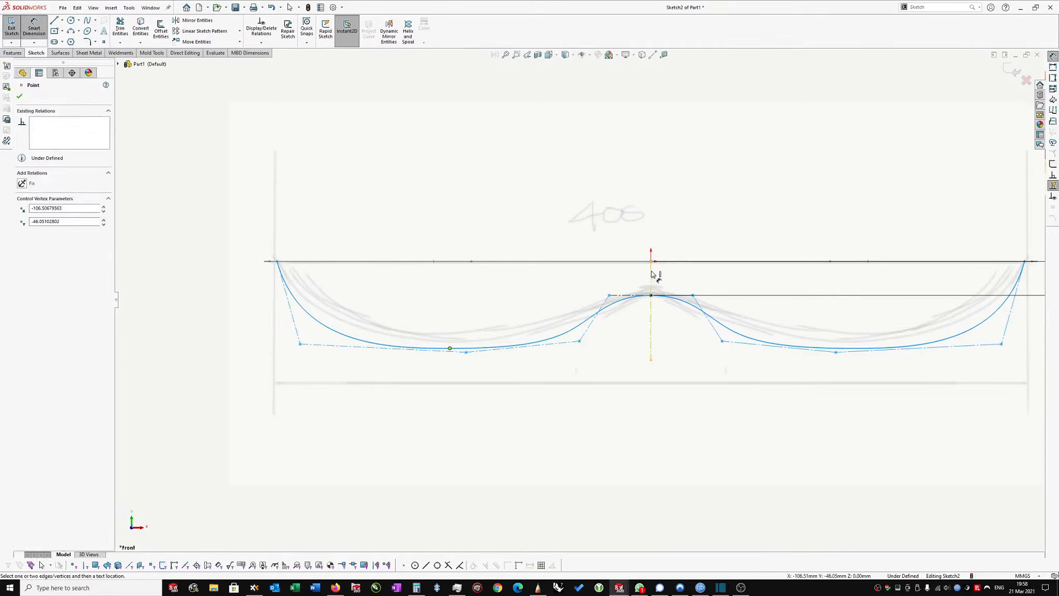
left_click(650, 261)
left_click(574, 204)
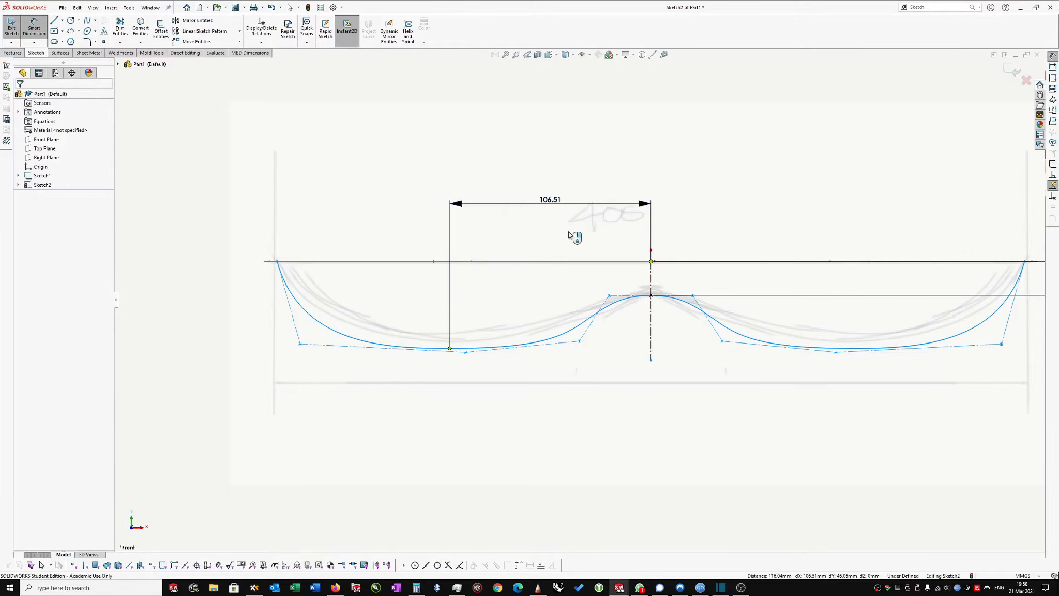
type("100")
key("Return")
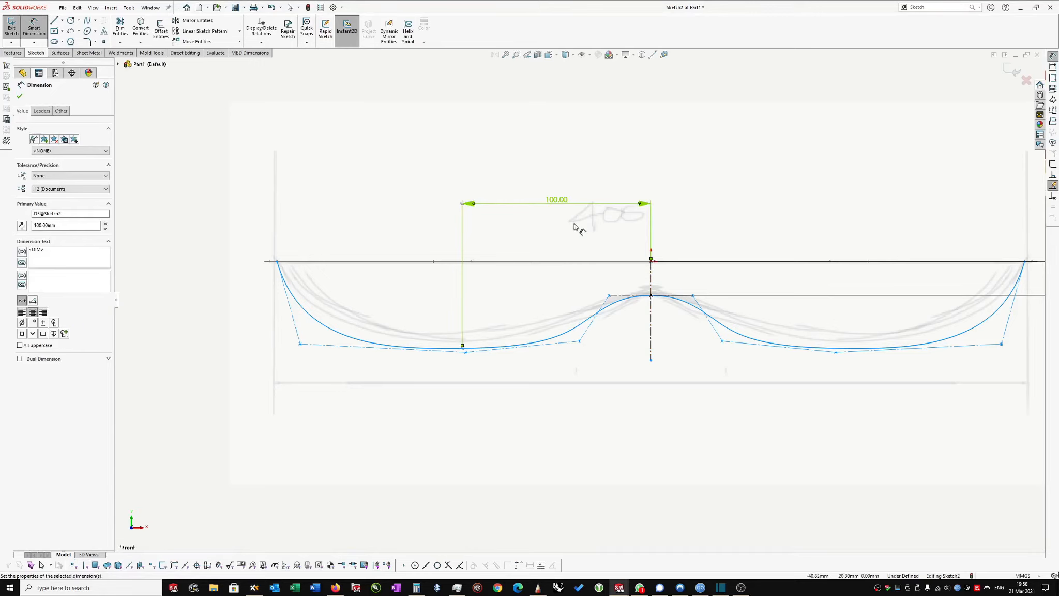
Dimension the vertical distance from the origin down to the point on the left spline as 46 mm.
left_click(653, 264)
left_click(462, 350)
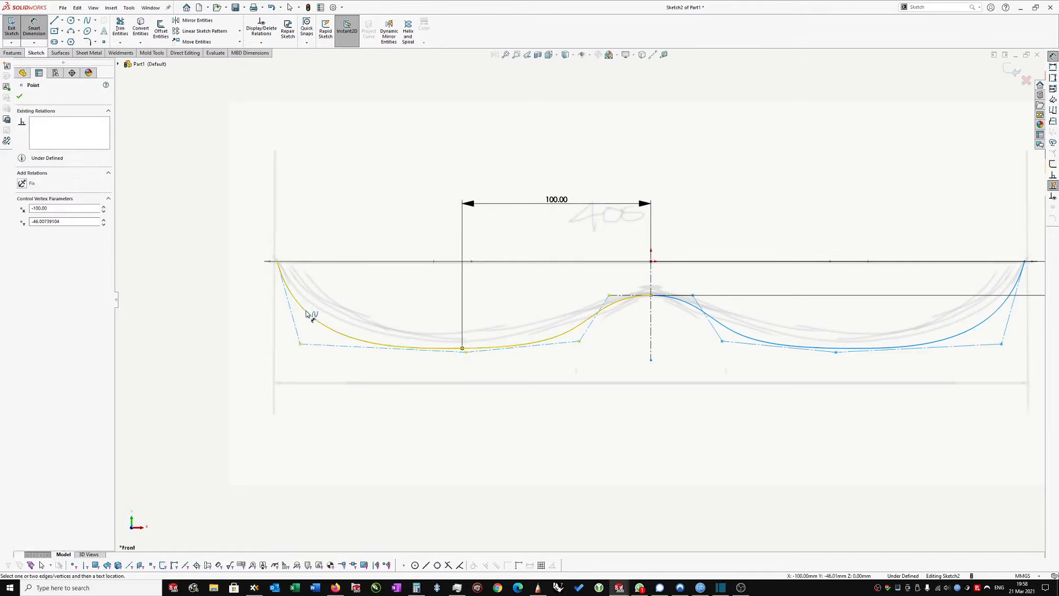
left_click(651, 261)
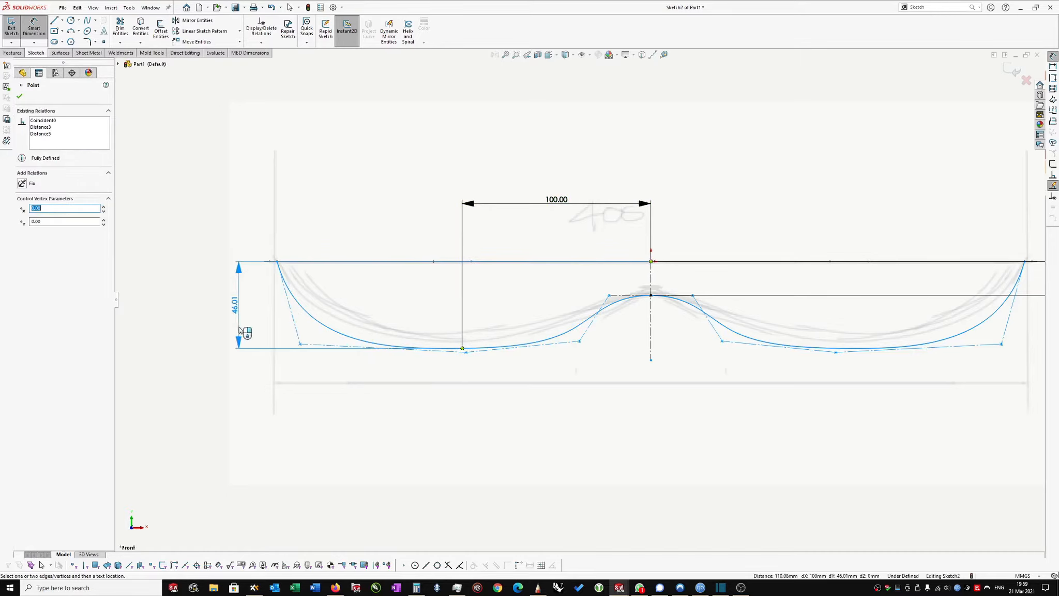
left_click(241, 331)
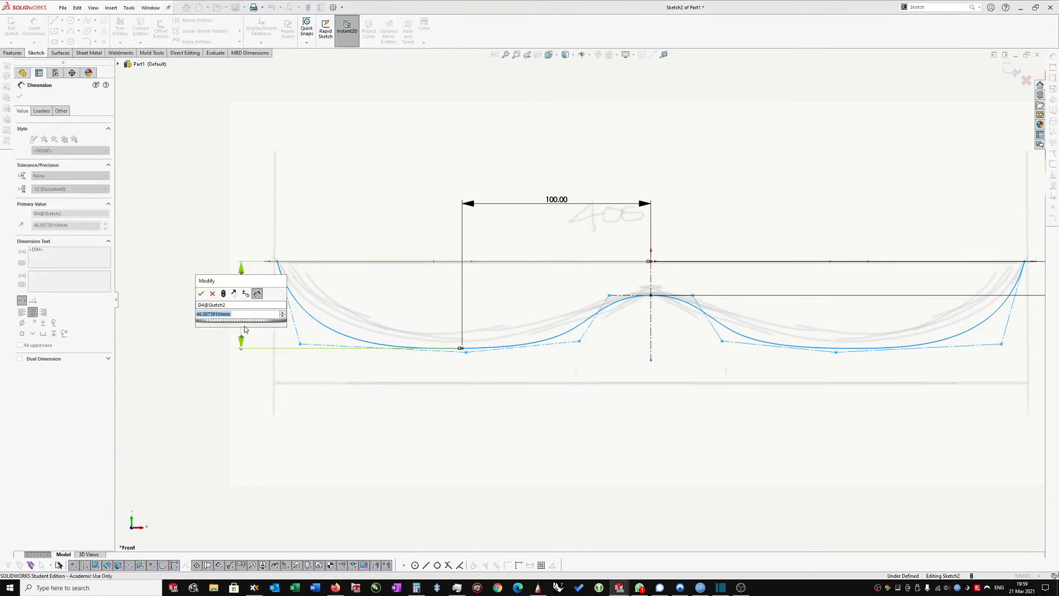
type("46")
key("Return")
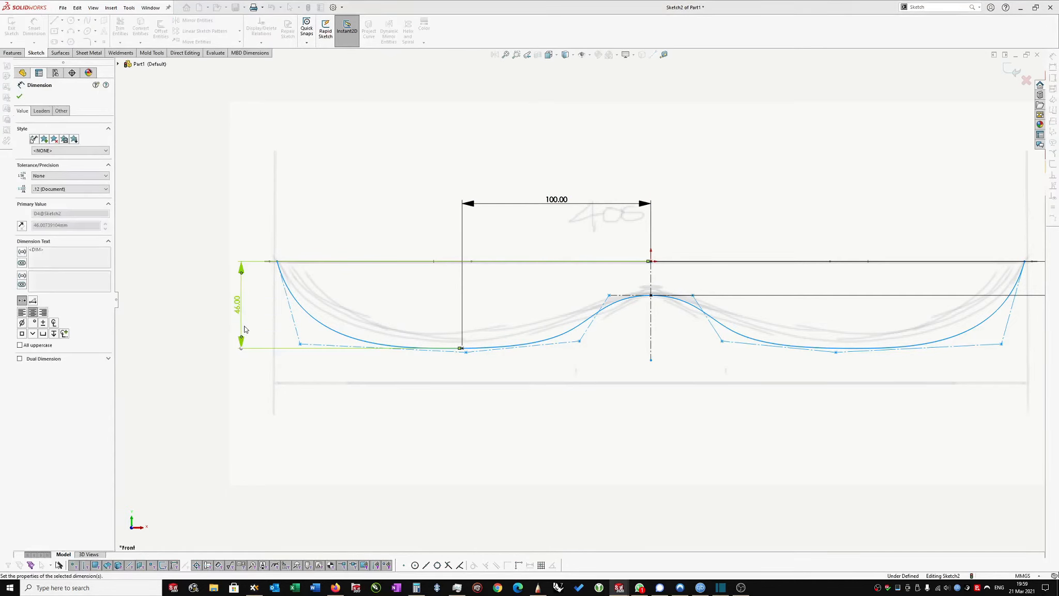
scroll(302, 332, "up", 1)
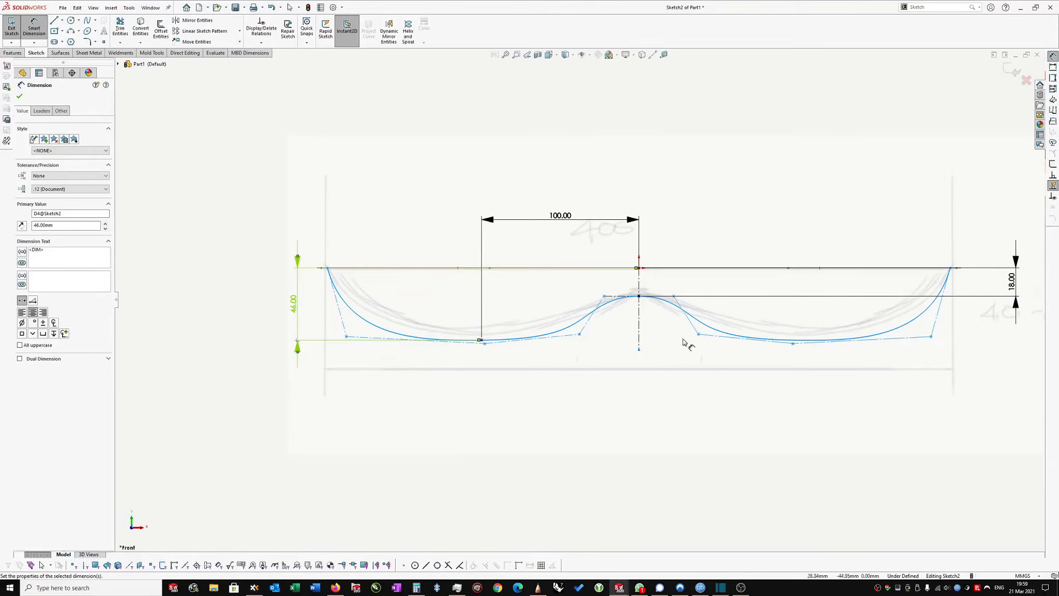
scroll(944, 334, "up", 1)
scroll(944, 292, "down", 1)
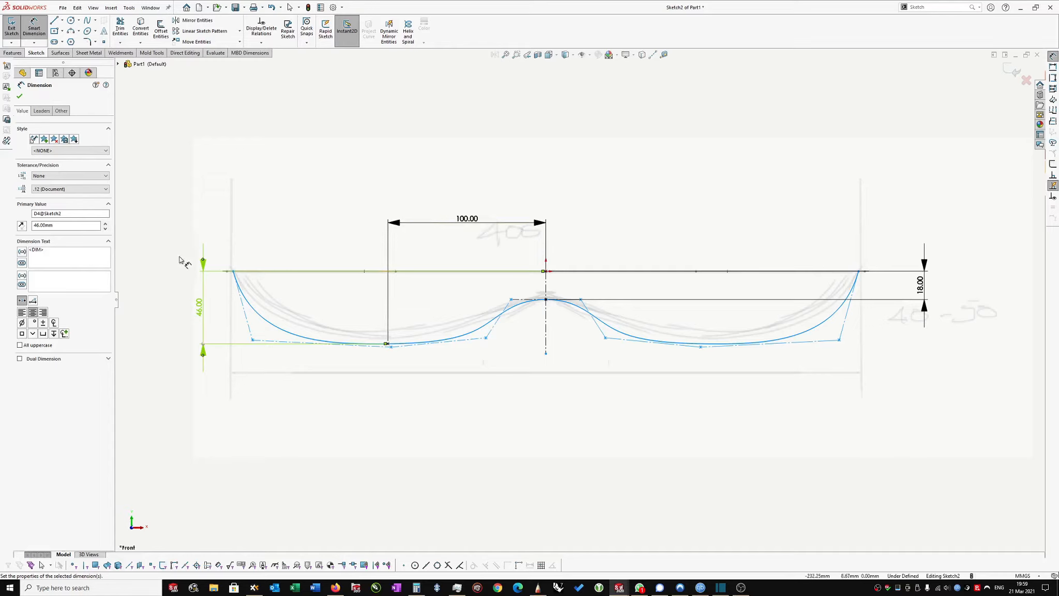
key("Escape")
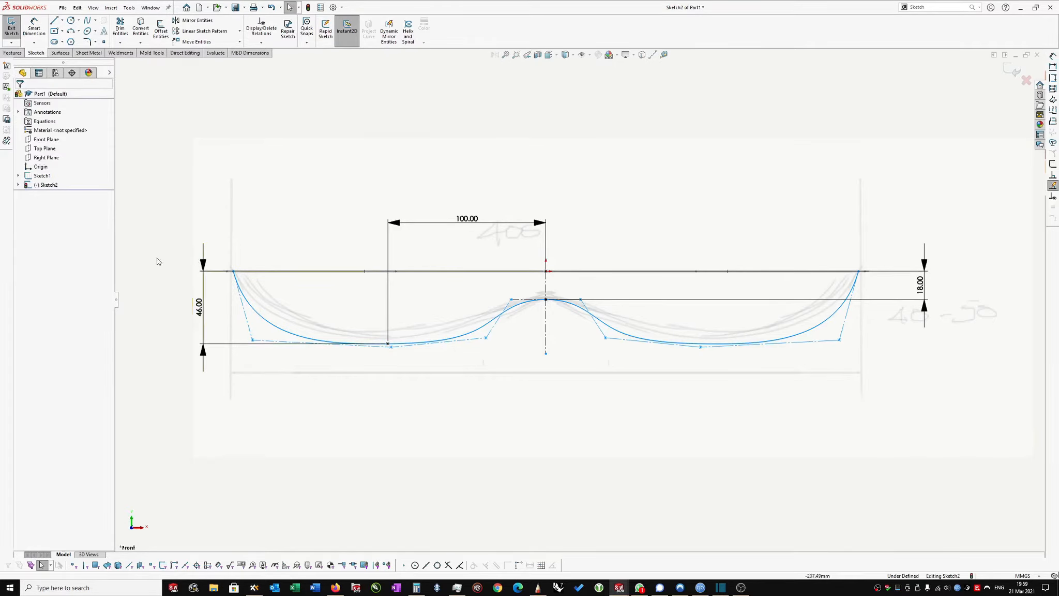
Add a pierce relation between the left spline's outer endpoint and the adjoining arc of the top-view outline.
scroll(167, 261, "up", 1)
mouse_move(177, 266)
middle_mouse_down()
mouse_move(365, 208)
mouse_move(350, 306)
middle_mouse_up()
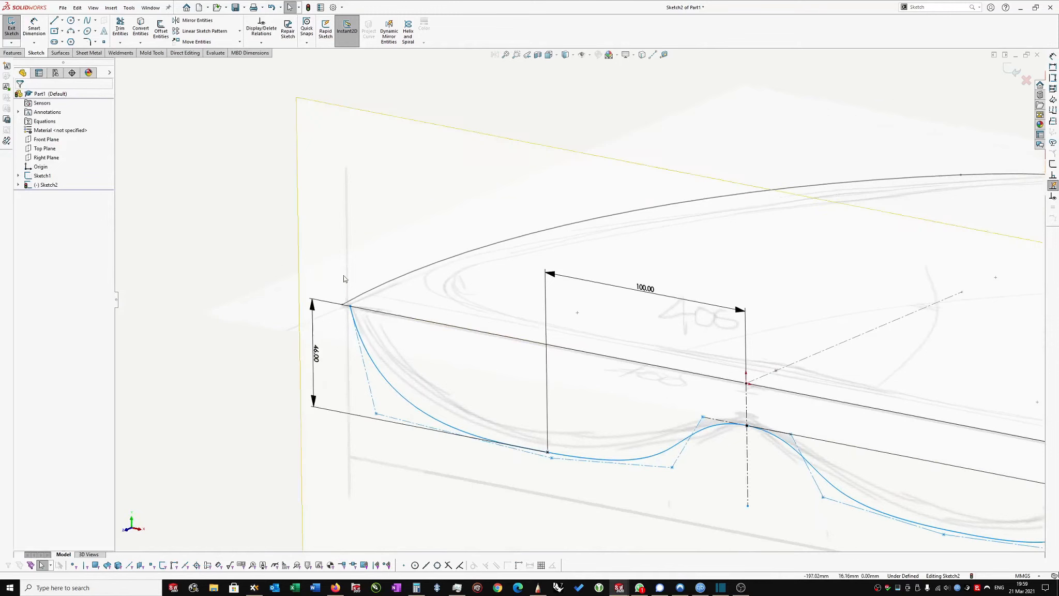
left_click(349, 306)
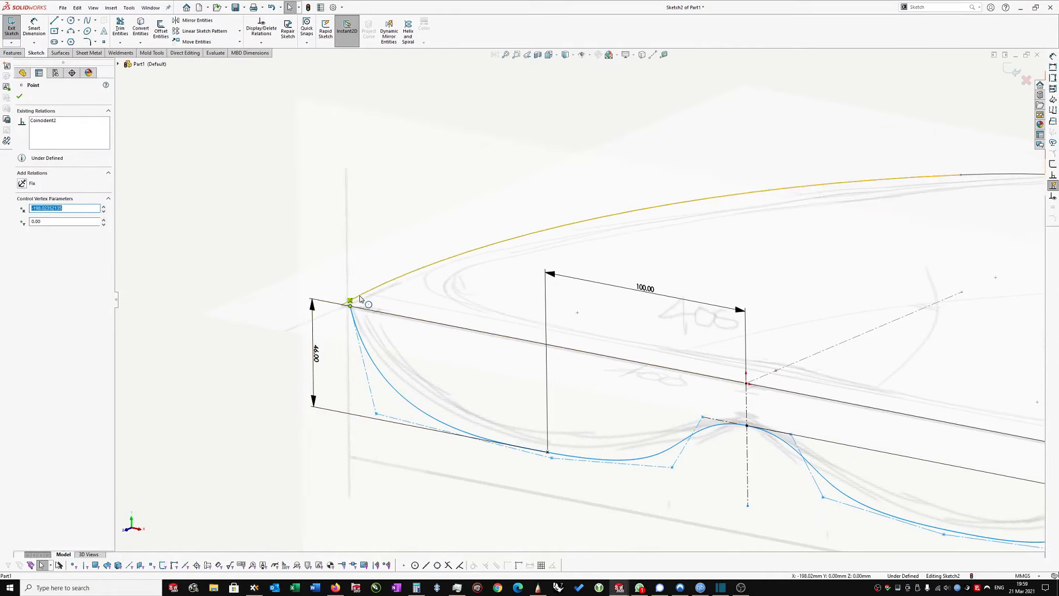
left_click(361, 299, "ctrl")
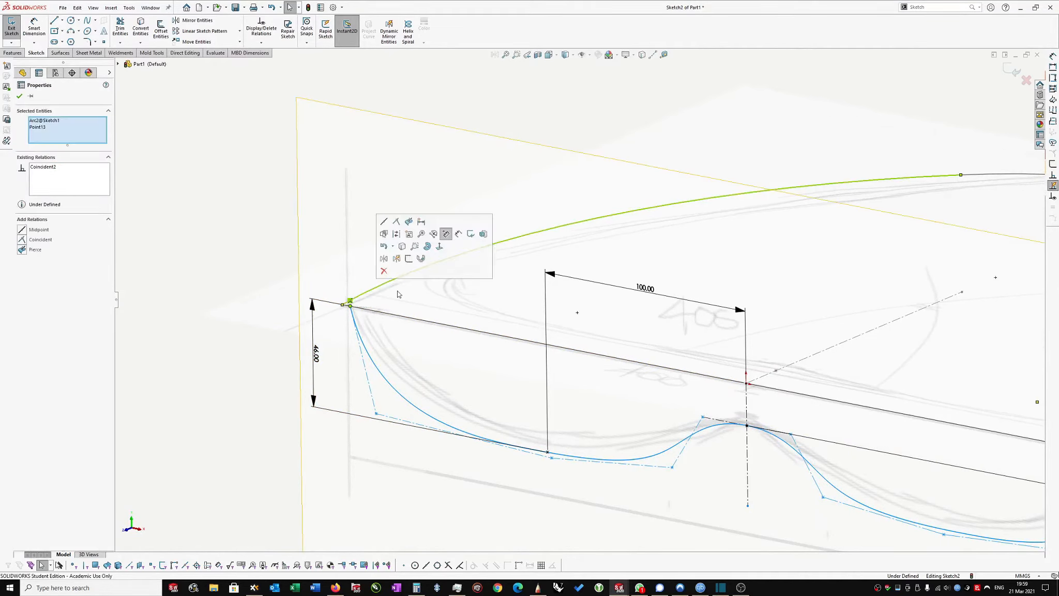
left_click(409, 222)
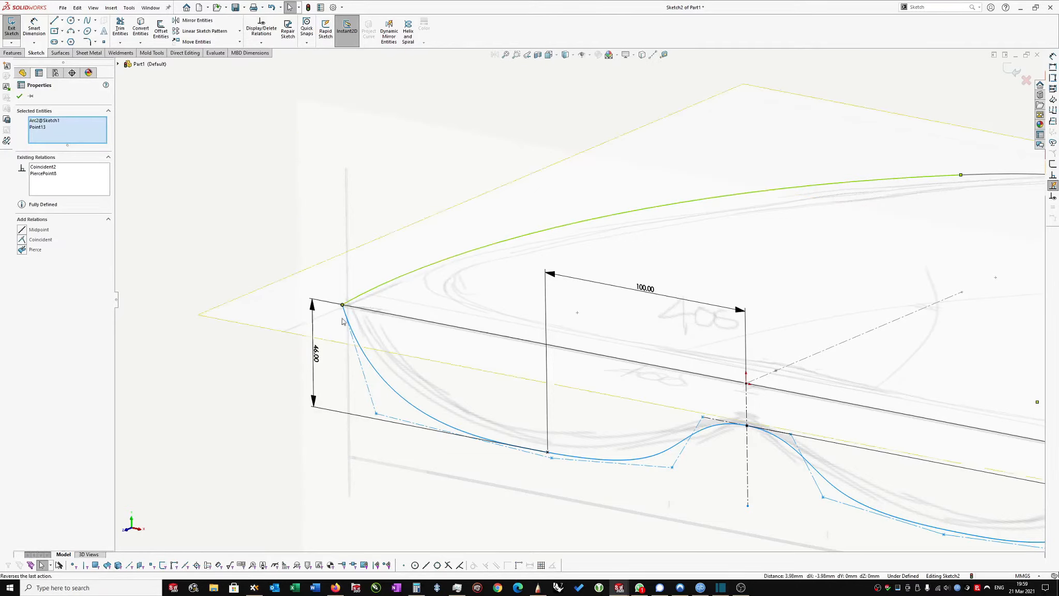
left_click(19, 97)
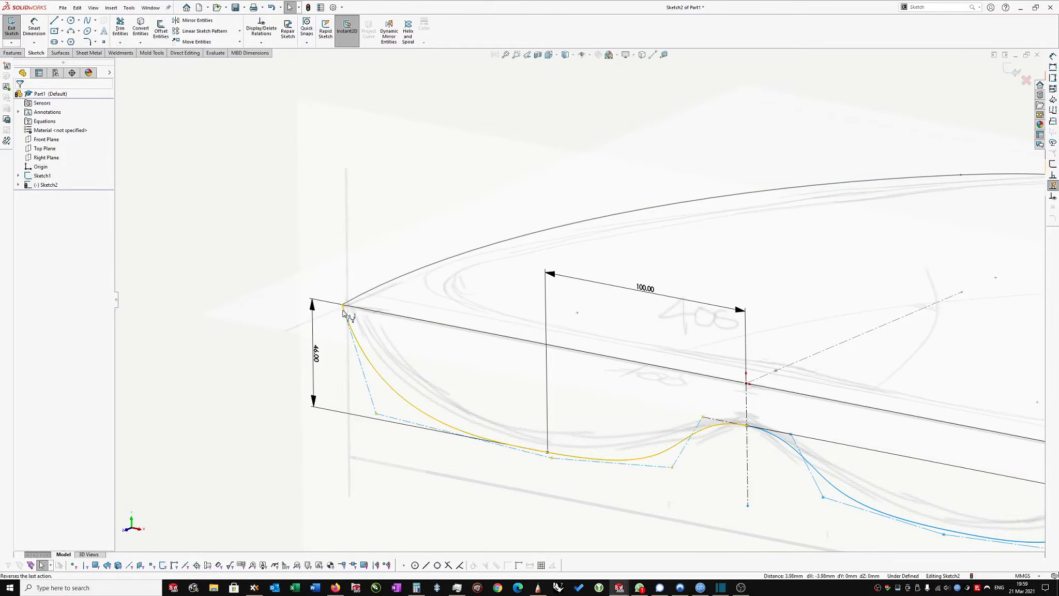
Add a pierce relation between the mirrored right spline's outer endpoint and the adjoining top-view outline arc.
scroll(690, 326, "up", 1)
scroll(690, 327, "up", 2)
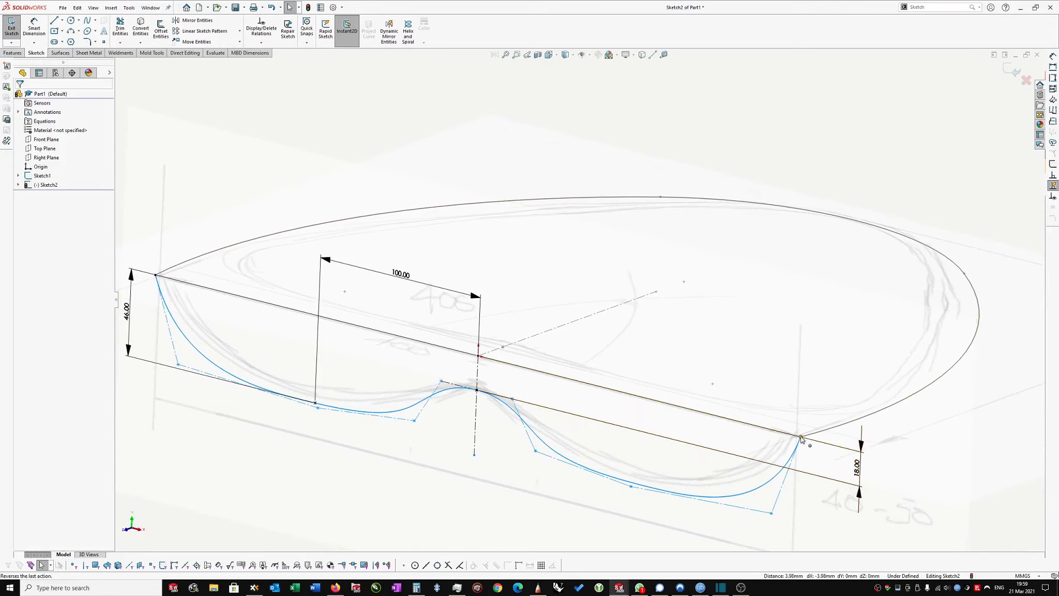
left_click(801, 437)
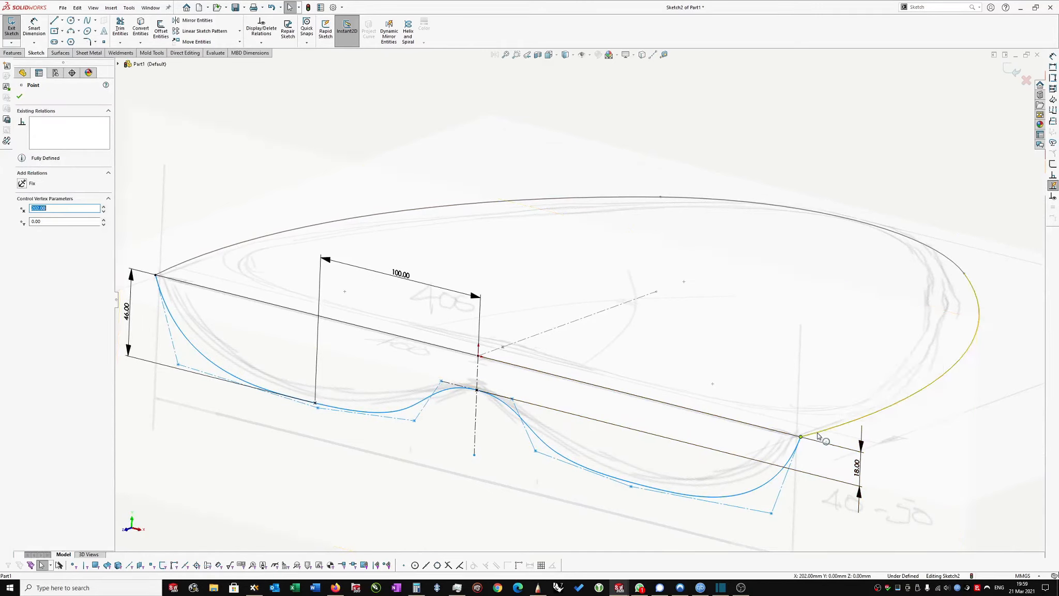
left_click(827, 428, "ctrl")
left_click(867, 359)
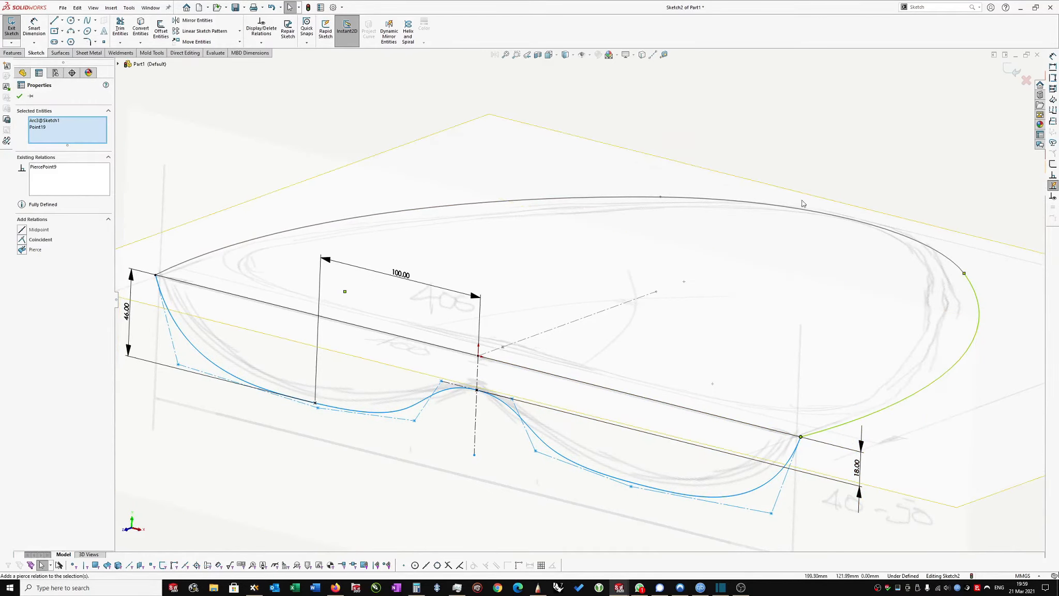
left_click(668, 145)
Exit the front-view sketch, keeping its changes, and view both profiles in 3D.
middle_click_drag(939, 107, 877, 334)
left_click(1006, 69)
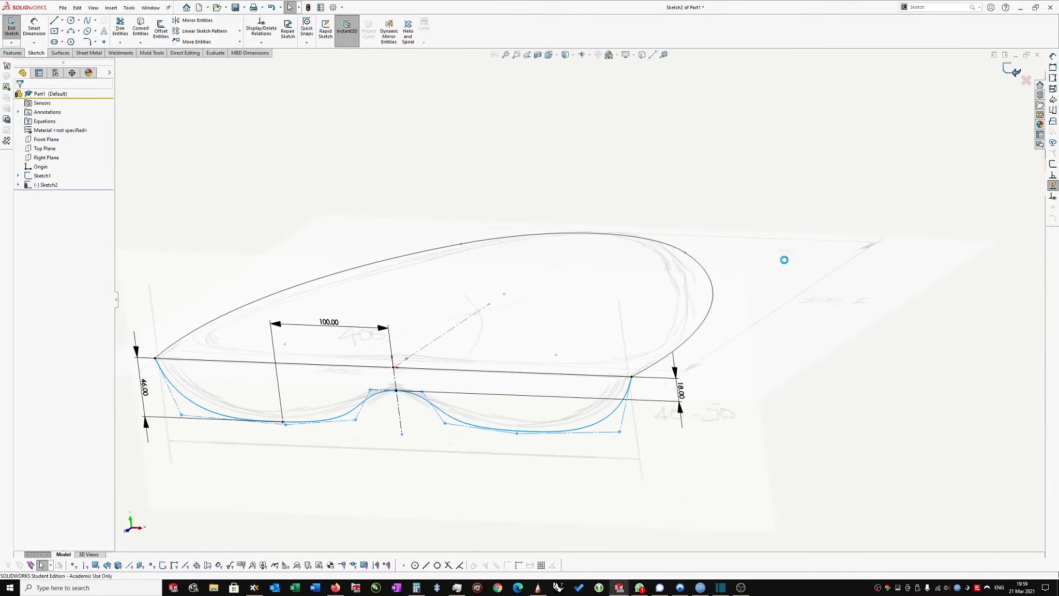
left_click(782, 199)
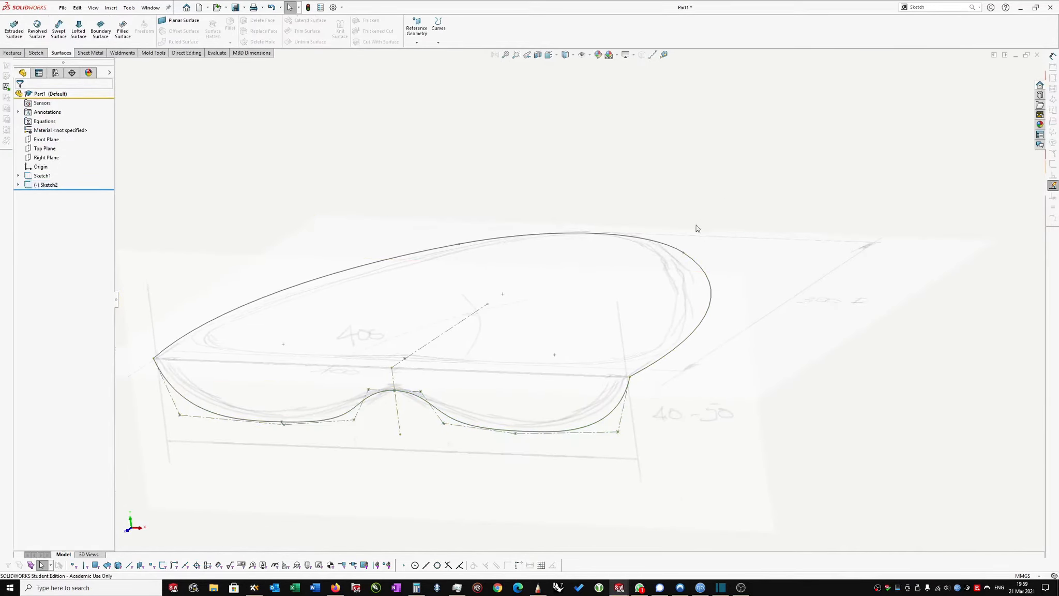
middle_click_drag(613, 340, 609, 342)
mouse_move(613, 409)
middle_mouse_down()
mouse_move(667, 305)
mouse_move(685, 314)
mouse_move(438, 370)
middle_mouse_up()
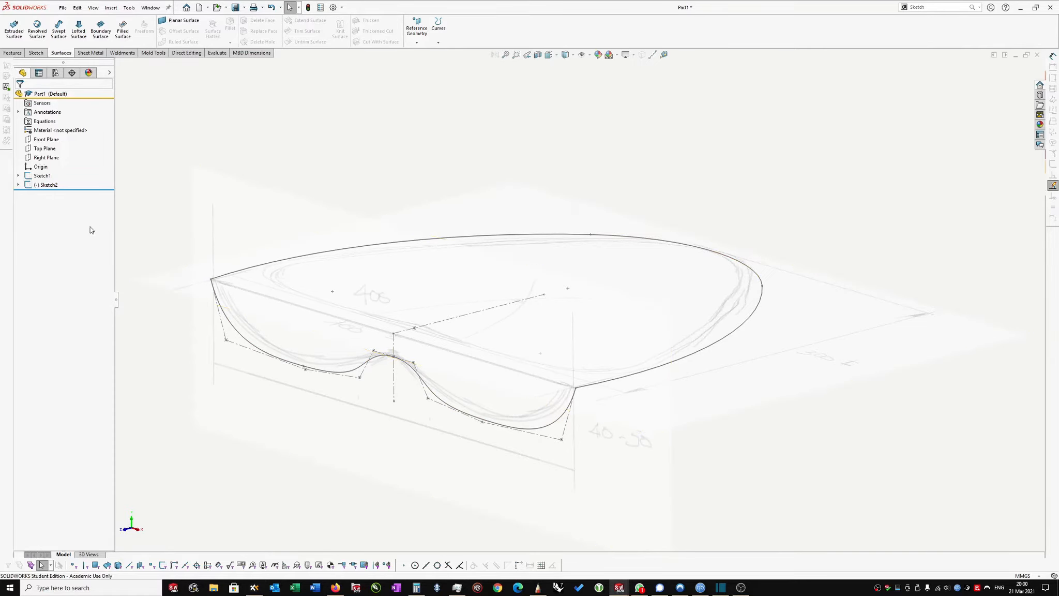
Suppress the reference picture Sketch Picture1 belonging to the top-view outline sketch.
left_click(18, 176)
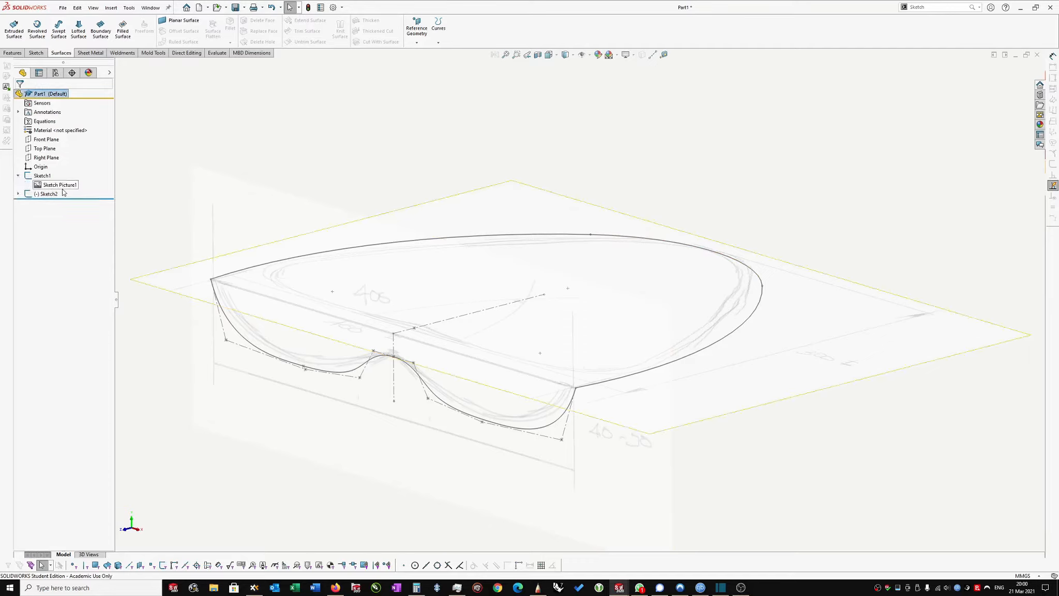
left_click(61, 185)
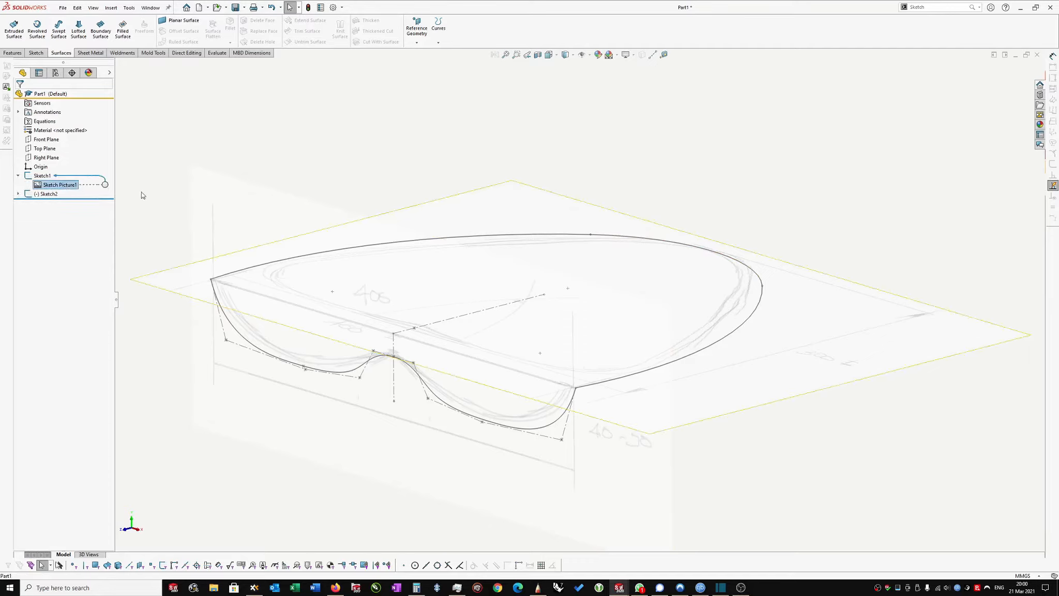
right_click(65, 185)
left_click(55, 185)
key("Delete")
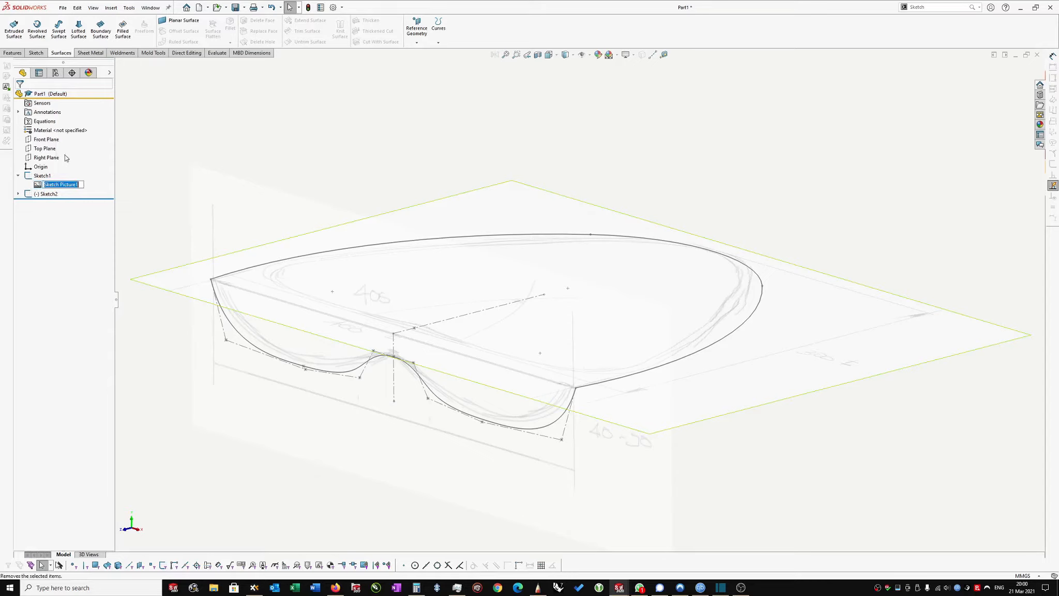
key("Return")
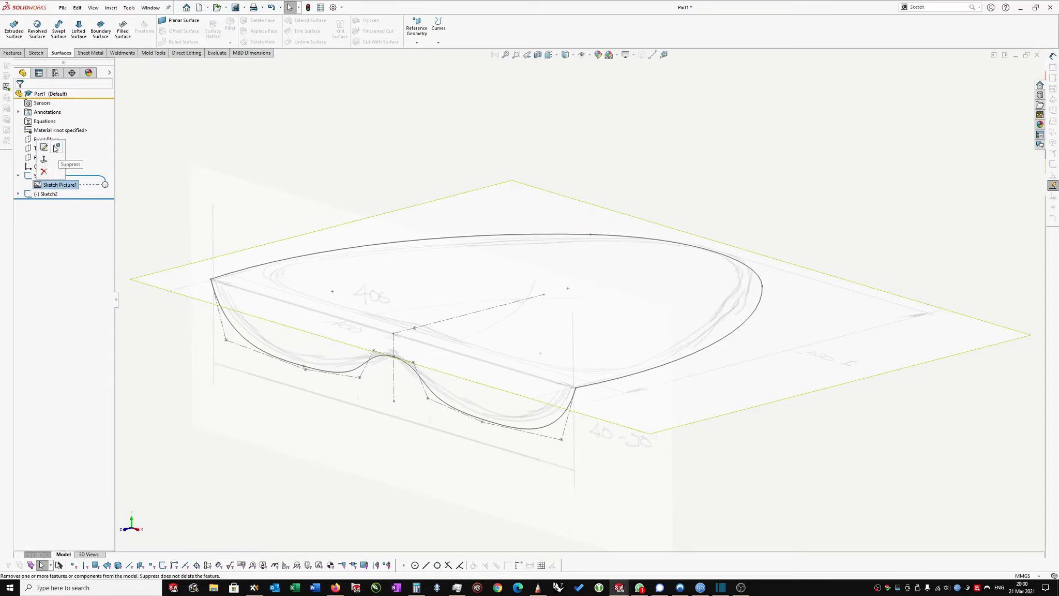
left_click(56, 149)
Suppress the reference picture Sketch Picture2 belonging to the front-view spline sketch.
left_click(18, 194)
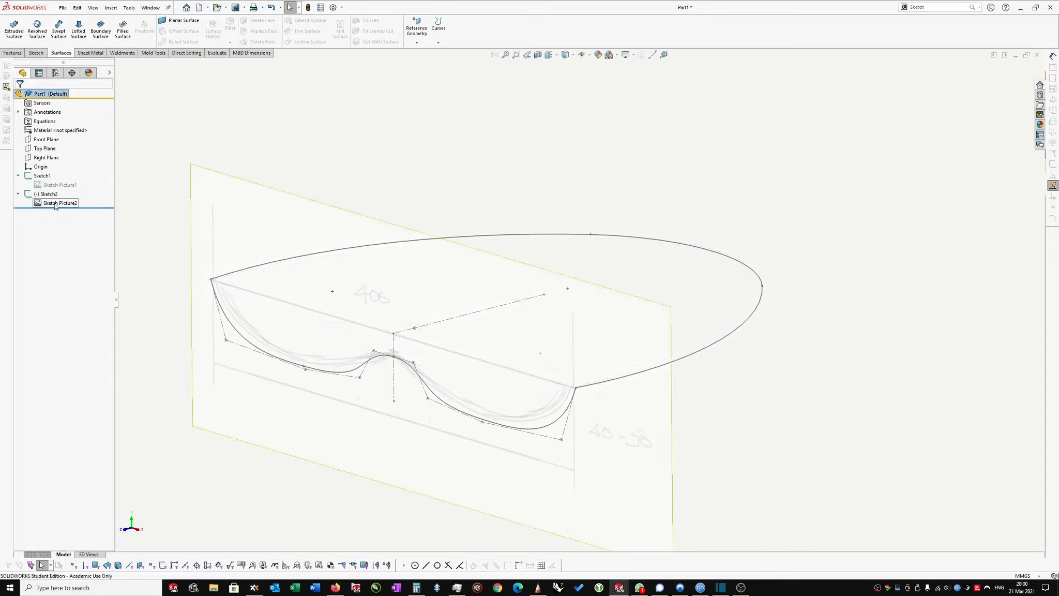
key("Return")
left_click(75, 167)
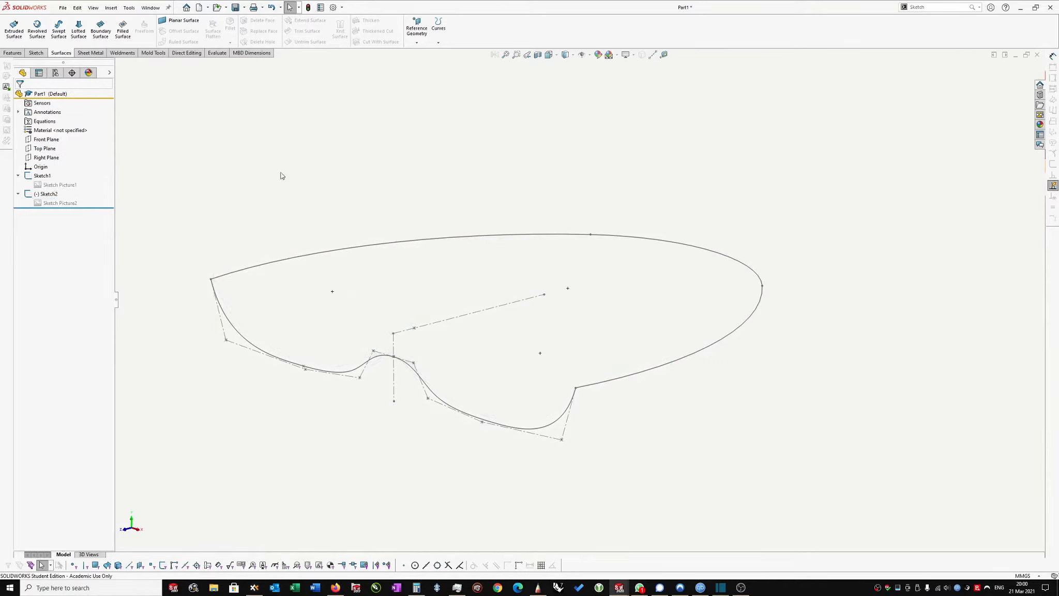
Start a new sketch on the Right Plane.
mouse_move(370, 193)
middle_mouse_down()
mouse_move(361, 215)
mouse_move(381, 217)
mouse_move(97, 231)
mouse_move(474, 240)
mouse_move(548, 338)
mouse_move(64, 236)
middle_mouse_up()
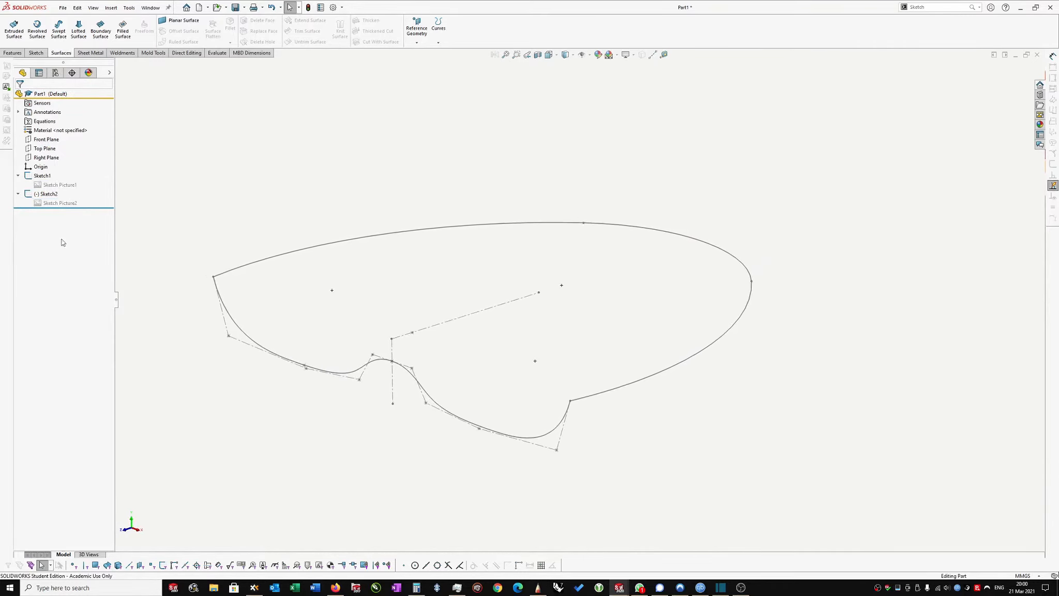
left_click(46, 158)
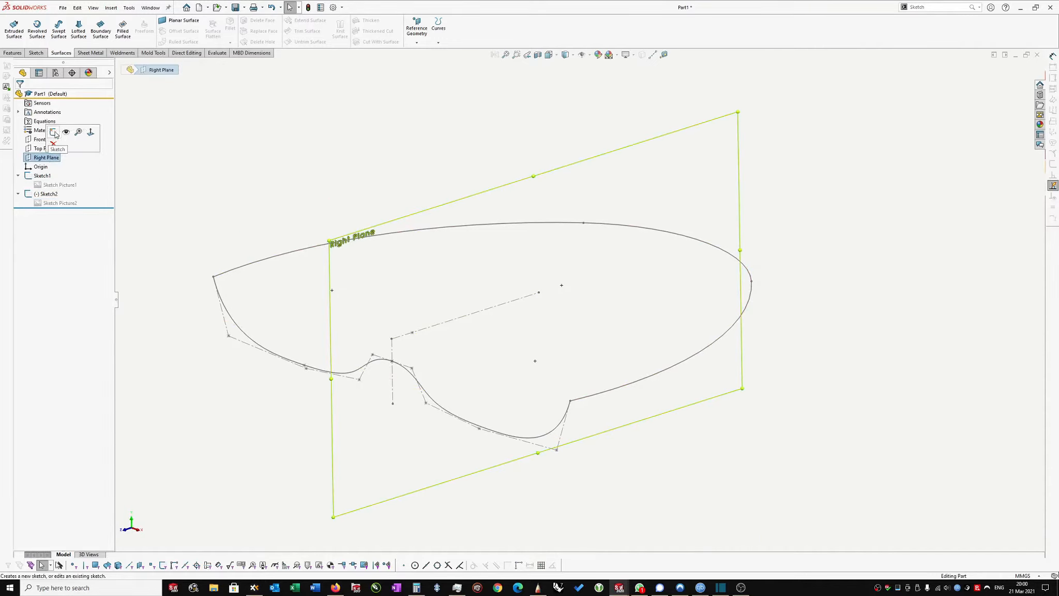
left_click(54, 133)
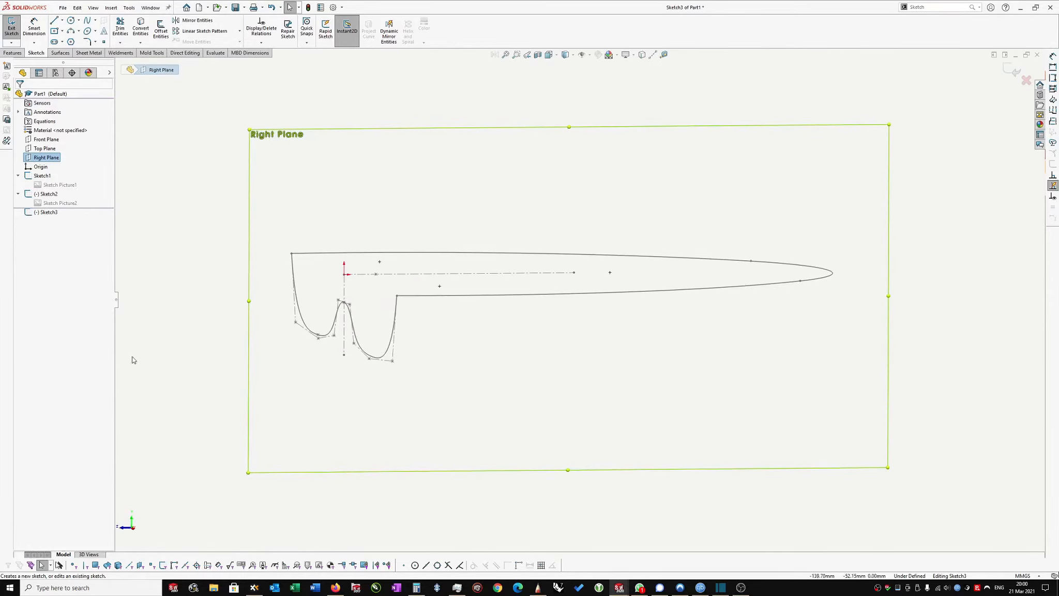
right_click_drag(132, 357, 179, 366)
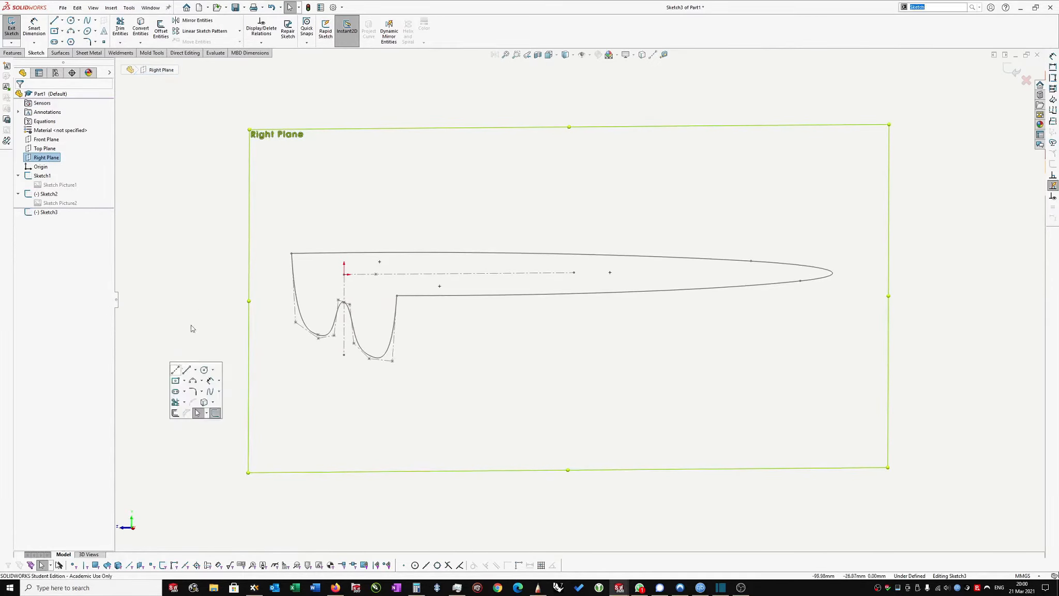
left_click(218, 333)
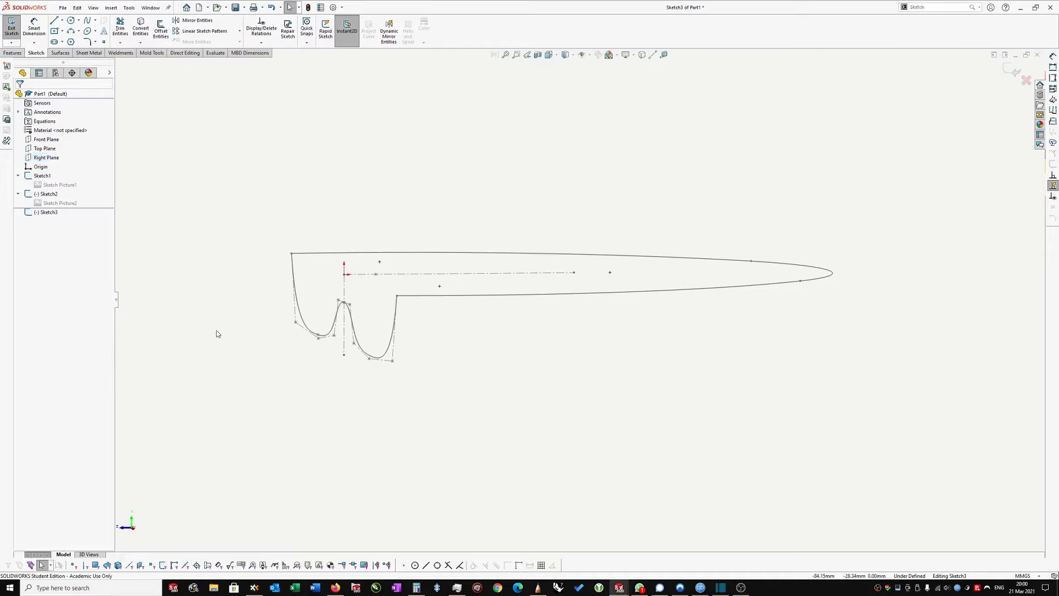
Draw a B-Spline Degree 3 style spline from the front-view profile's central peak, dipping through four control vertices, to the top-view outline's far tip.
left_click(94, 21)
left_click(116, 37)
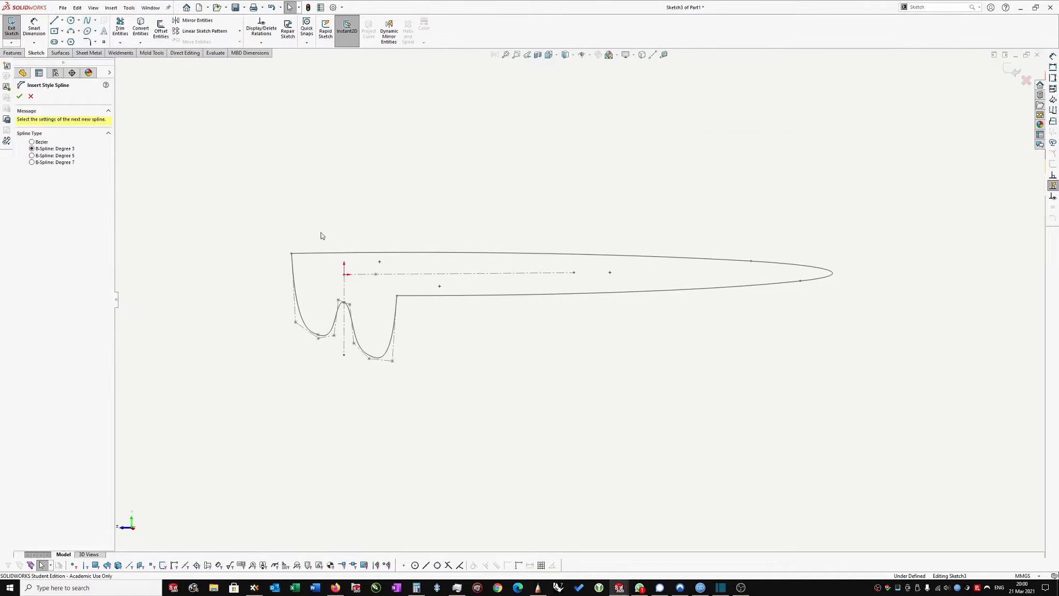
scroll(362, 304, "down", 2)
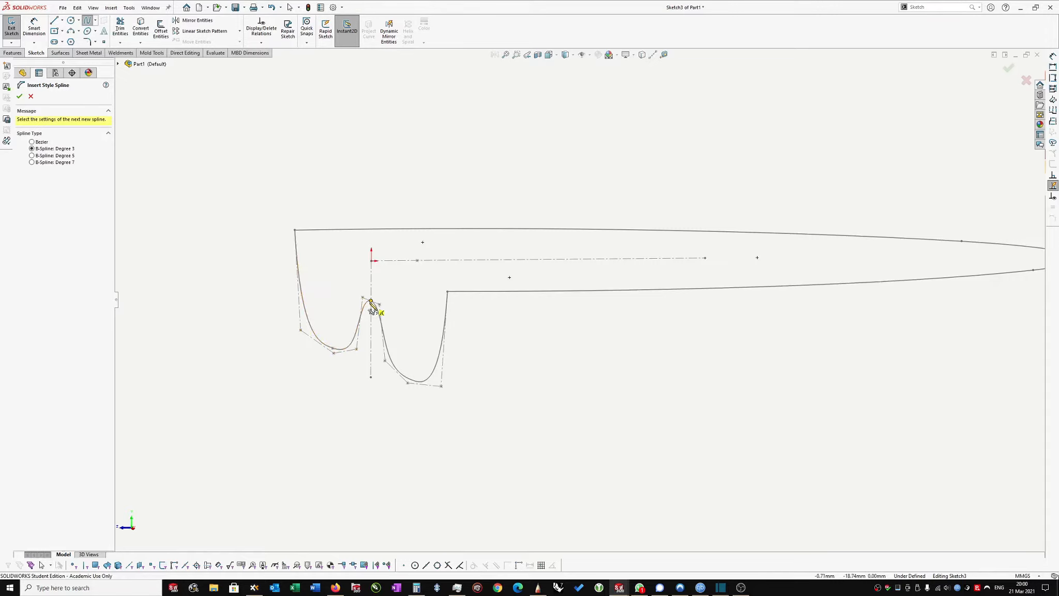
left_click(370, 301)
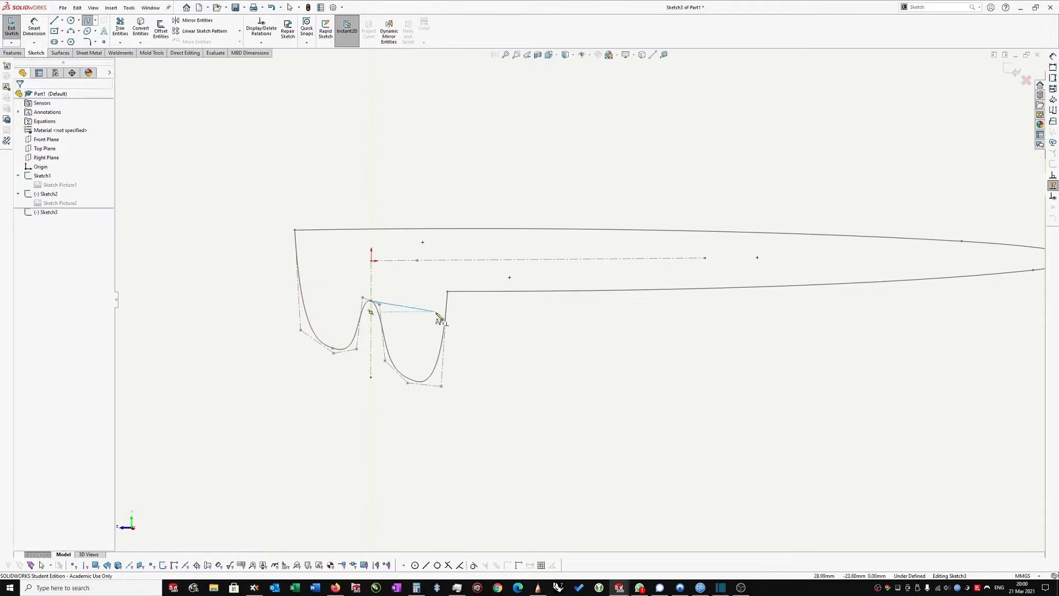
left_click(470, 300)
left_click(586, 342)
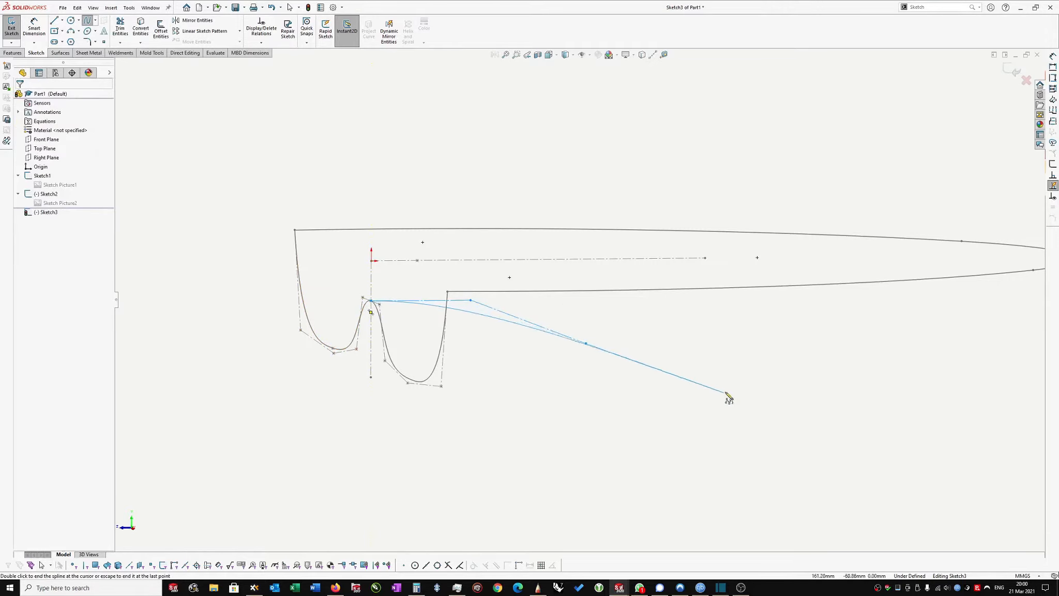
left_click(732, 387)
left_click(706, 377)
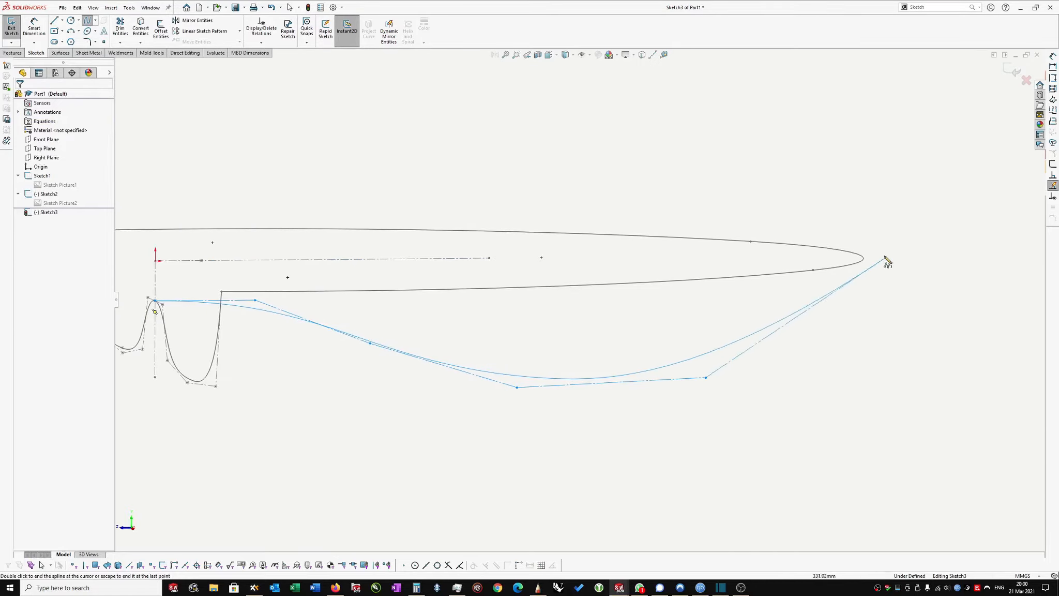
double_click(861, 256)
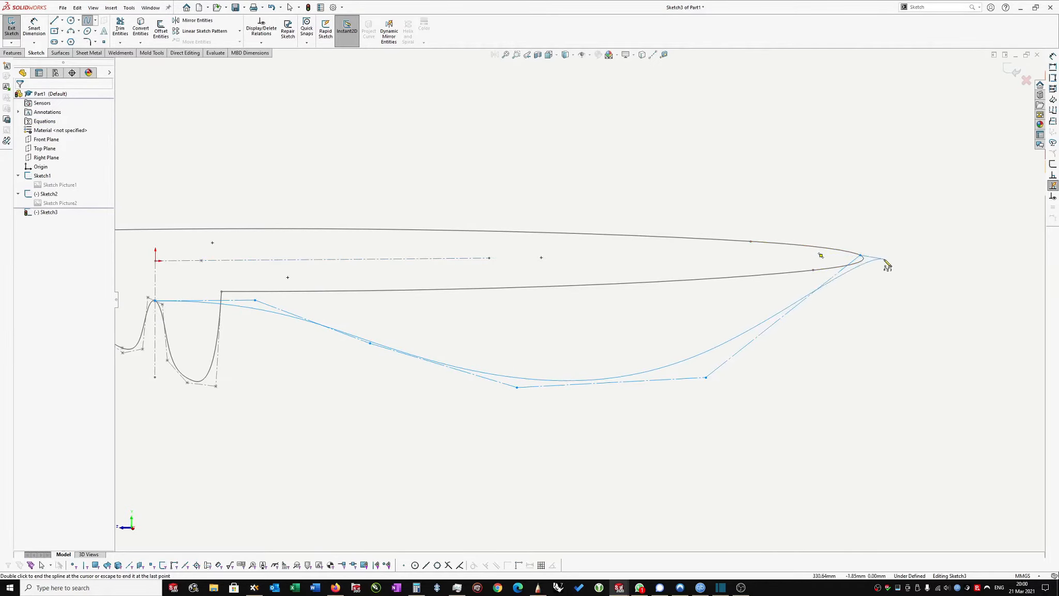
key("Escape")
Add a Pierce relation between the side spline's far endpoint and the arc at the tip of the top-view outline.
left_click(860, 256)
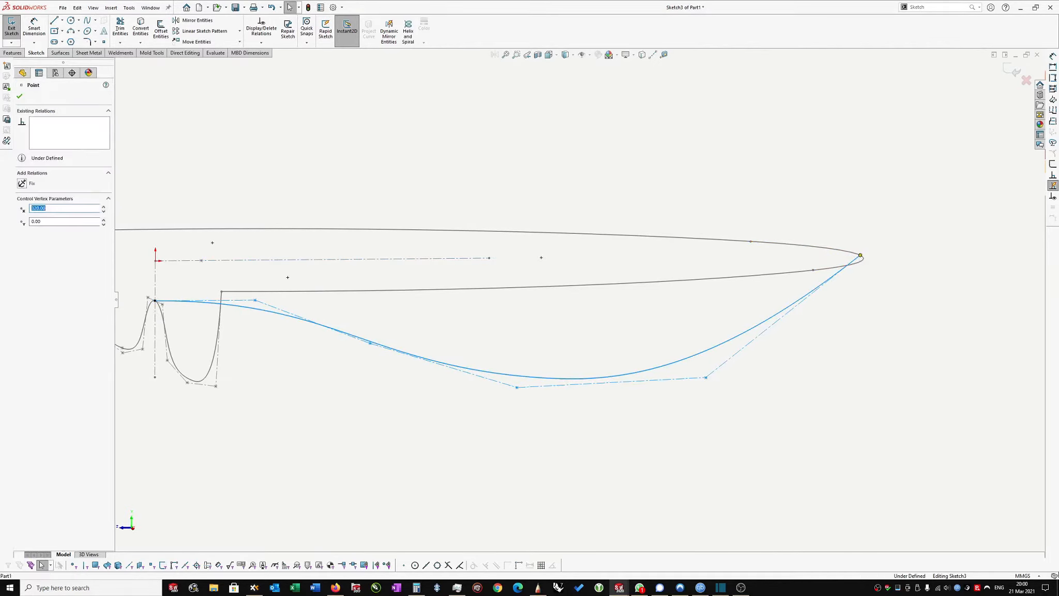
left_click(863, 260, "ctrl")
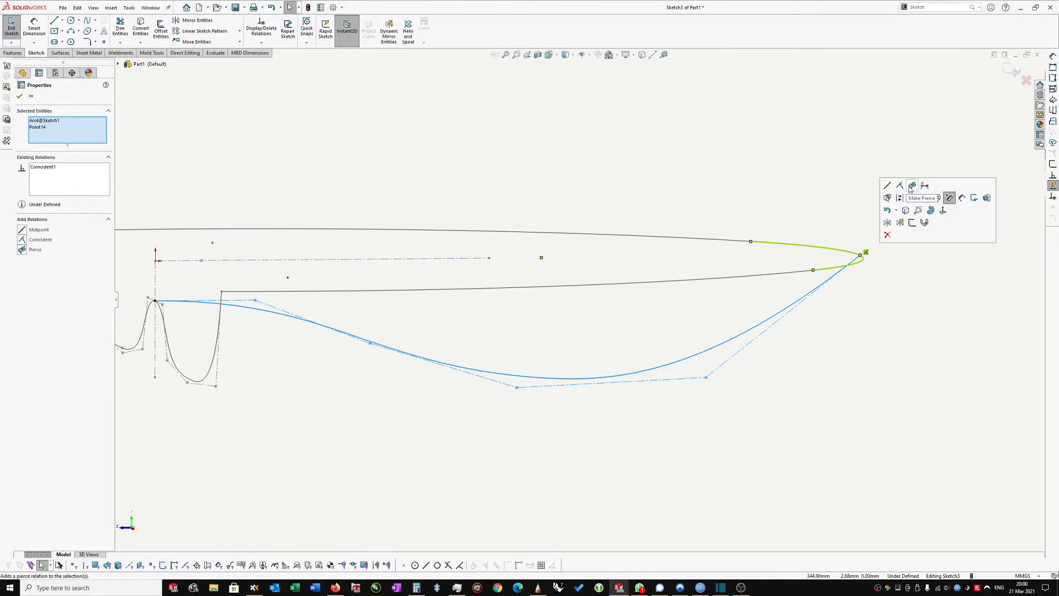
left_click(913, 185)
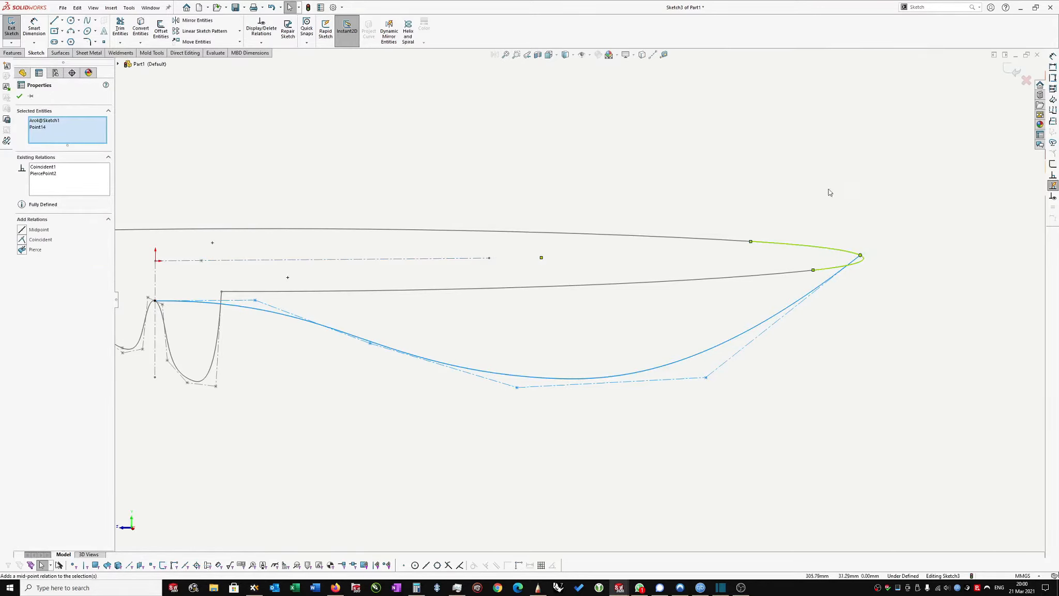
left_click(19, 97)
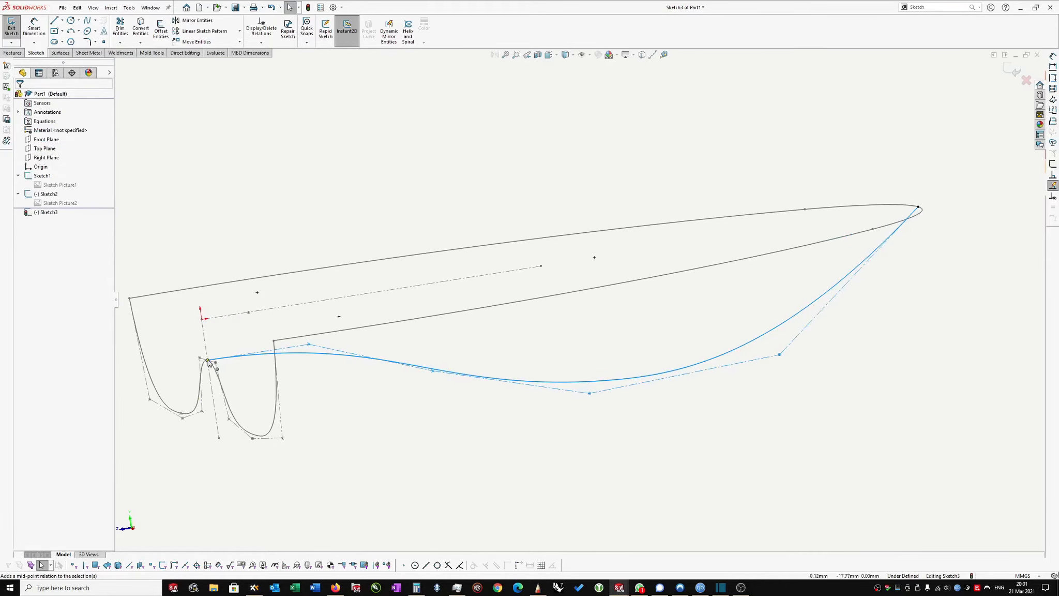
Add a Pierce relation between the side spline's start point and the front-view spline at its central peak.
left_click(207, 362)
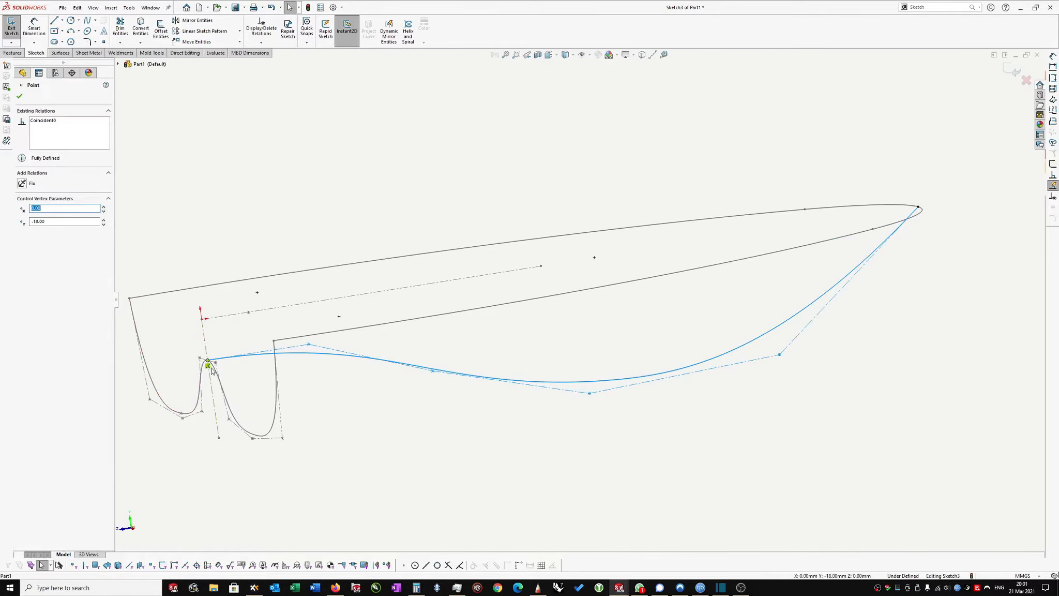
left_click(212, 373, "ctrl")
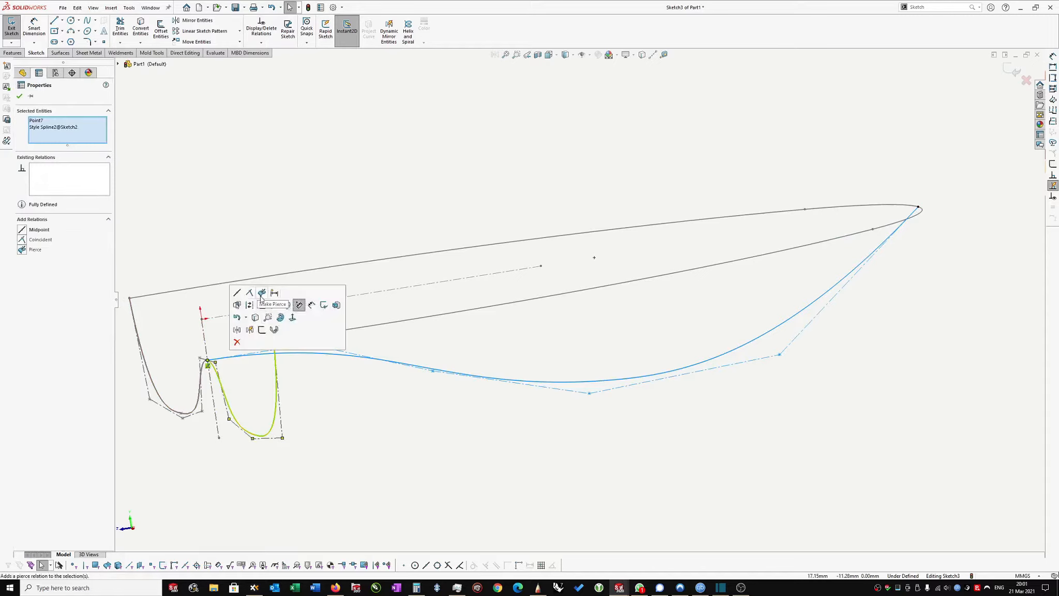
left_click(262, 293)
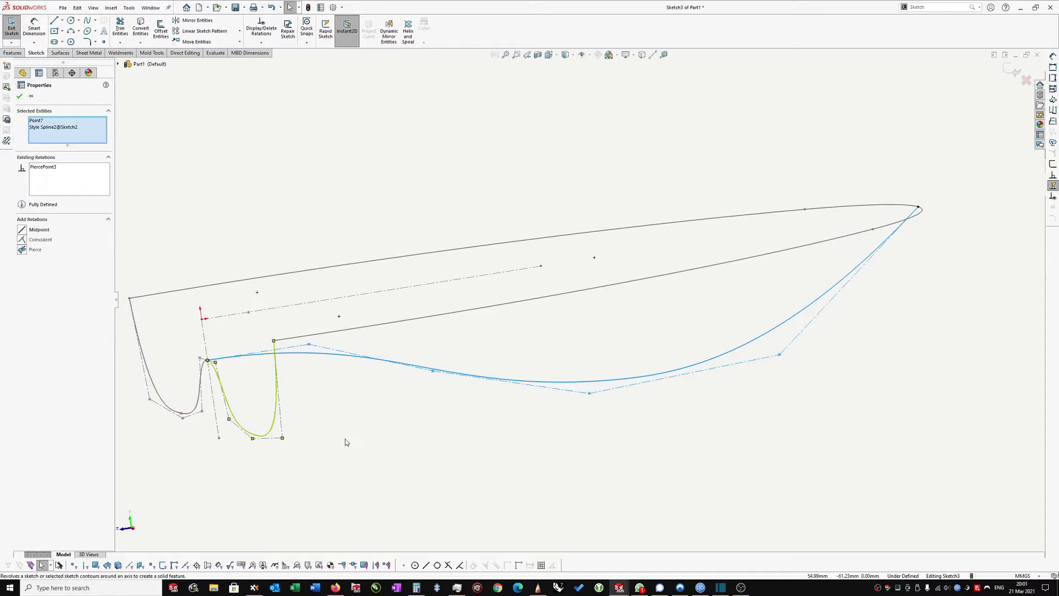
right_click(203, 133)
left_click(173, 178)
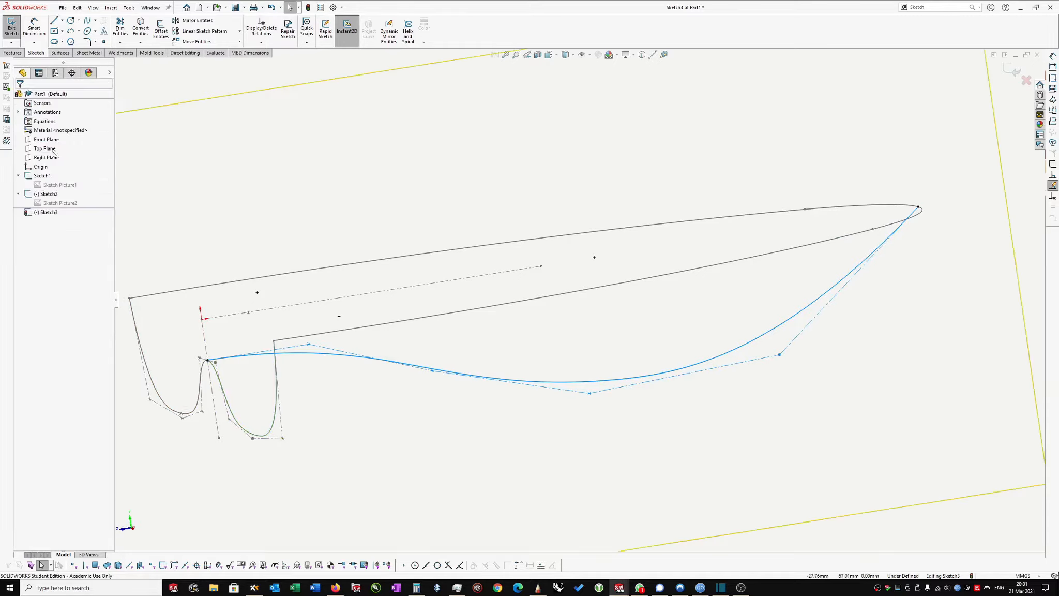
middle_click_drag(255, 259, 484, 373)
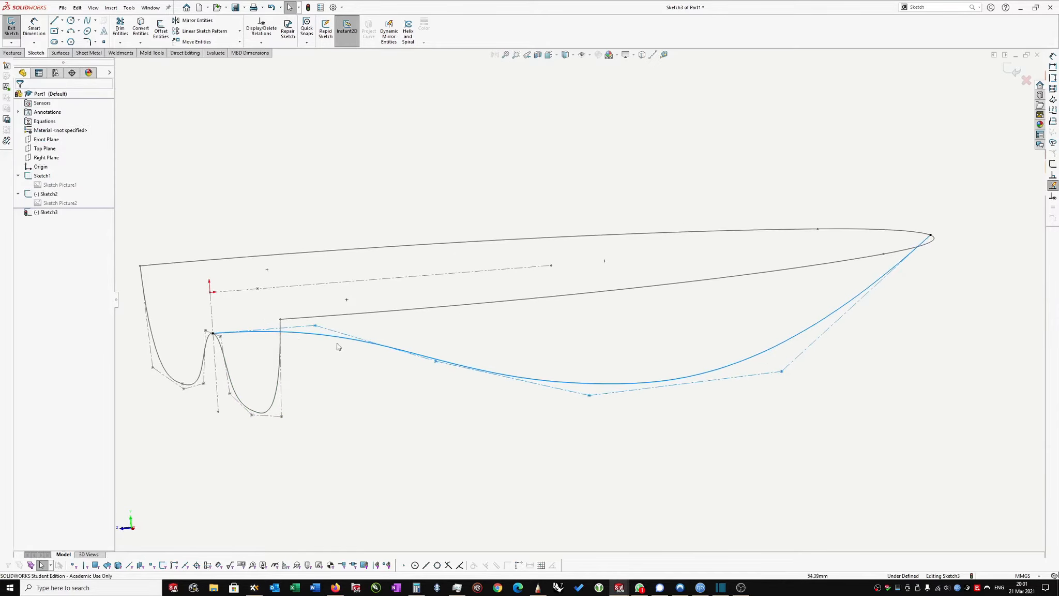
middle_click_drag(745, 355, 723, 354)
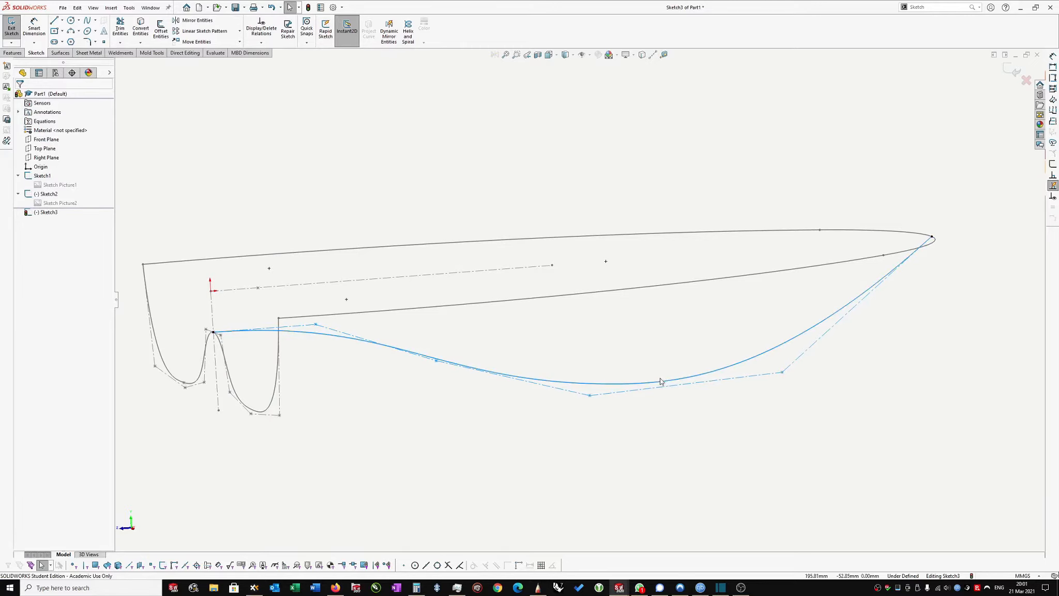
View the sketch face-on and move the side spline's control vertex nearest the tip to about 294 mm, -50 mm.
right_click(888, 404)
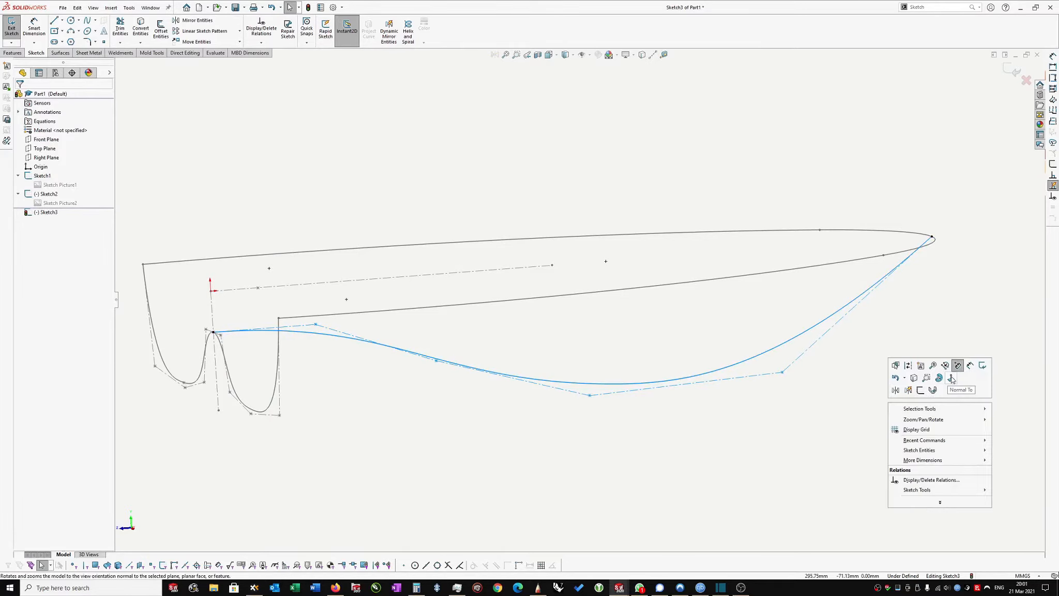
left_click(894, 357)
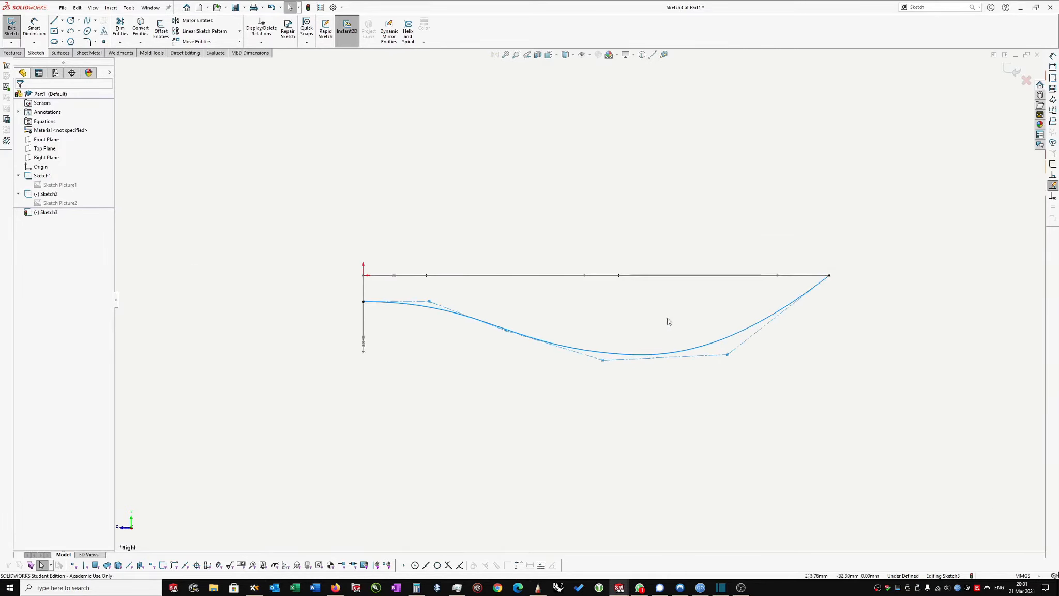
scroll(646, 339, "down", 2)
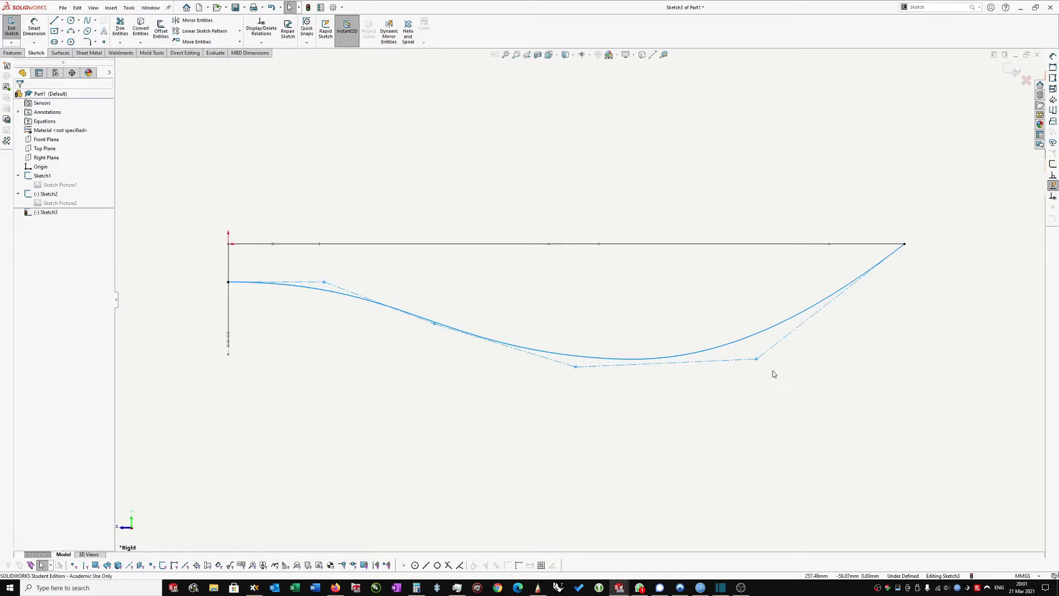
left_click_drag(756, 359, 850, 349)
right_click(517, 64)
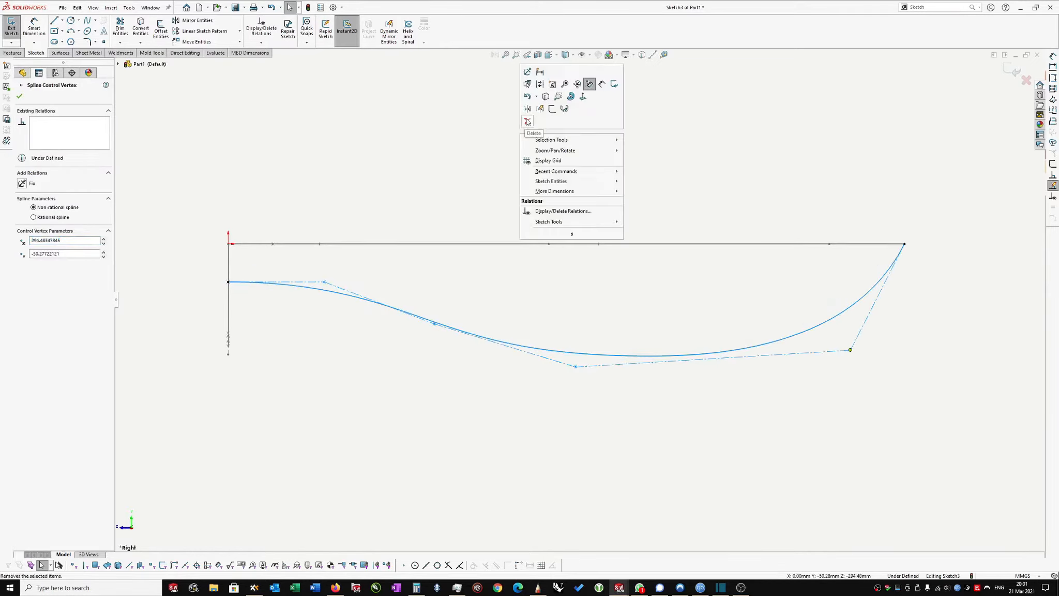
left_click(243, 64)
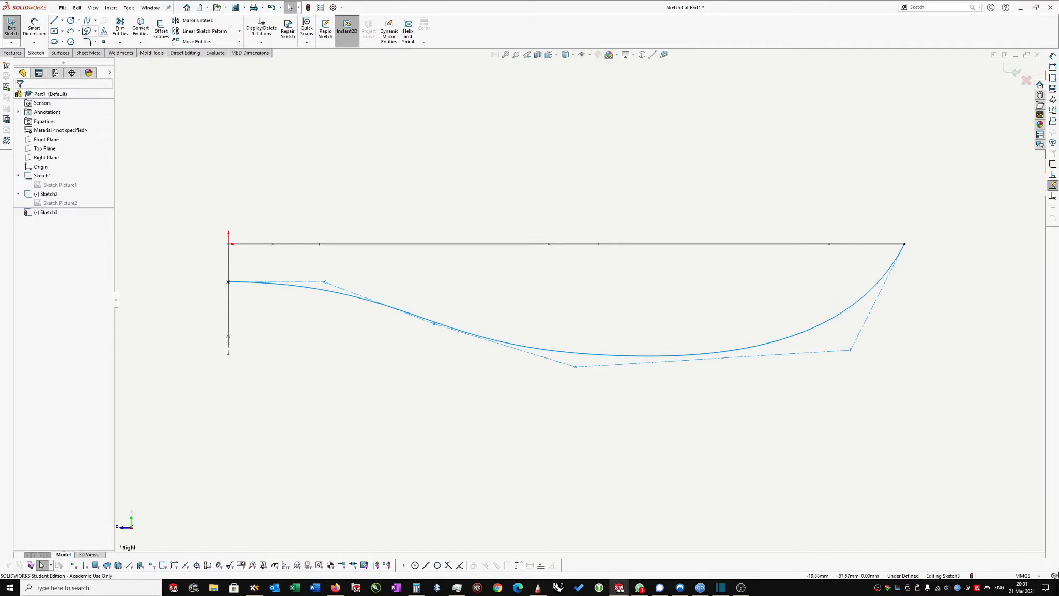
Place a sketch point on the side spline near its lowest part, about 202 mm horizontally from the origin.
left_click(105, 43)
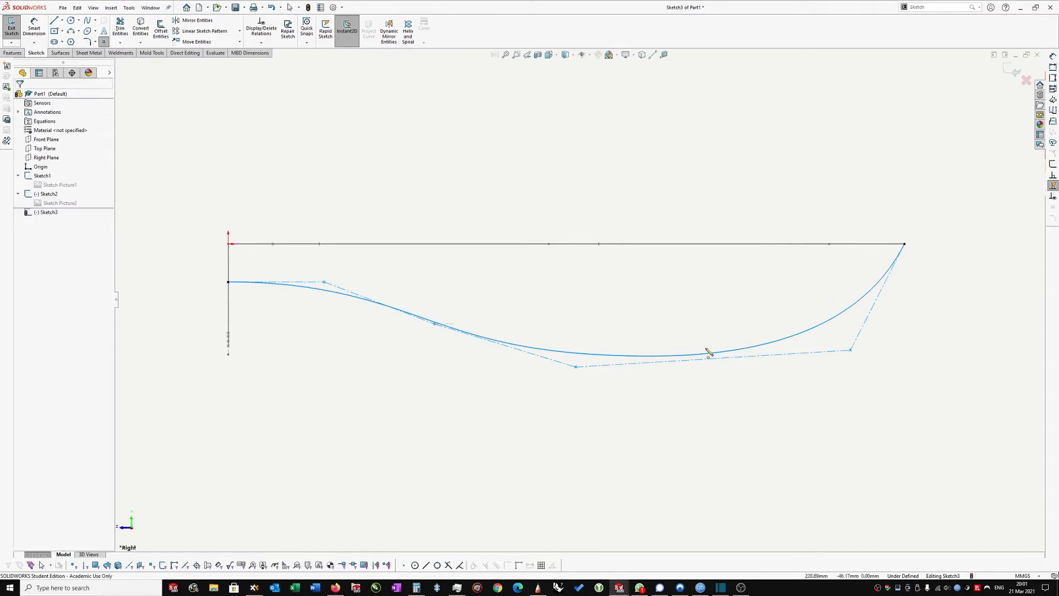
left_click(656, 356)
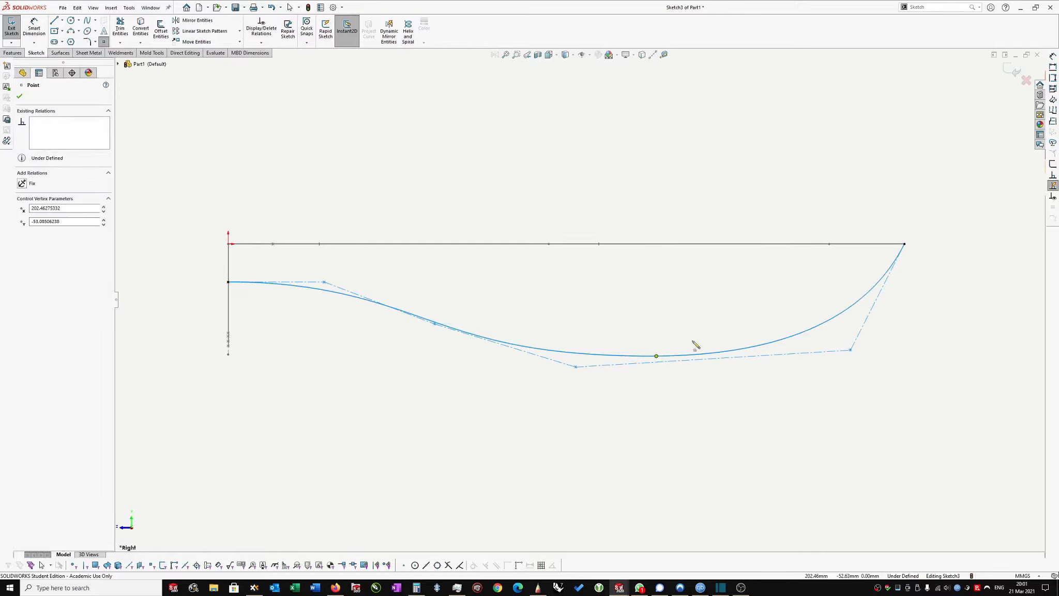
key("Escape")
Dimension the vertical distance between the origin and the point on the side spline and set it to 46 mm.
right_click(651, 188)
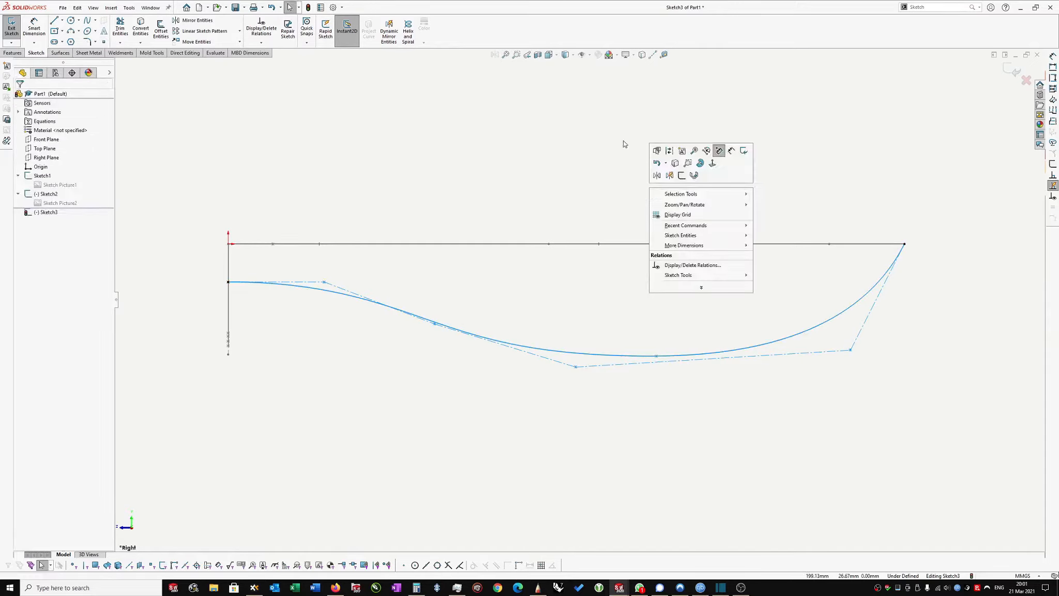
right_click_drag(620, 146, 615, 131)
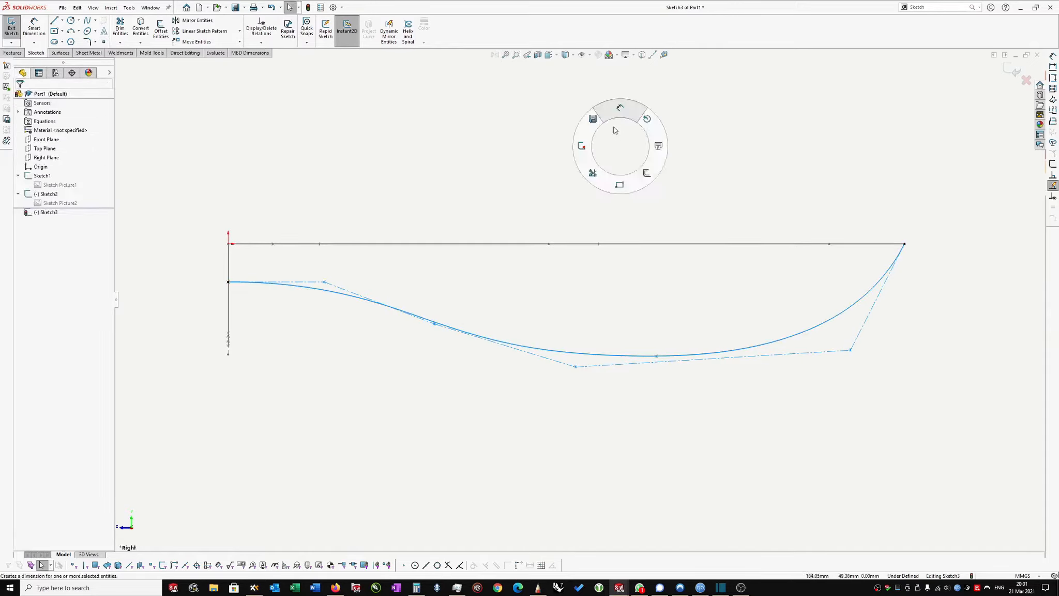
left_click(656, 356)
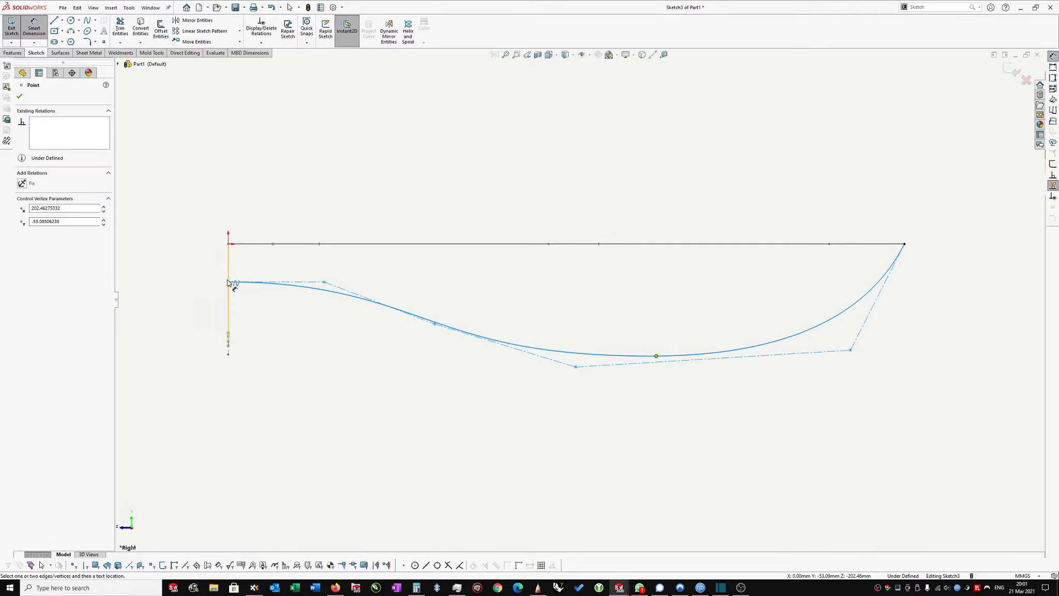
left_click(228, 244)
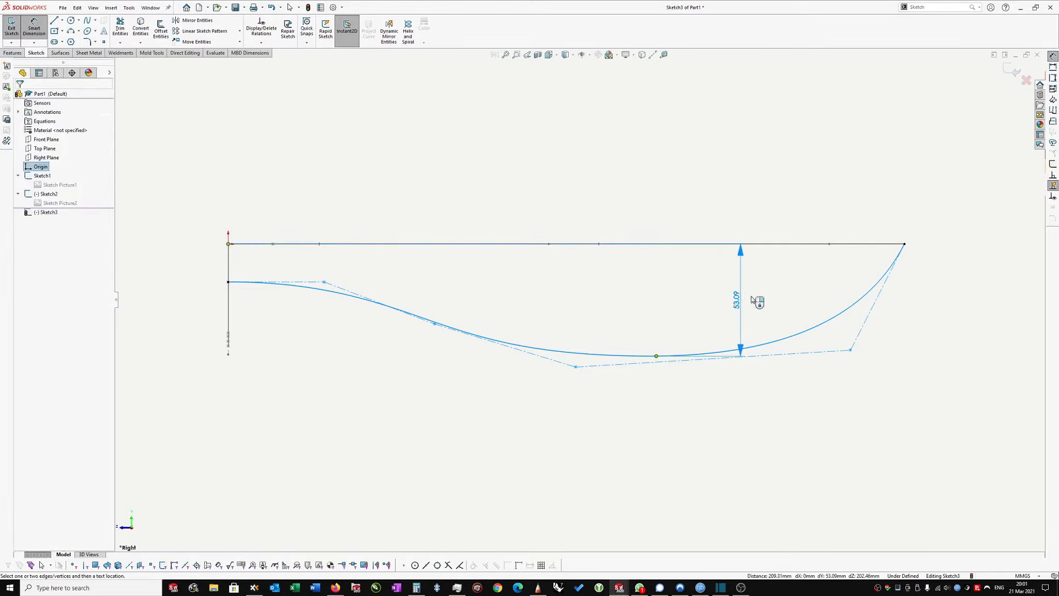
left_click(946, 306)
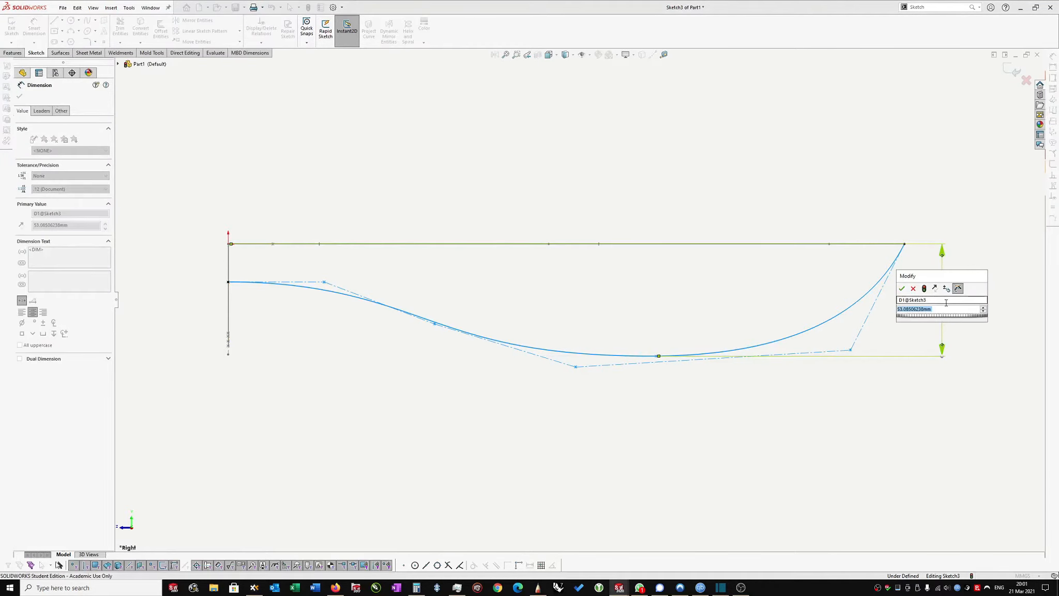
type("46")
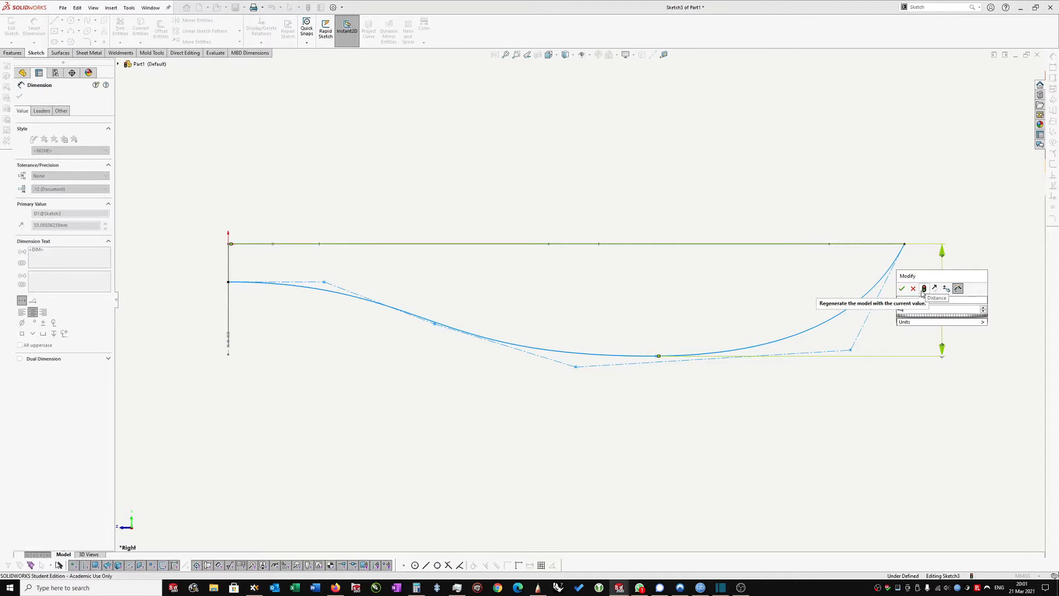
left_click(901, 288)
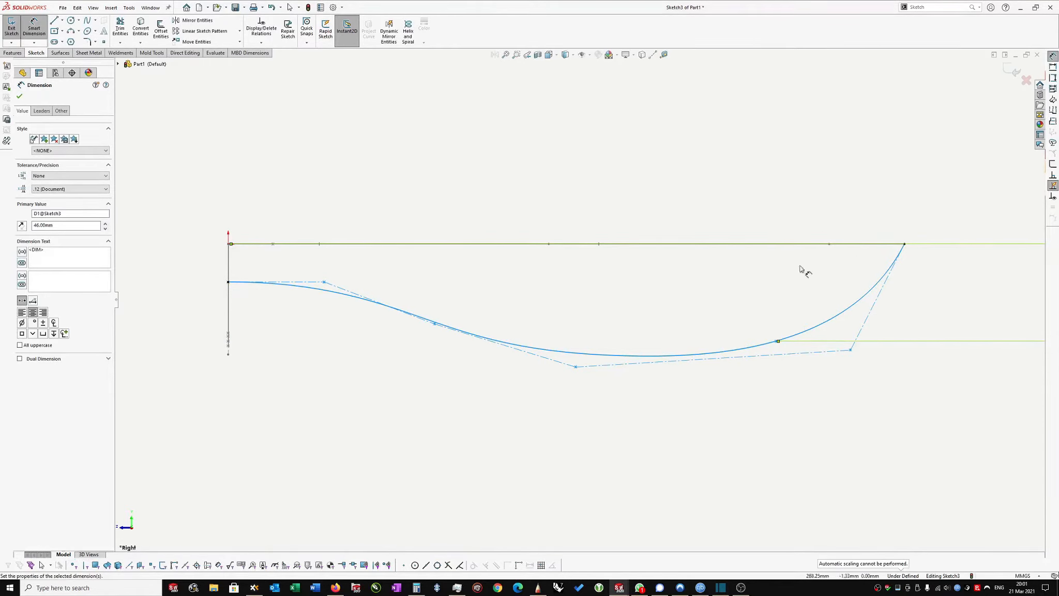
Dimension the horizontal distance between the origin and the point on the side spline and set it to 170 mm.
scroll(791, 350, "up", 1)
scroll(728, 350, "down", 1)
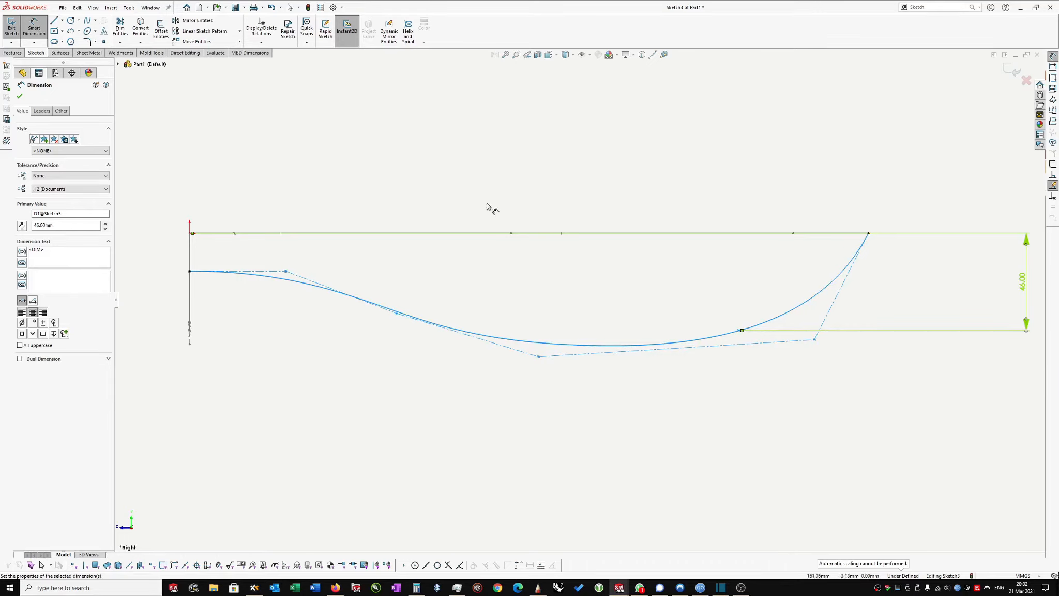
left_click(191, 234)
left_click(740, 330)
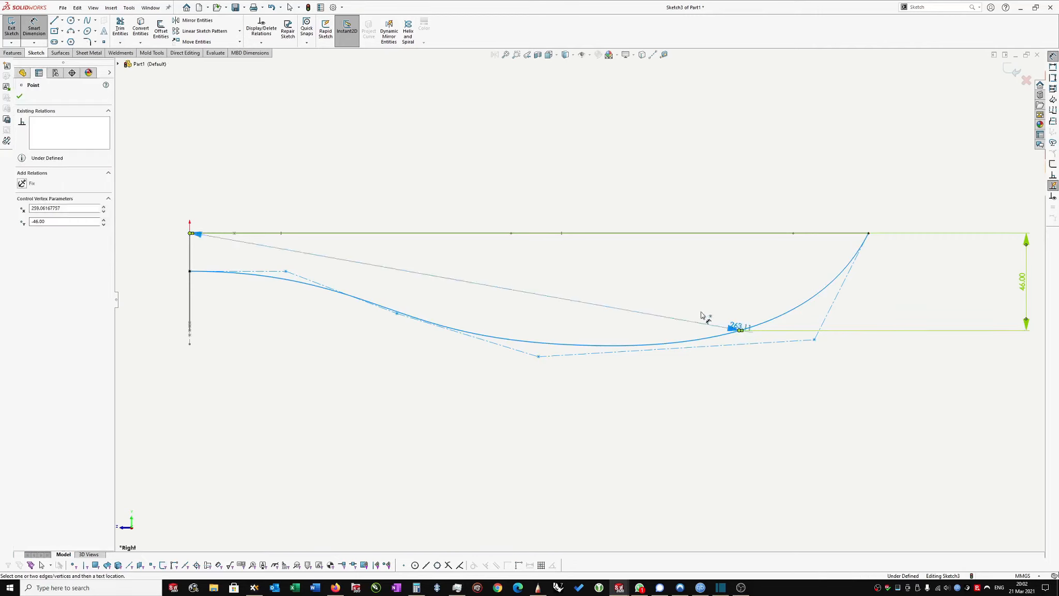
left_click(463, 203)
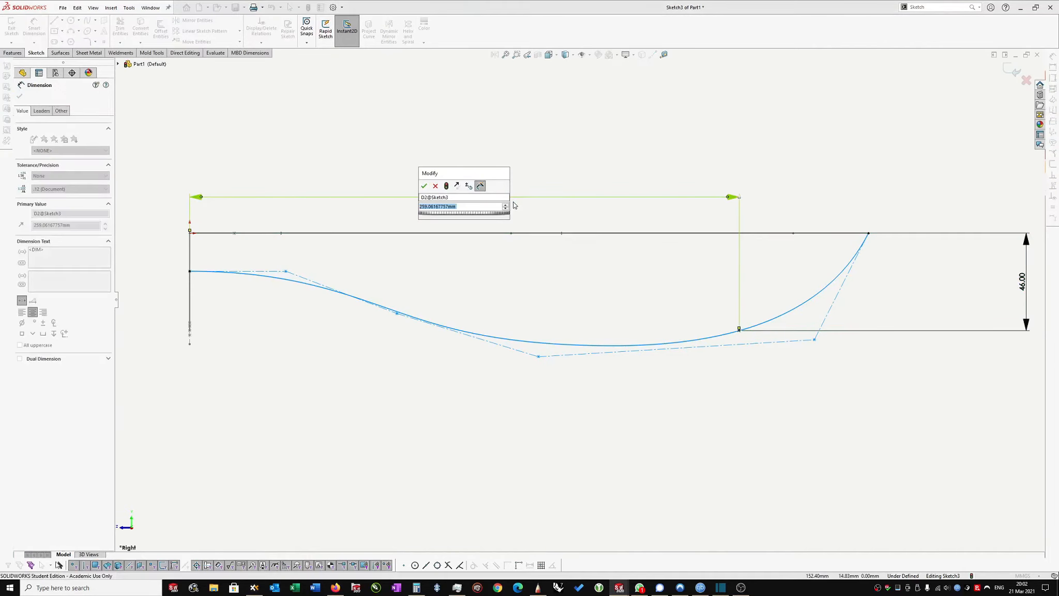
type("120")
left_click(445, 186)
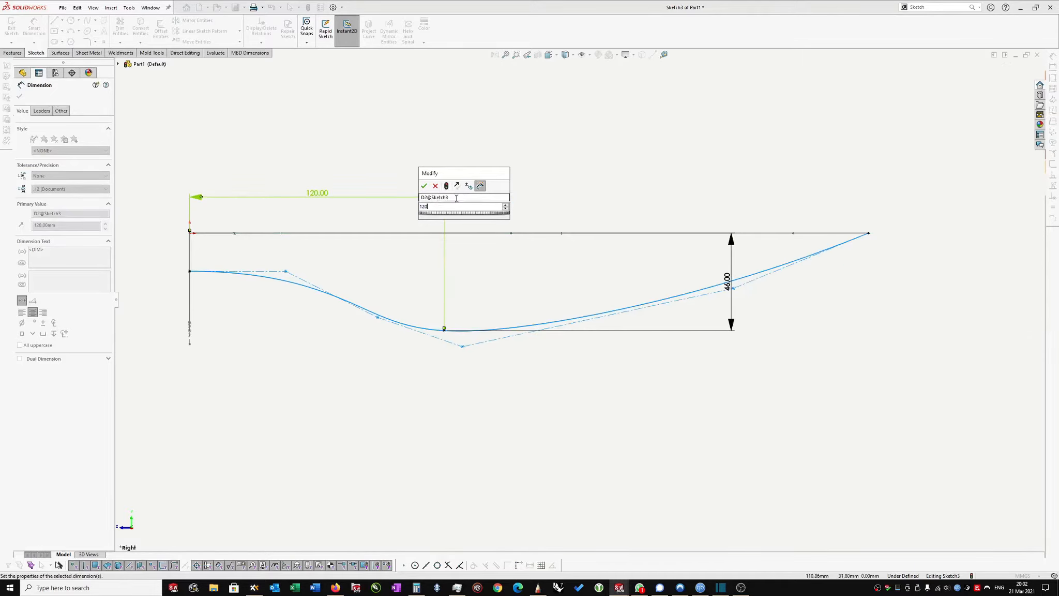
left_click(505, 205)
left_click(505, 205)
left_click(505, 205)
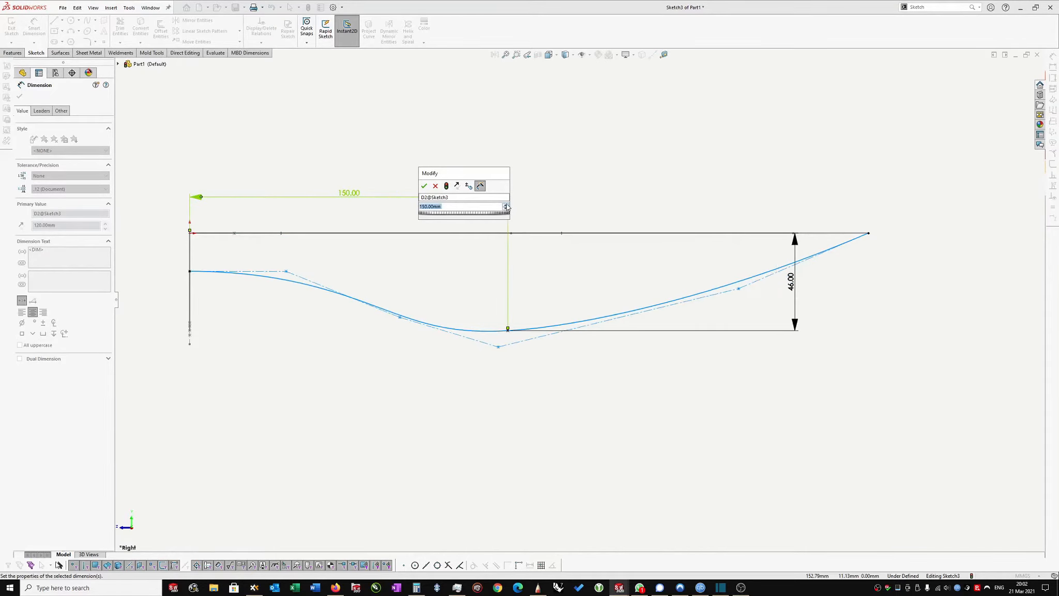
left_click(505, 205)
left_click(506, 205)
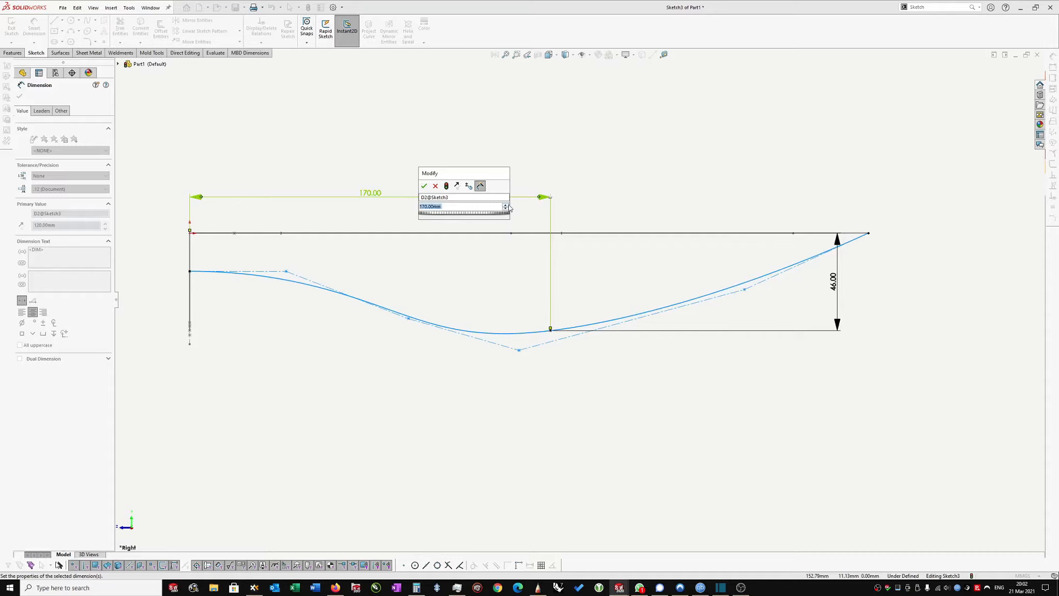
left_click(423, 186)
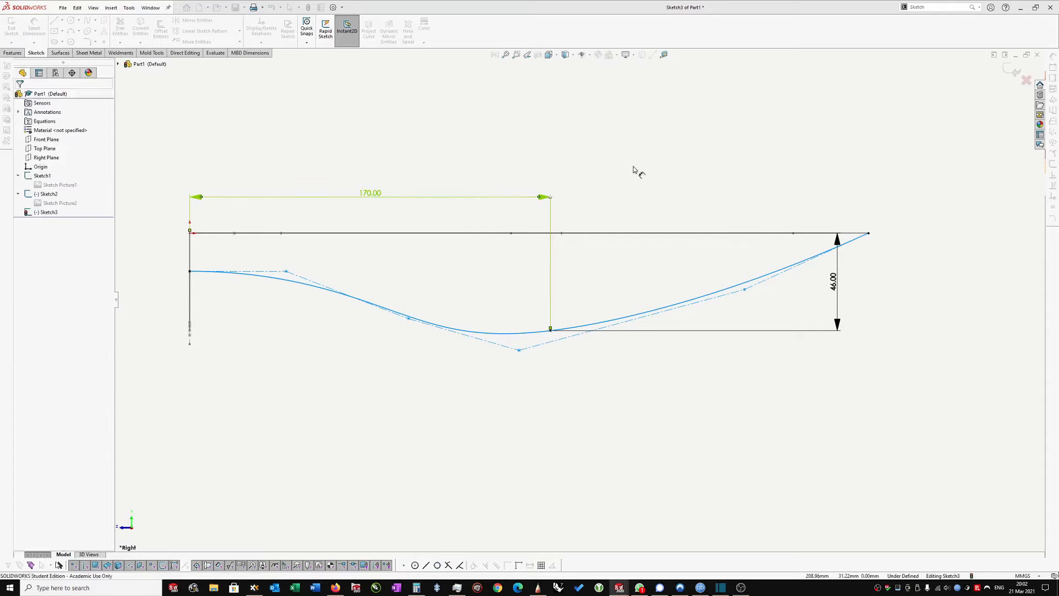
Make the control vertex nearest the tip horizontal with the spline's sketch point, and move it to about 288 mm from the origin.
left_click(744, 289)
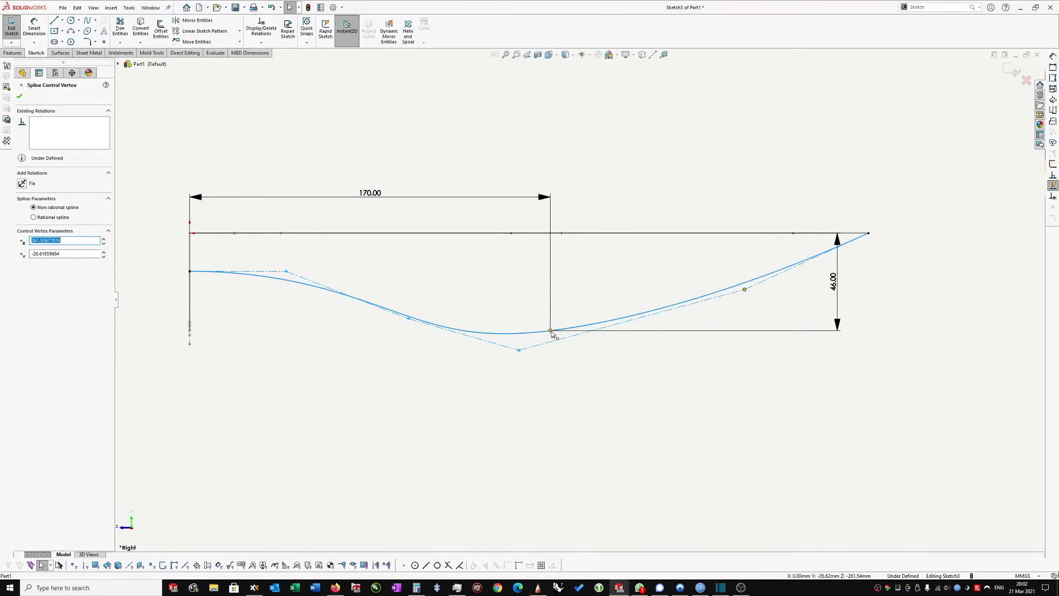
left_click(551, 331, "ctrl")
left_click(576, 256)
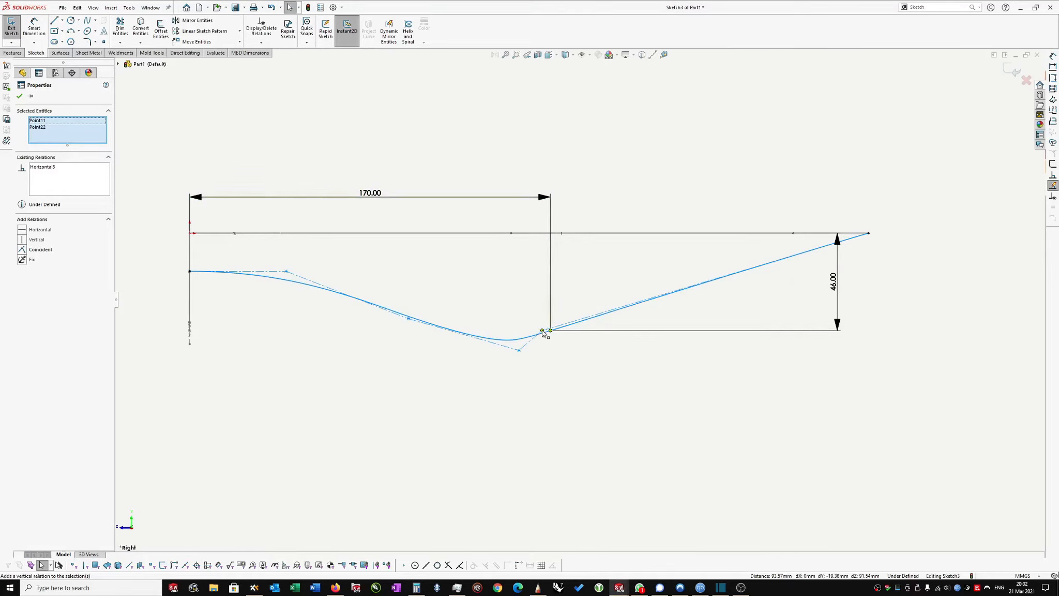
left_click_drag(544, 333, 801, 309)
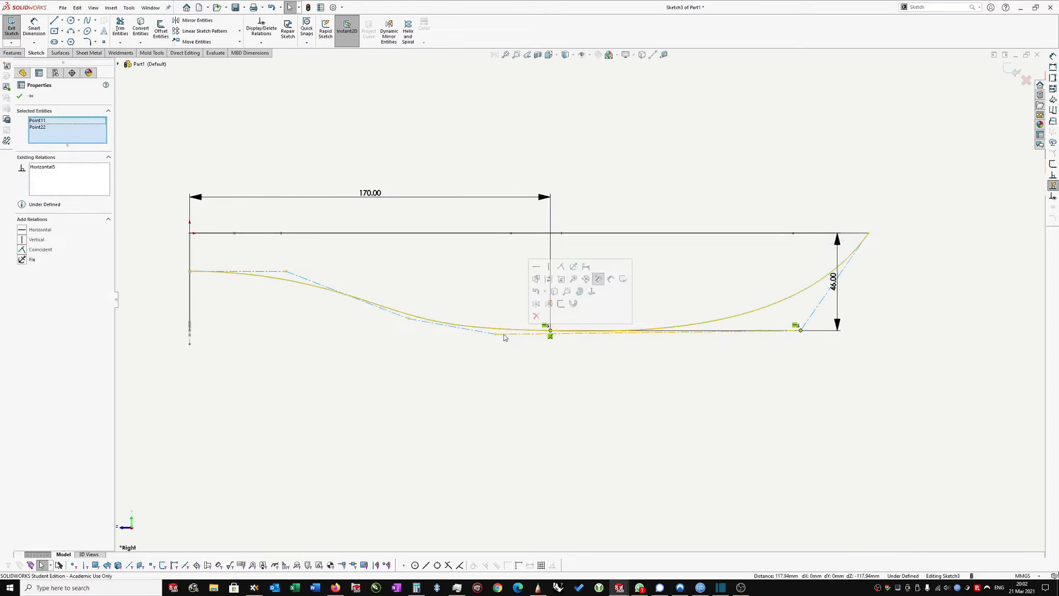
Add a Horizontal relation between the lowest control vertex before the sketch point and the dimensioned point on the side spline.
left_click(496, 335)
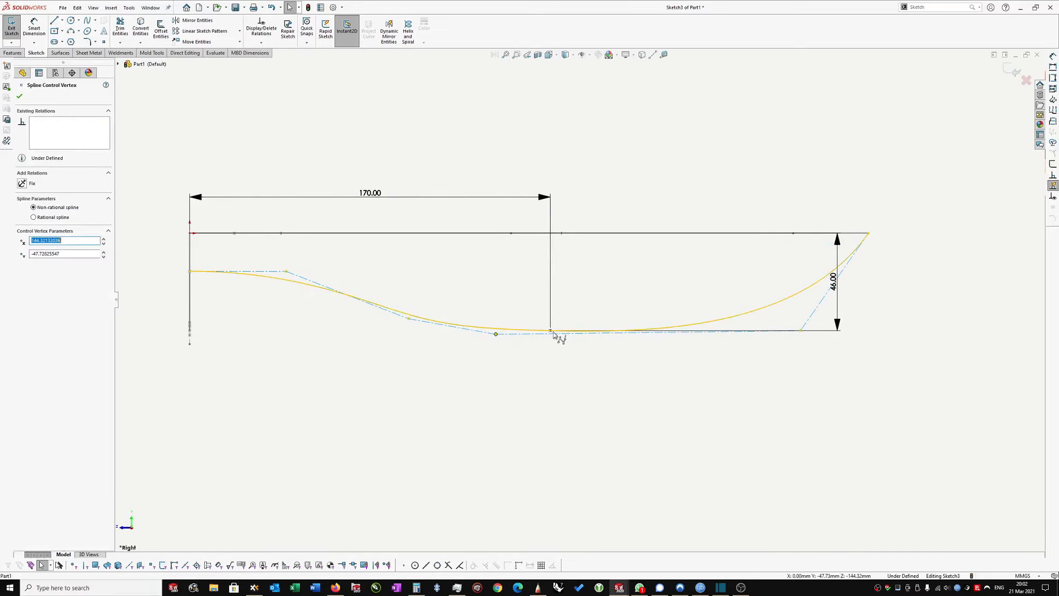
left_click(551, 331, "ctrl")
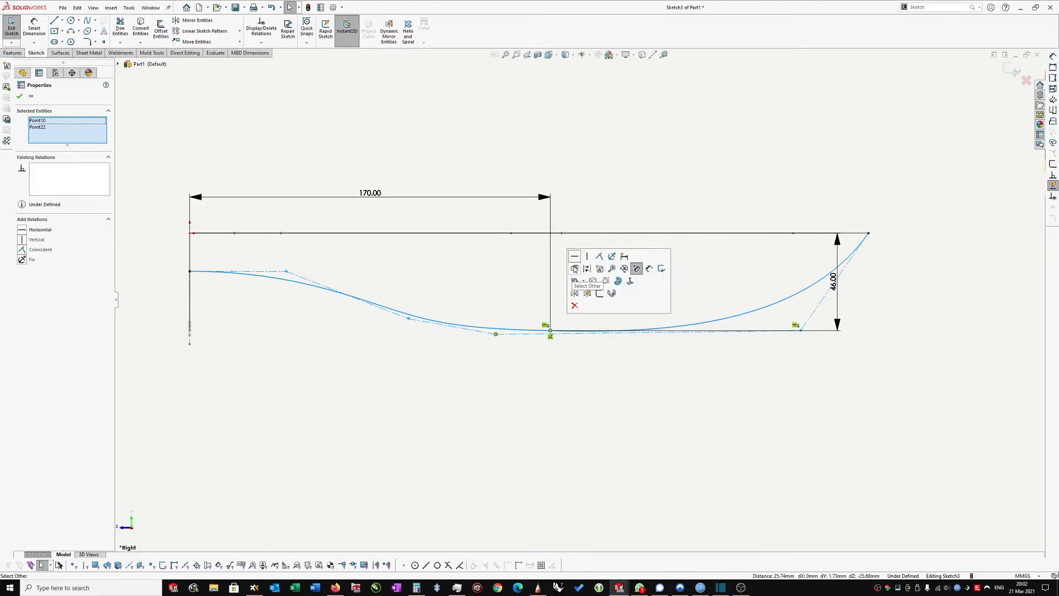
left_click(577, 259)
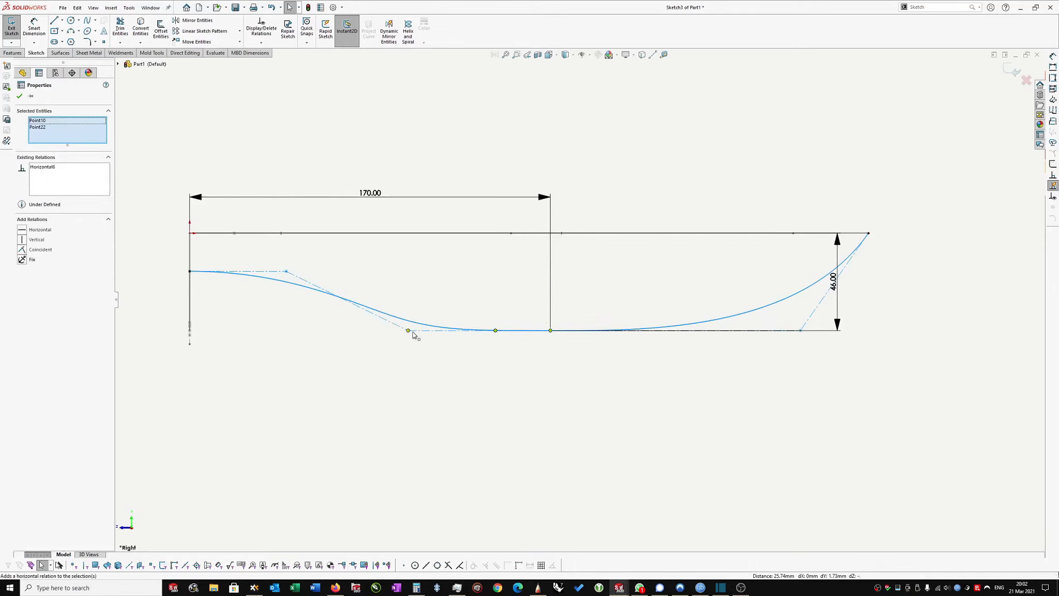
Reshape the side spline's dip by moving its left descending control vertex to about 130 mm, -46 mm and the tip-side vertex to about 294 mm horizontally.
left_click_drag(408, 331, 472, 335)
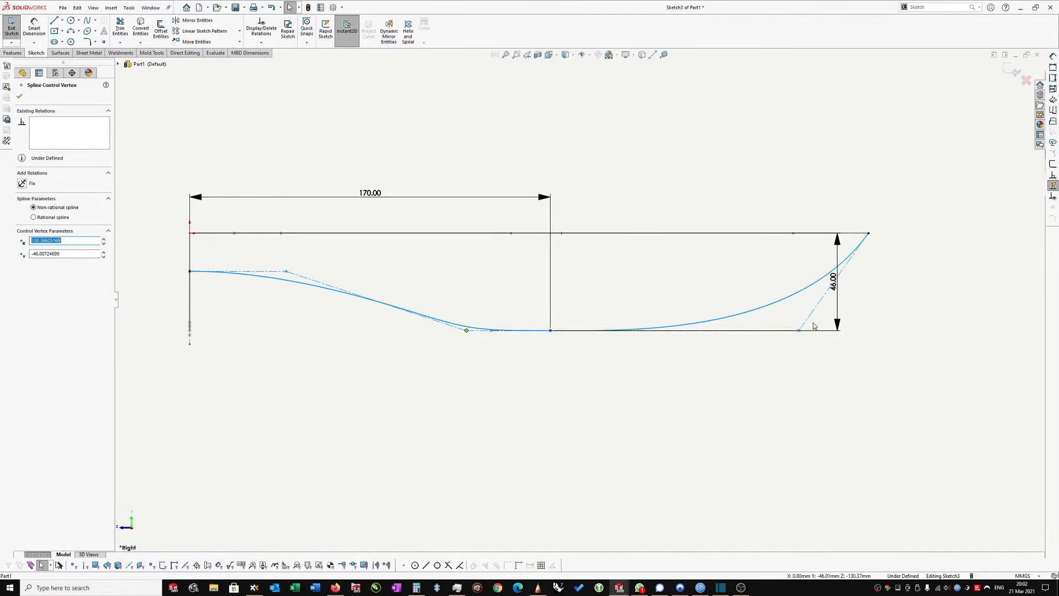
left_click_drag(802, 330, 813, 331)
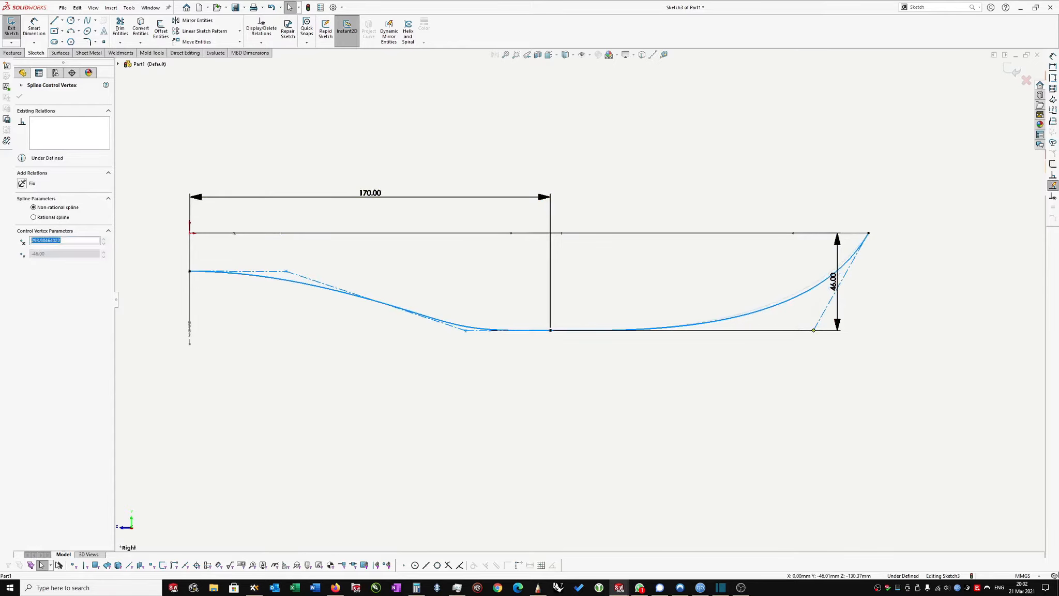
Move the 46 mm dimension clear of the profile and shift the spline's lower outer control vertex outward to about 302 mm.
left_click(879, 347)
left_click_drag(838, 292, 956, 282)
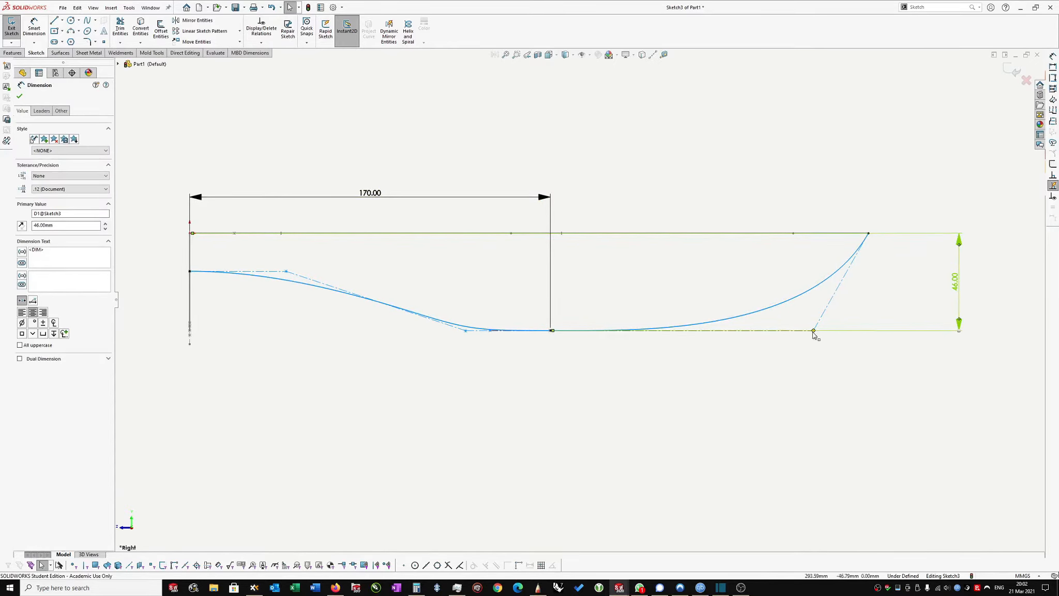
left_click_drag(815, 332, 833, 331)
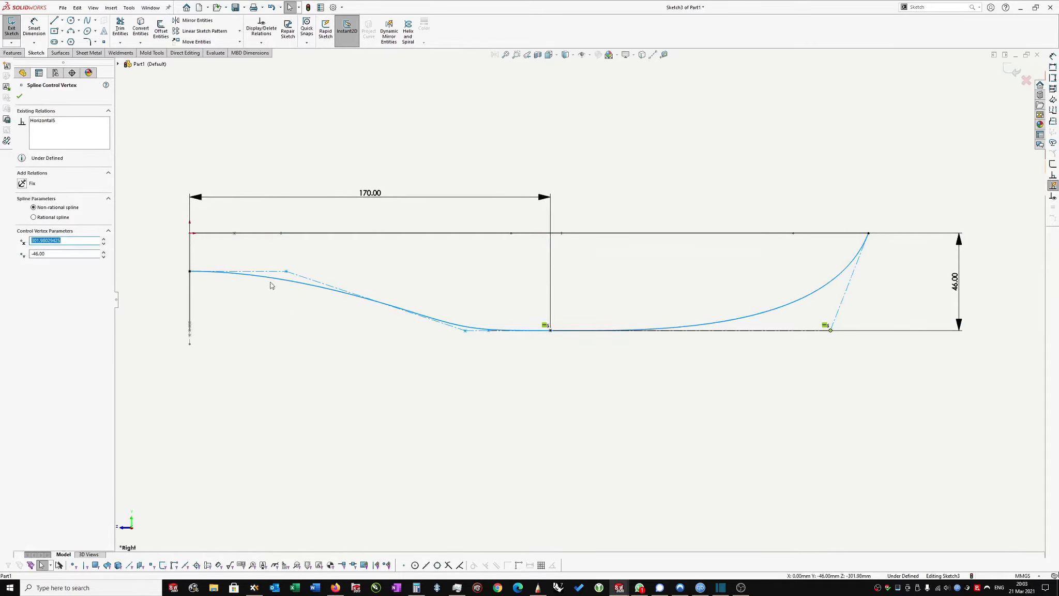
Add a horizontal relation between the spline's inner endpoint and its neighbouring control vertex.
left_click(286, 271)
left_click(191, 272, "ctrl")
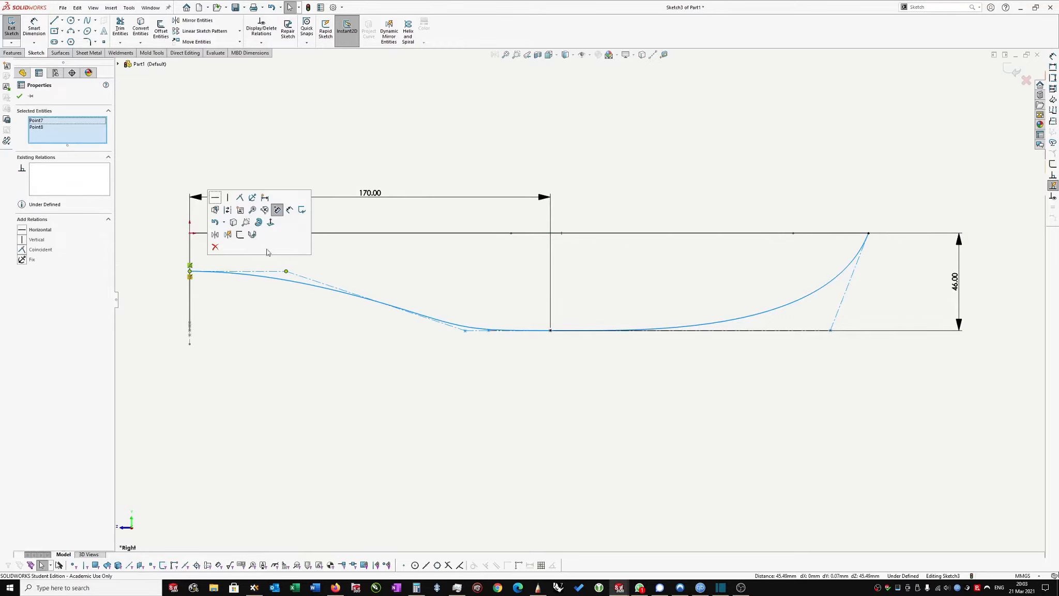
left_click(216, 198)
left_click(246, 306)
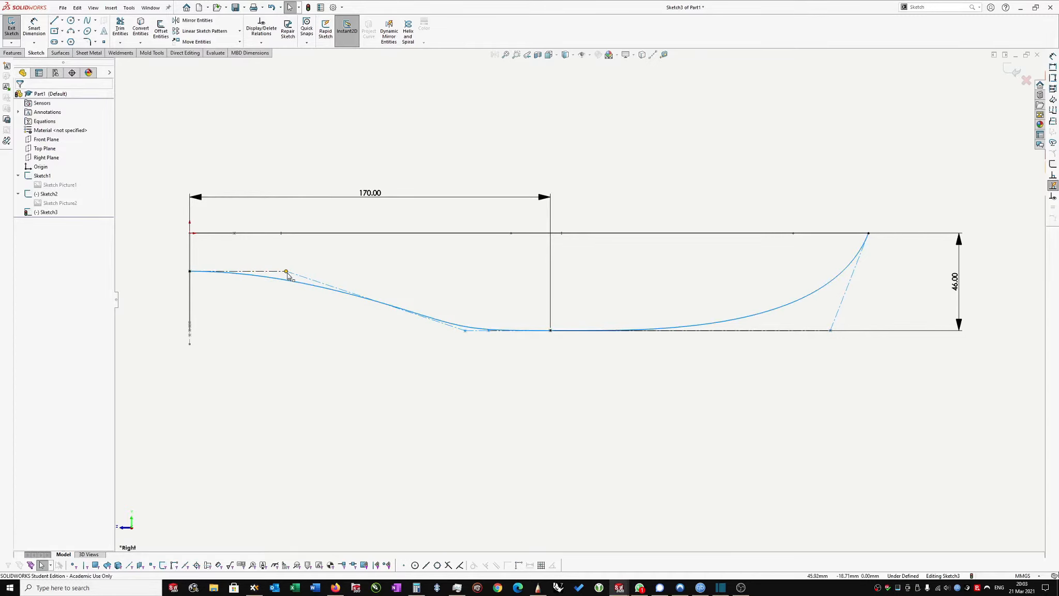
Finish the side profile sketch and exit it.
scroll(636, 270, "up", 3)
left_click(752, 305)
left_click(1011, 71)
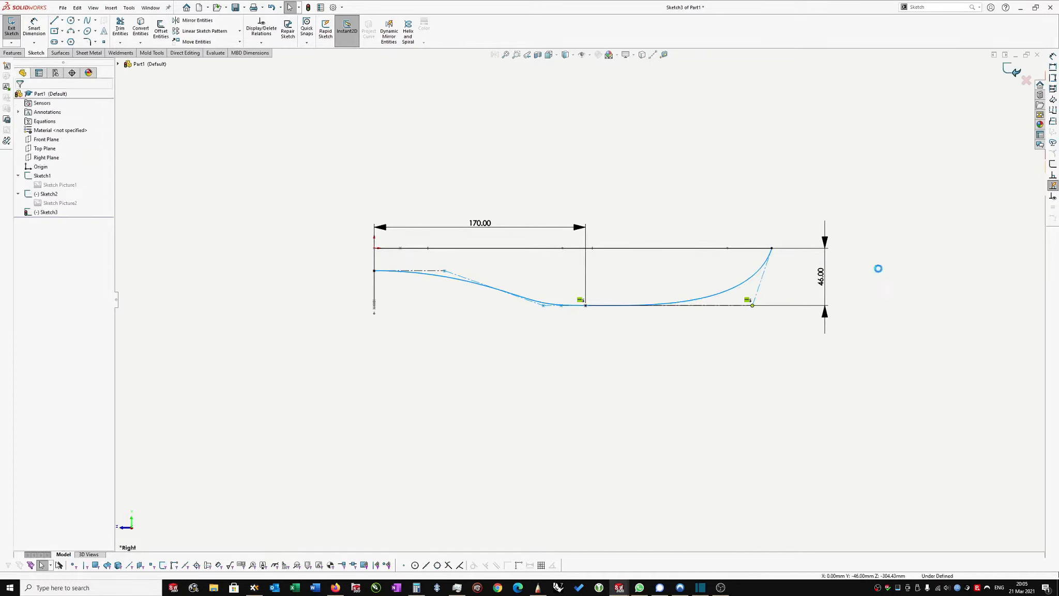
left_click(924, 249)
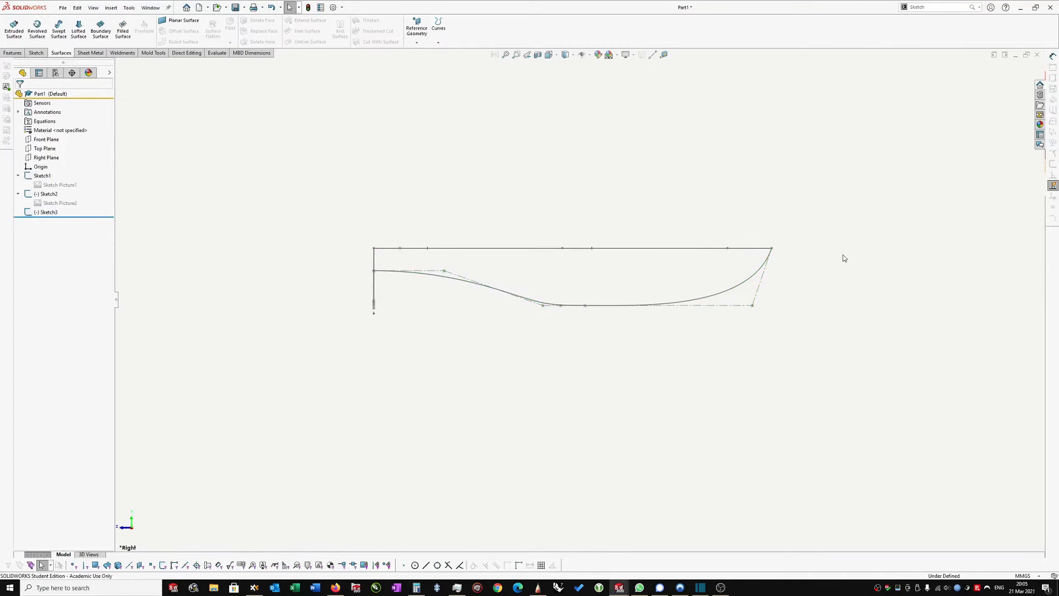
Start a Boundary Surface and set the complete outer arc chain as an open loop for Direction 1.
key("ctrl+7")
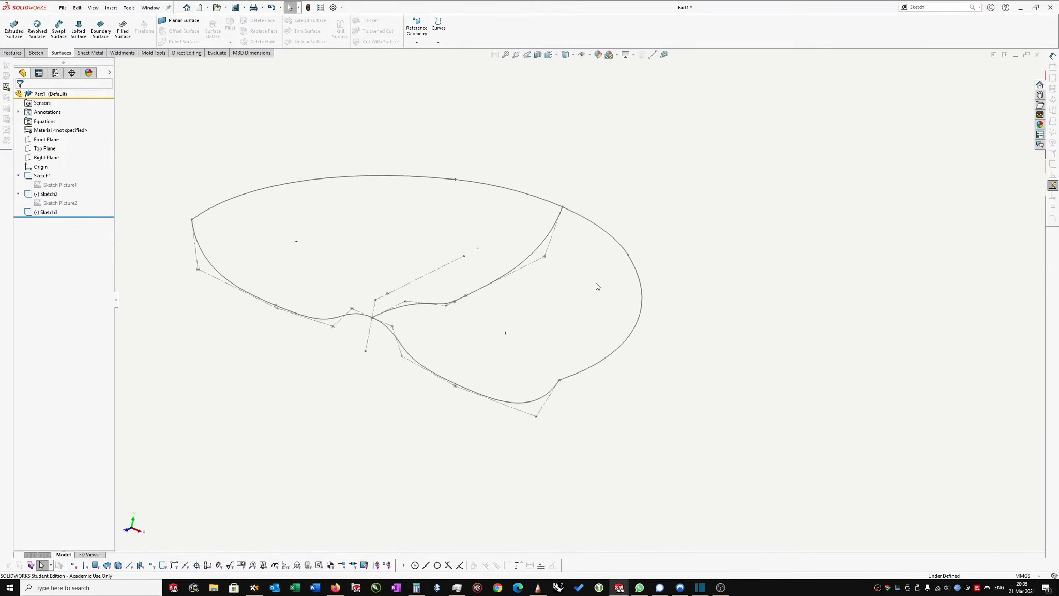
mouse_move(597, 286)
middle_mouse_down()
mouse_move(598, 307)
mouse_move(621, 276)
mouse_move(655, 307)
mouse_move(640, 243)
middle_mouse_up()
mouse_move(344, 229)
middle_mouse_down()
mouse_move(327, 278)
mouse_move(302, 294)
mouse_move(294, 287)
middle_mouse_up()
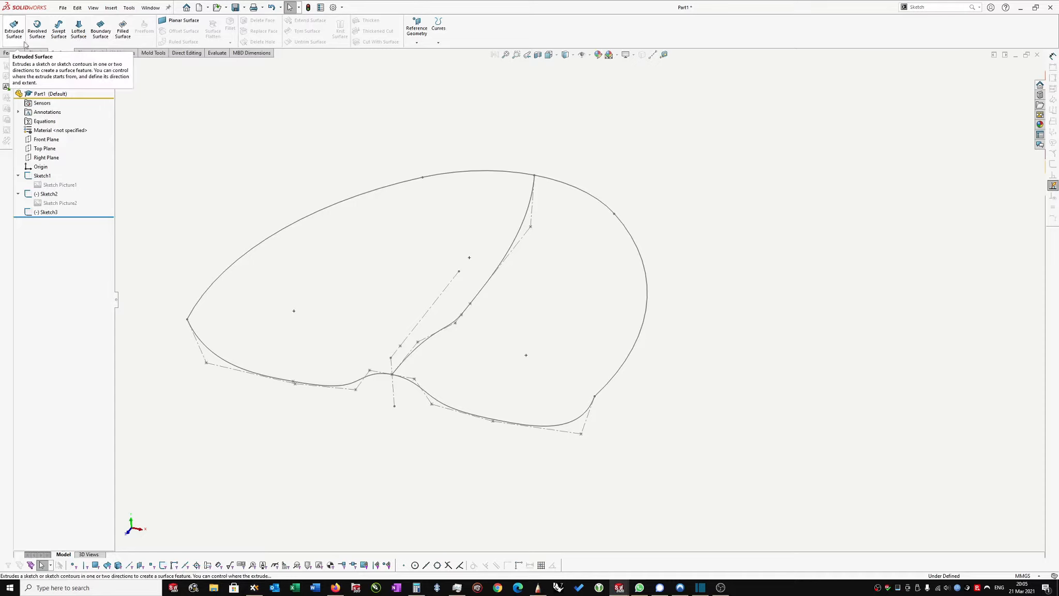
left_click(101, 32)
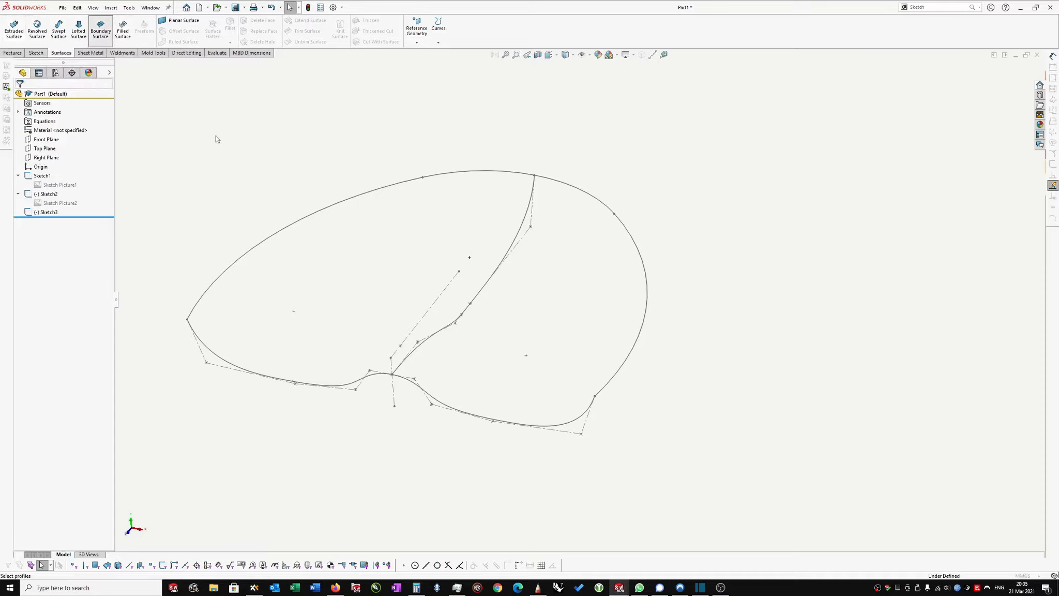
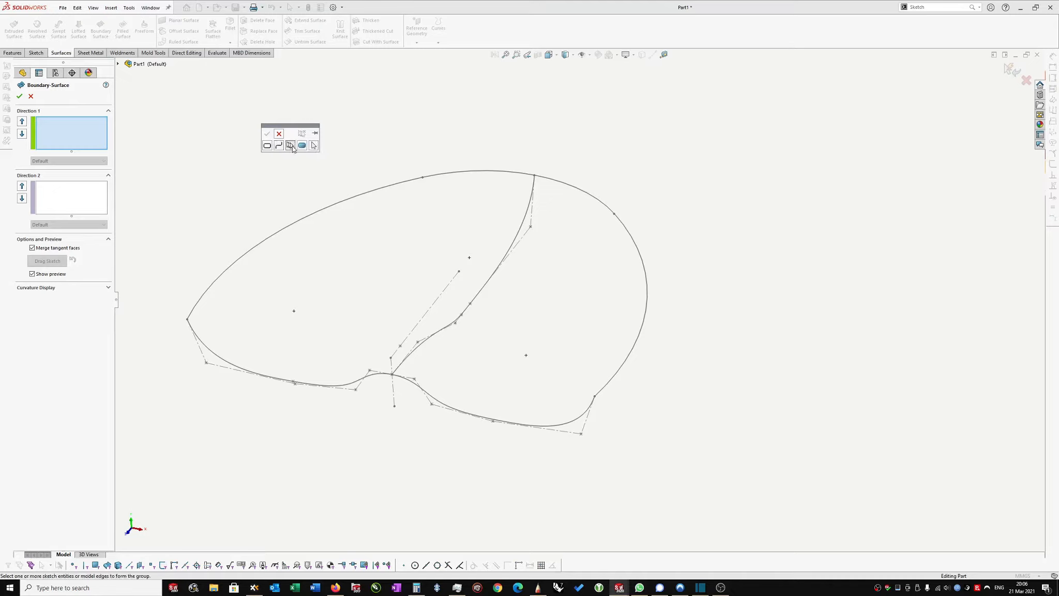
left_click(559, 184)
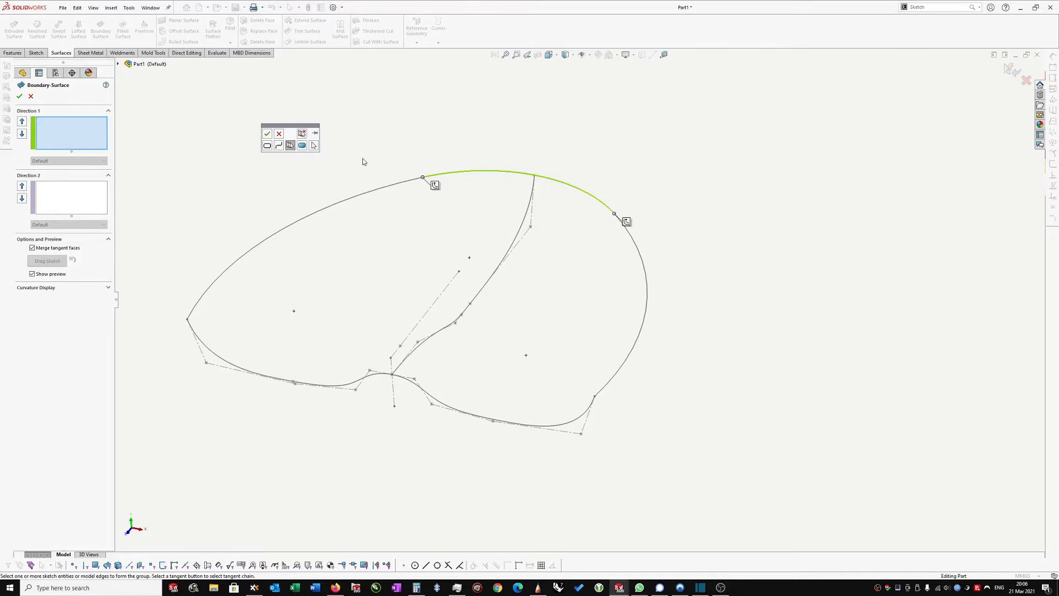
left_click(281, 147)
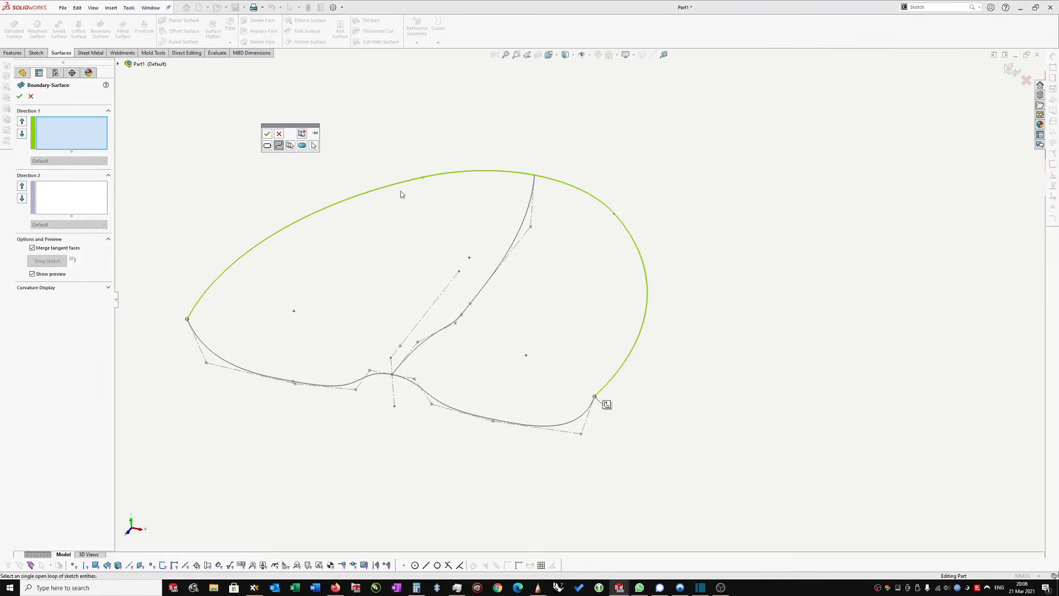
left_click(267, 147)
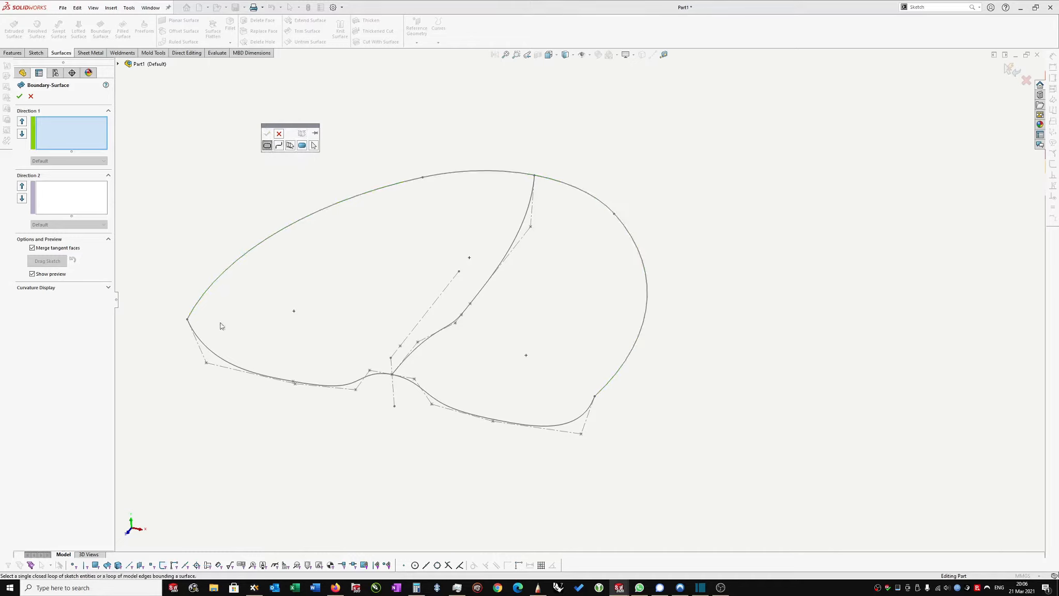
left_click(279, 147)
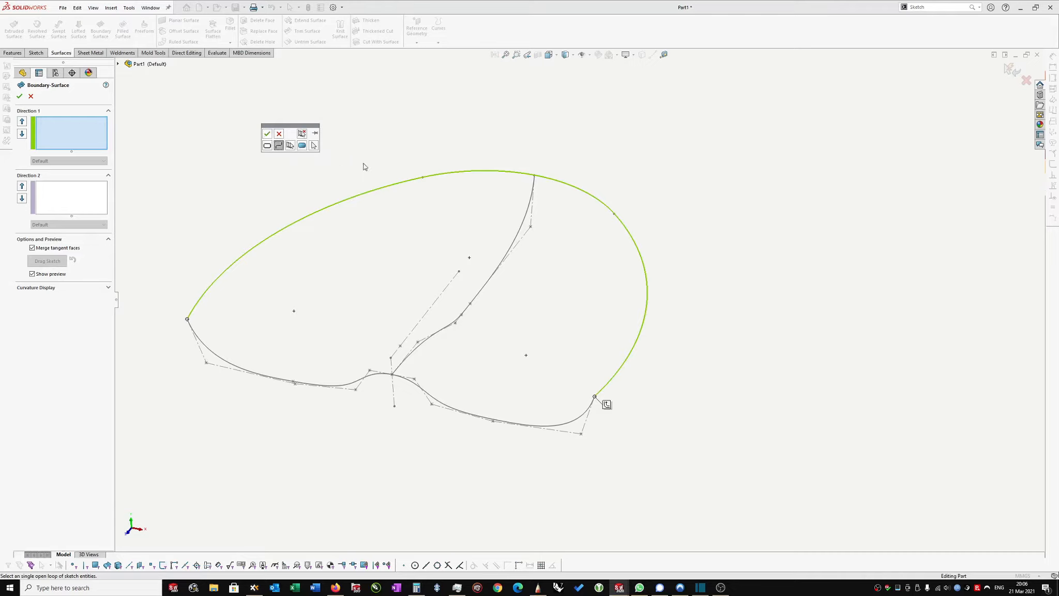
left_click(266, 134)
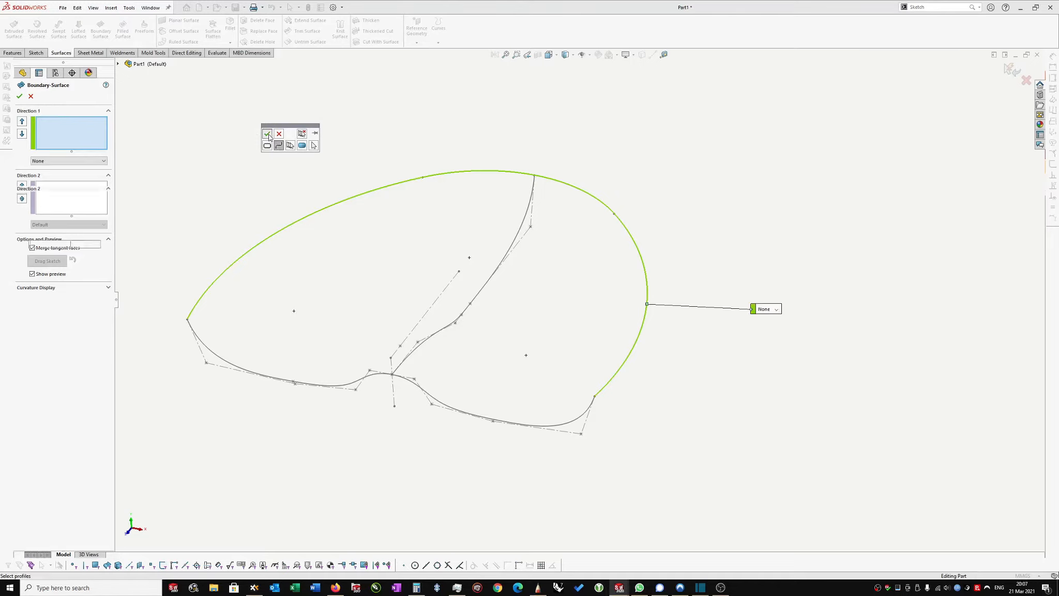
Add the wavy front spline as the second open loop in Direction 1.
right_click(59, 132)
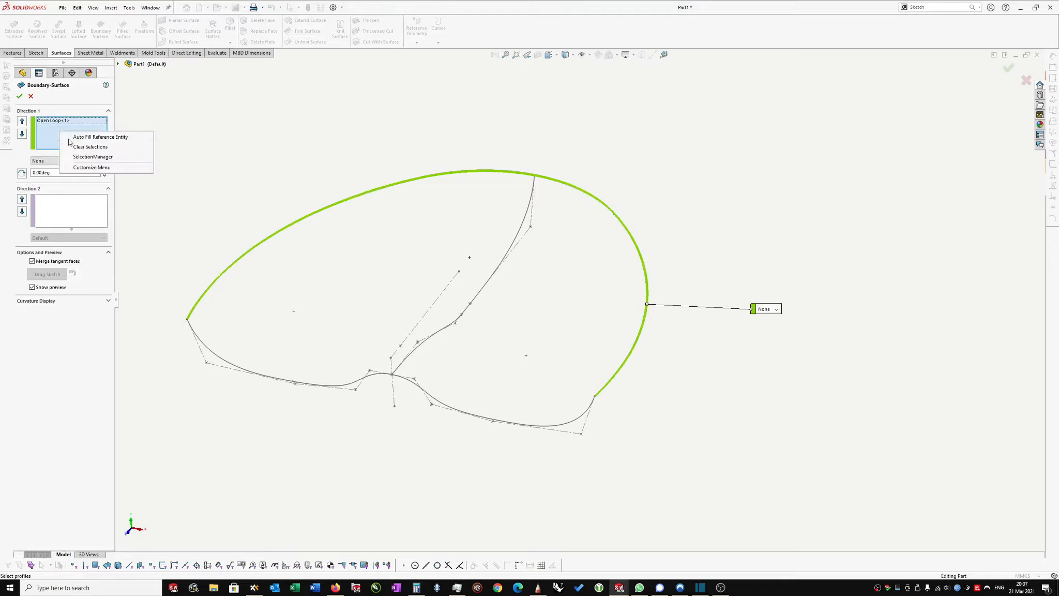
left_click(90, 157)
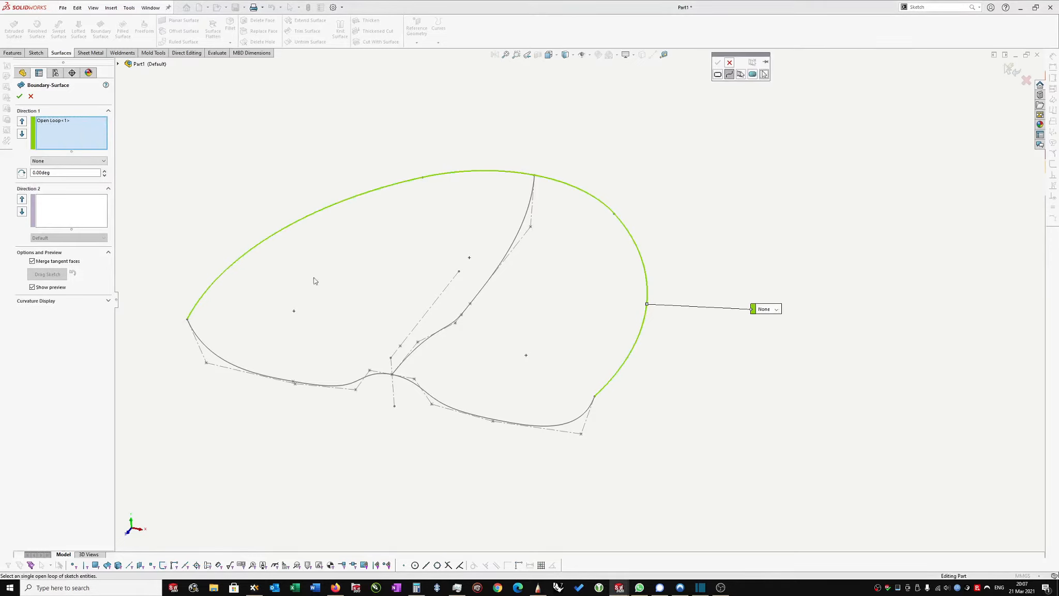
left_click(207, 347)
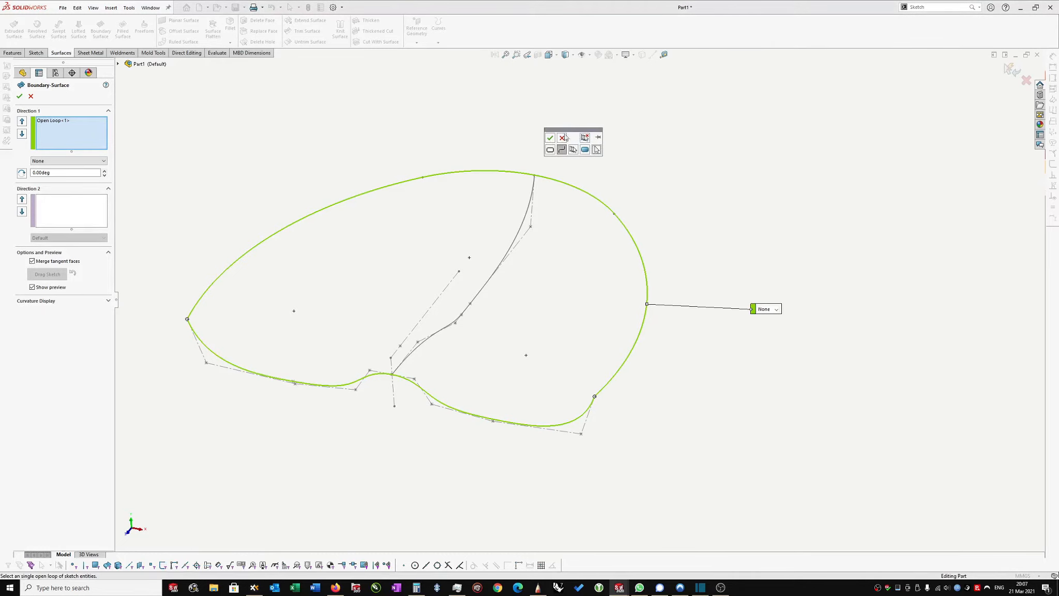
left_click(549, 135)
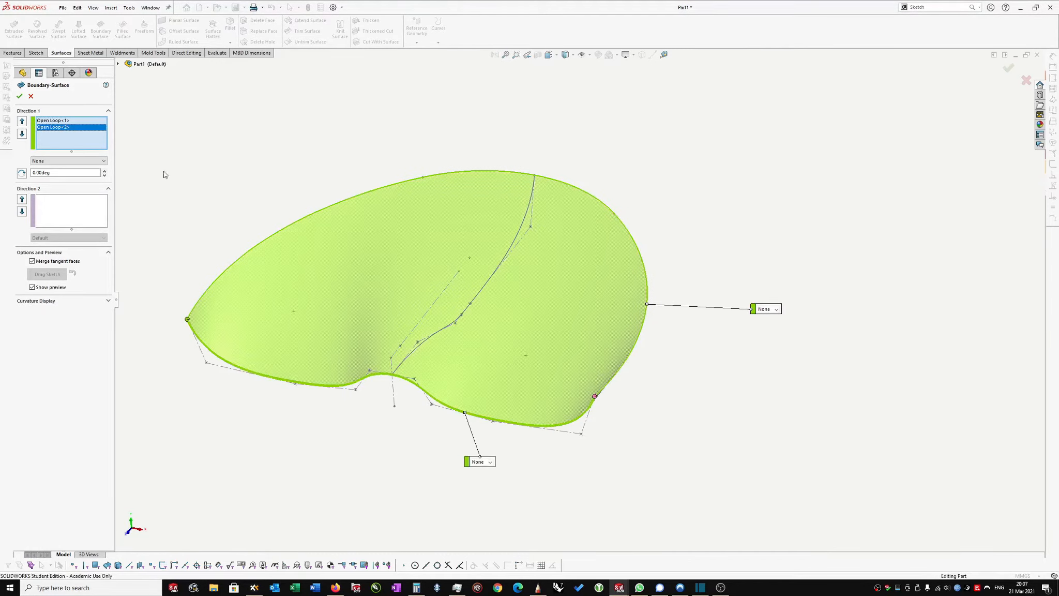
left_click(55, 200)
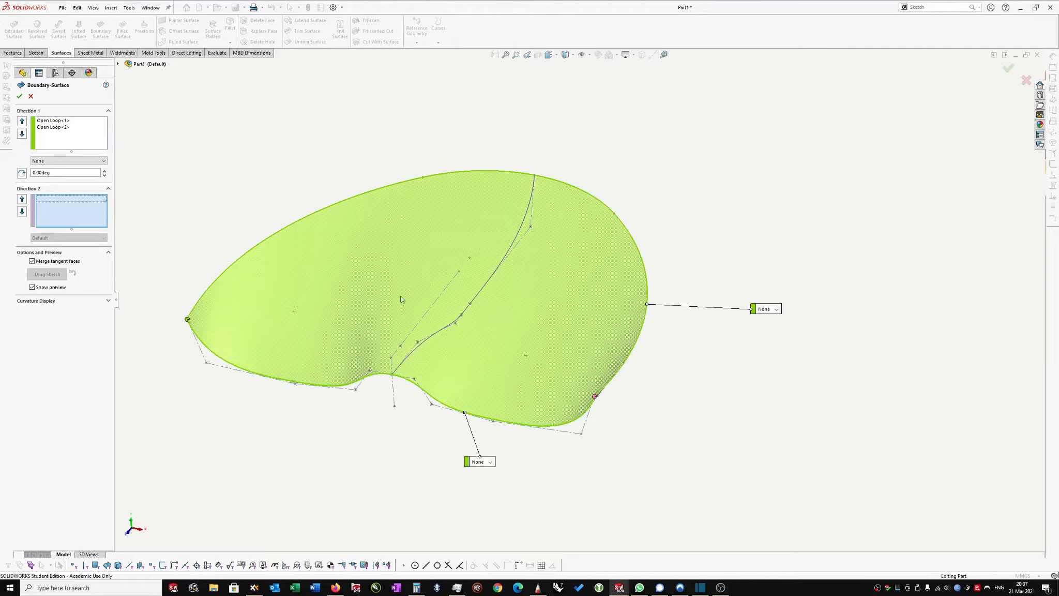
left_click(419, 350)
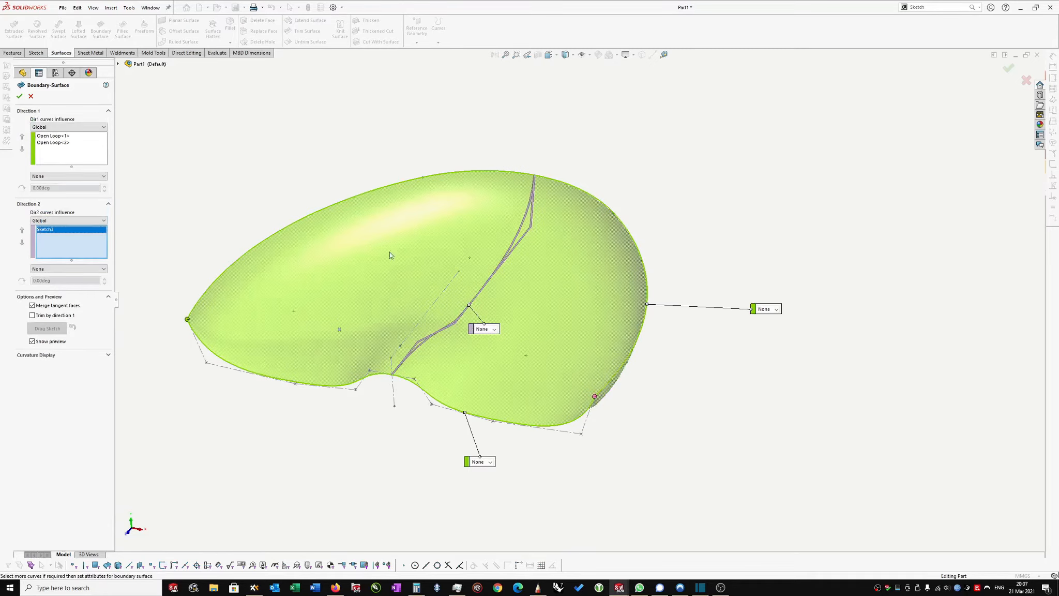
right_click(52, 231)
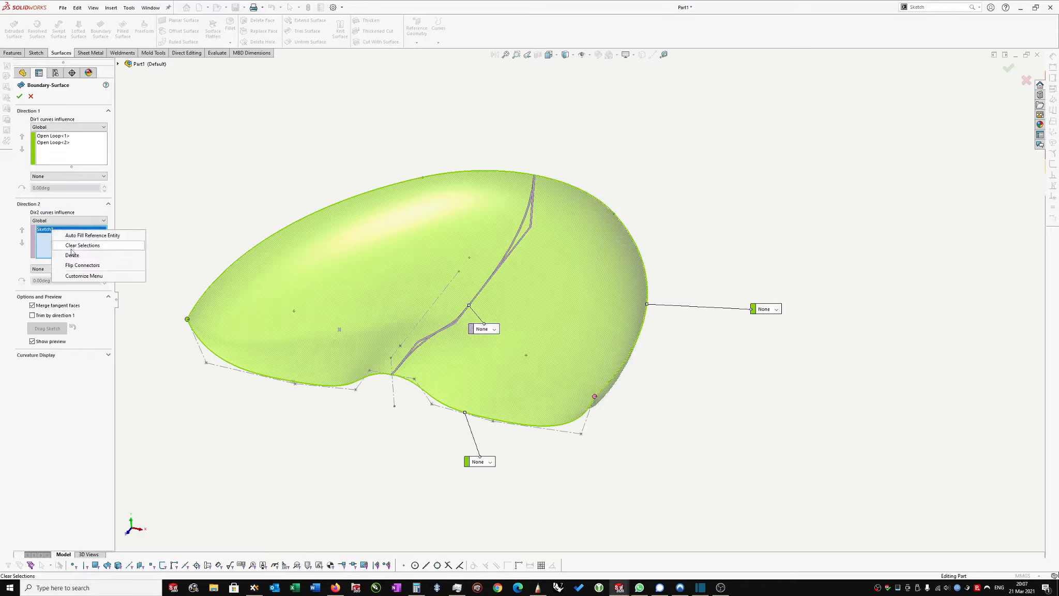
left_click(78, 246)
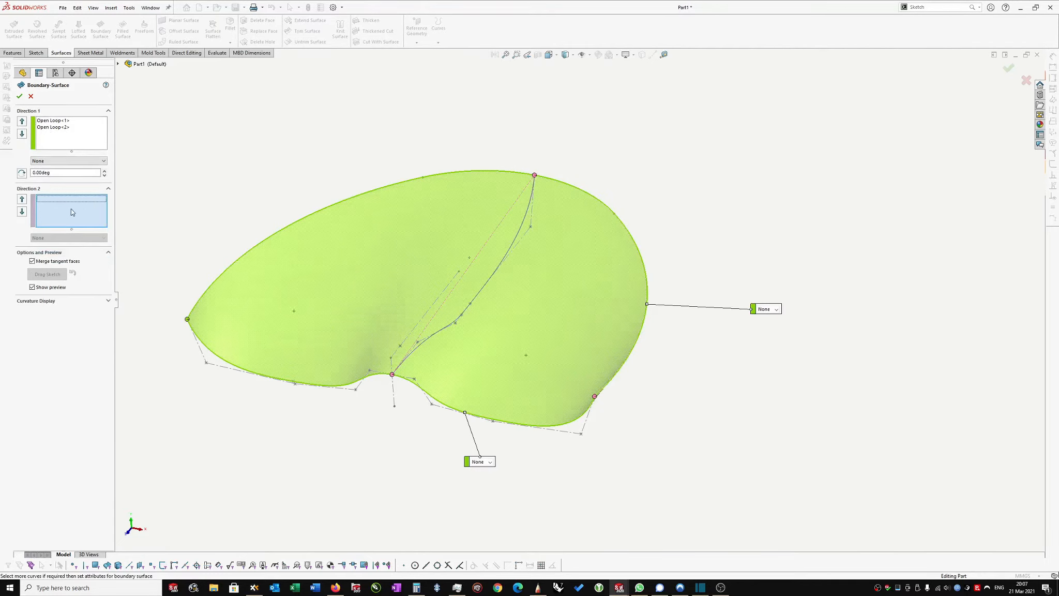
Try the centre spline alone as an open loop for Direction 2, inspect the surface preview, and clear the selection.
right_click(75, 213)
left_click(104, 237)
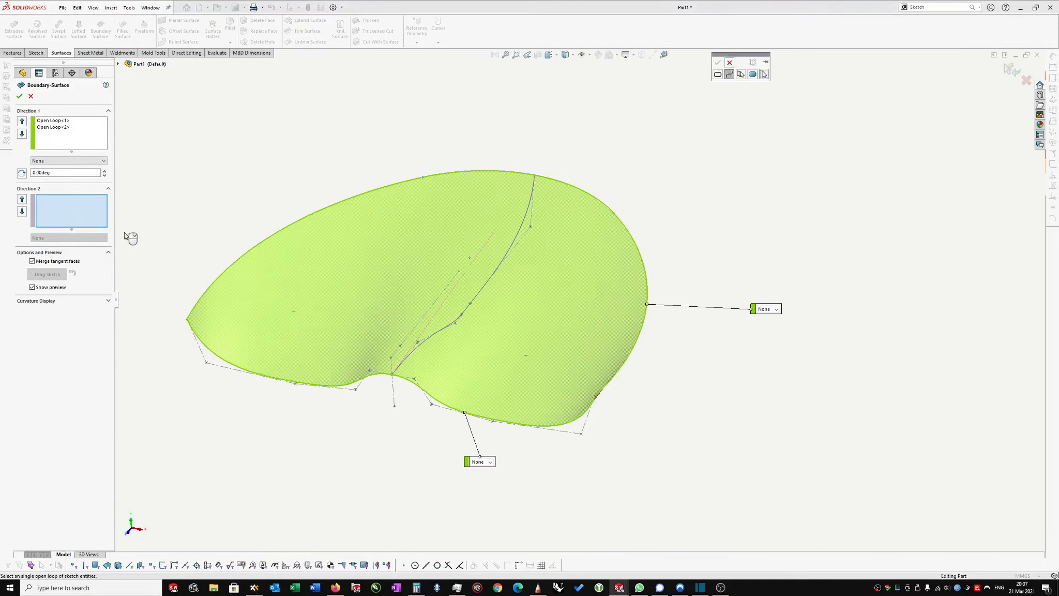
left_click(418, 344)
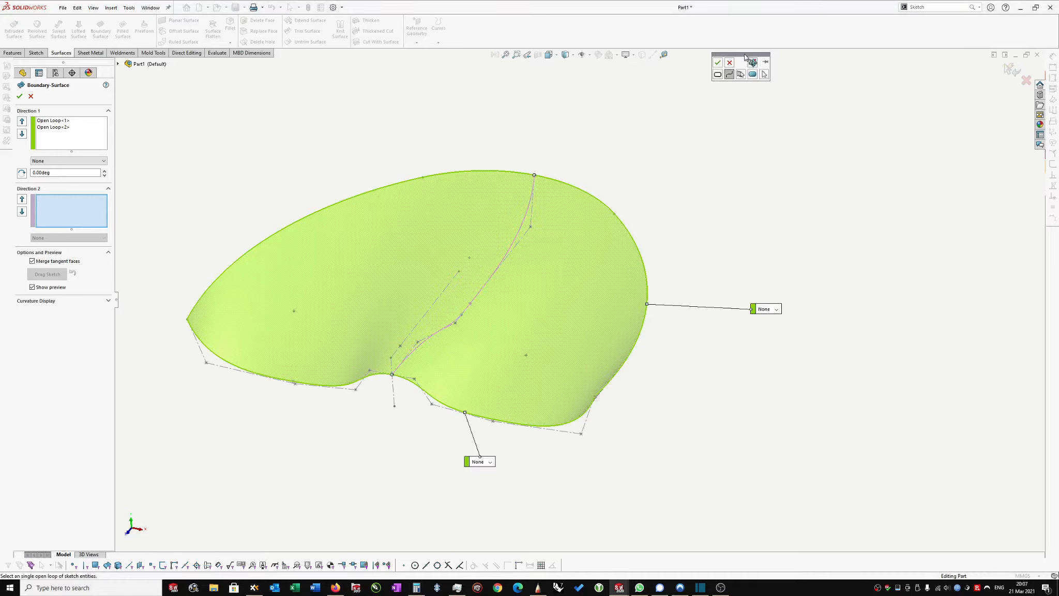
left_click_drag(745, 57, 282, 181)
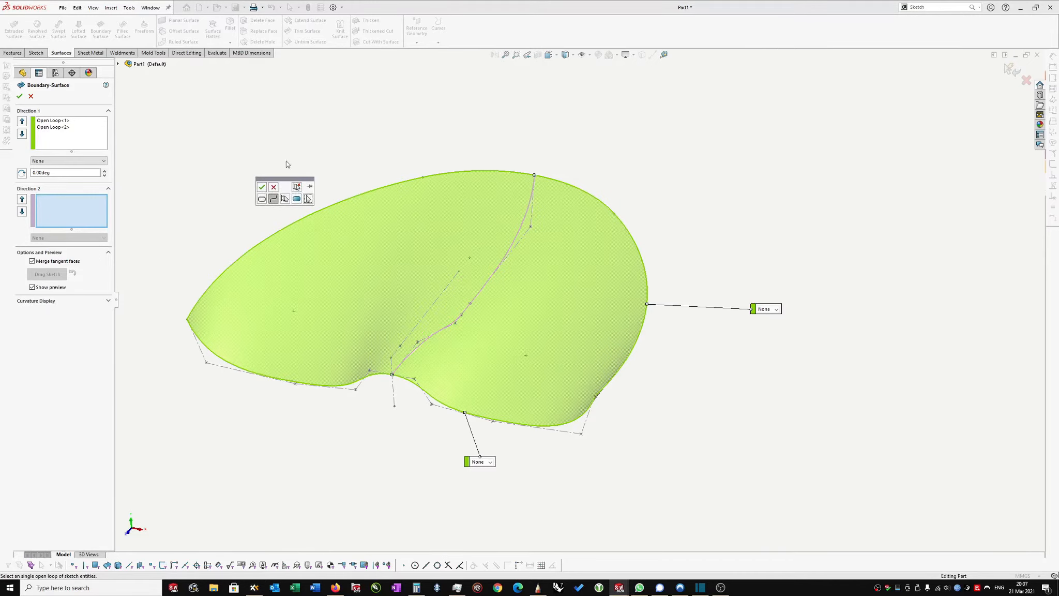
left_click(261, 188)
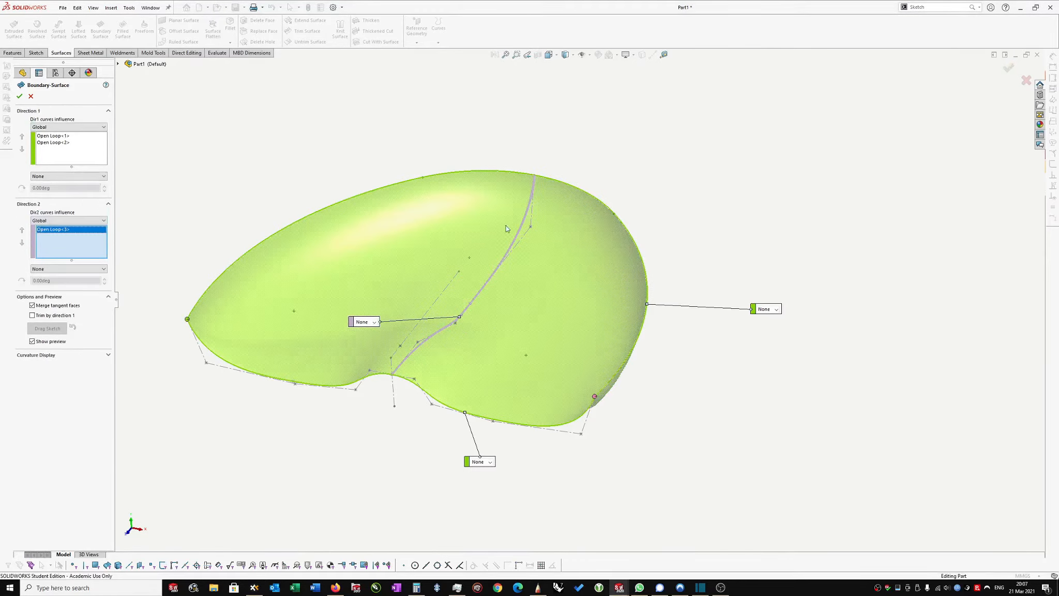
scroll(665, 229, "up", 1)
scroll(674, 223, "down", 1)
middle_click_drag(668, 173, 465, 268)
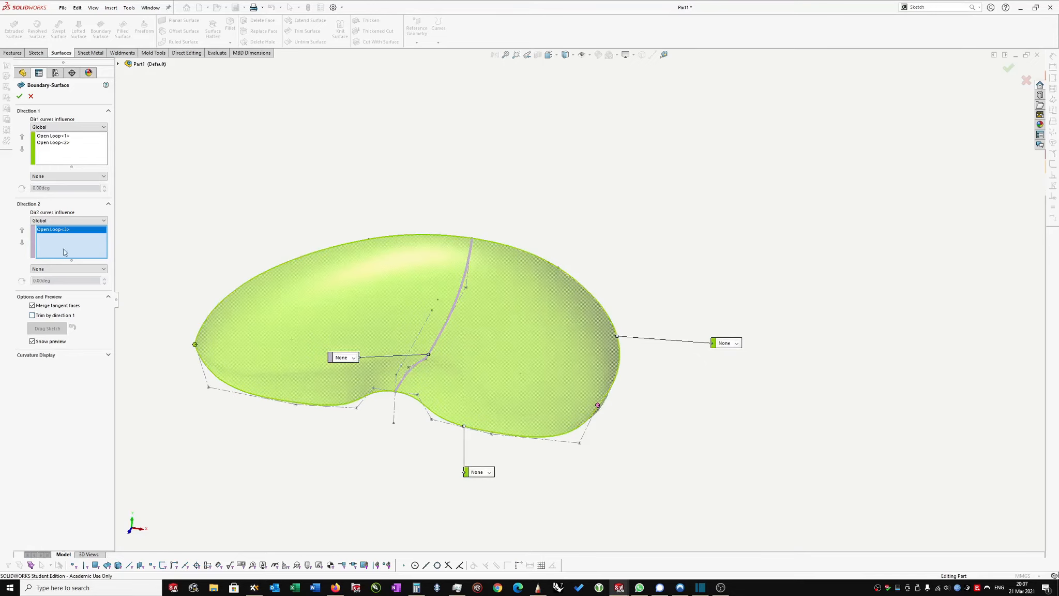
right_click(53, 229)
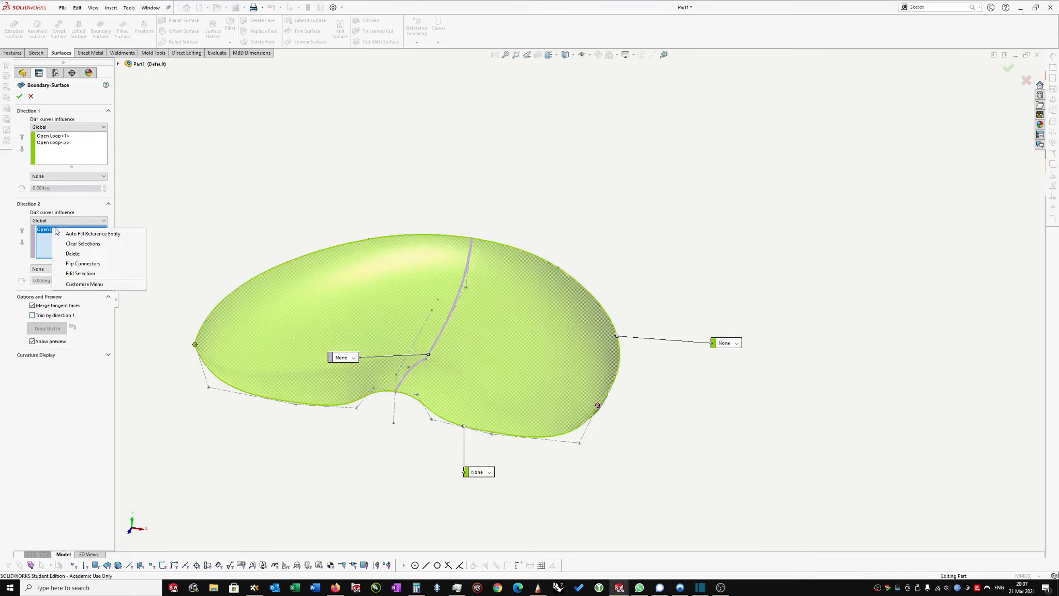
left_click(76, 246)
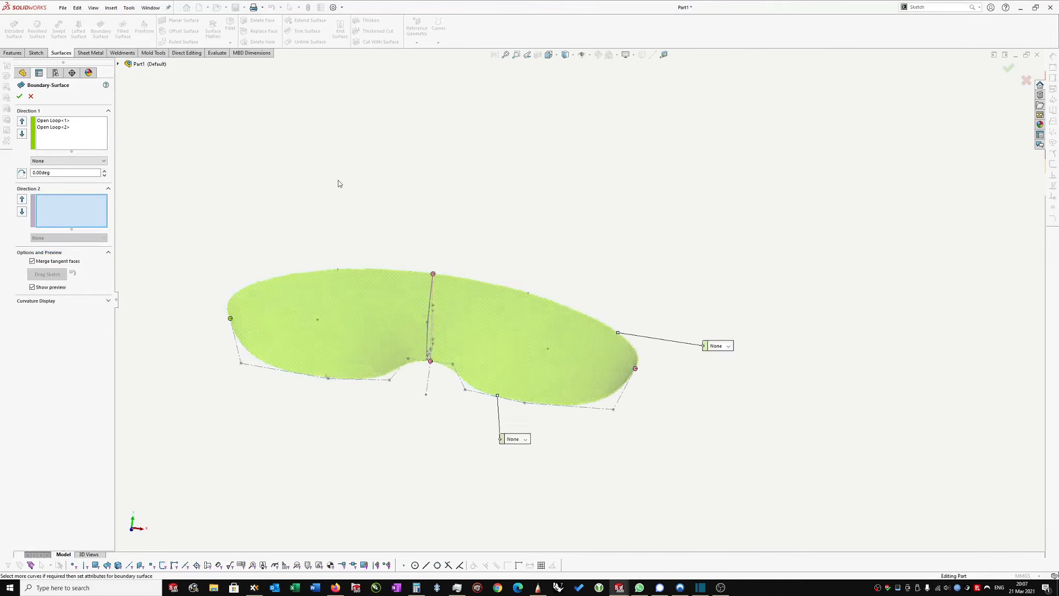
Turn on the mesh preview in the boundary surface's curvature display options.
middle_click_drag(338, 184, 2, 334)
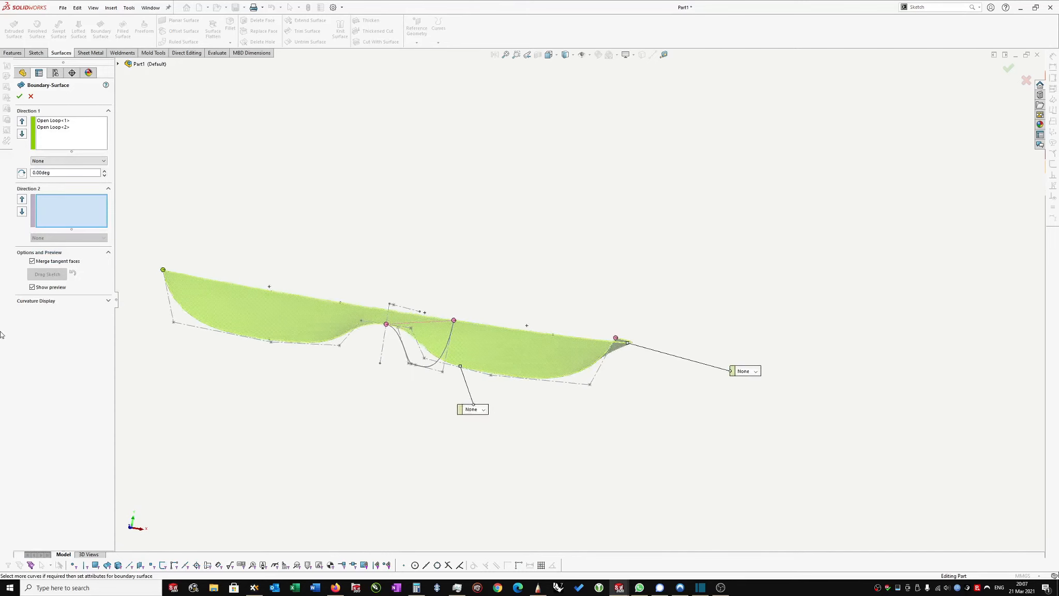
left_click(108, 301)
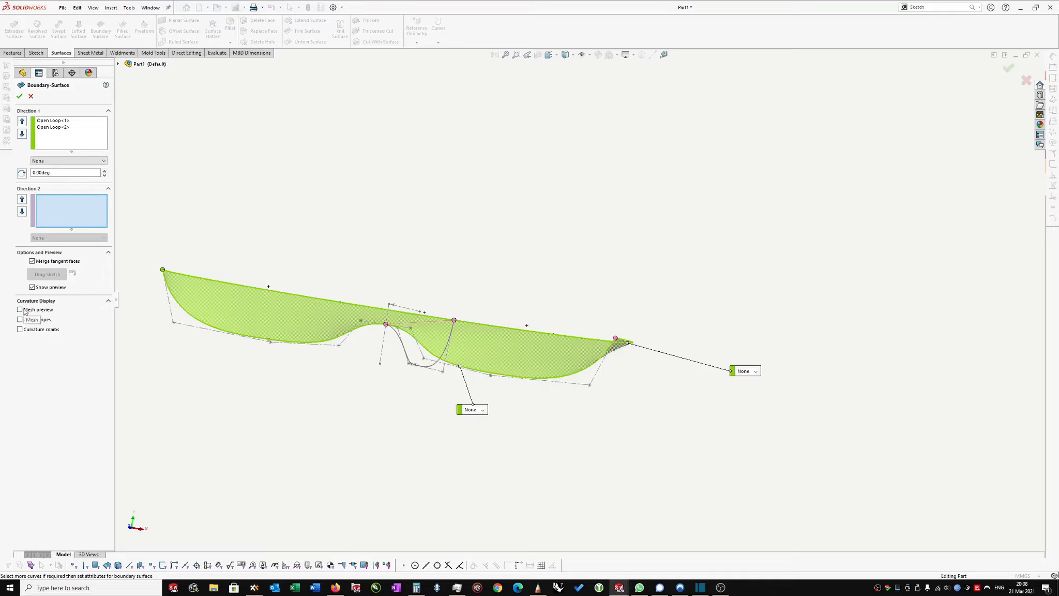
middle_click_drag(155, 300, 372, 301)
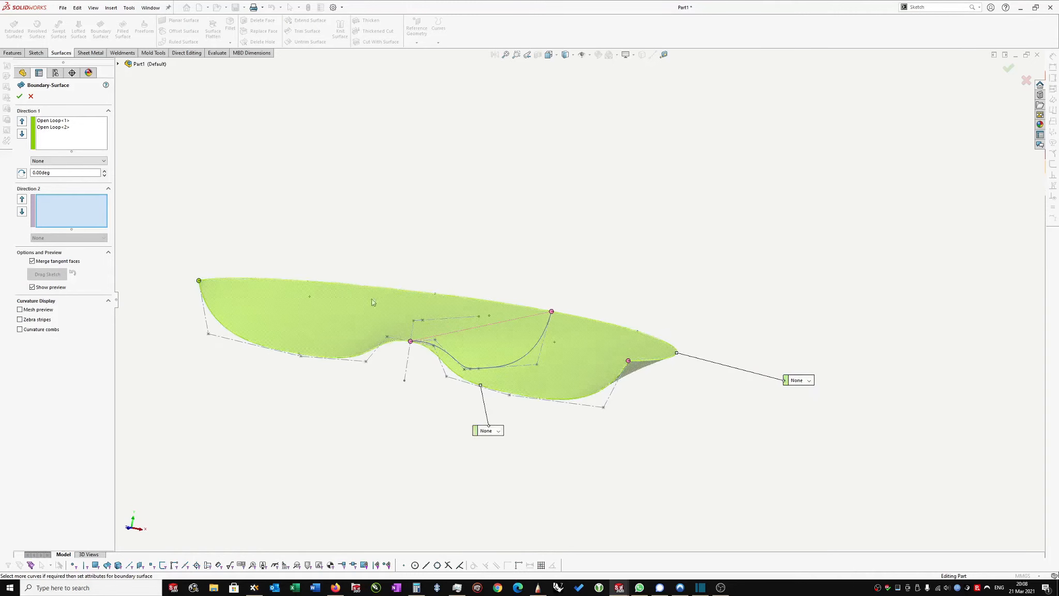
middle_click_drag(354, 340, 458, 294)
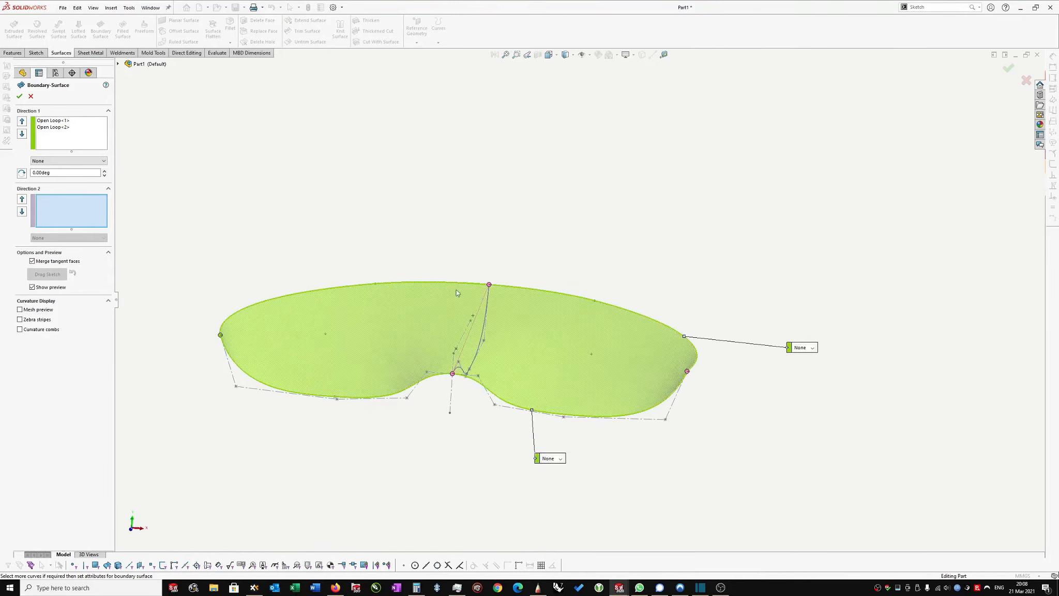
left_click(20, 309)
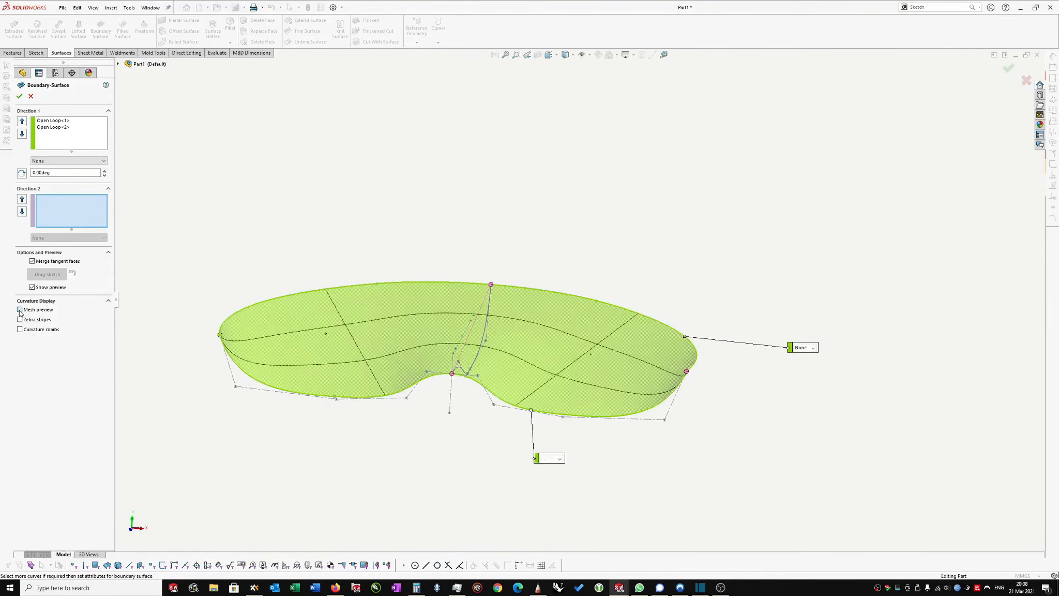
Inspect the boundary surface preview with zebra stripes and curvature combs, and turn both displays off again.
middle_click_drag(248, 310, 293, 276)
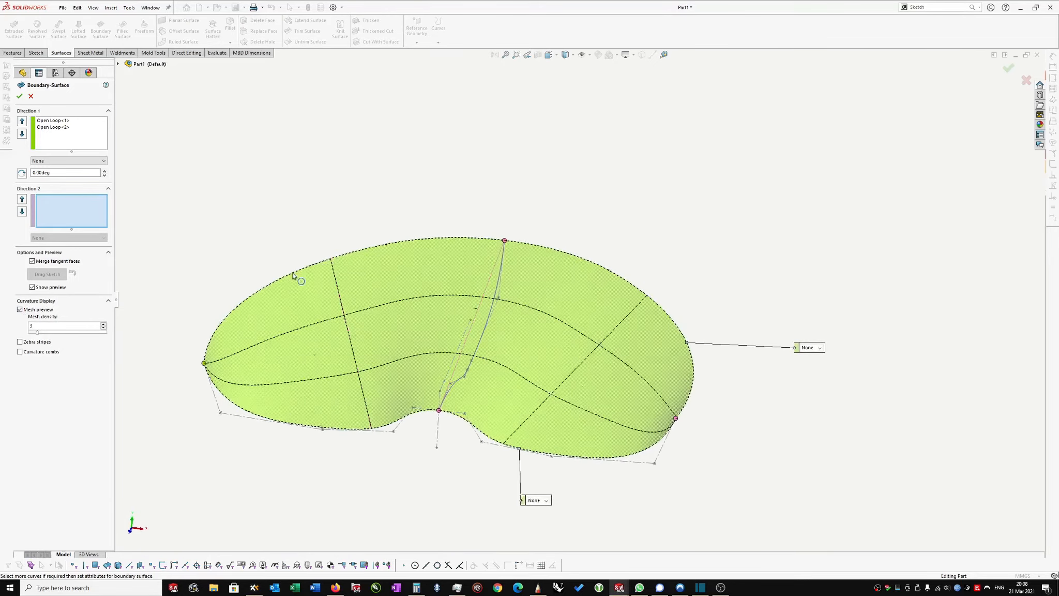
left_click(20, 341)
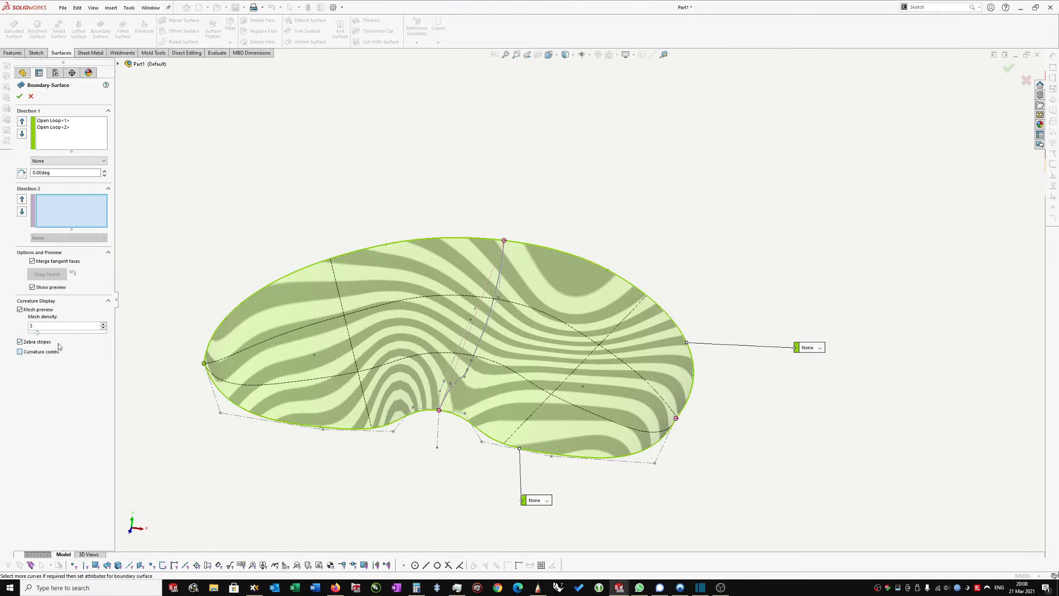
left_click(46, 351)
middle_click_drag(171, 328, 383, 242)
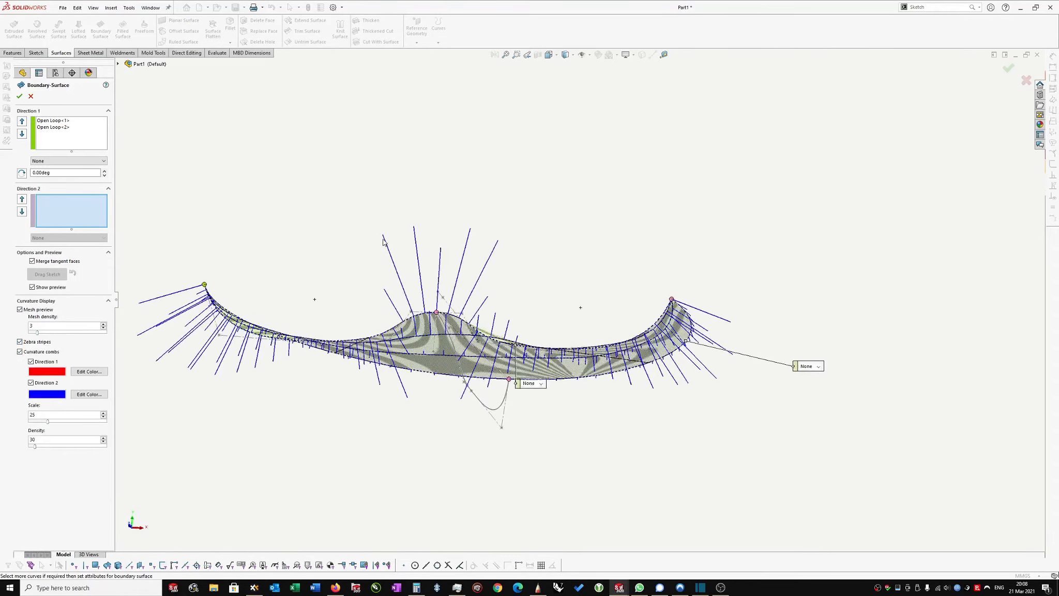
left_click(19, 351)
left_click(19, 342)
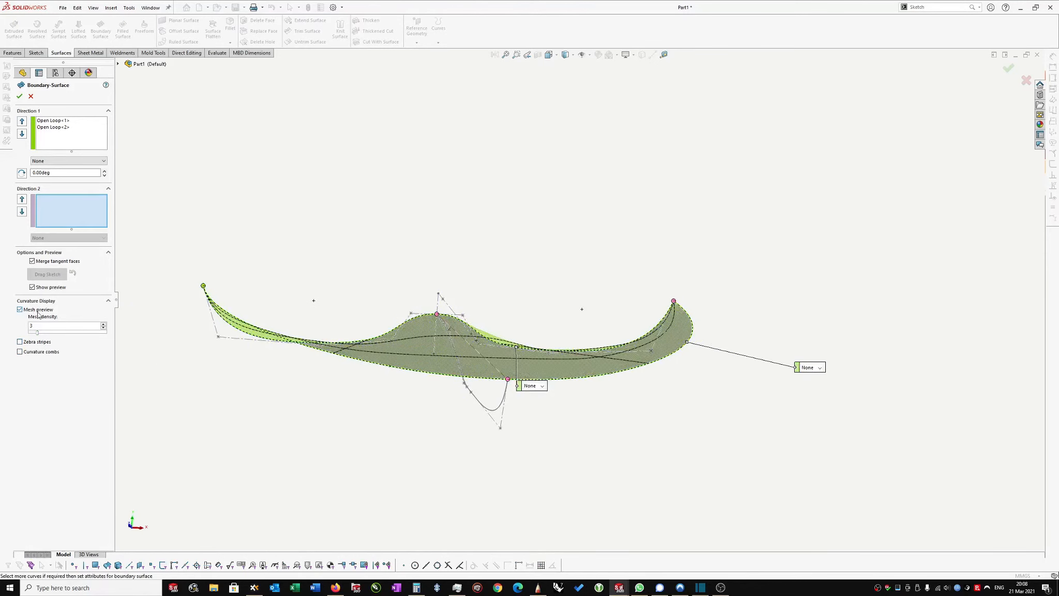
Set the centre spline as an open loop for Direction 2 and accept the boundary surface.
middle_click_drag(408, 307, 307, 249)
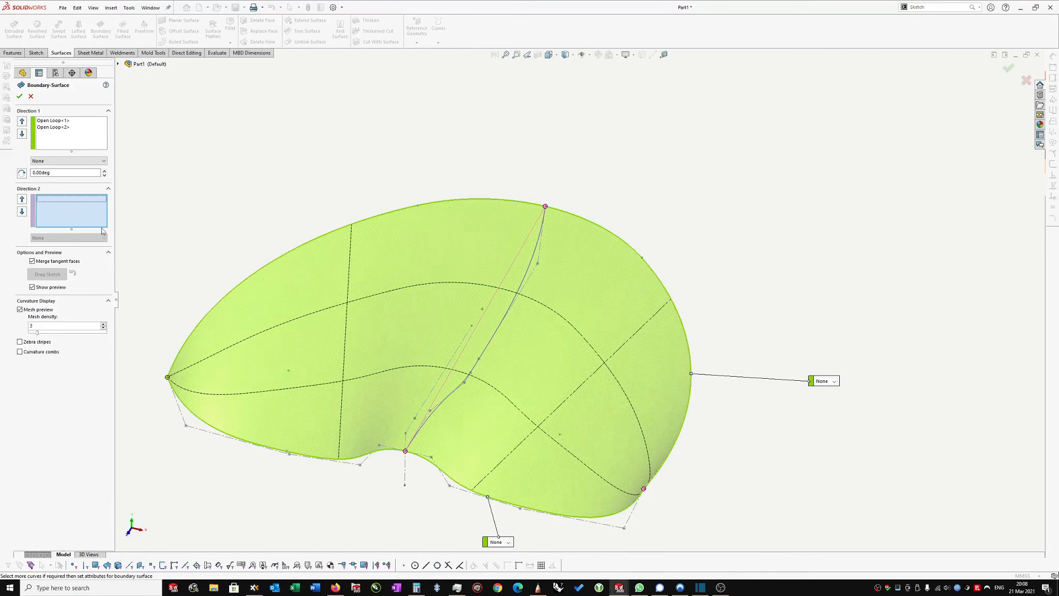
right_click(91, 216)
left_click(116, 242)
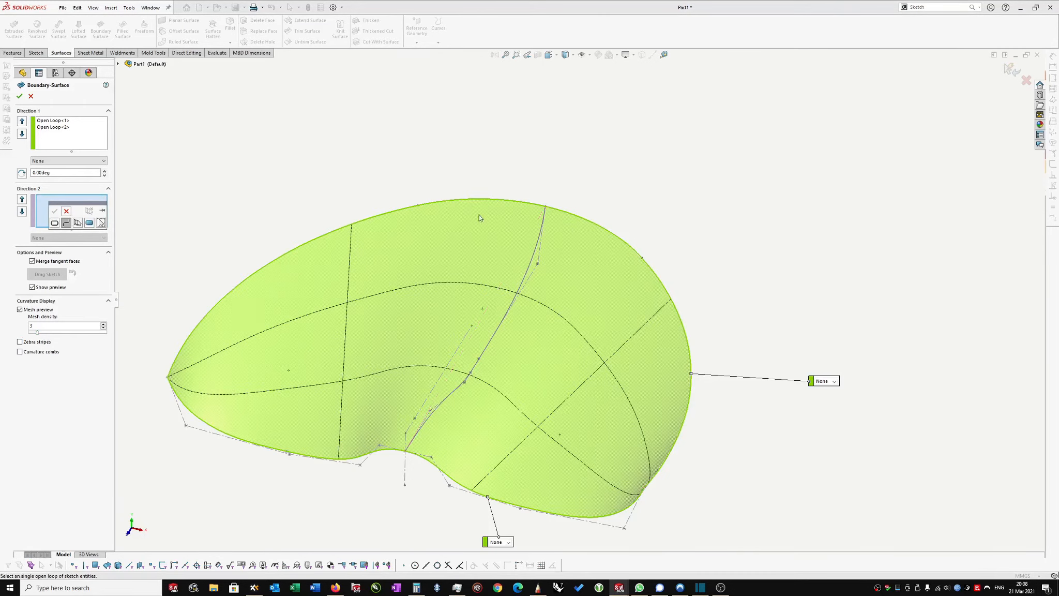
middle_click_drag(479, 214, 453, 384)
left_click(486, 354)
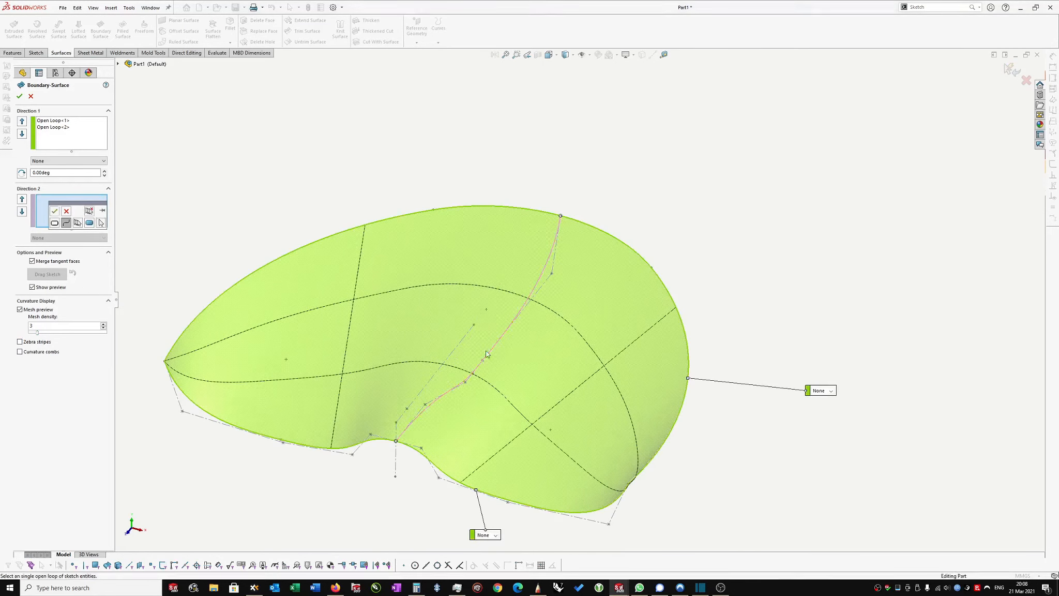
left_click(54, 212)
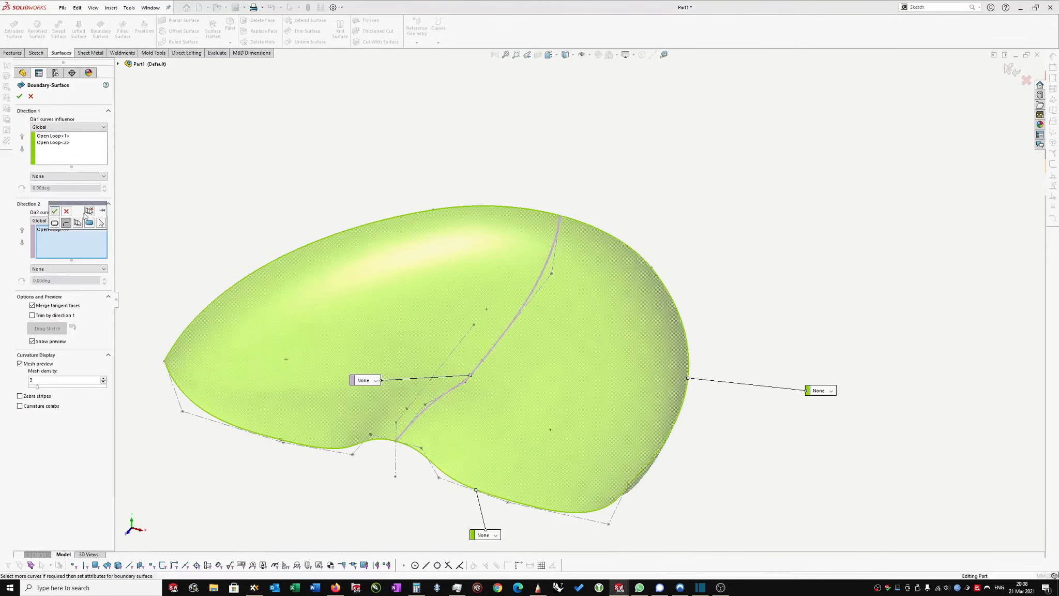
middle_click_drag(406, 185, 403, 372)
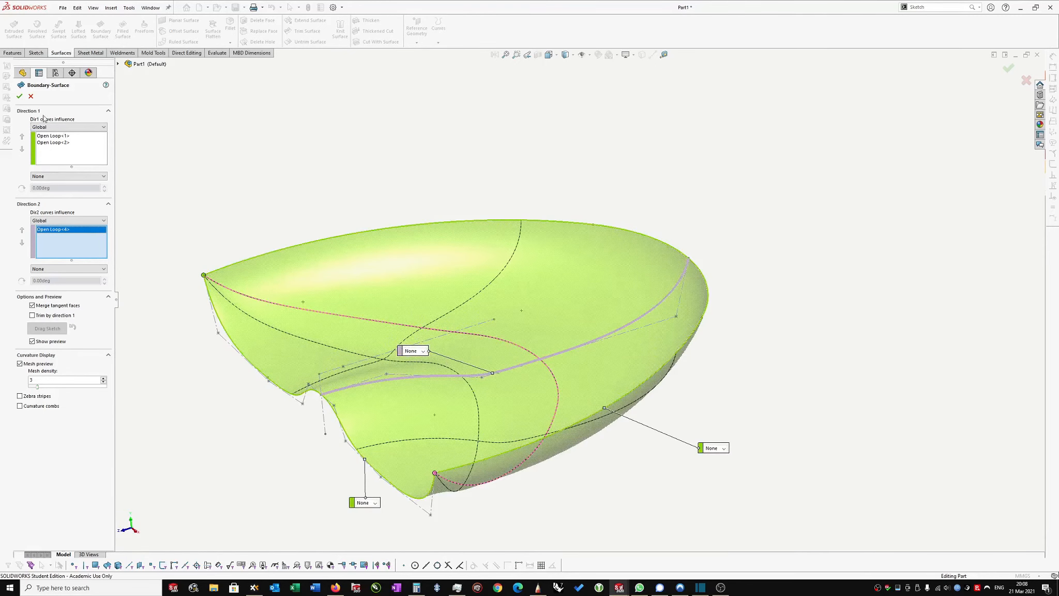
left_click(19, 96)
Reshape the boundary surface by moving the front spline's end control point to about X -191 mm, Y -44 mm.
middle_click_drag(875, 294, 326, 430)
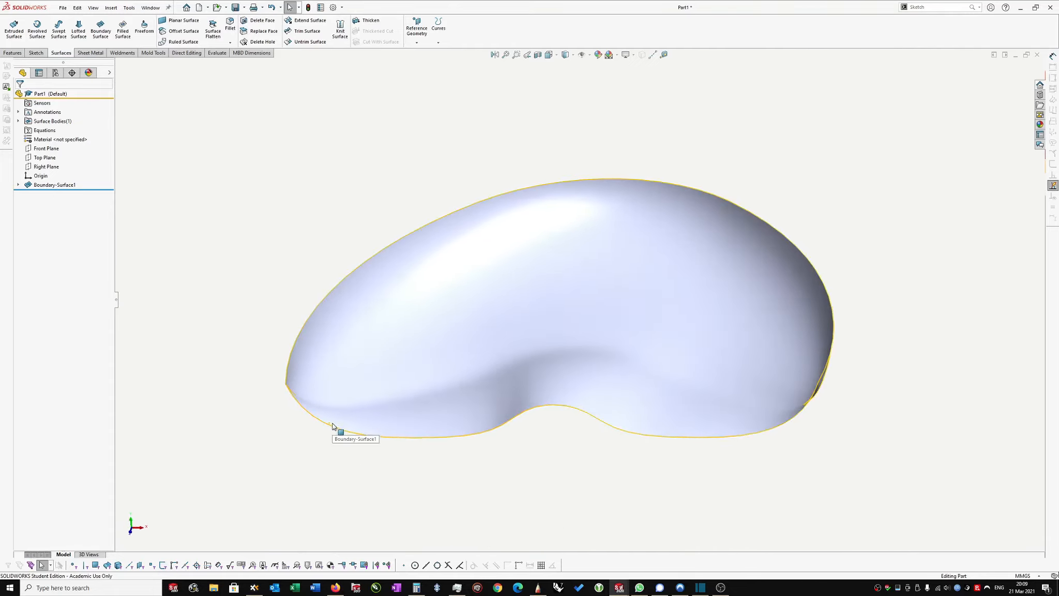
left_click(333, 428)
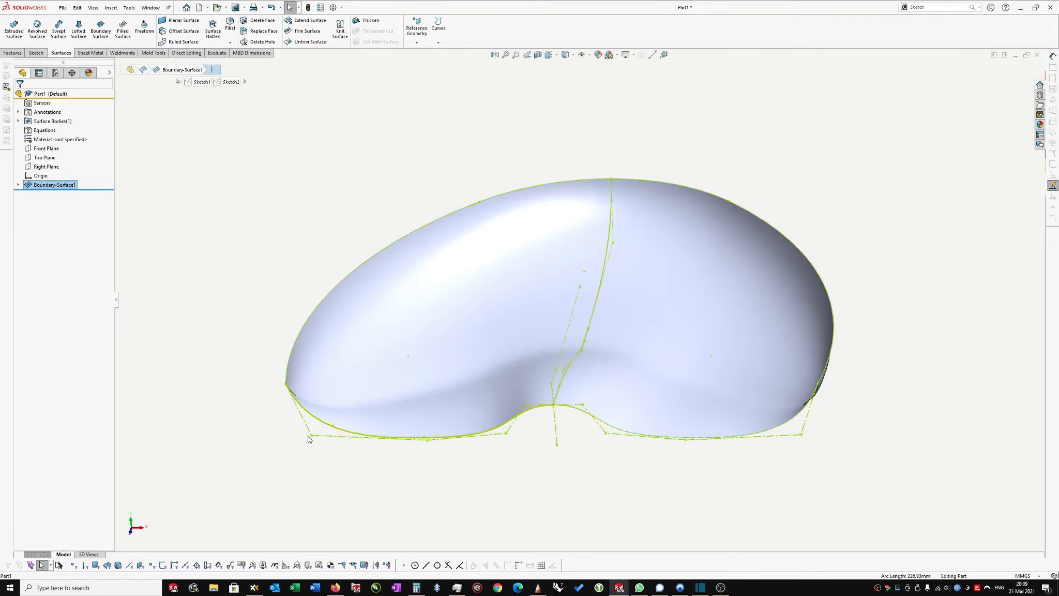
left_click(310, 435)
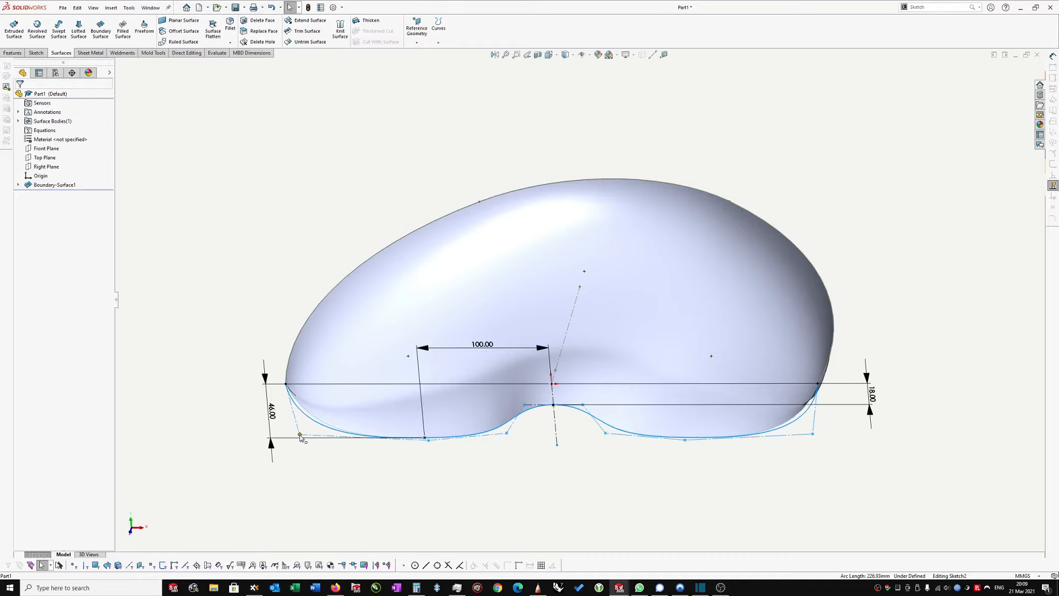
left_click_drag(300, 434, 300, 435)
middle_click_drag(444, 435, 442, 445)
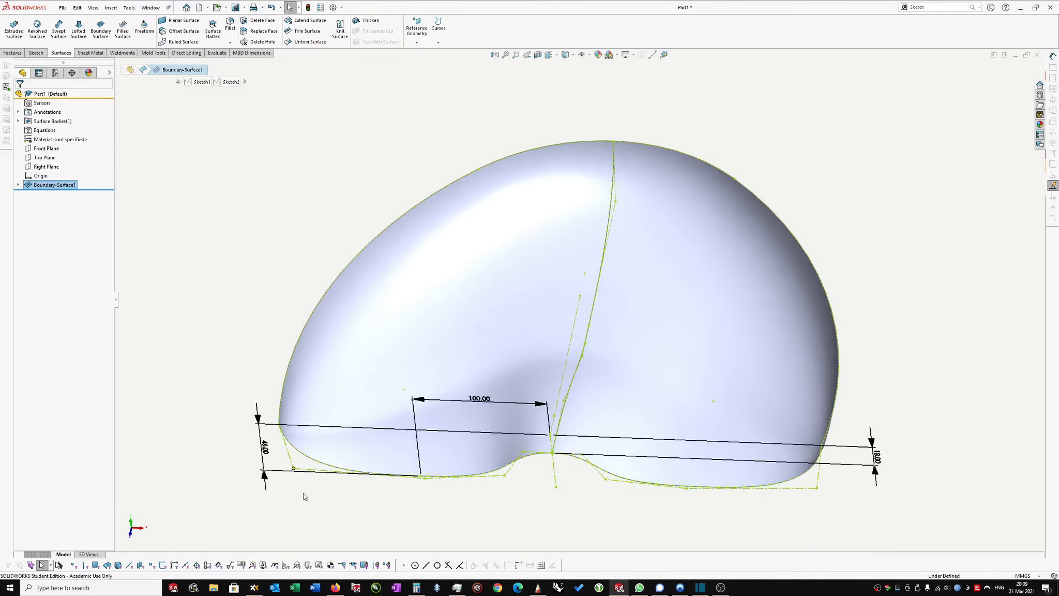
mouse_move(294, 468)
left_mouse_down()
mouse_move(315, 472)
mouse_move(302, 471)
left_mouse_up()
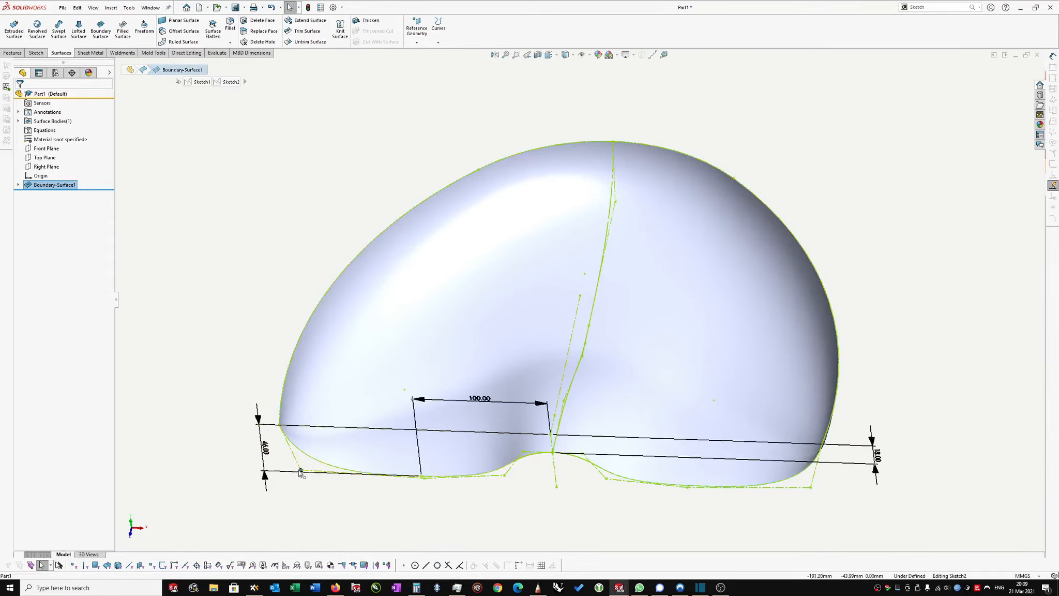
left_click(442, 497)
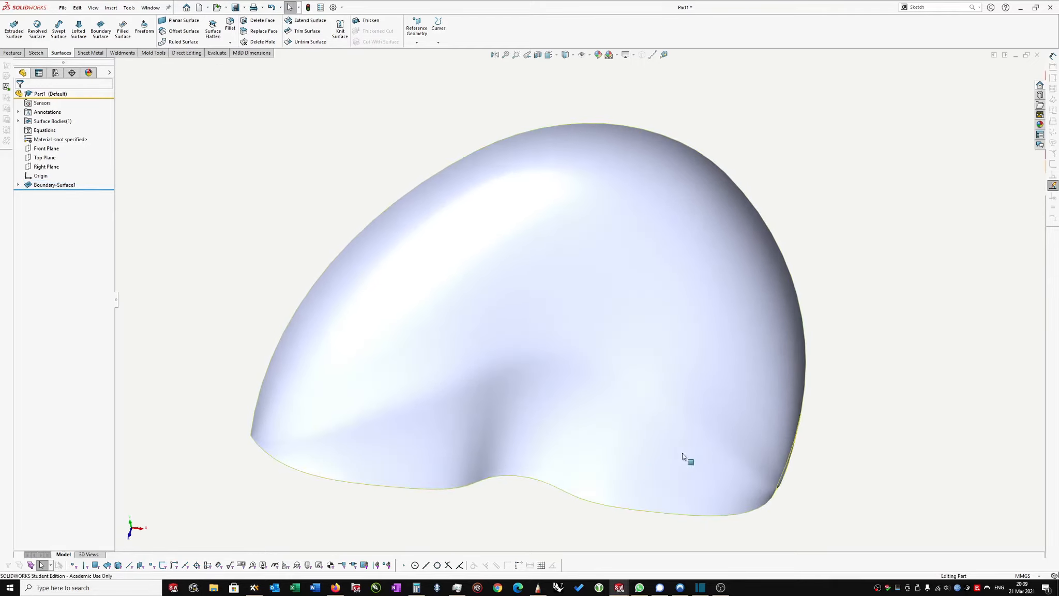
Create a reference plane offset 5 mm below the Top Plane.
middle_click_drag(683, 458, 352, 343)
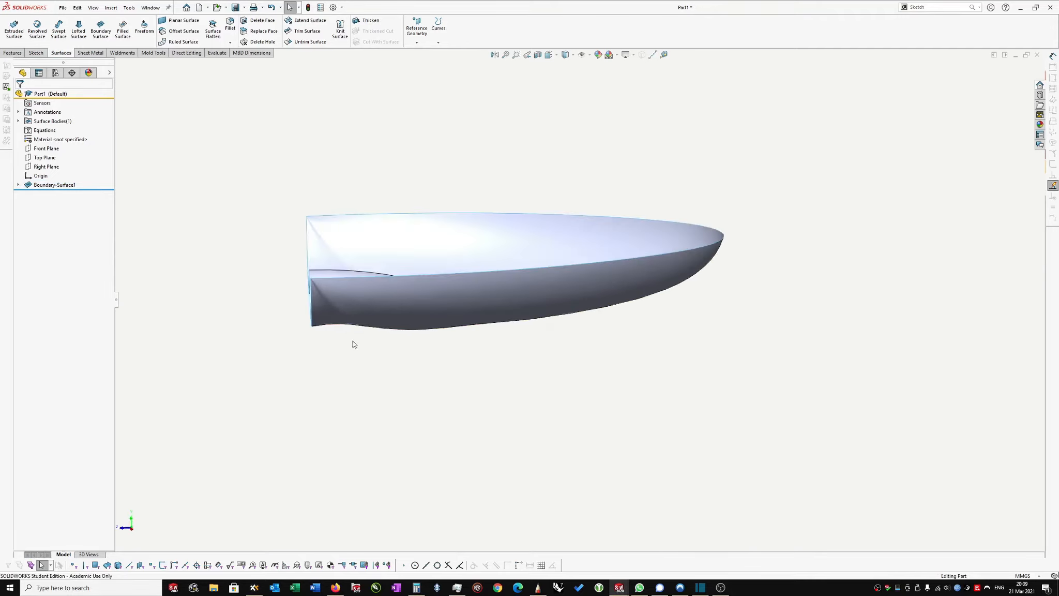
middle_click_drag(579, 353, 725, 271)
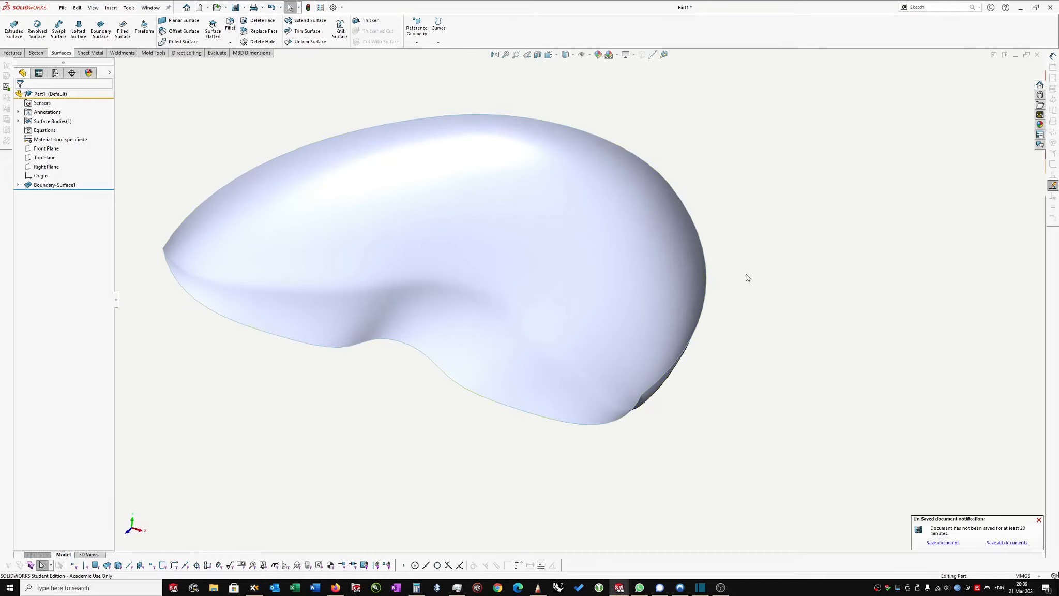
left_click(43, 159)
mouse_move(520, 236)
middle_mouse_down()
mouse_move(520, 219)
mouse_move(488, 204)
middle_mouse_up()
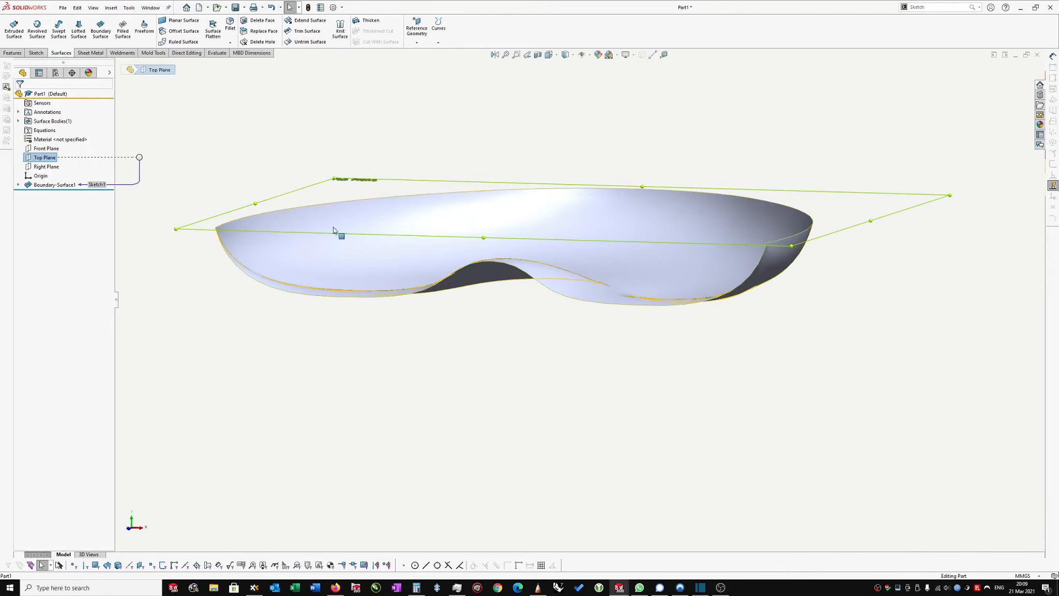
middle_click_drag(227, 236, 182, 235)
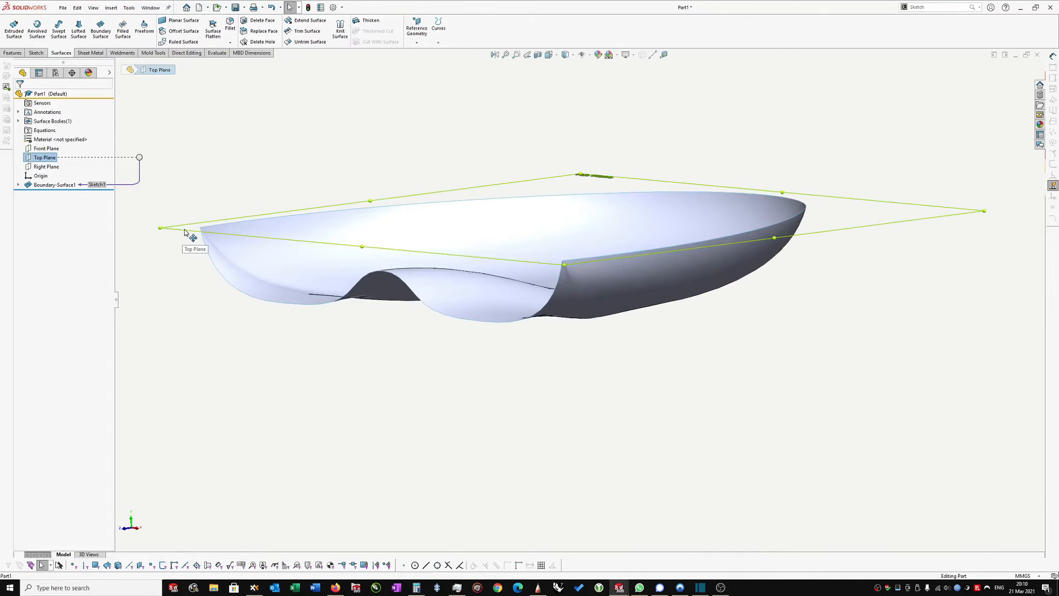
left_click_drag(185, 232, 189, 253, "ctrl")
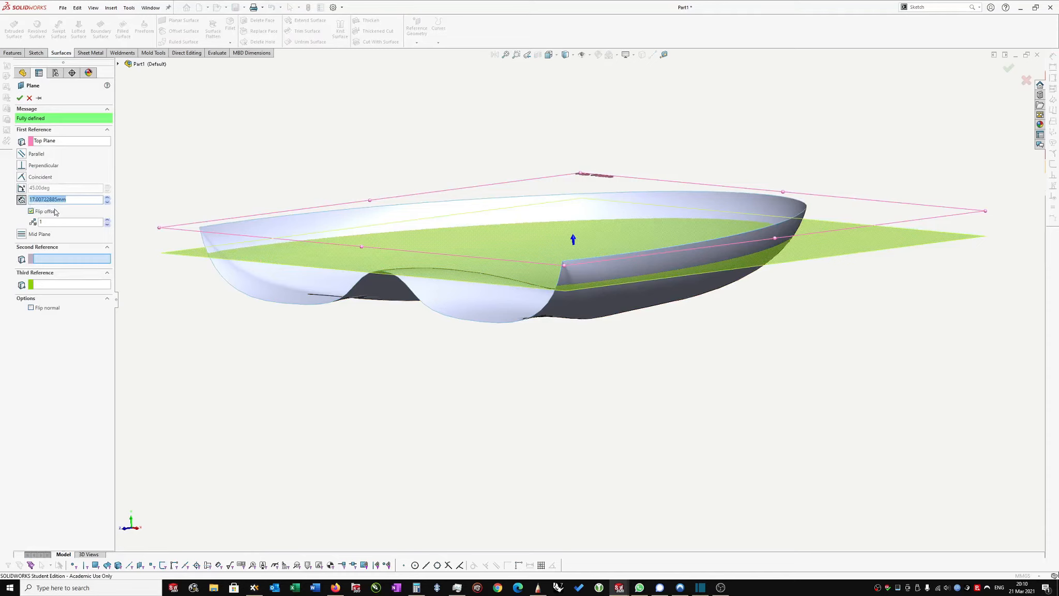
type("5")
key("Return")
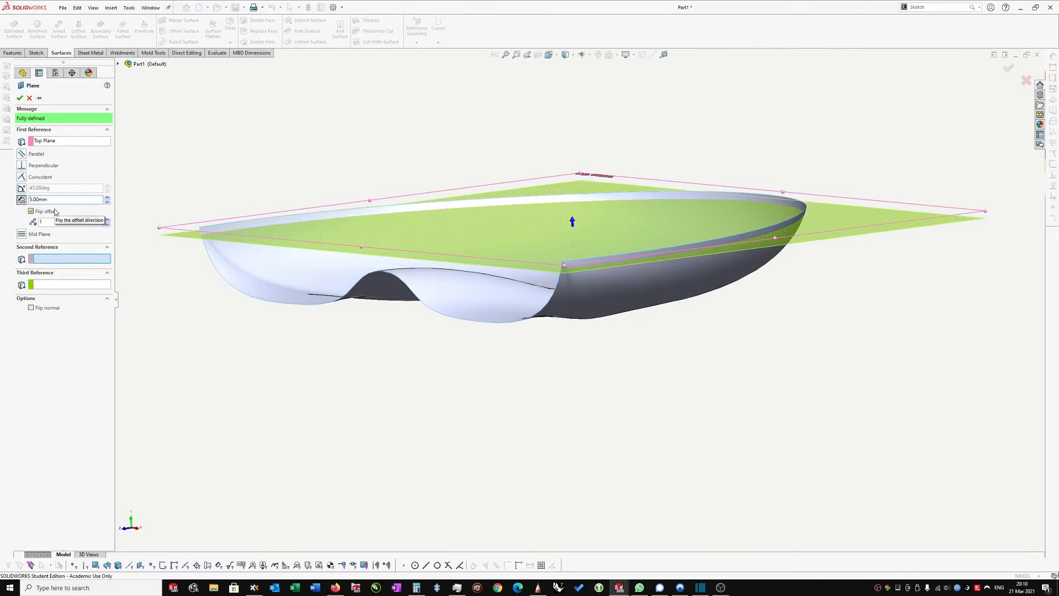
left_click(19, 98)
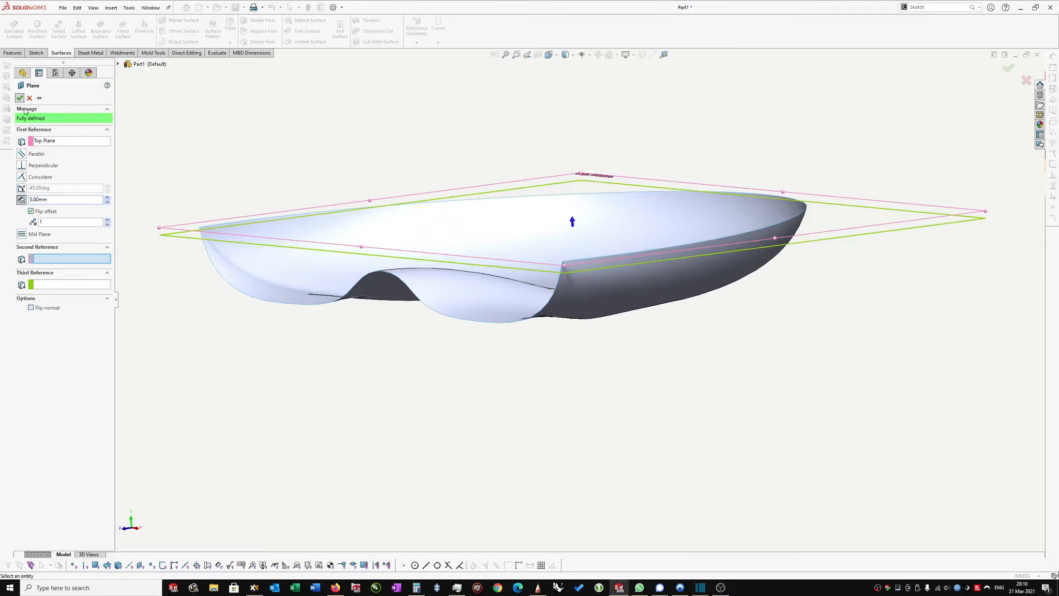
On the new plane, sketch an 8 mm outward offset of the surface's three outer arc edges and place its dimension clear of the outline.
left_click(182, 237)
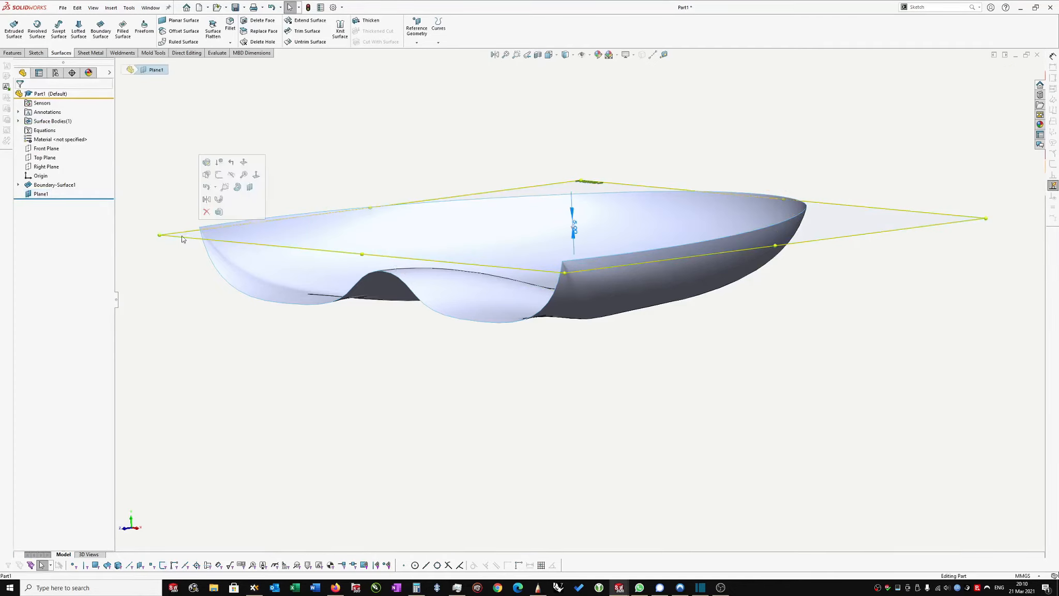
left_click(219, 175)
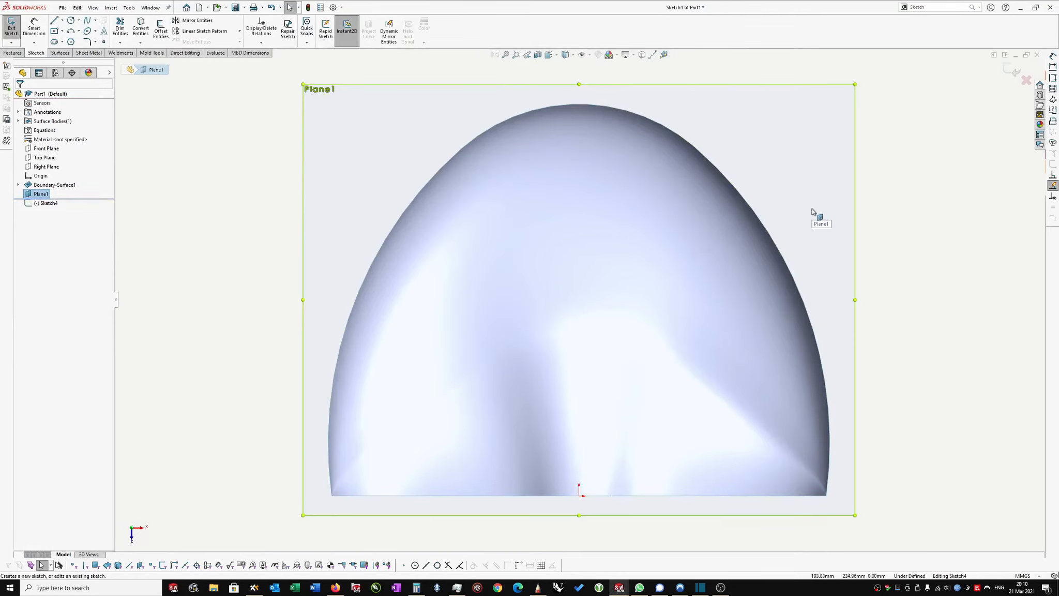
scroll(767, 218, "up", 1)
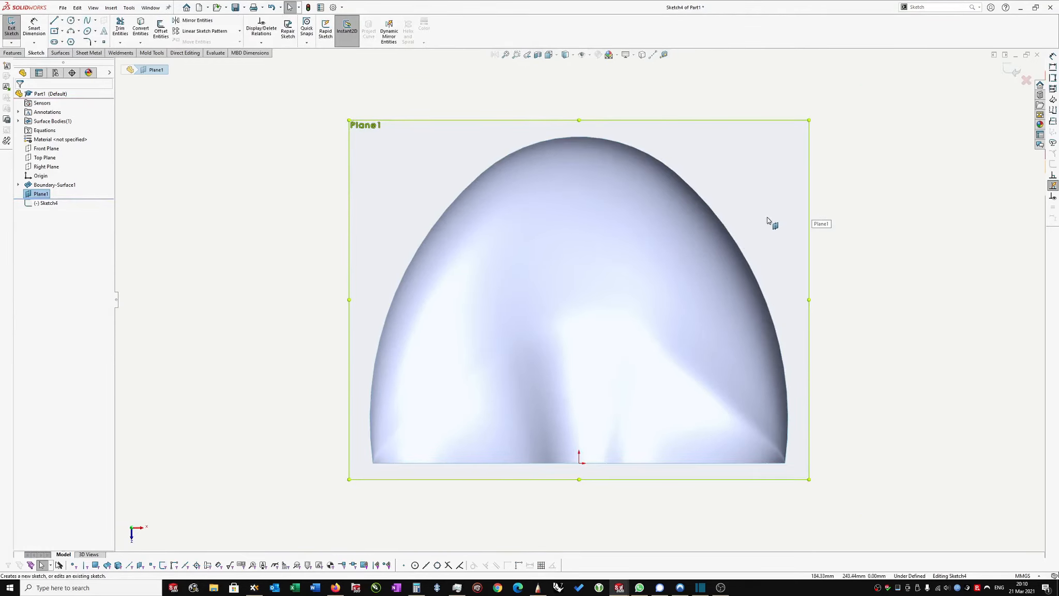
left_click(739, 242)
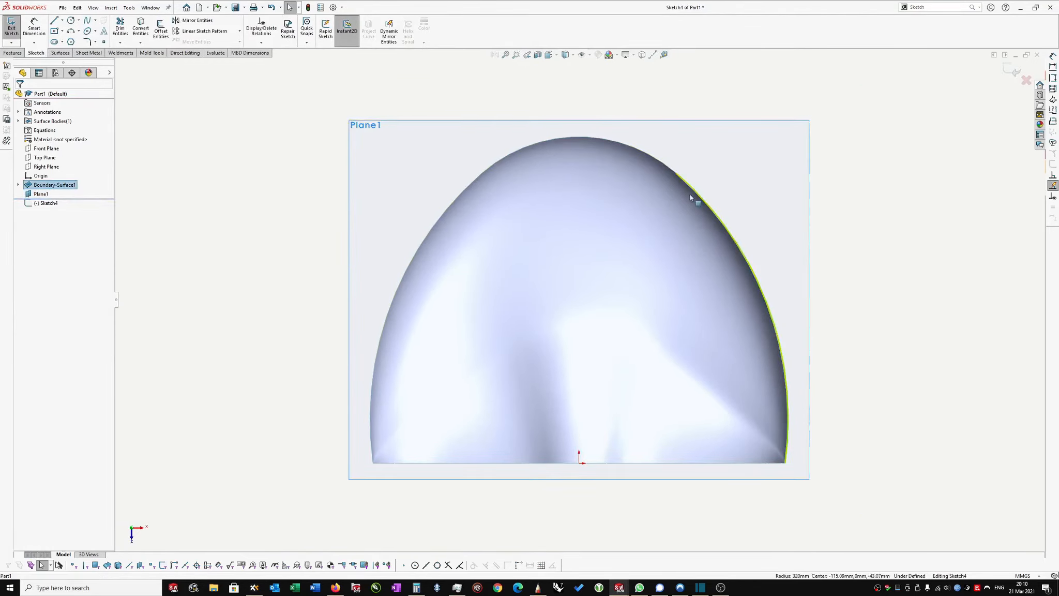
left_click(658, 164, "ctrl")
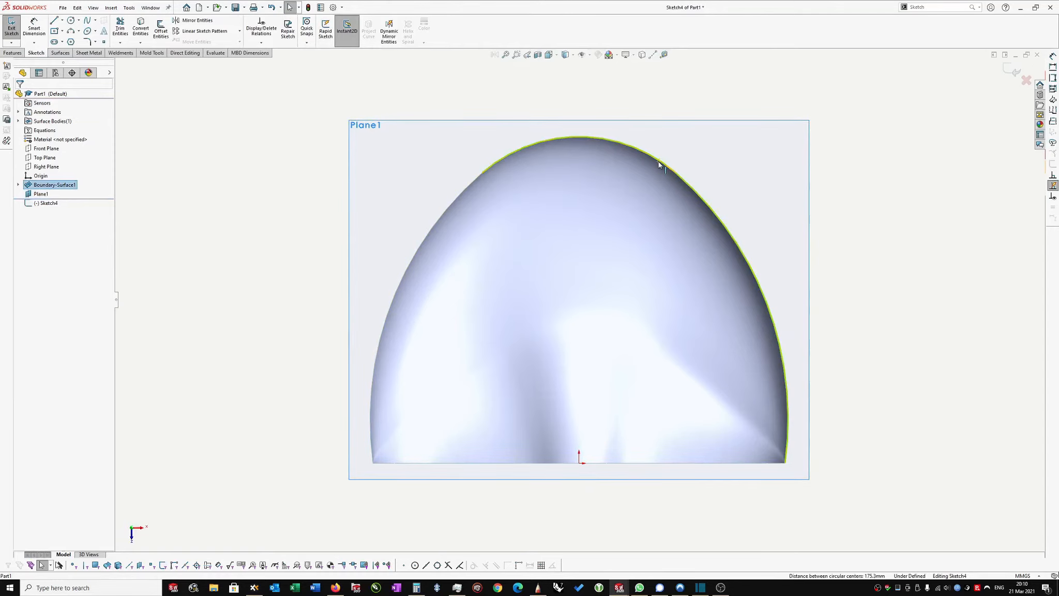
left_click(427, 233, "ctrl")
right_click_drag(900, 378, 930, 404)
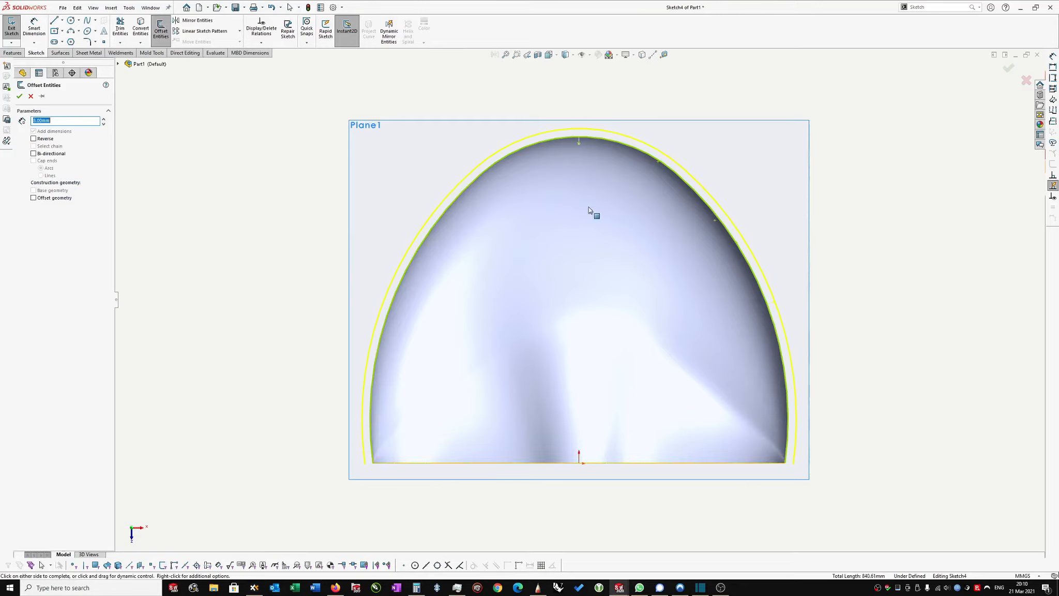
left_click(19, 97)
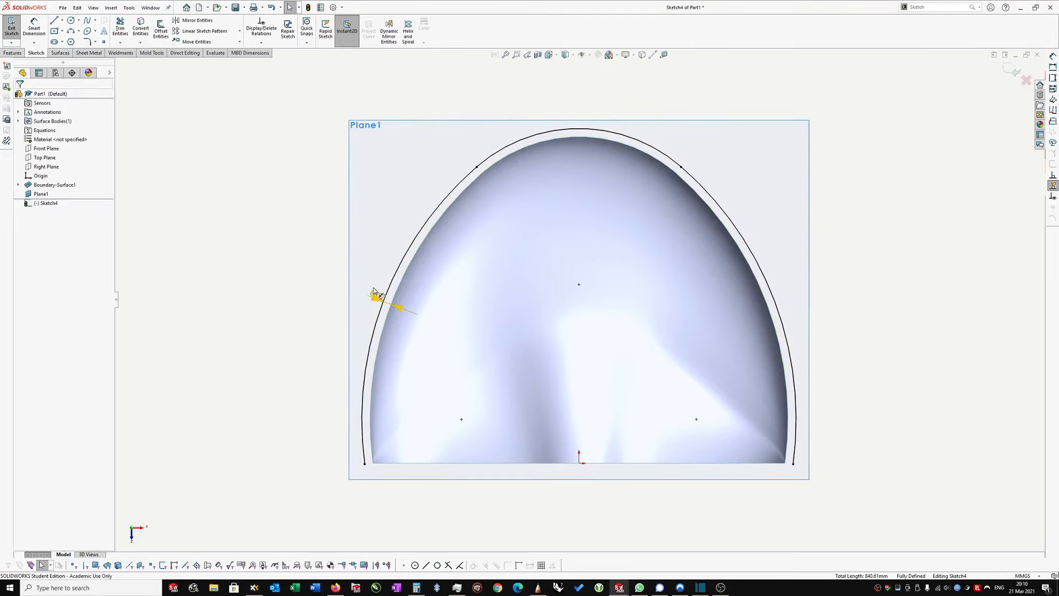
left_click_drag(371, 293, 309, 488)
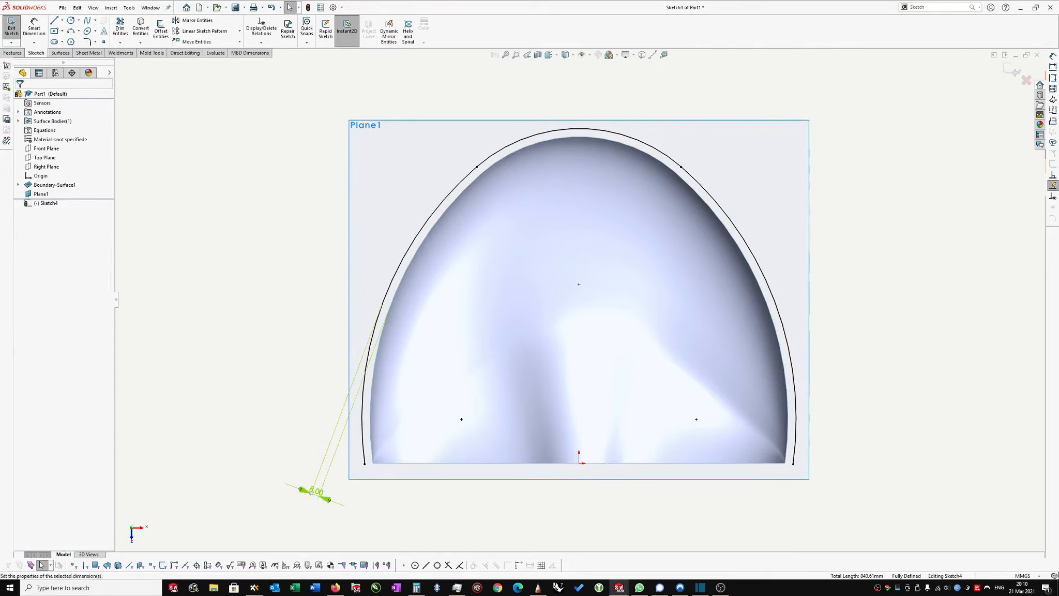
left_click(902, 355)
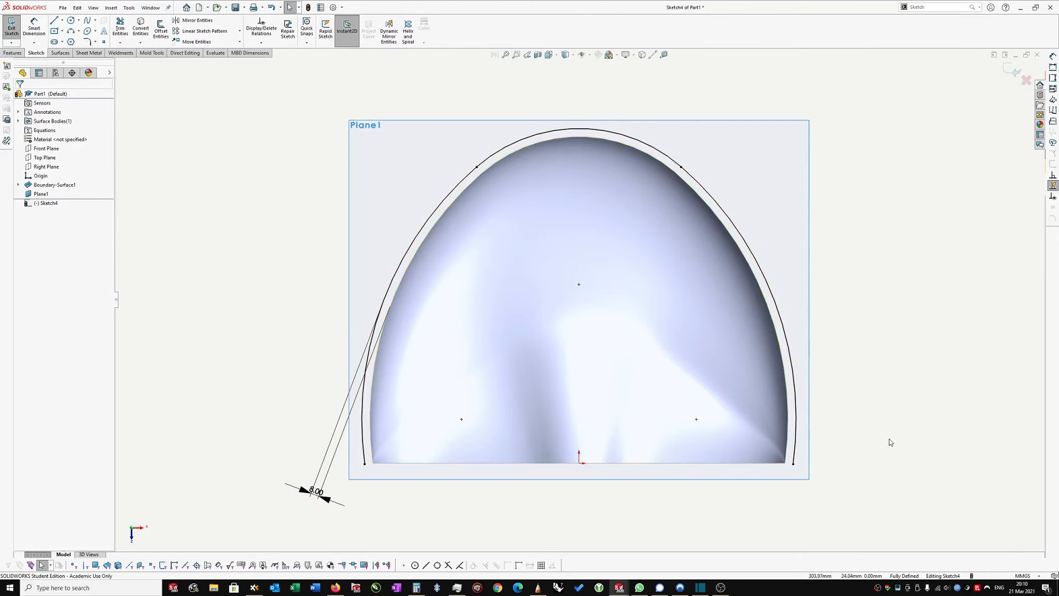
Sketch a horizontal line across the open end of the offset outline, slightly above the origin and extending past both sides.
right_click_drag(889, 441, 931, 448)
key("s")
left_click(941, 450)
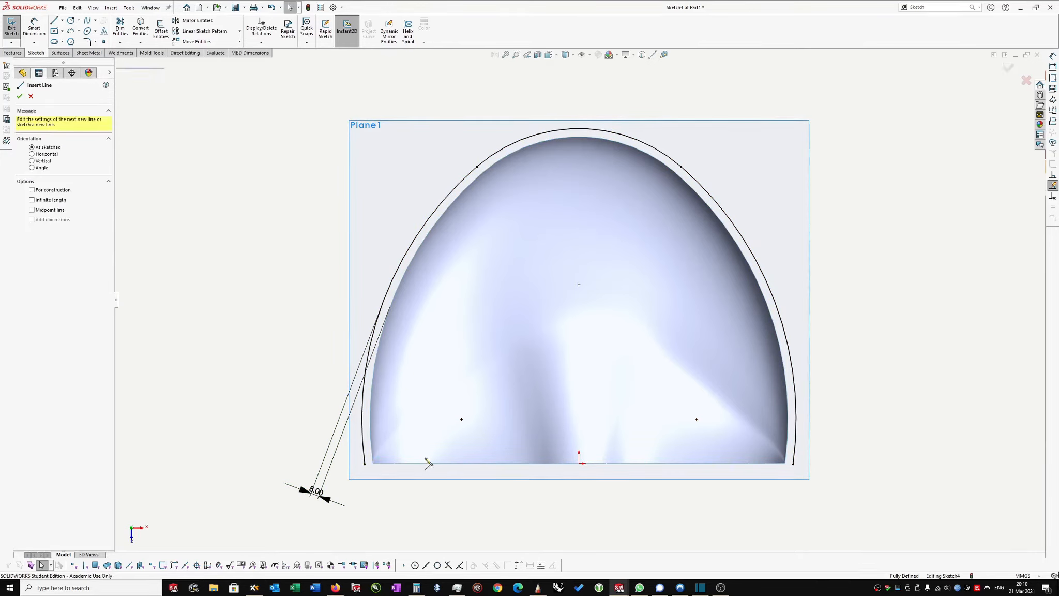
left_click(303, 454)
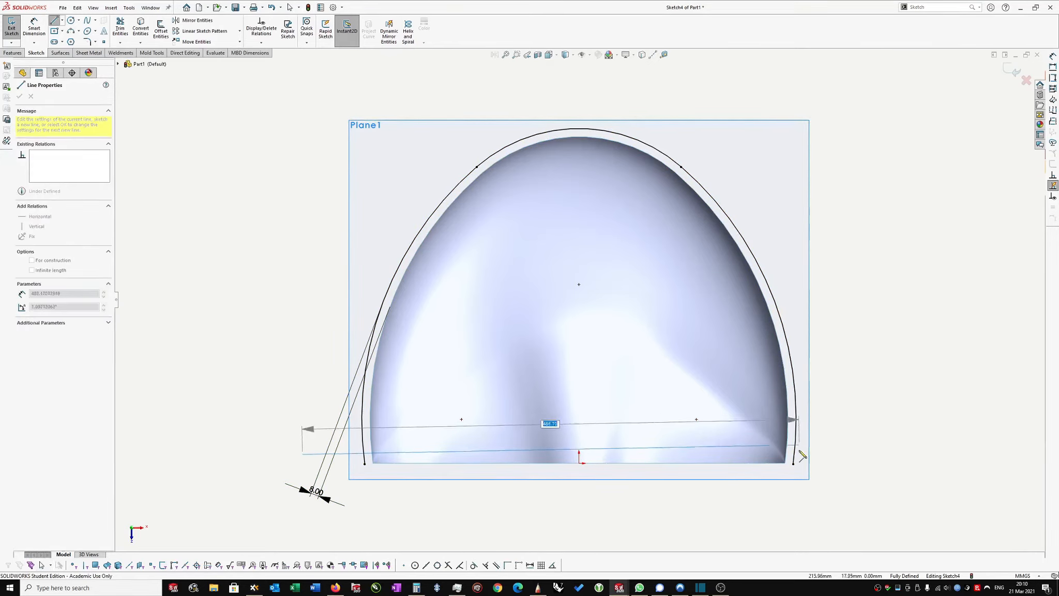
left_click(833, 454)
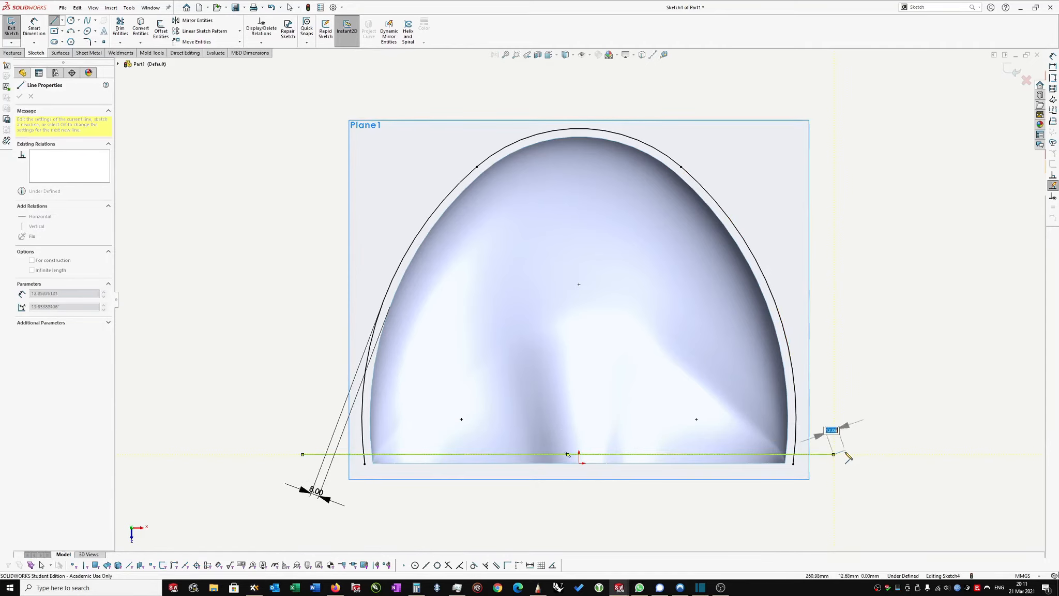
key("Escape")
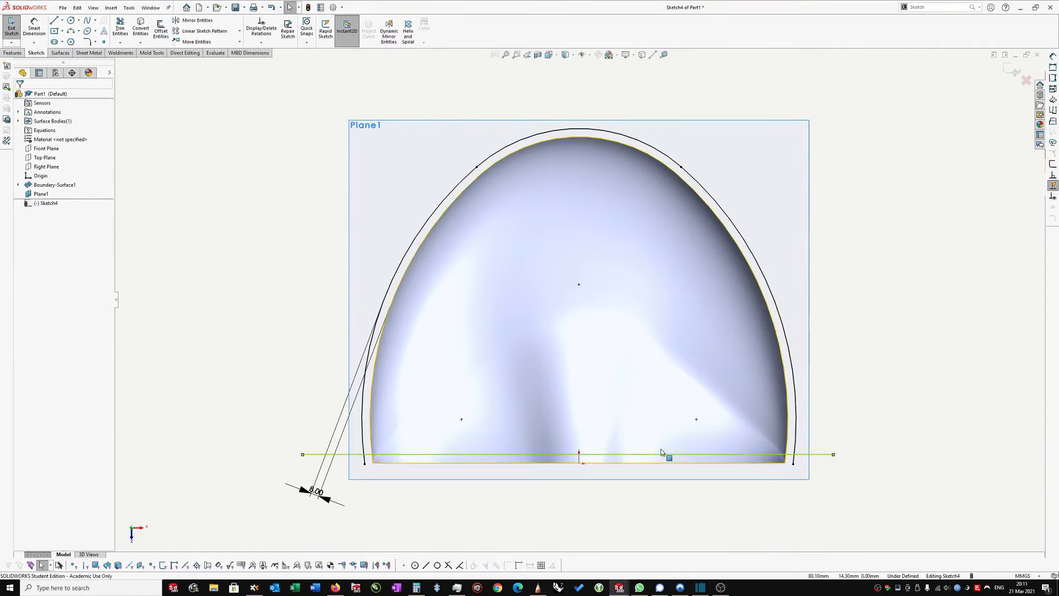
Delete the horizontal line across the open end of the offset outline.
left_click(844, 456)
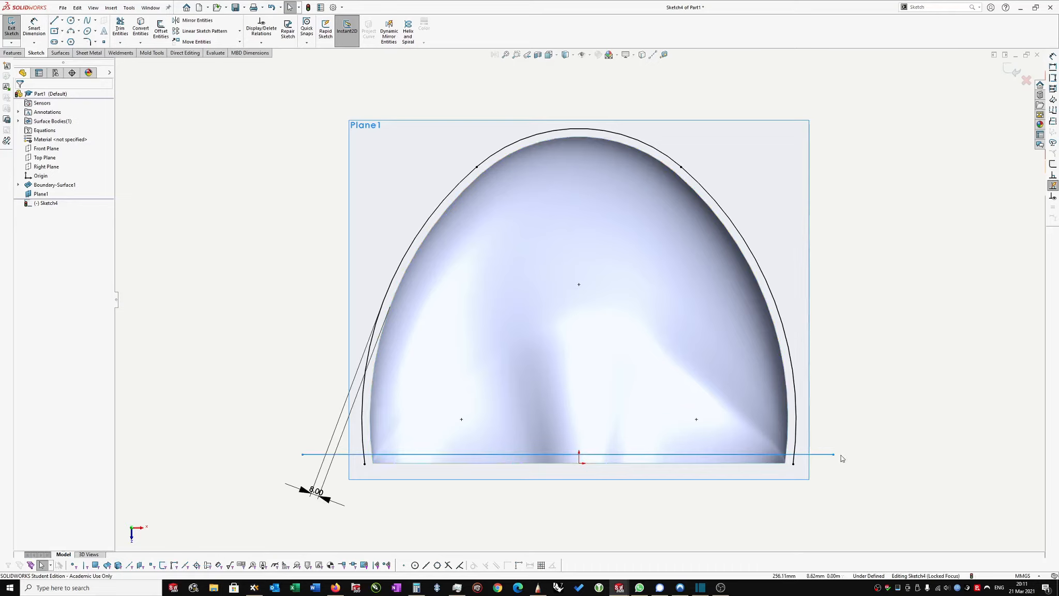
left_click(812, 455)
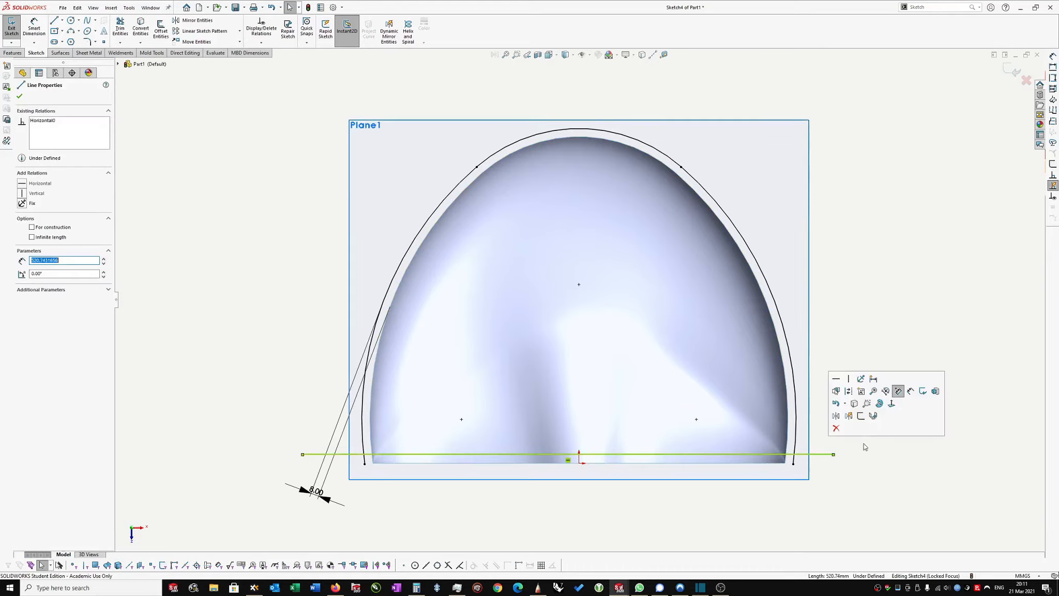
left_click(836, 429)
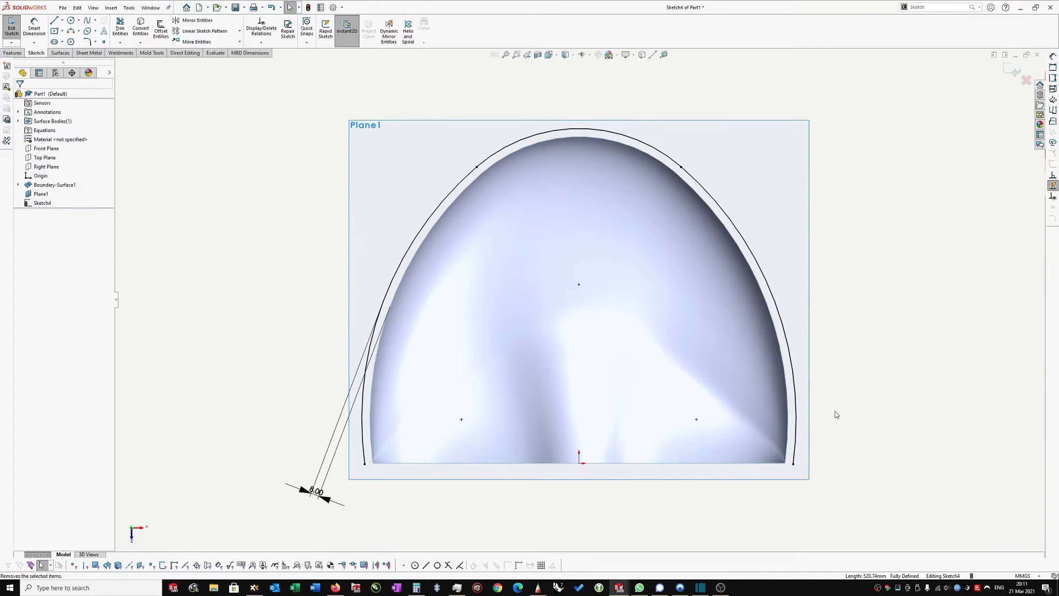
Sketch a shallow three-point arc about 496 mm wide across the outline's open end, bowing toward the origin and extending past both sides.
right_click_drag(834, 411, 844, 414)
left_click(873, 422)
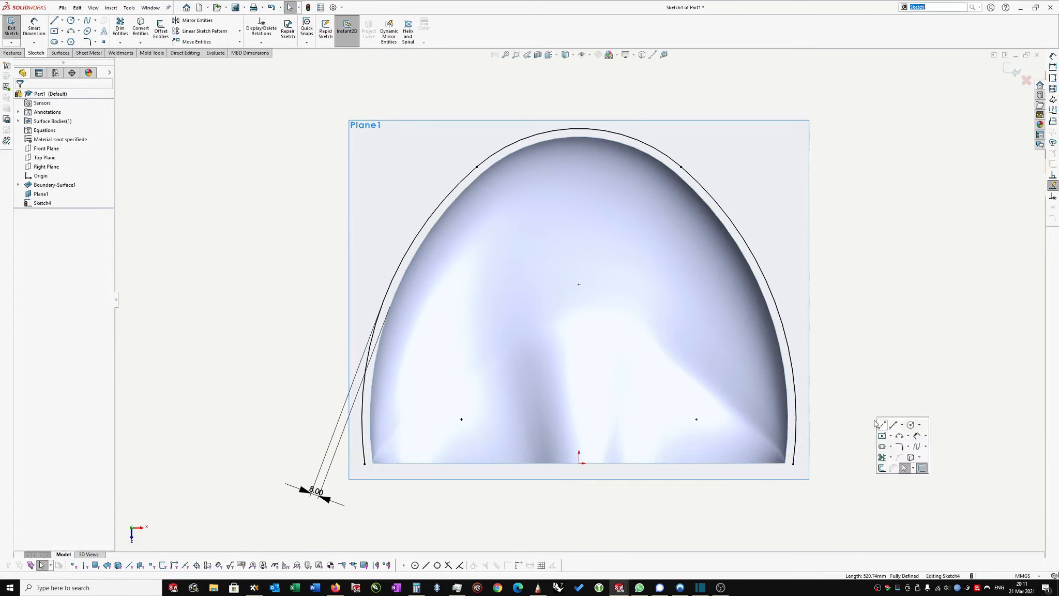
left_click(900, 435)
left_click(323, 438)
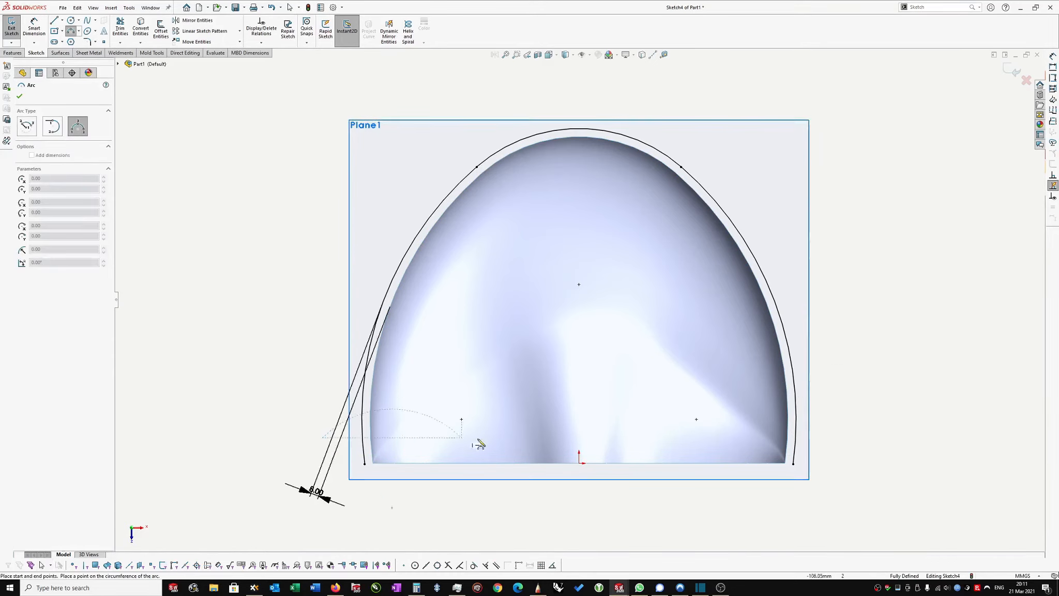
left_click(827, 451)
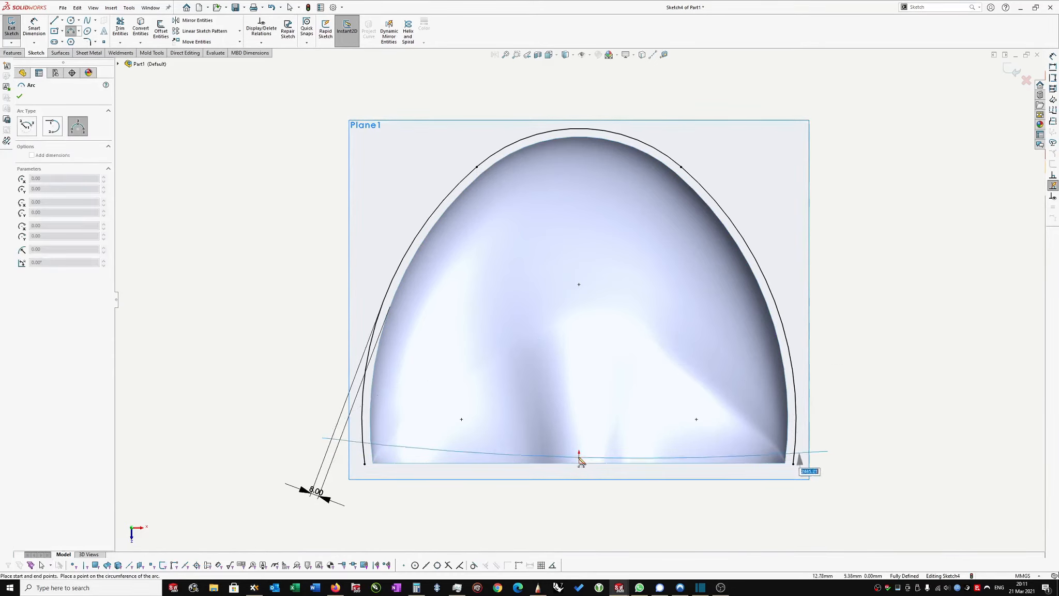
left_click(576, 454)
key("Escape")
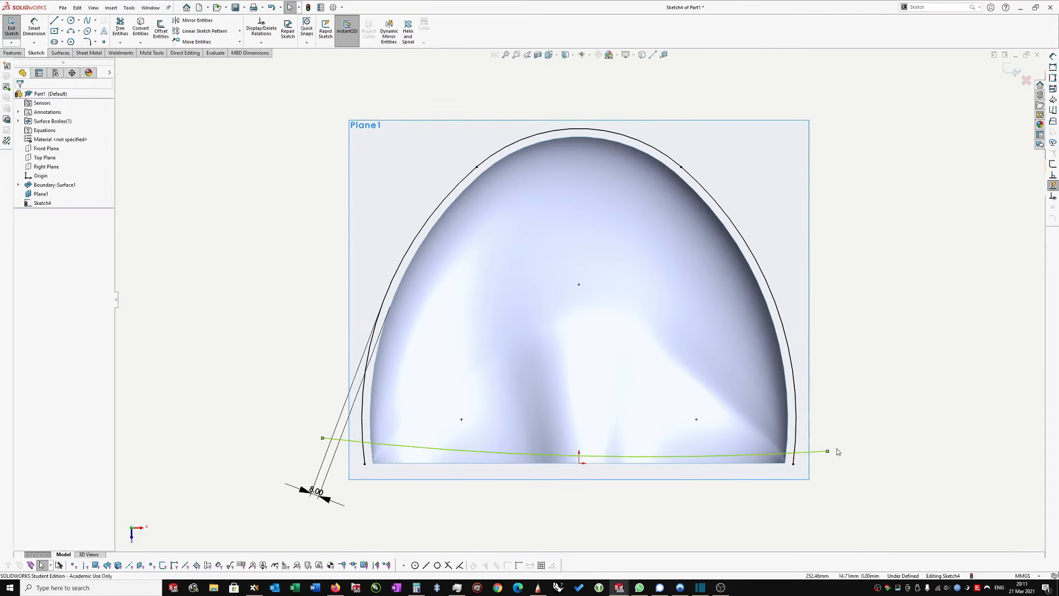
Add a horizontal relation between the two endpoints of the shallow arc.
left_click(827, 452)
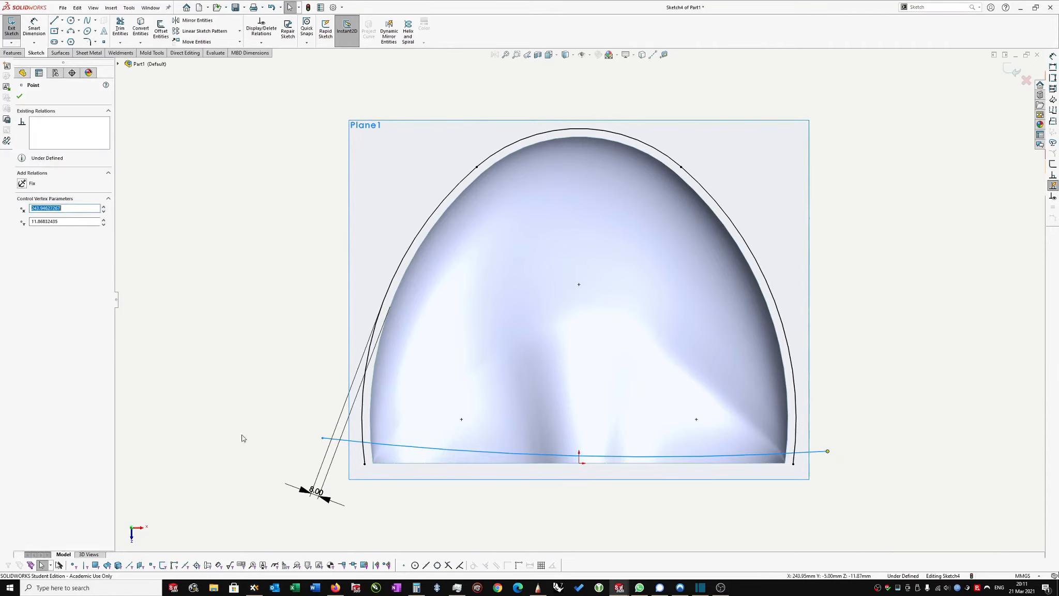
left_click(322, 438, "ctrl")
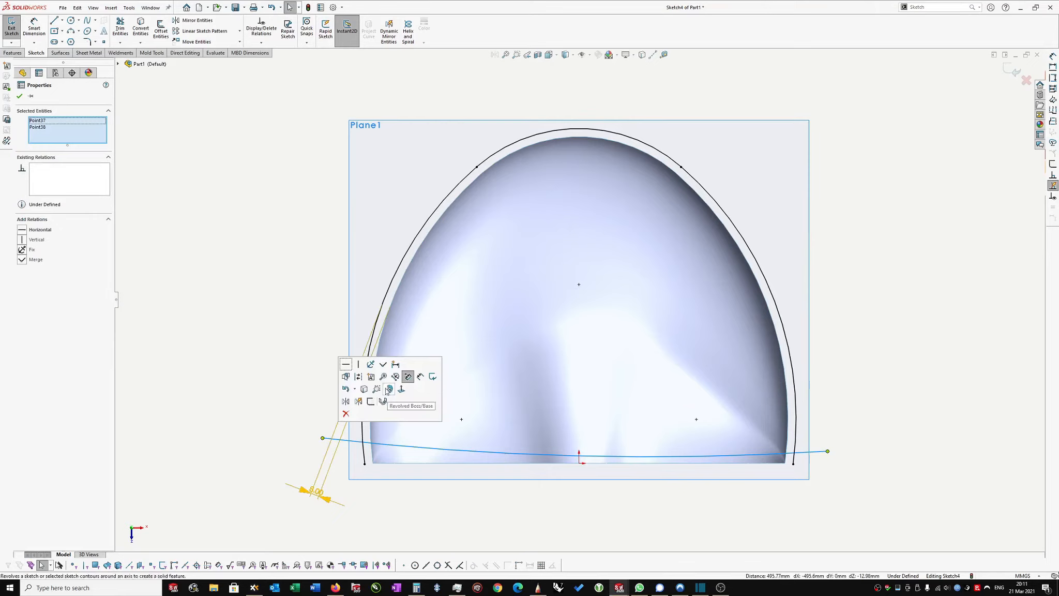
left_click(346, 364)
left_click(920, 417)
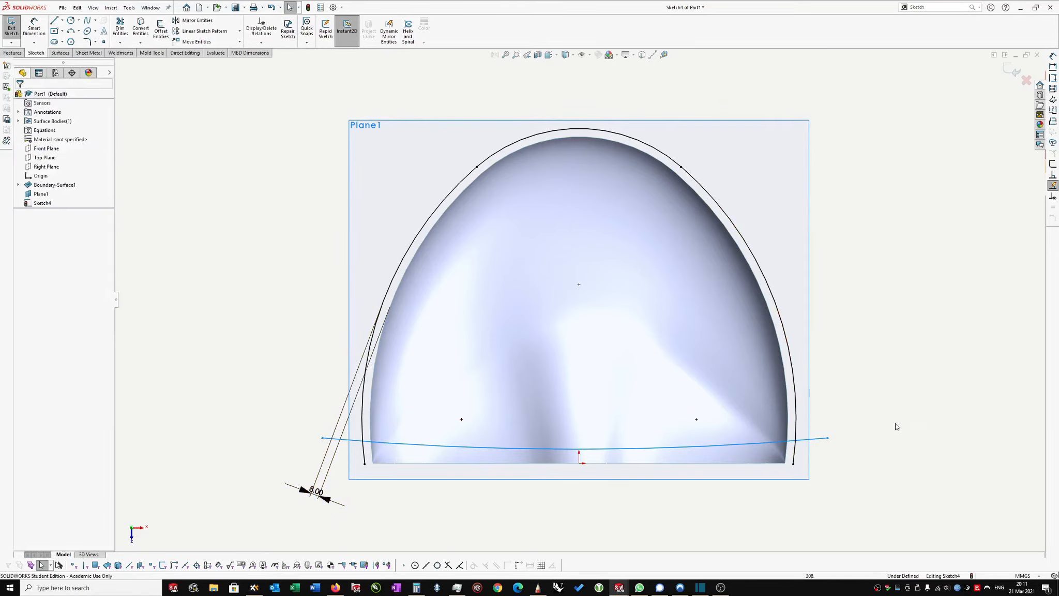
Sketch a vertical centerline about 101 mm long upward from the origin.
right_click_drag(869, 369, 908, 371)
left_click(915, 377)
left_click(579, 462)
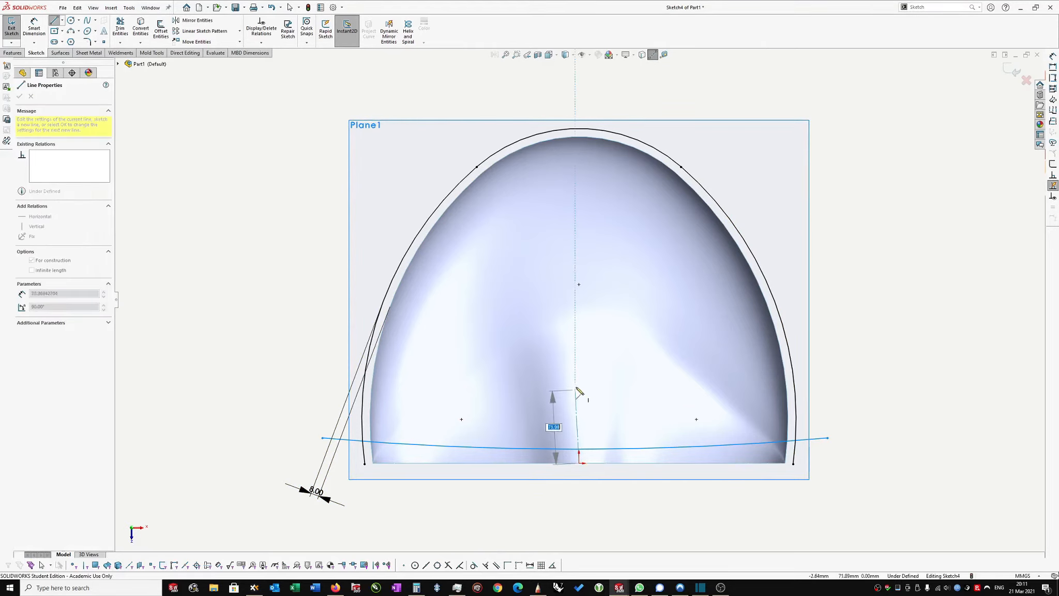
left_click(579, 360)
key("Escape")
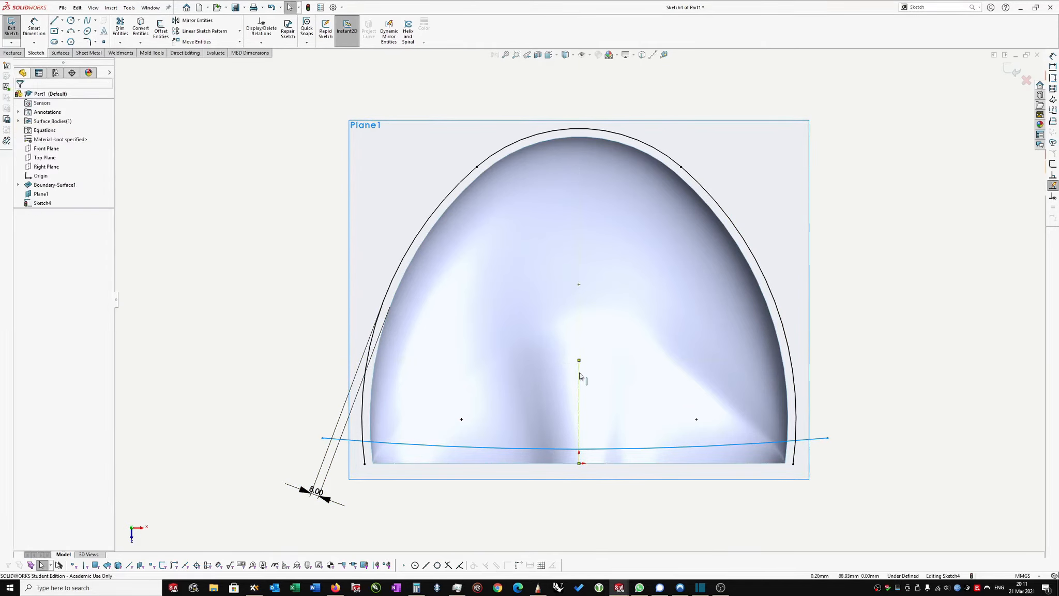
Make the arc's two endpoints symmetric about the vertical centerline.
left_click(828, 438, "ctrl")
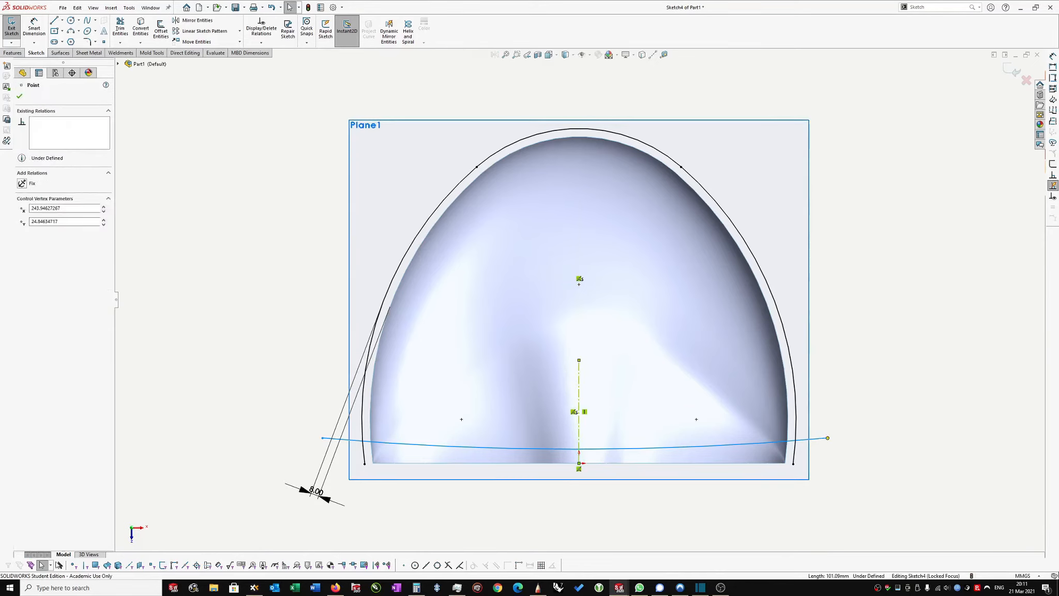
left_click(323, 438, "ctrl")
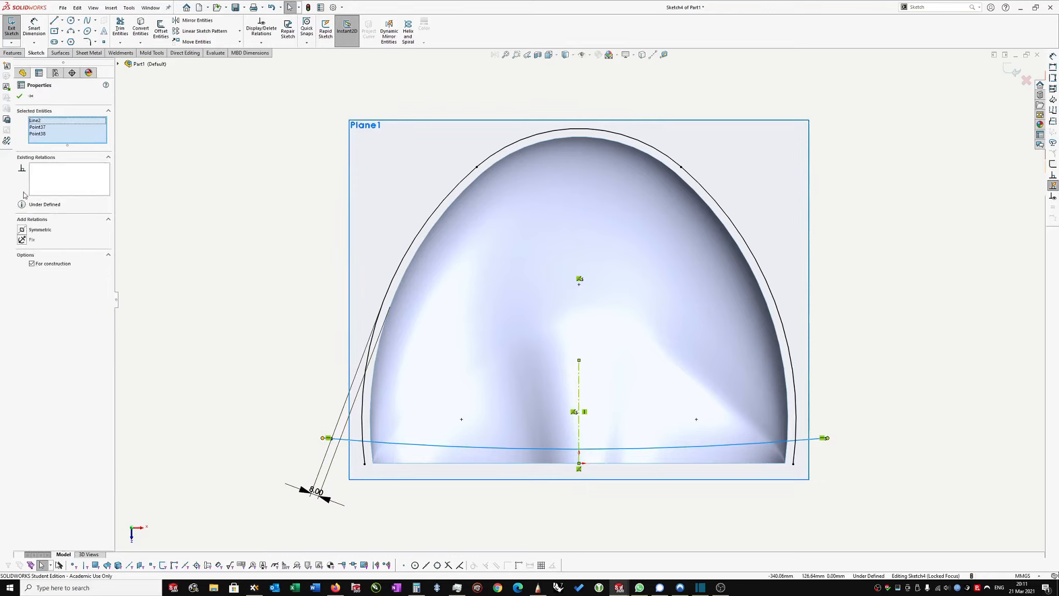
left_click(22, 229)
left_click(845, 386)
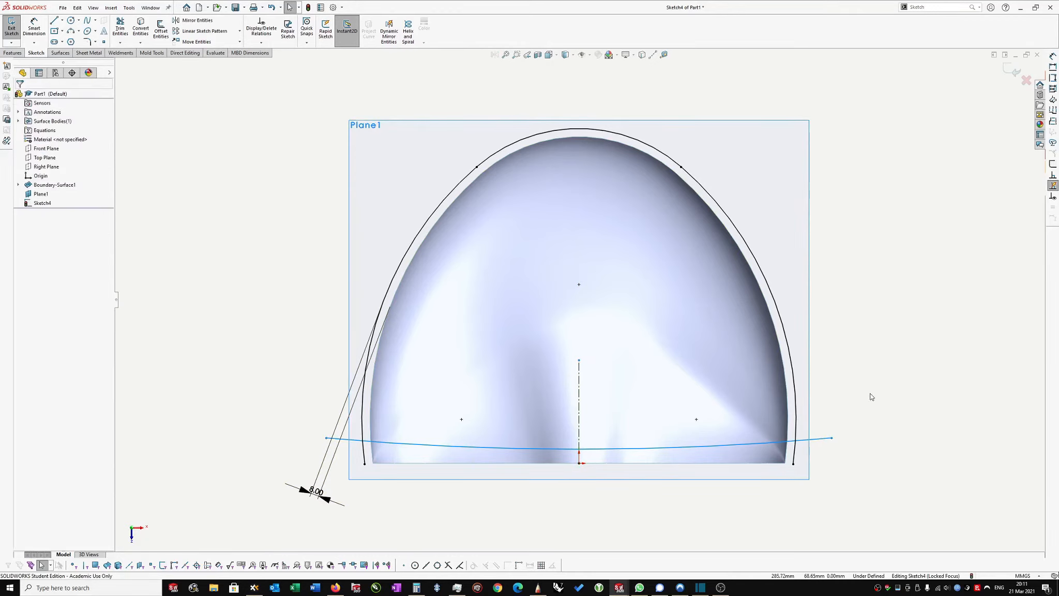
Dimension the arc's midsection 13 mm above the origin.
key("d")
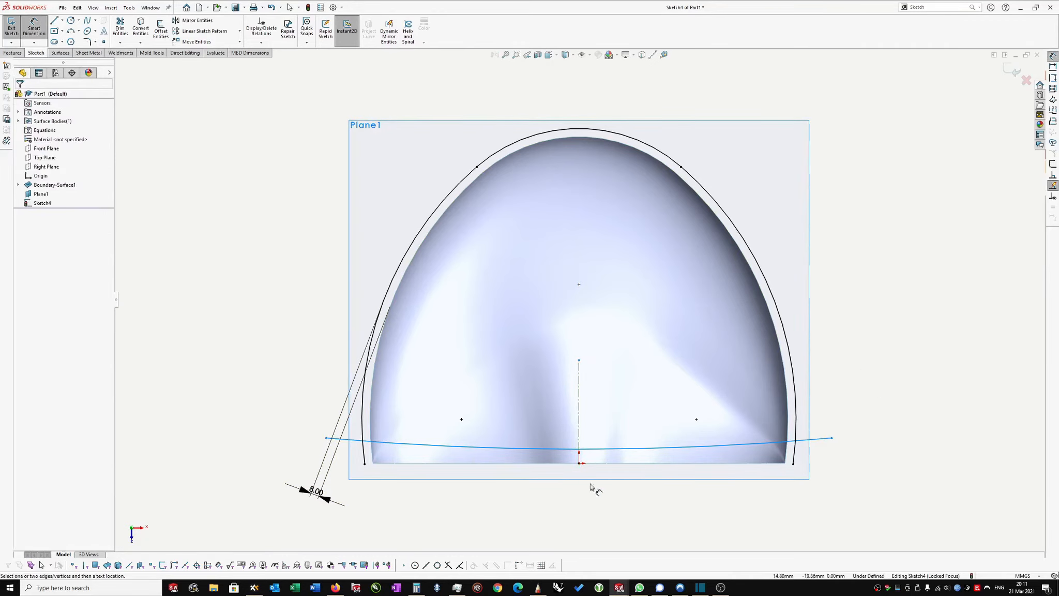
left_click(580, 463)
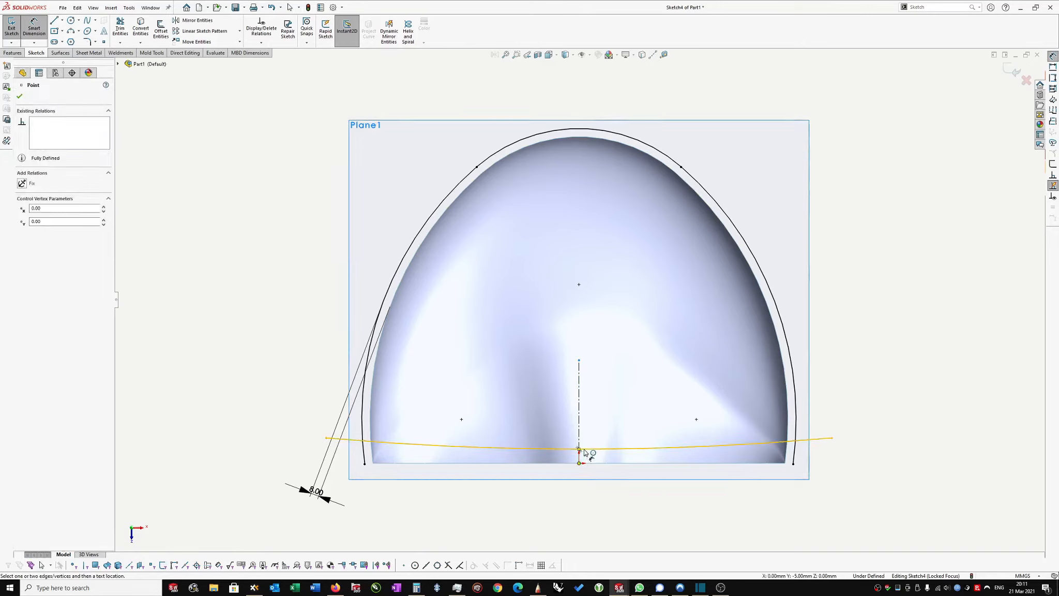
left_click(584, 449)
left_click(897, 454)
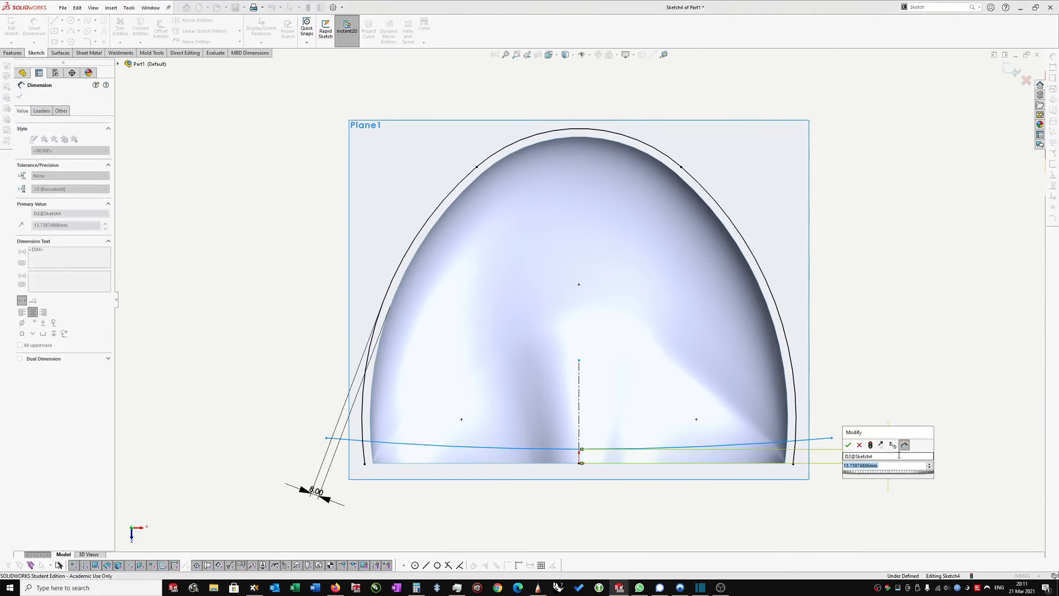
type("13")
key("Return")
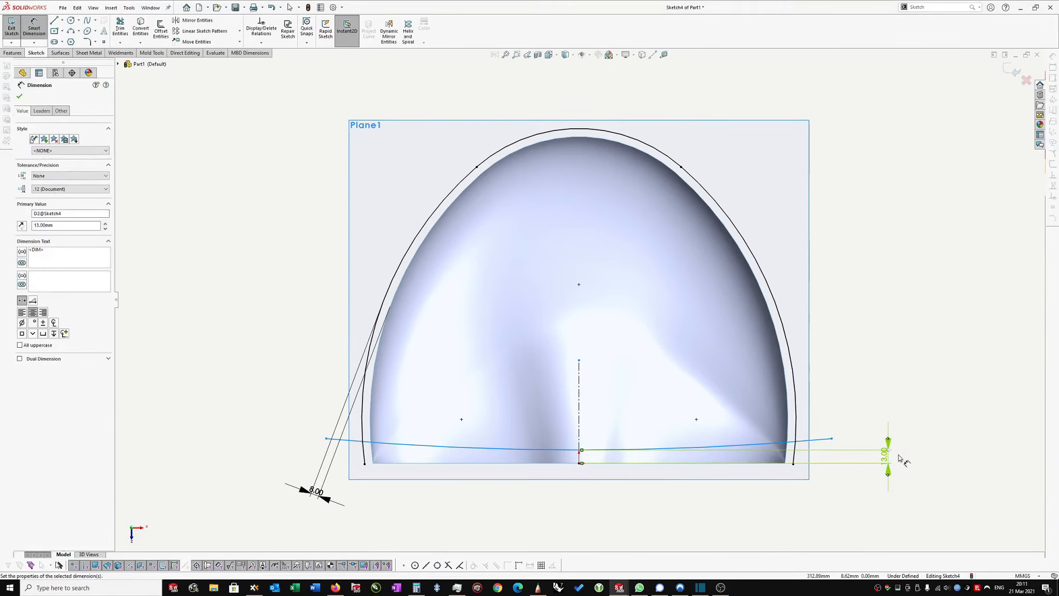
Dimension the arc's endpoint 22 mm above the origin.
left_click(580, 463)
left_click(832, 439)
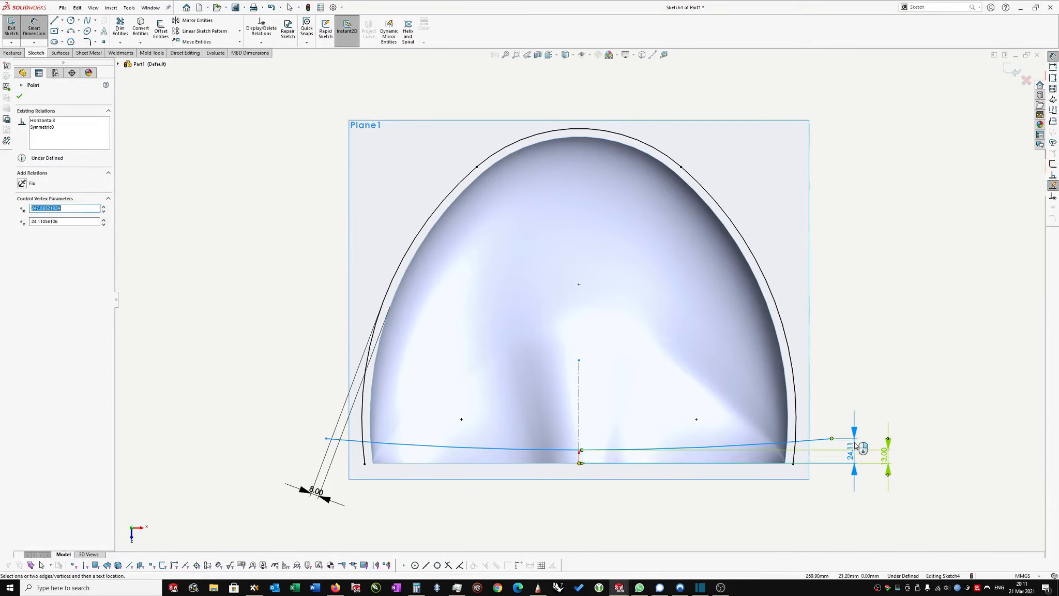
left_click(859, 456)
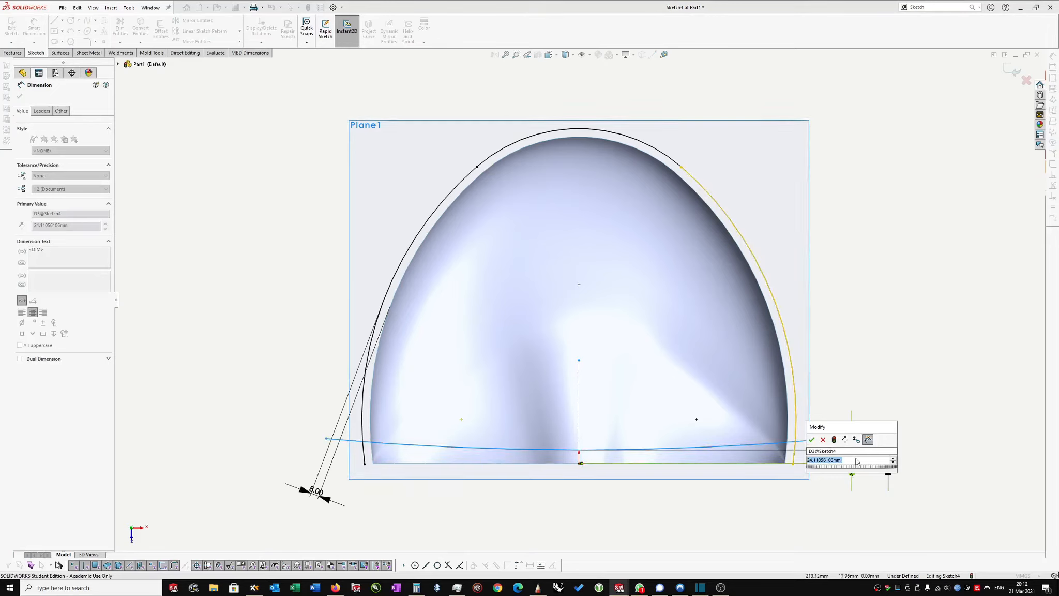
type("22")
key("Return")
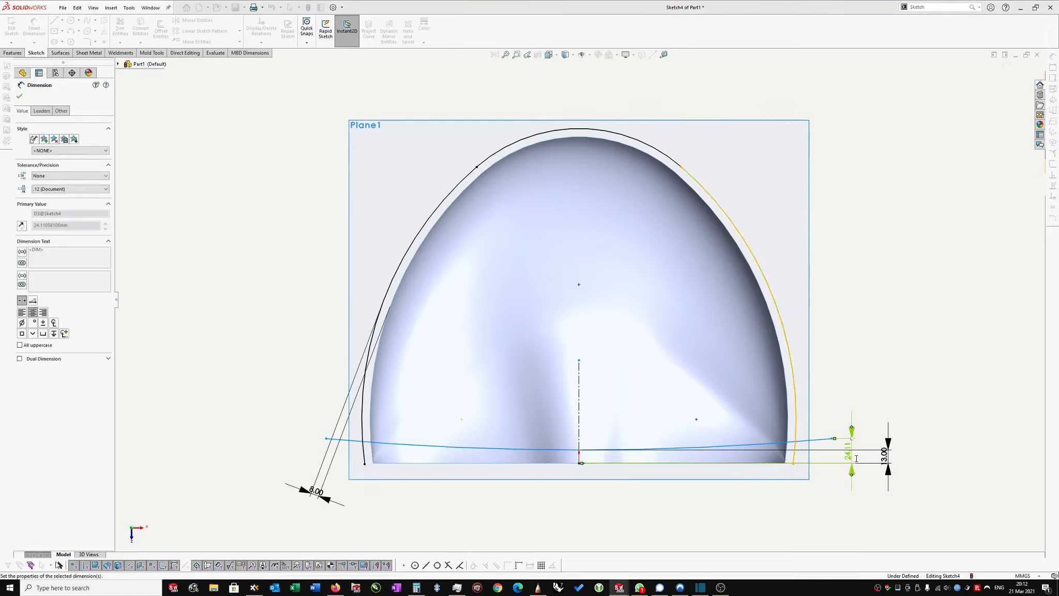
Set the horizontal distance between the arc's two endpoints to 450 mm.
left_click(833, 442)
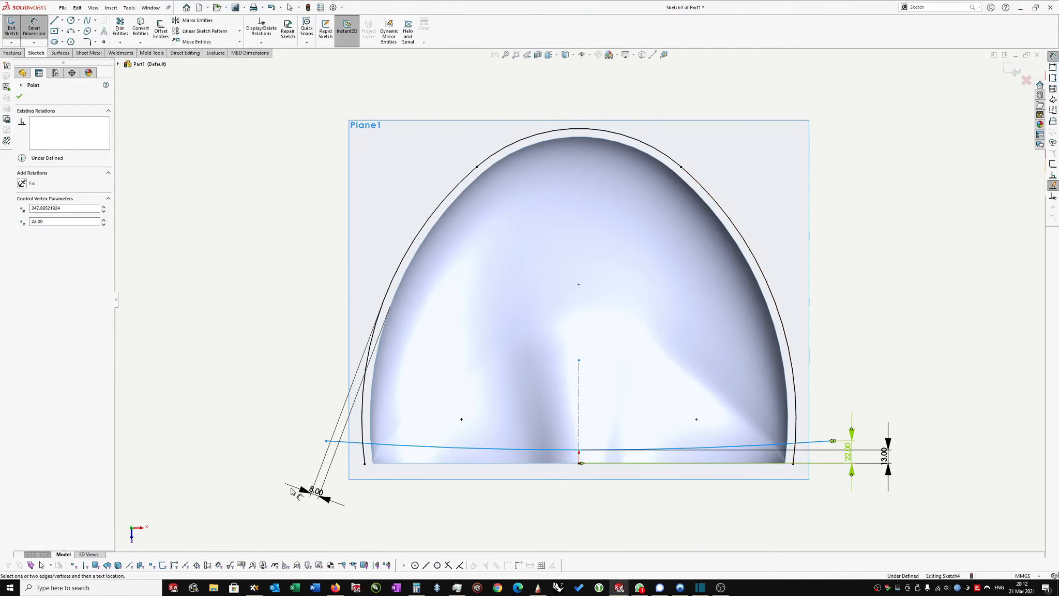
left_click(327, 442)
left_click(625, 513)
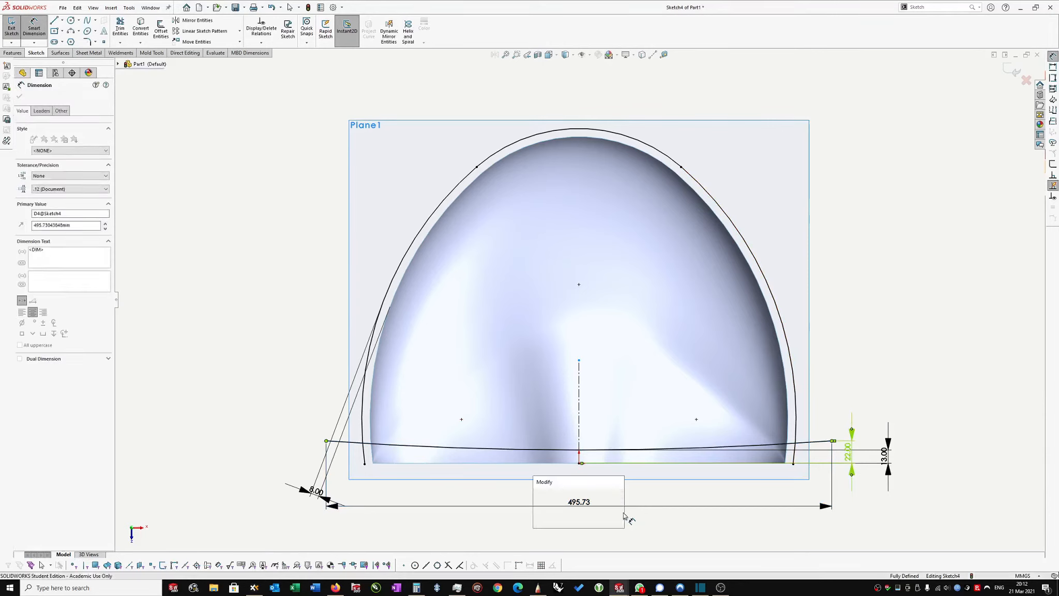
type("450")
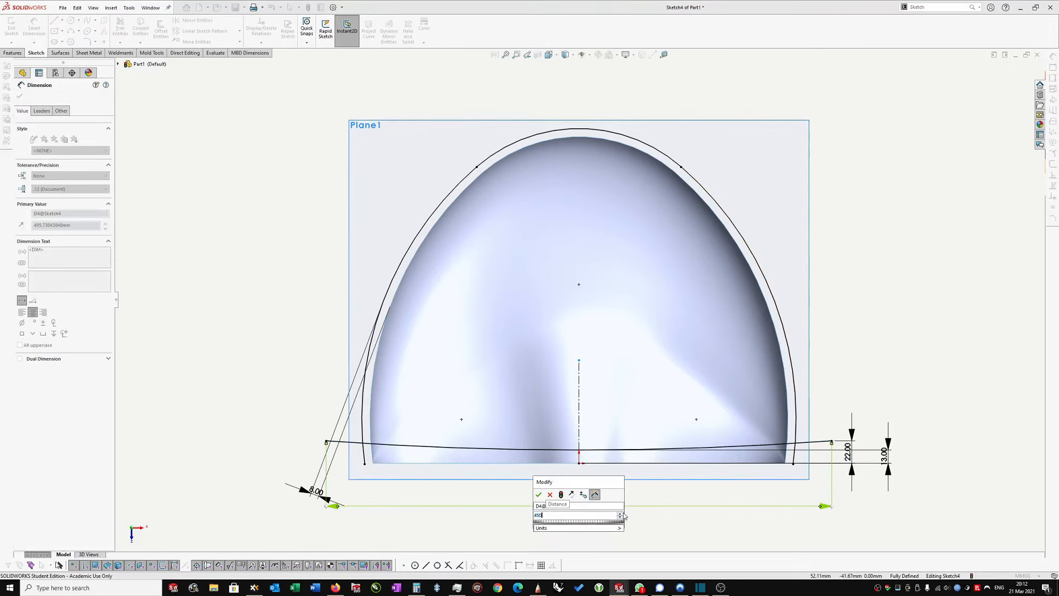
key("Return")
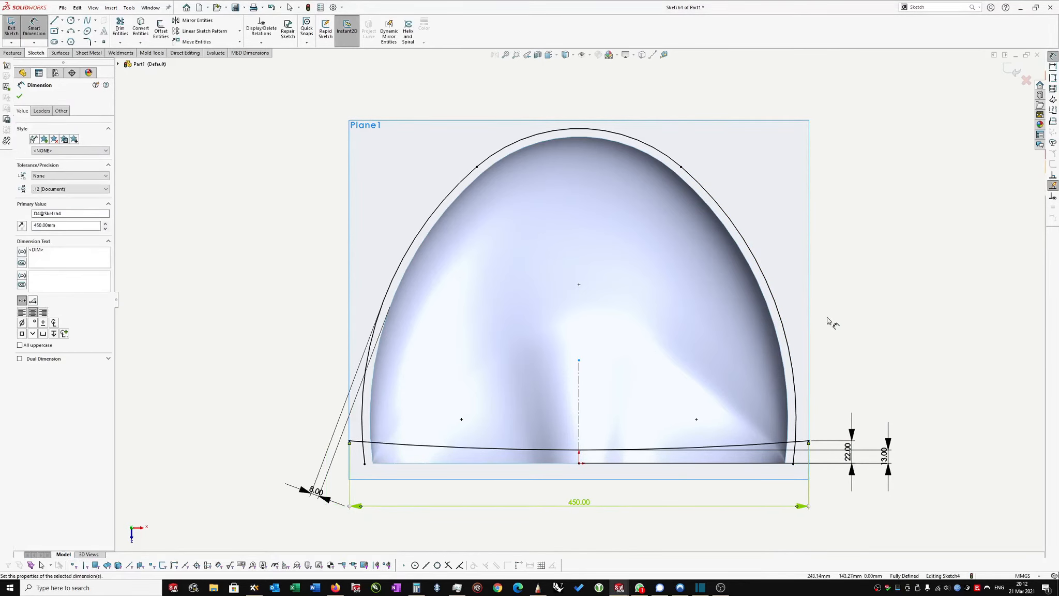
left_click(829, 321)
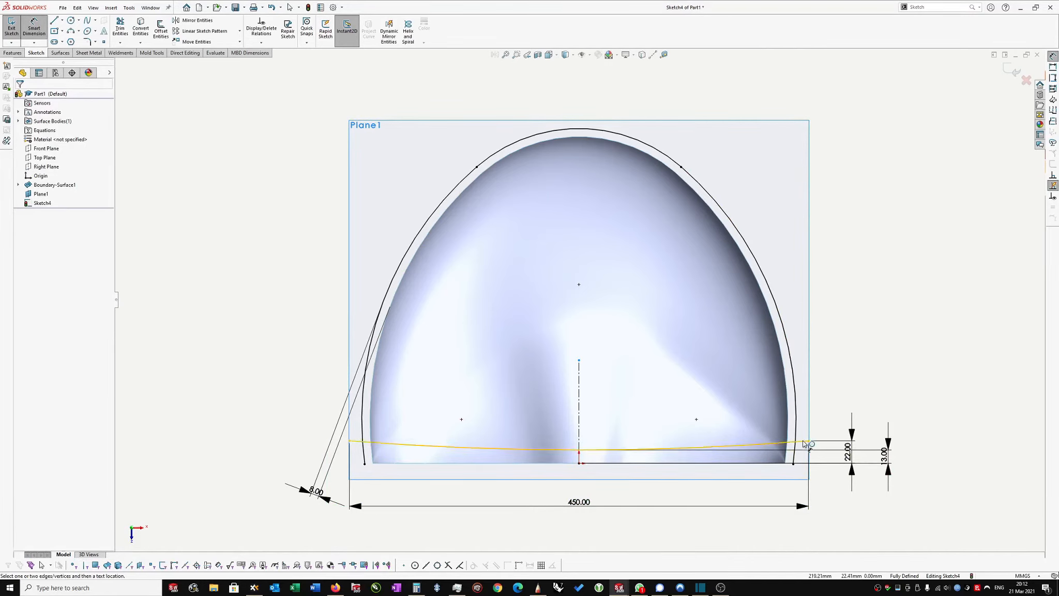
key("Escape")
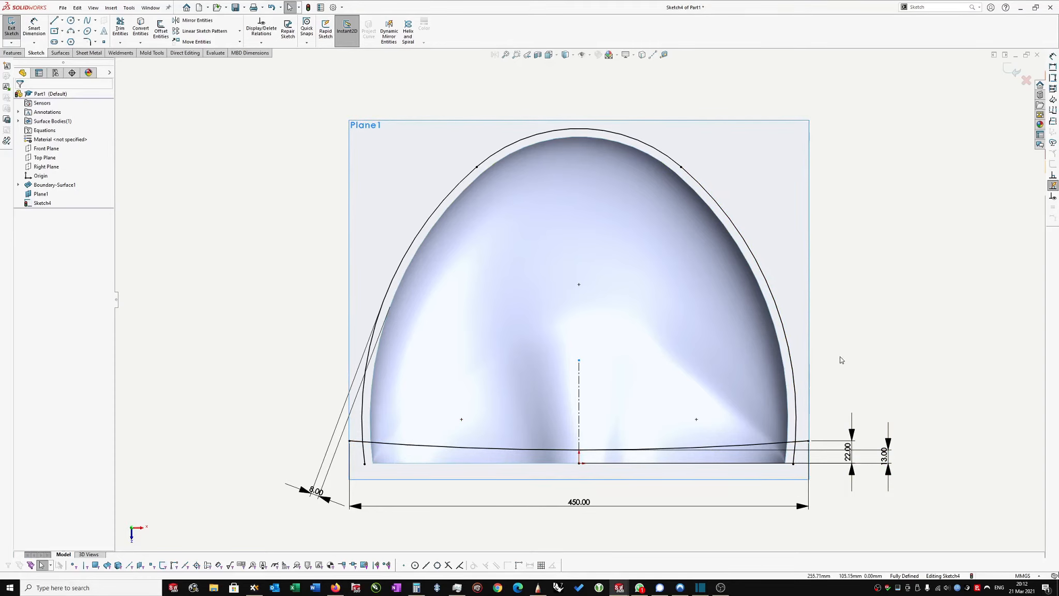
Finish the sketch and hide the reference plane it lies on.
left_click(1012, 73)
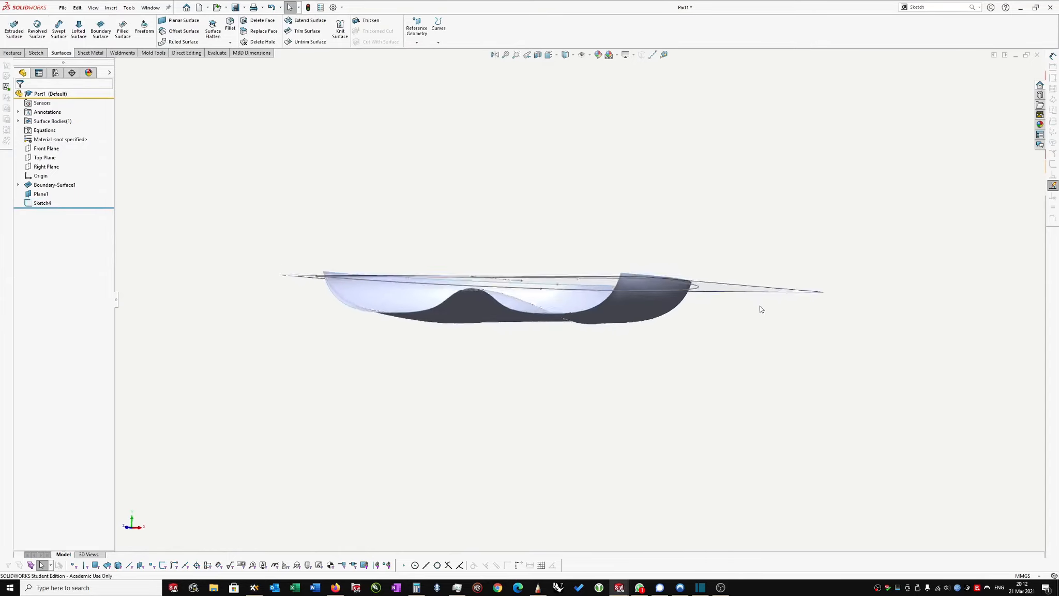
left_click(757, 283)
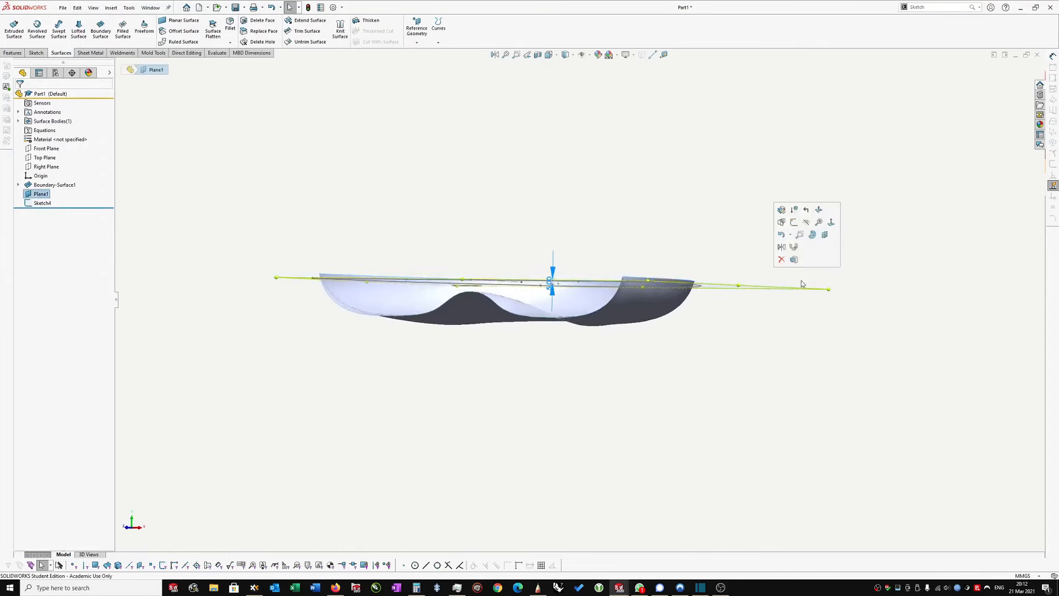
left_click(806, 223)
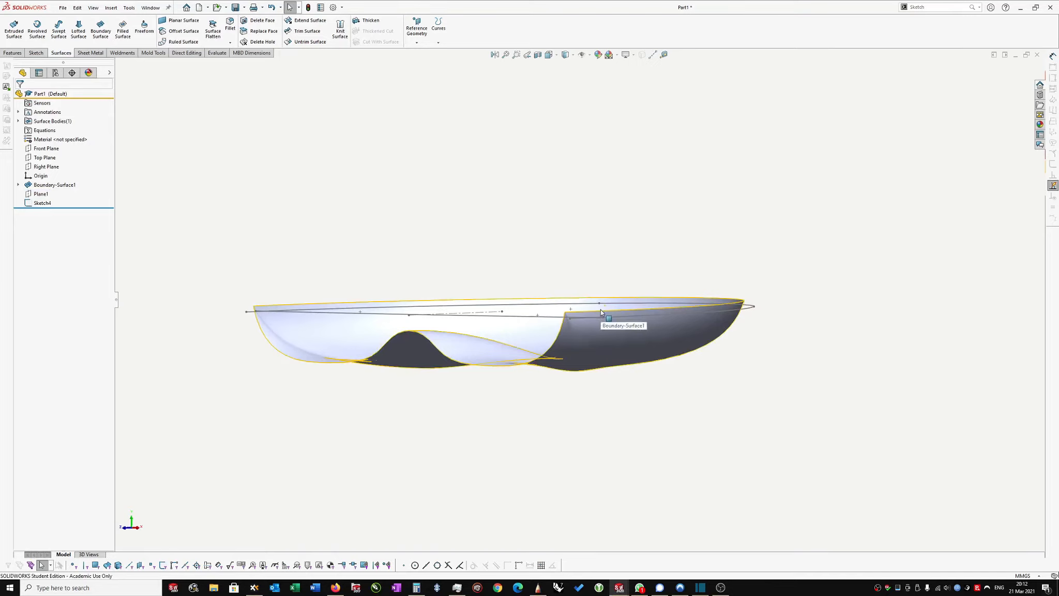
Set up a blind surface extrude of the offset outline sketch, 10 mm upward from its sketch plane.
left_click(759, 307)
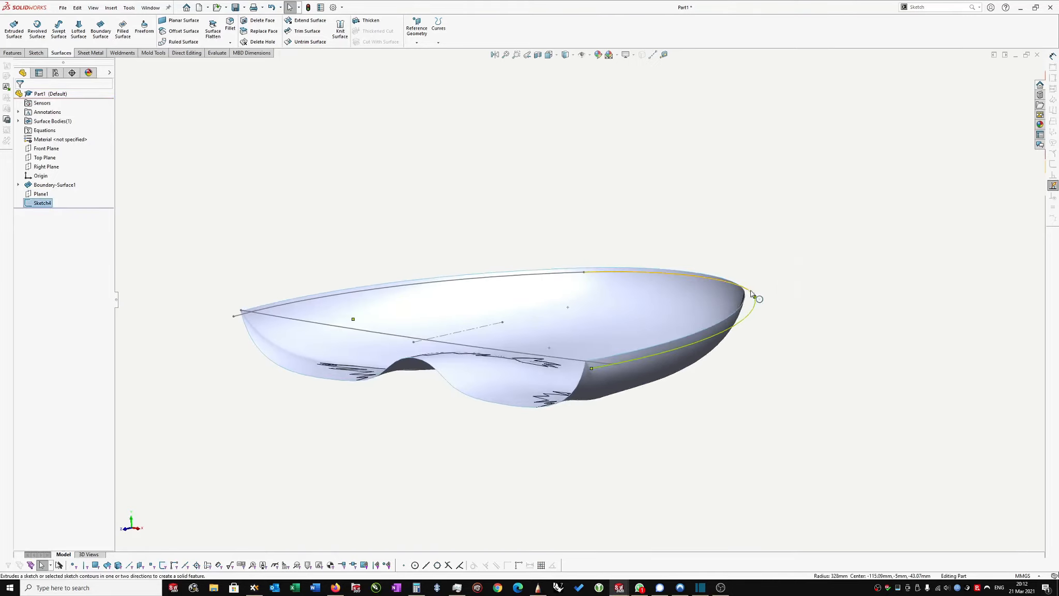
left_click(752, 293)
left_click(742, 319)
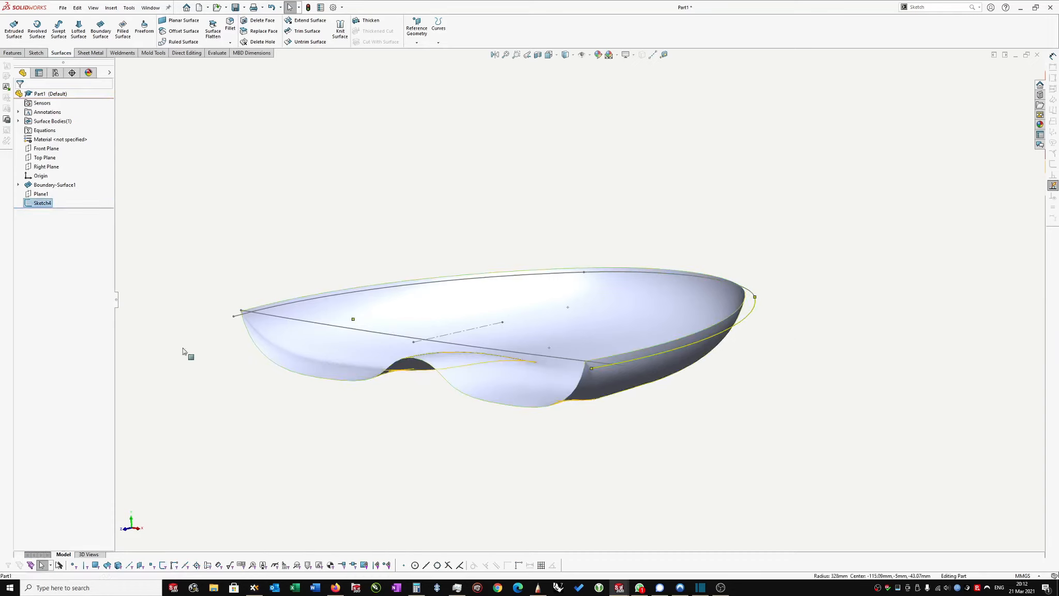
left_click(44, 202)
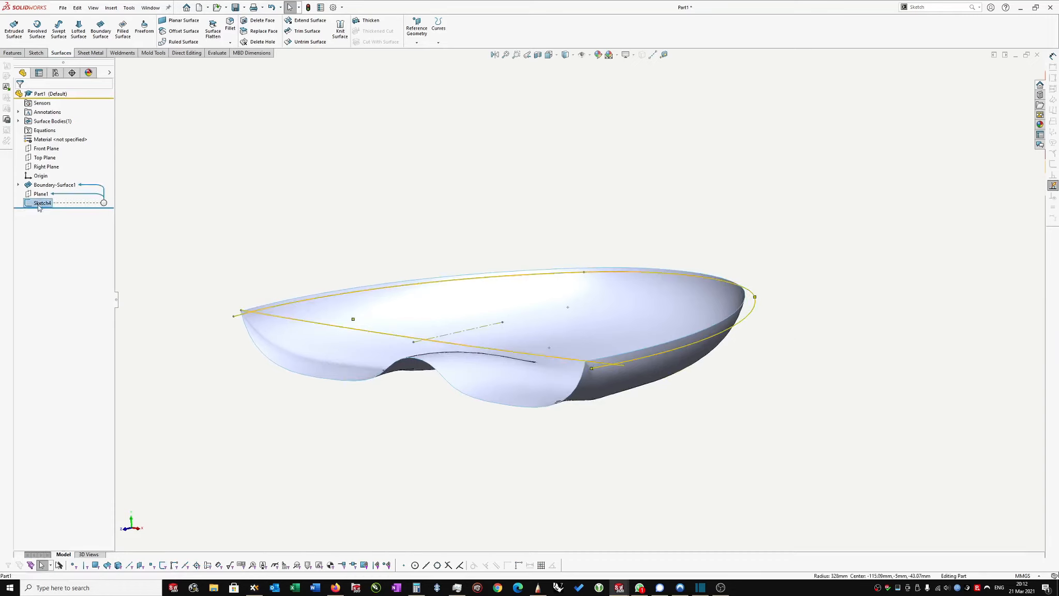
left_click(14, 29)
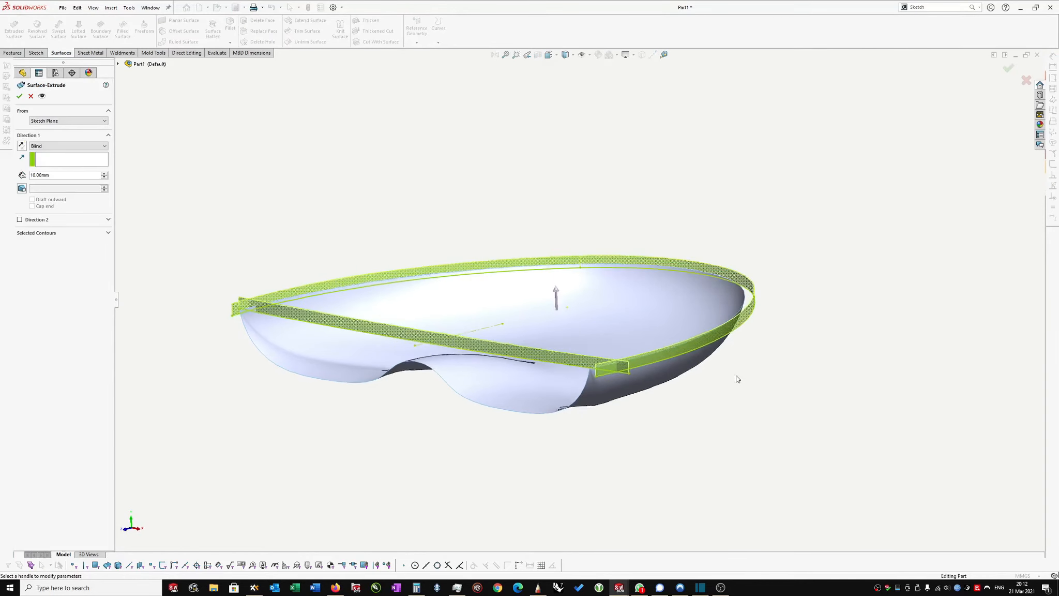
middle_click_drag(188, 269, 280, 268)
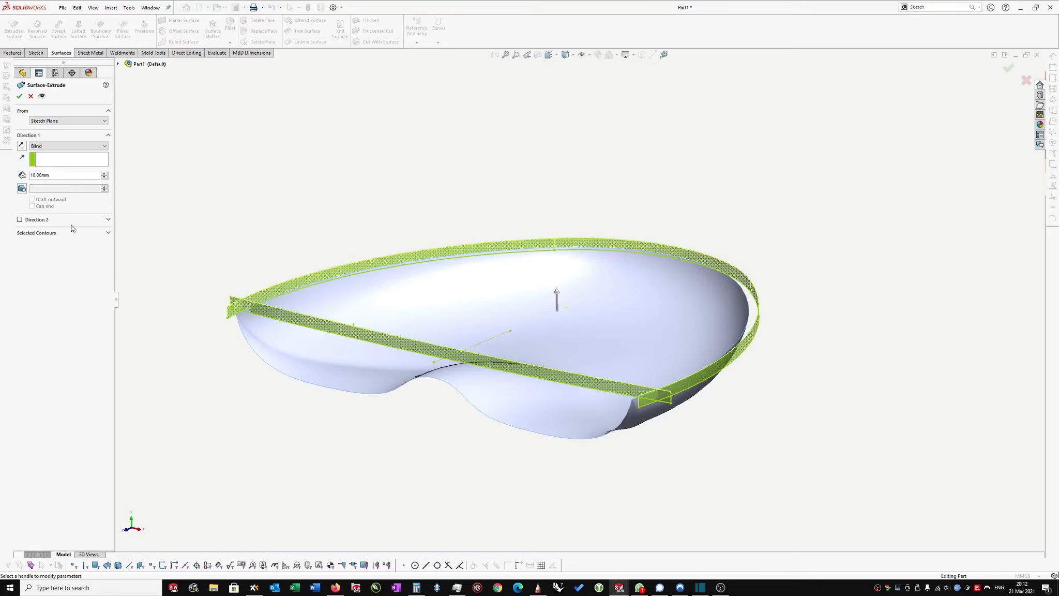
middle_click_drag(320, 233, 417, 223)
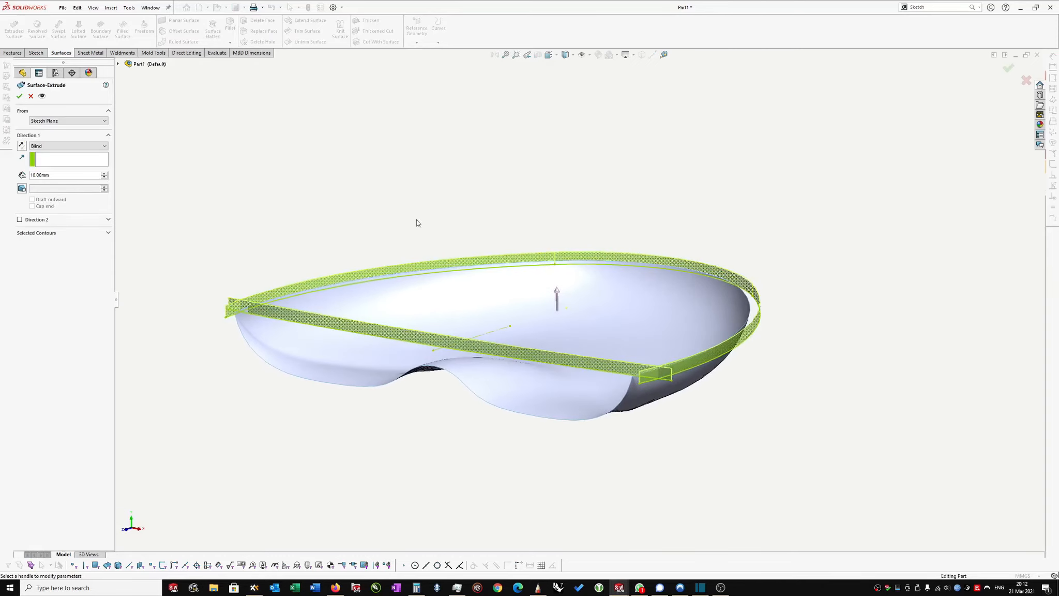
mouse_move(123, 162)
middle_mouse_down()
mouse_move(133, 163)
mouse_move(120, 161)
middle_mouse_up()
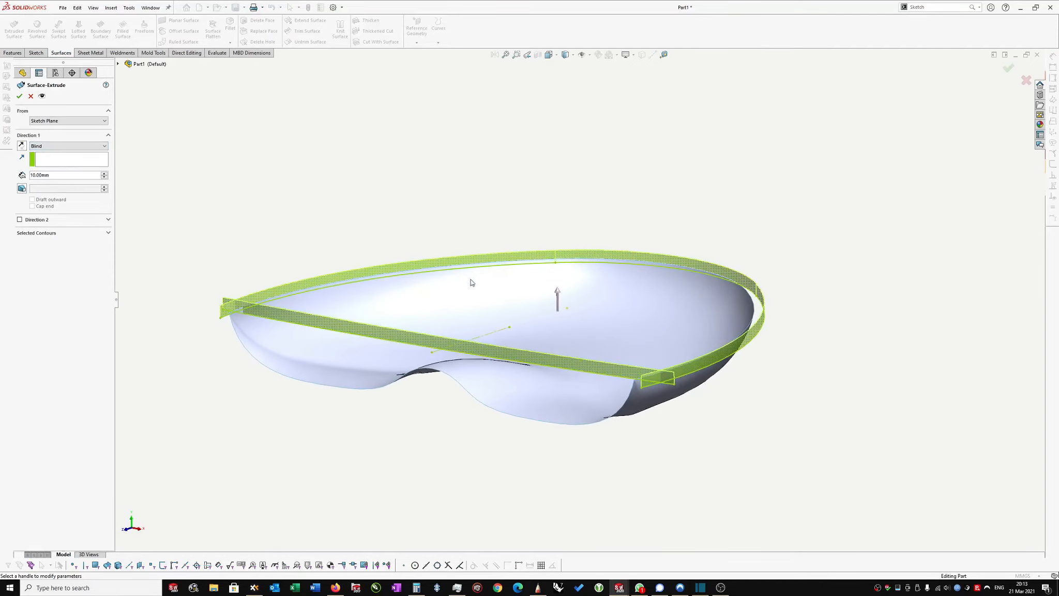
Add a second, downward blind direction with a depth of 65 mm to the surface extrude.
left_click(19, 220)
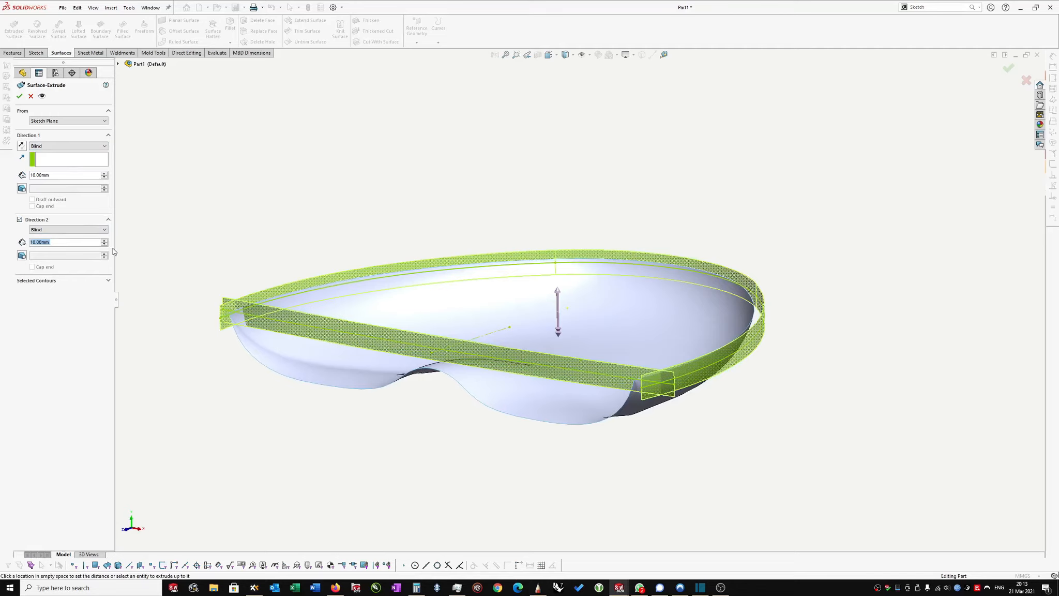
type("8")
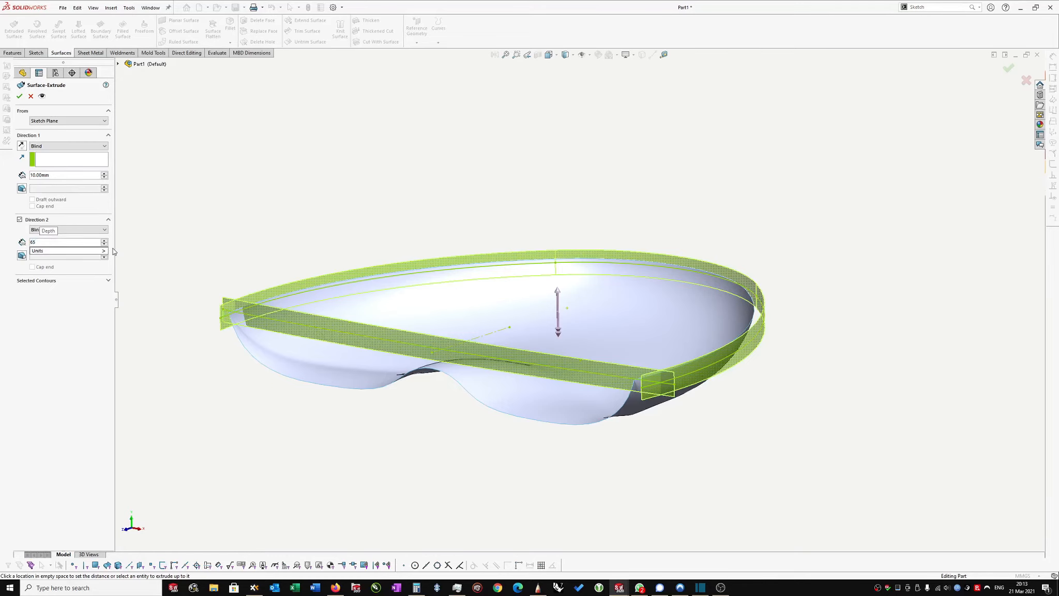
key("Return")
middle_click_drag(798, 236, 419, 384)
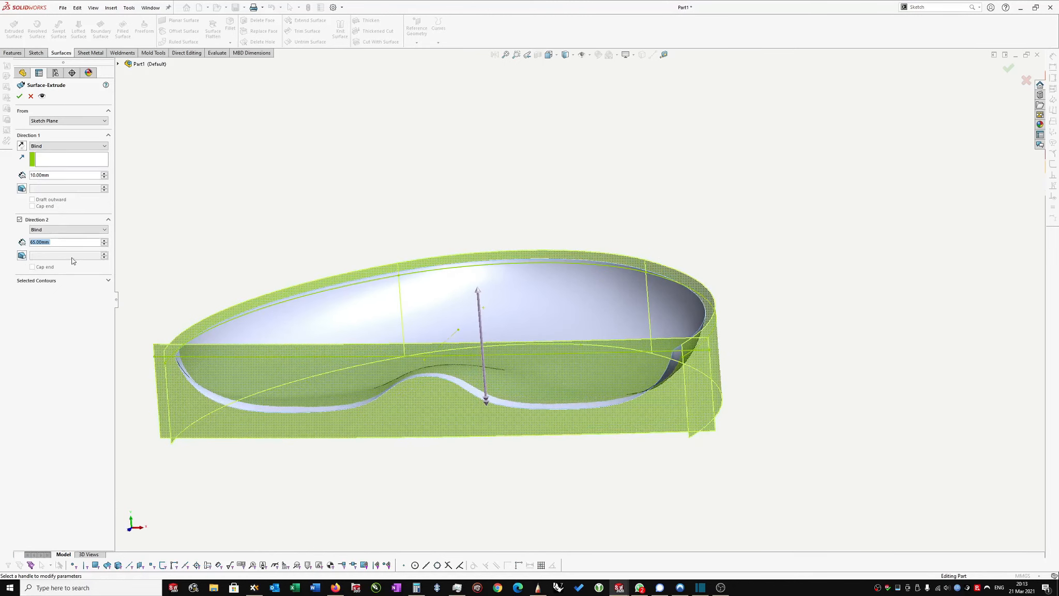
Try a 3° draft on the second direction, both outward and inward, and turn the draft off again.
left_click(23, 256)
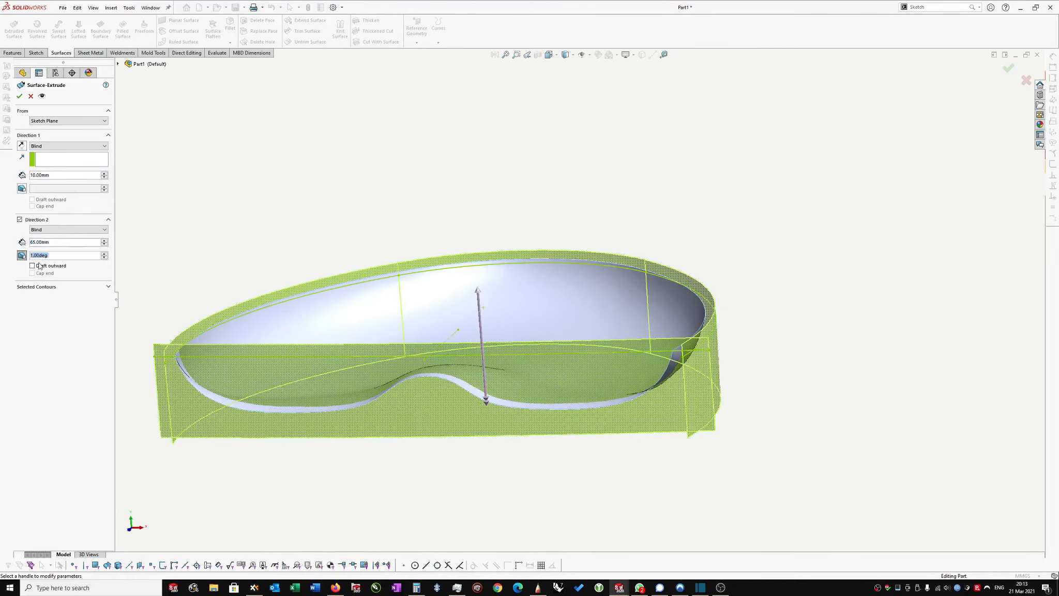
key("Up")
key("Up")
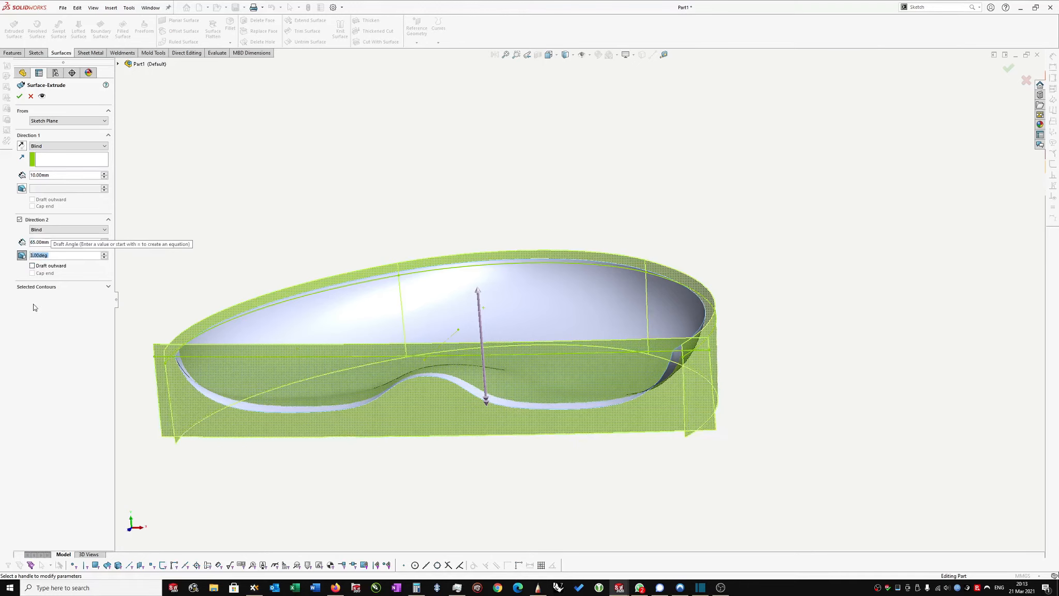
left_click(32, 266)
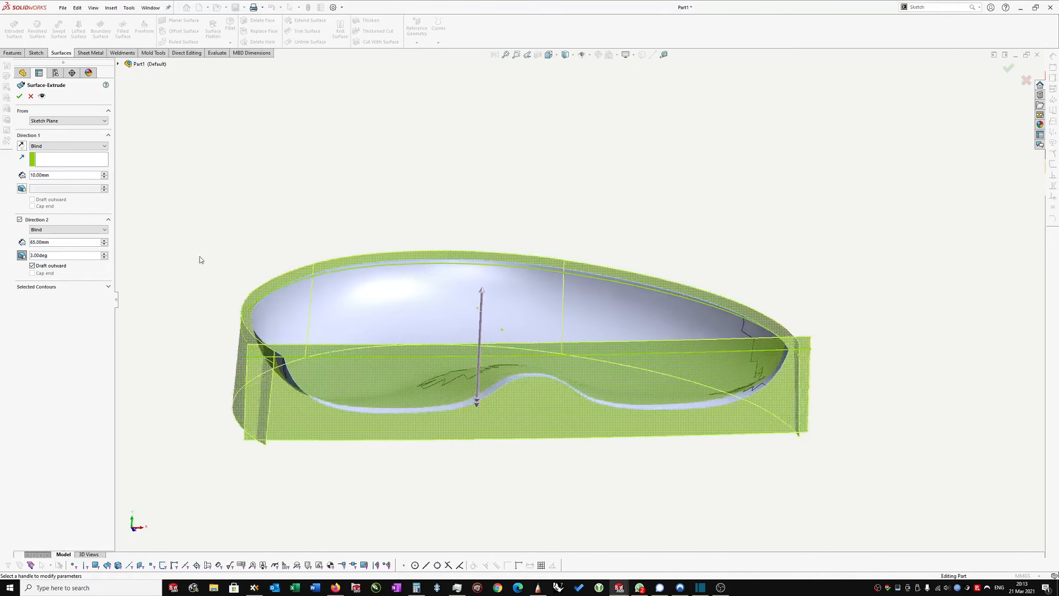
middle_click_drag(201, 259, 104, 250)
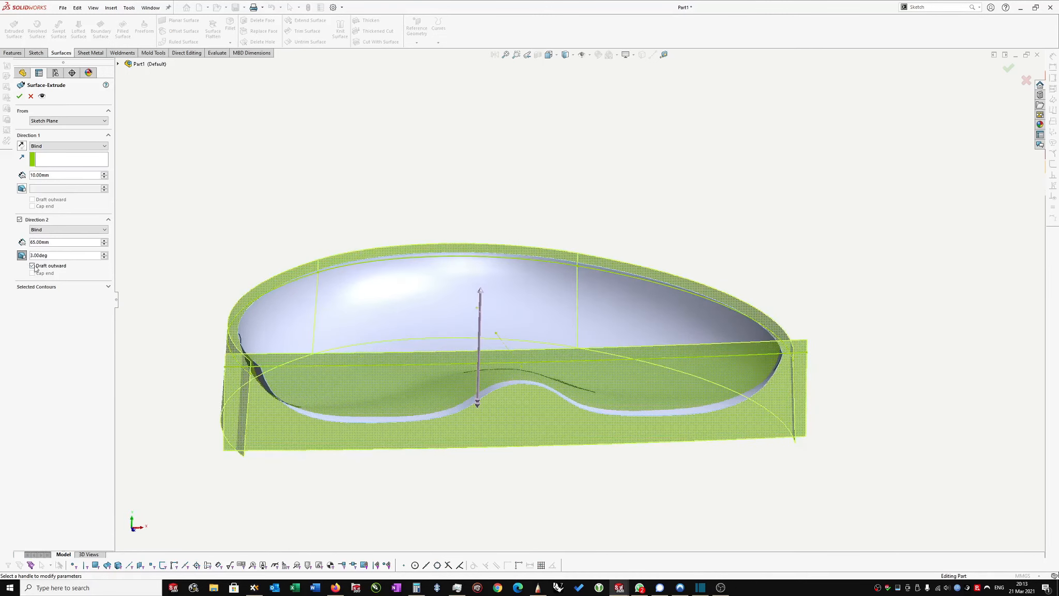
left_click(32, 266)
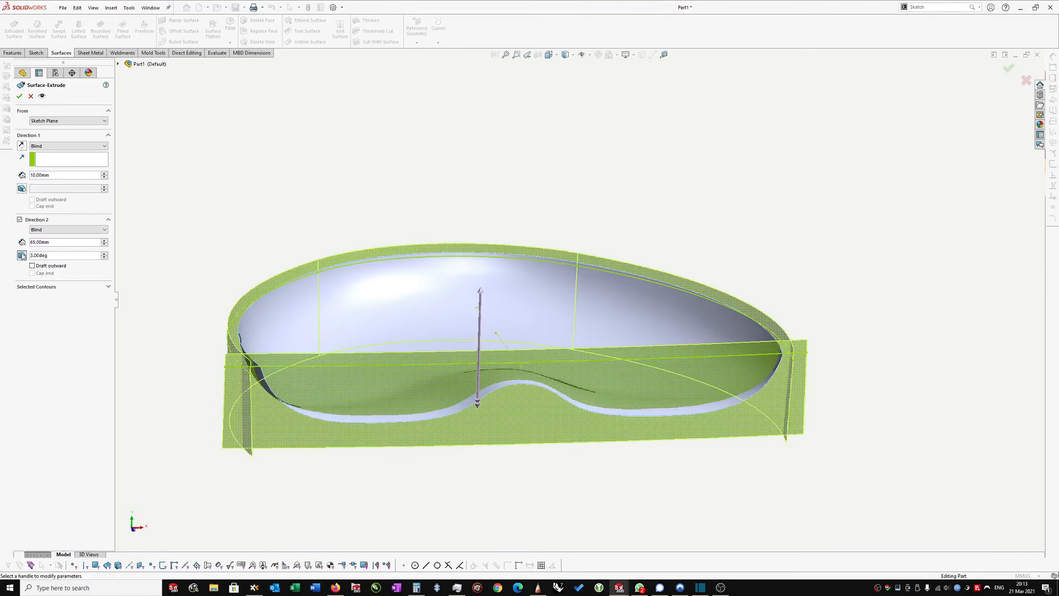
left_click(22, 257)
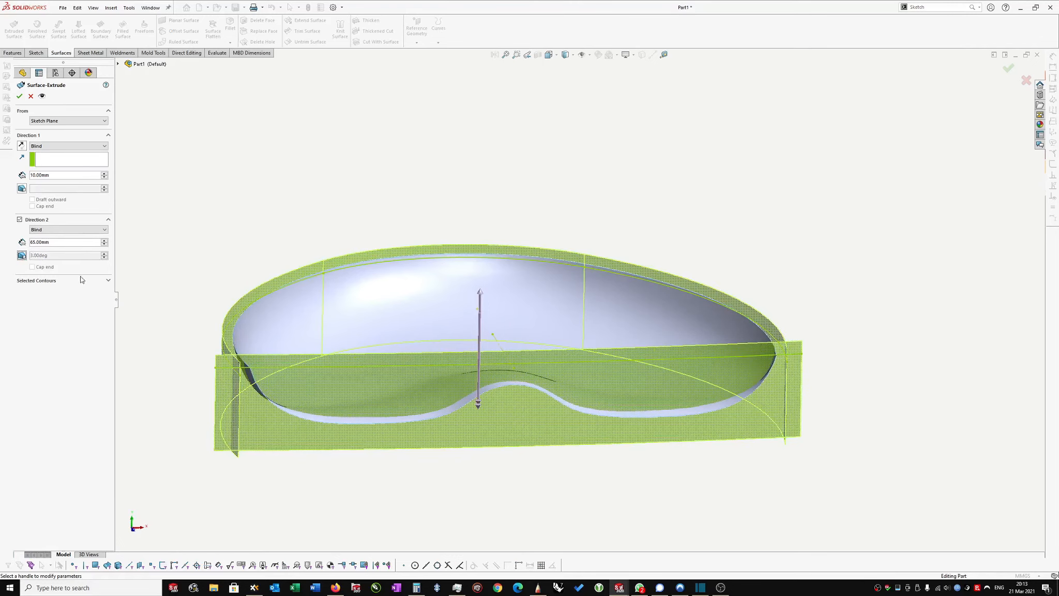
Replace the whole-sketch contour with the closed region between the outline and the arc, and finish the surface extrude.
left_click(108, 280)
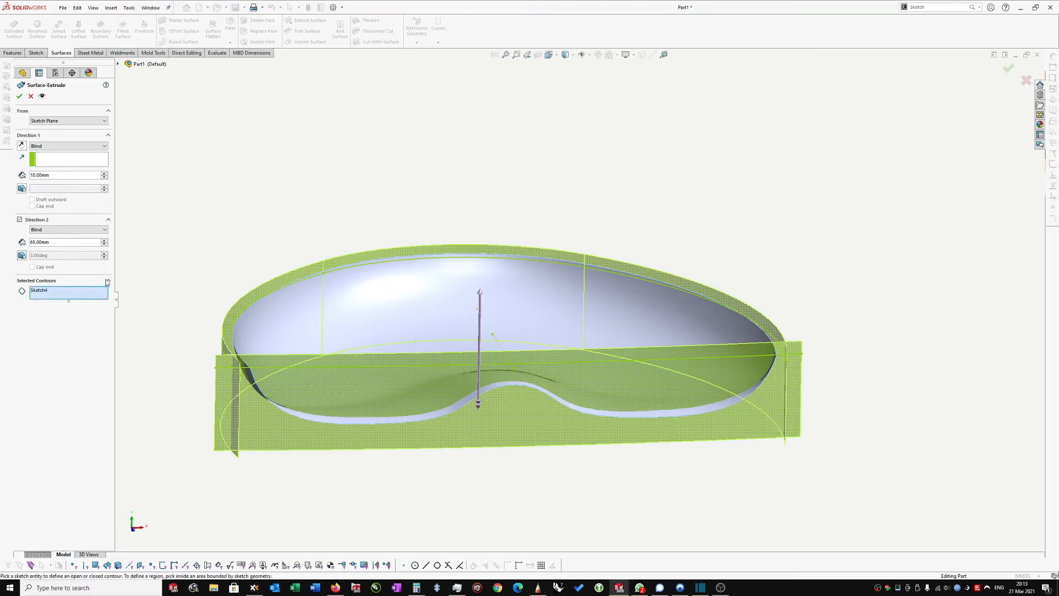
left_click(38, 290)
key("Delete")
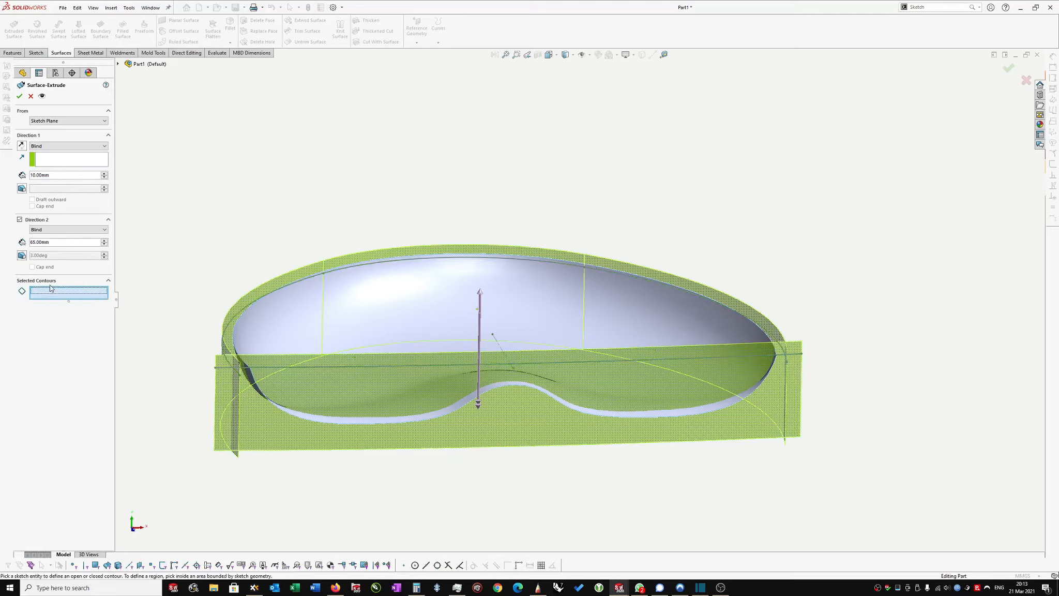
left_click(342, 294)
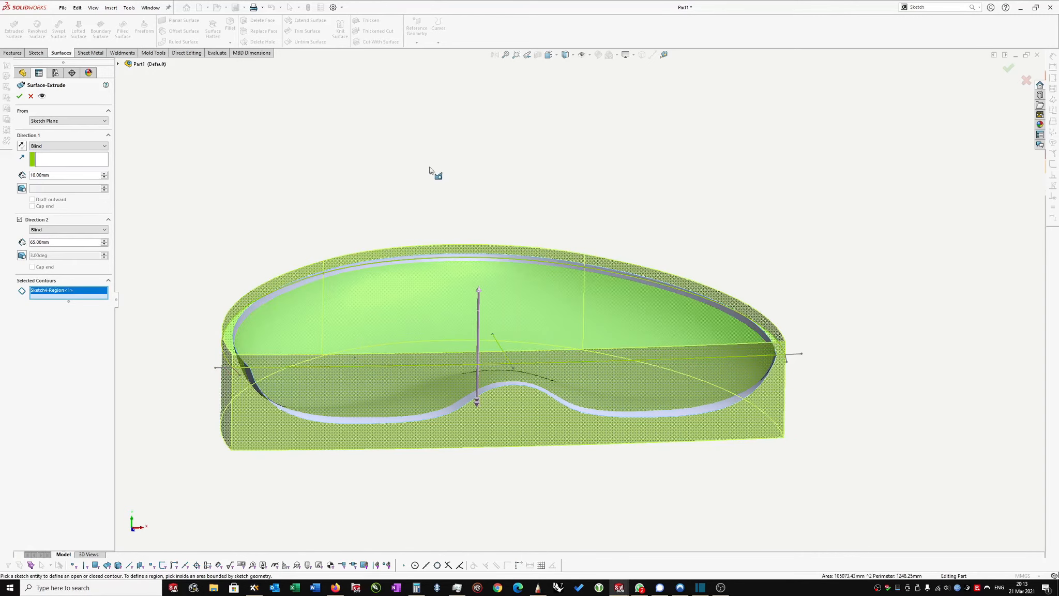
key("ctrl+8")
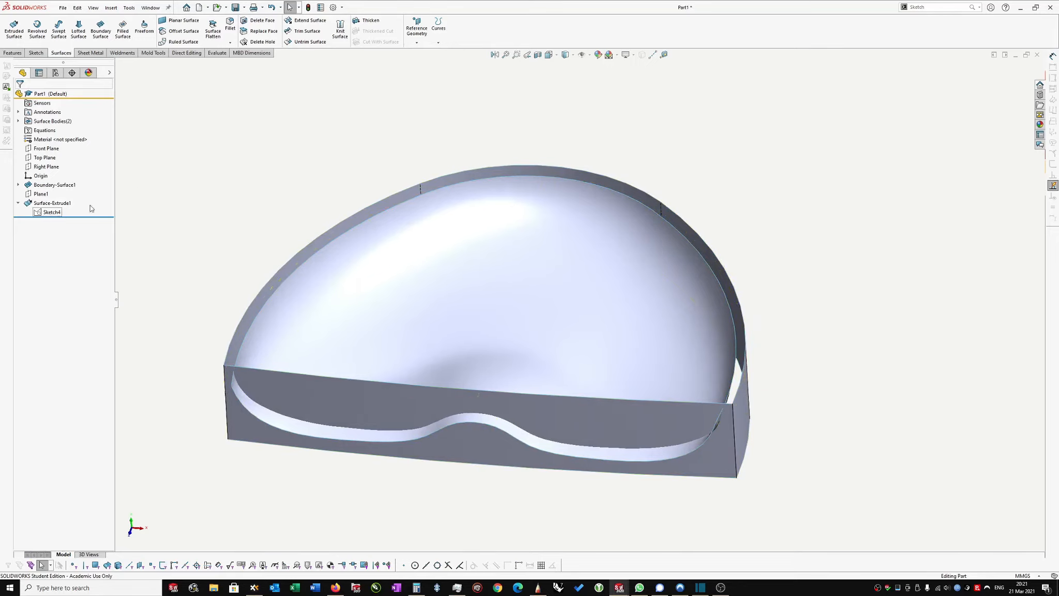
In a new sketch on Plane1, offset all edges of the extruded wall 8 mm outward as a closed outline.
middle_click_drag(301, 180, 246, 270)
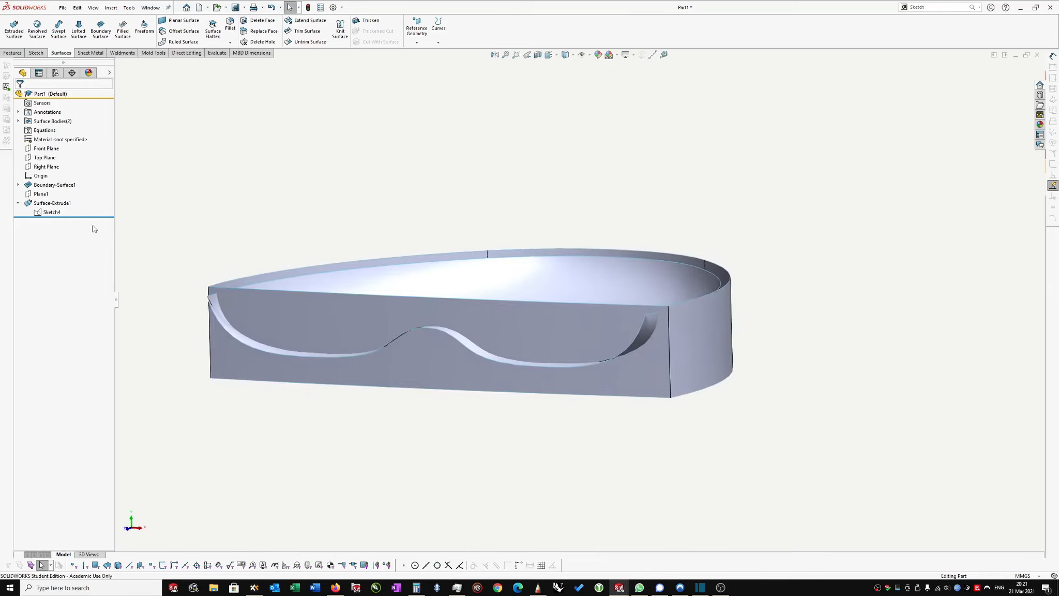
left_click(44, 196)
middle_click_drag(203, 197, 230, 321)
right_click(37, 194)
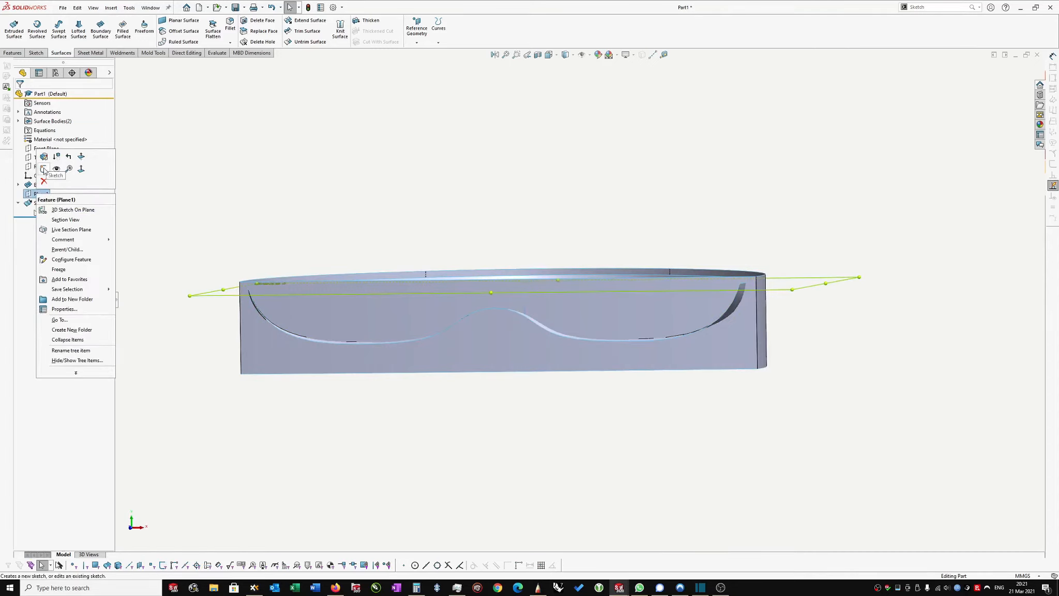
left_click(44, 171)
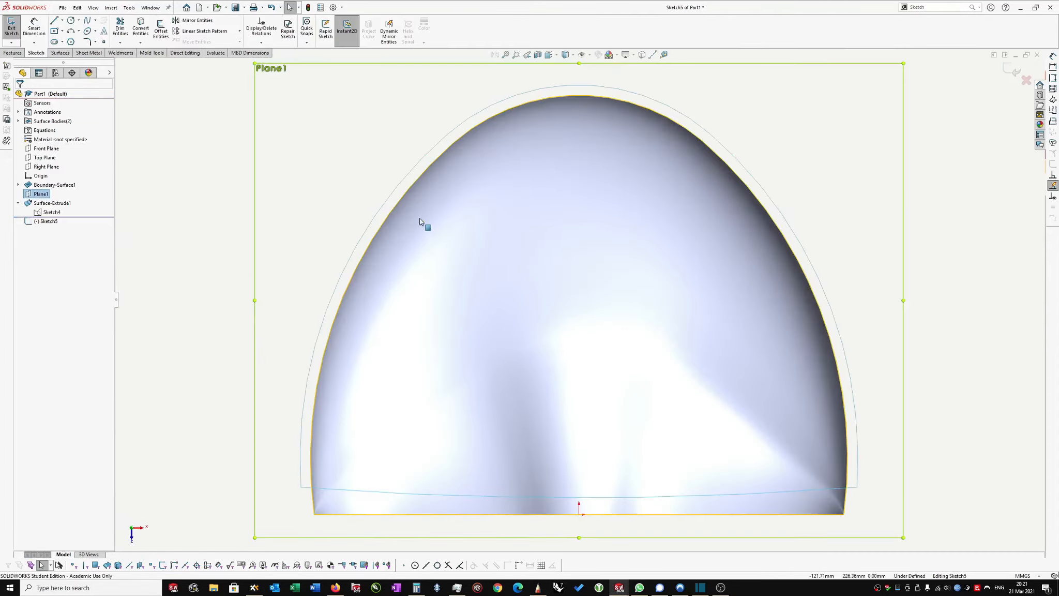
scroll(722, 252, "down", 2)
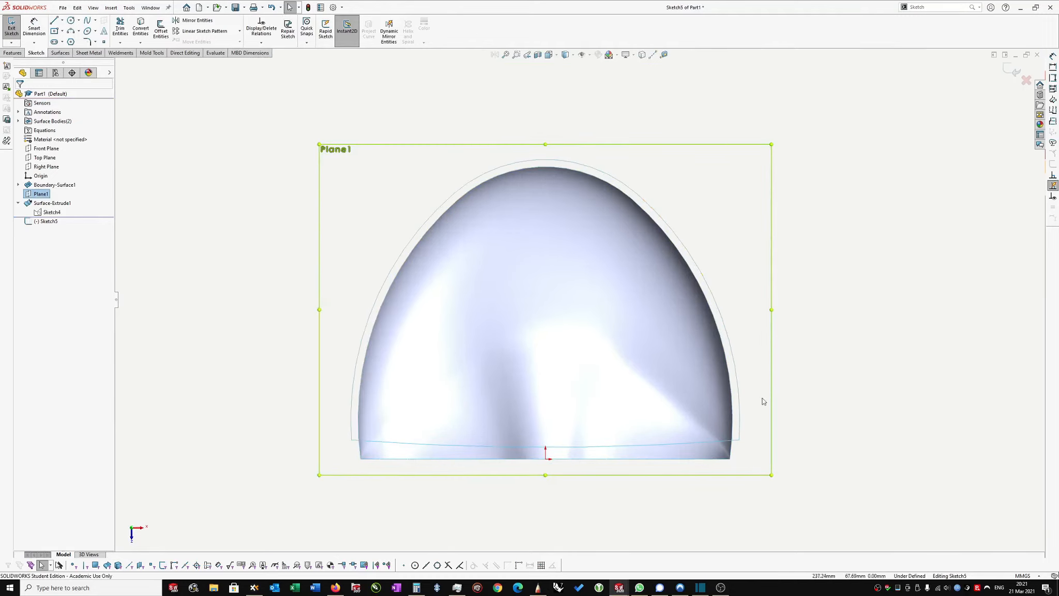
left_click(738, 389)
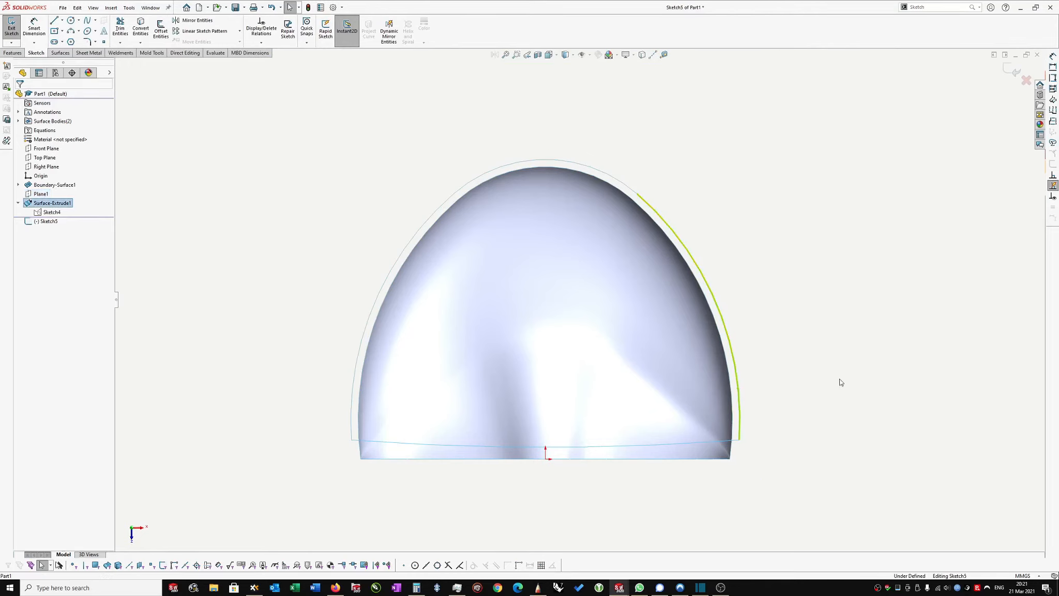
right_click_drag(799, 402, 828, 432)
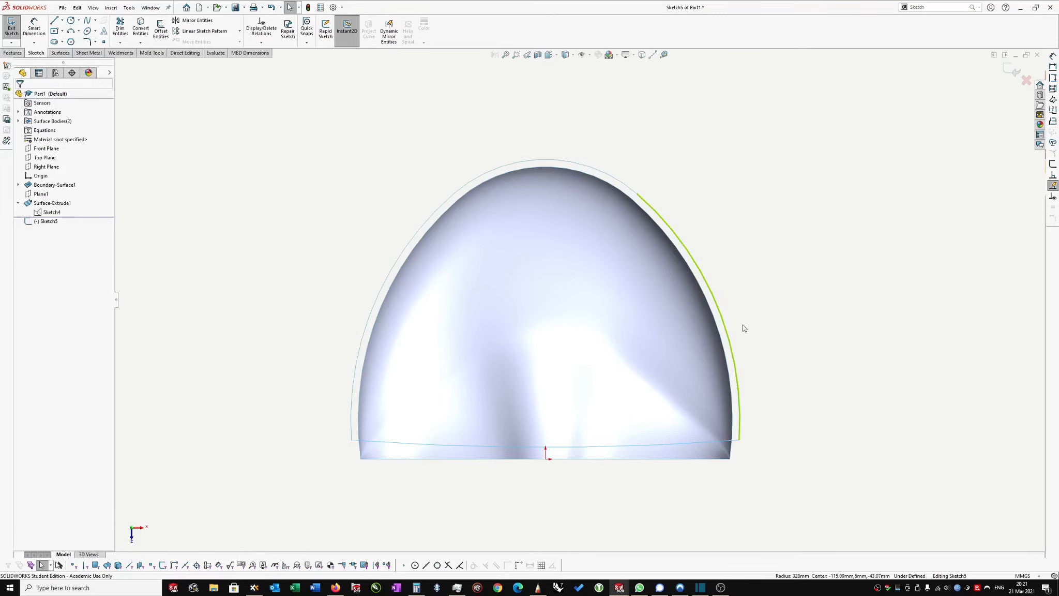
right_click_drag(754, 362, 769, 365)
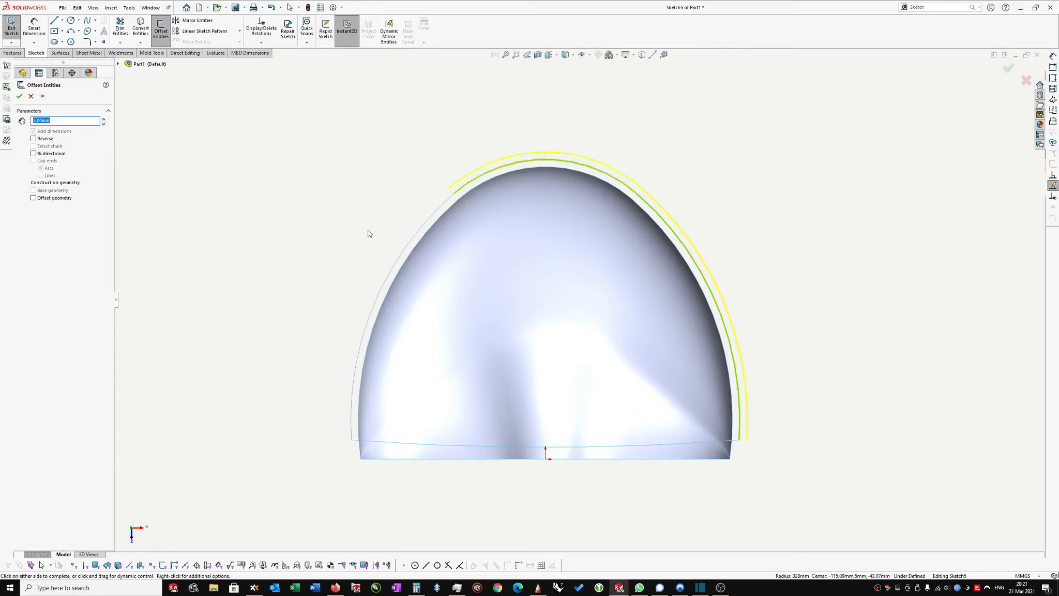
left_click(419, 228)
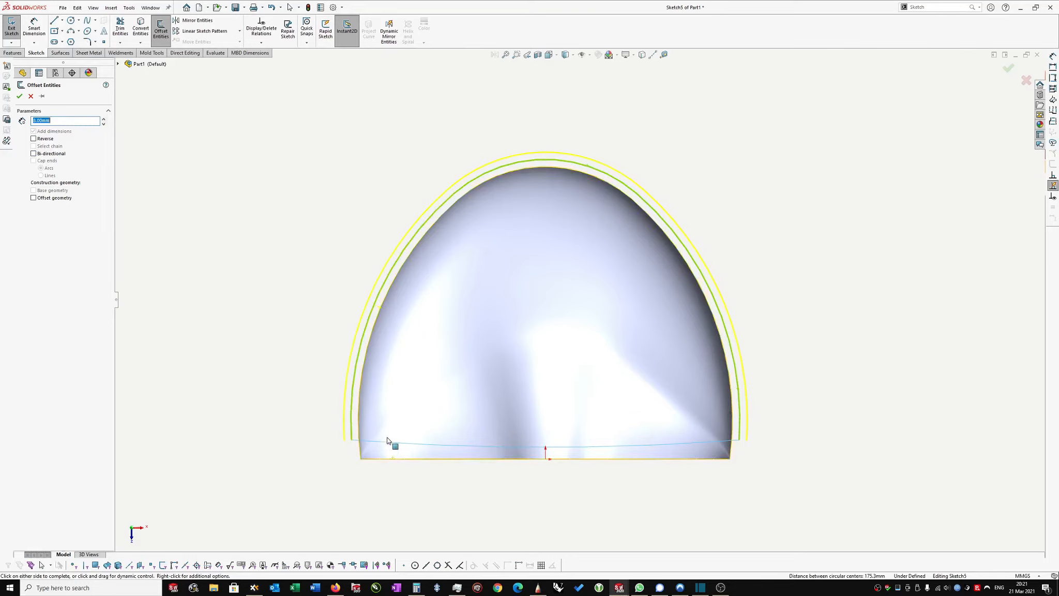
left_click(354, 440)
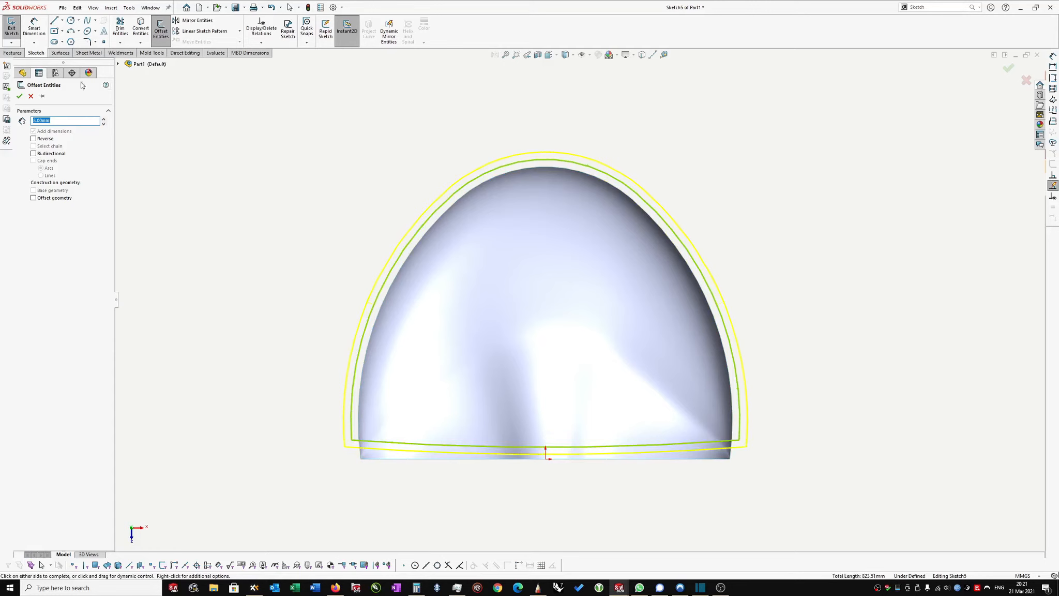
left_click(19, 97)
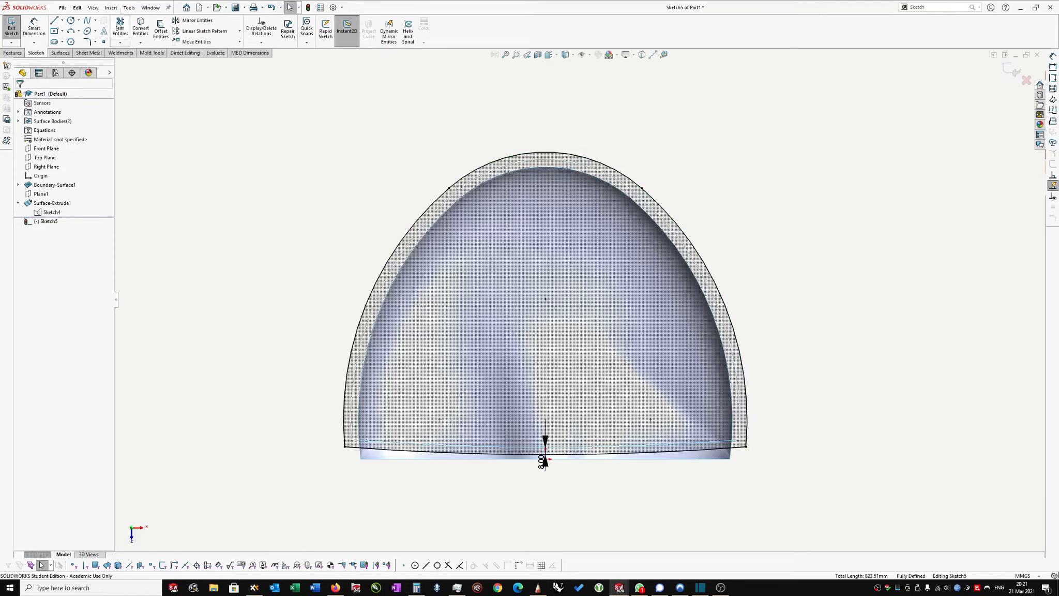
Create a planar surface from the closed offset outline and check how it meets the extruded walls.
left_click(59, 53)
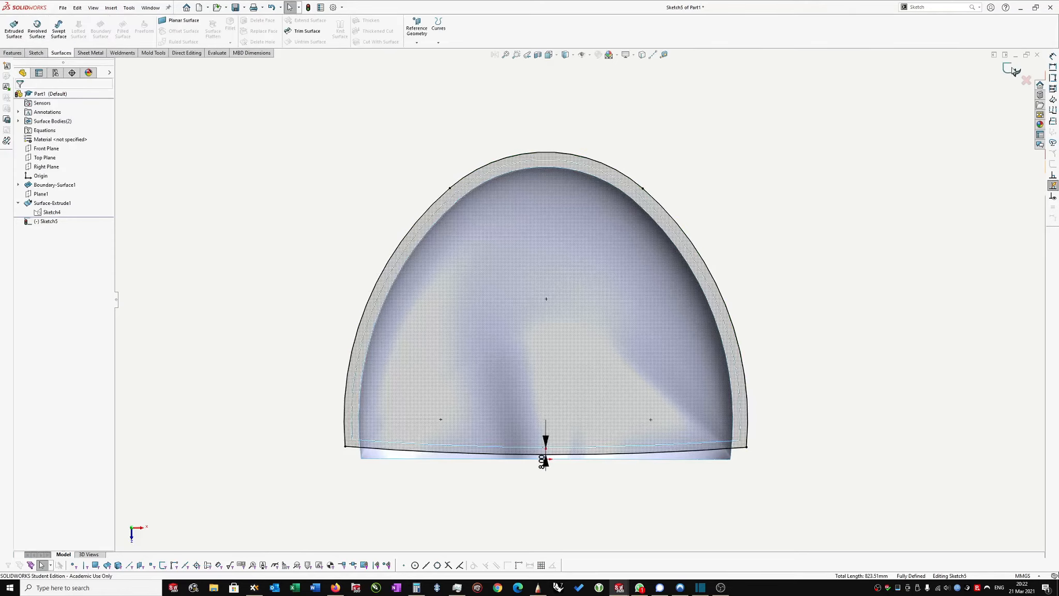
left_click(178, 21)
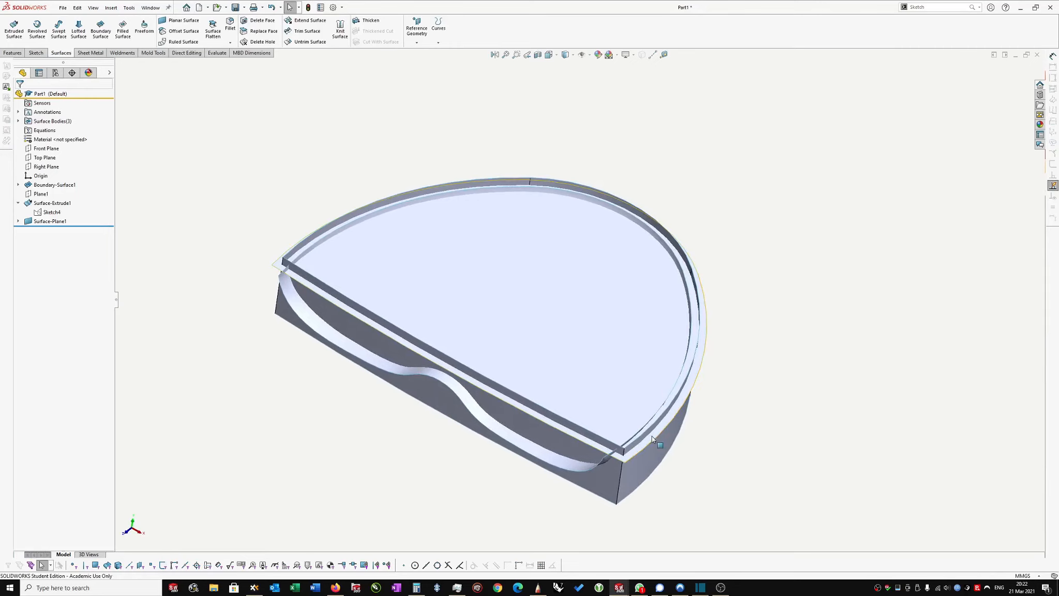
middle_click_drag(653, 432, 666, 385)
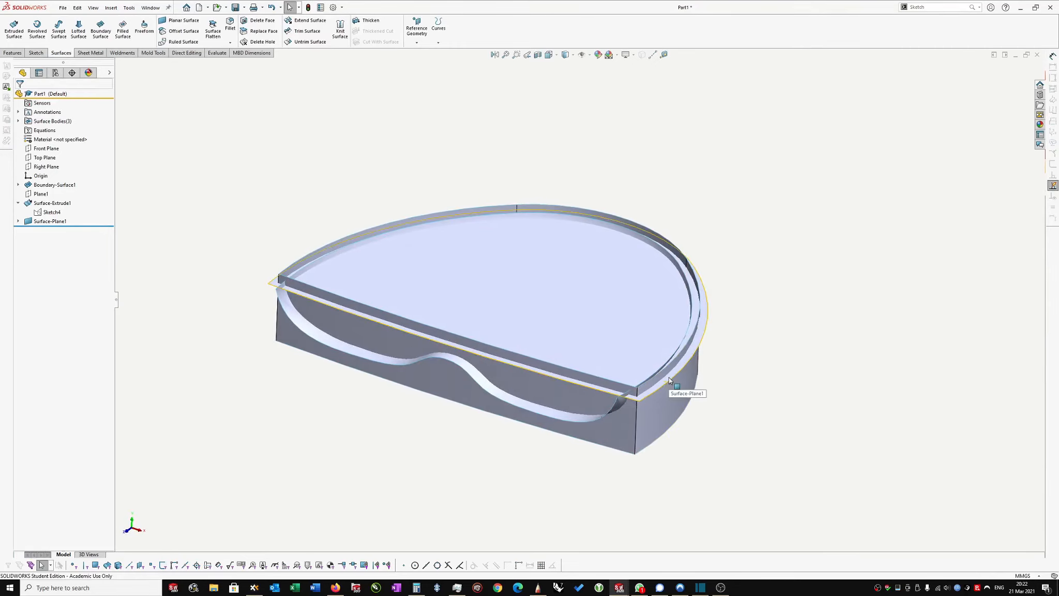
middle_click_drag(742, 354, 743, 358)
left_click(679, 375)
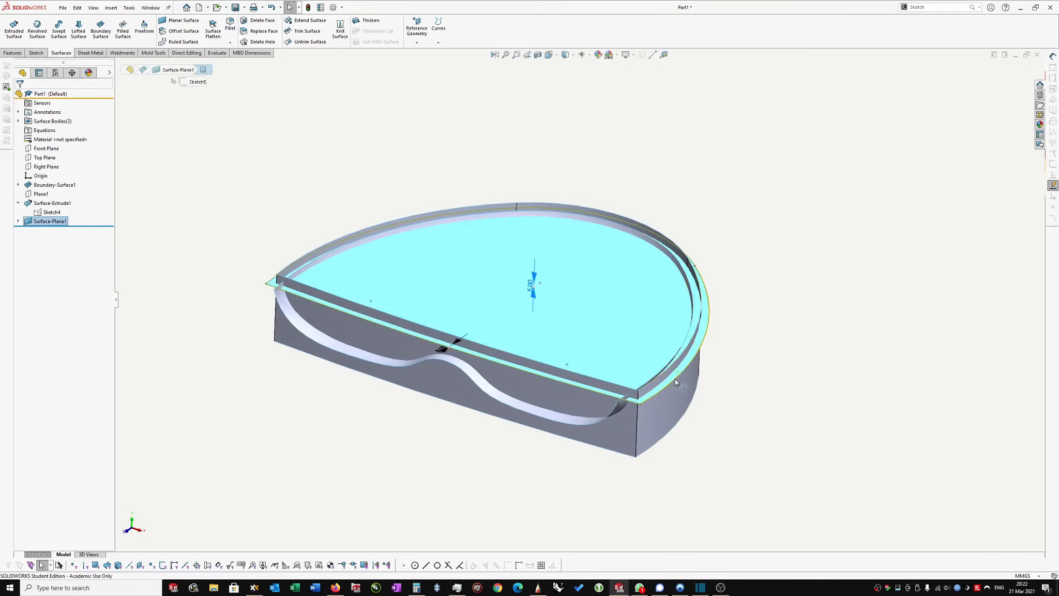
left_click(749, 378)
scroll(788, 260, "down", 2)
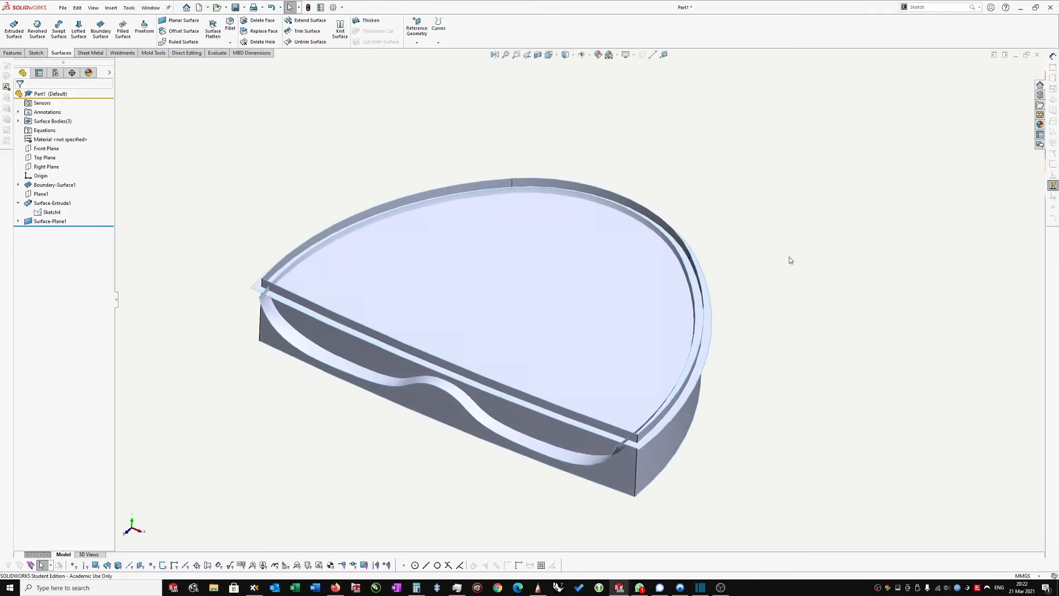
Close the open edge loop at the base of the extruded walls with a filled surface, using Contact edges and Fix up boundary.
mouse_move(786, 260)
middle_mouse_down()
mouse_move(780, 251)
mouse_move(742, 279)
mouse_move(721, 258)
mouse_move(747, 282)
mouse_move(740, 298)
mouse_move(592, 222)
mouse_move(597, 193)
middle_mouse_up()
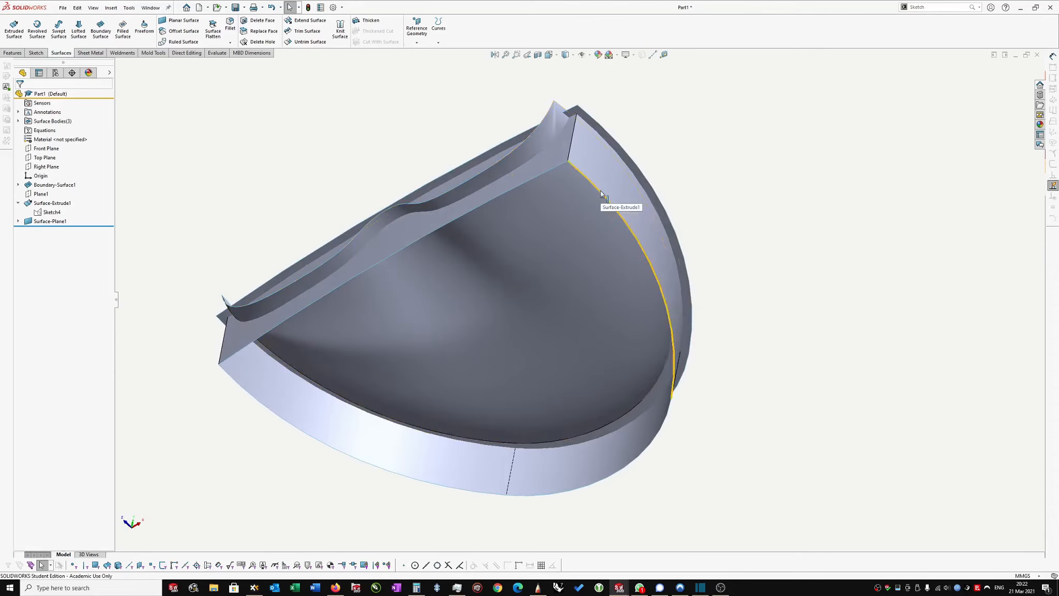
left_click(539, 196)
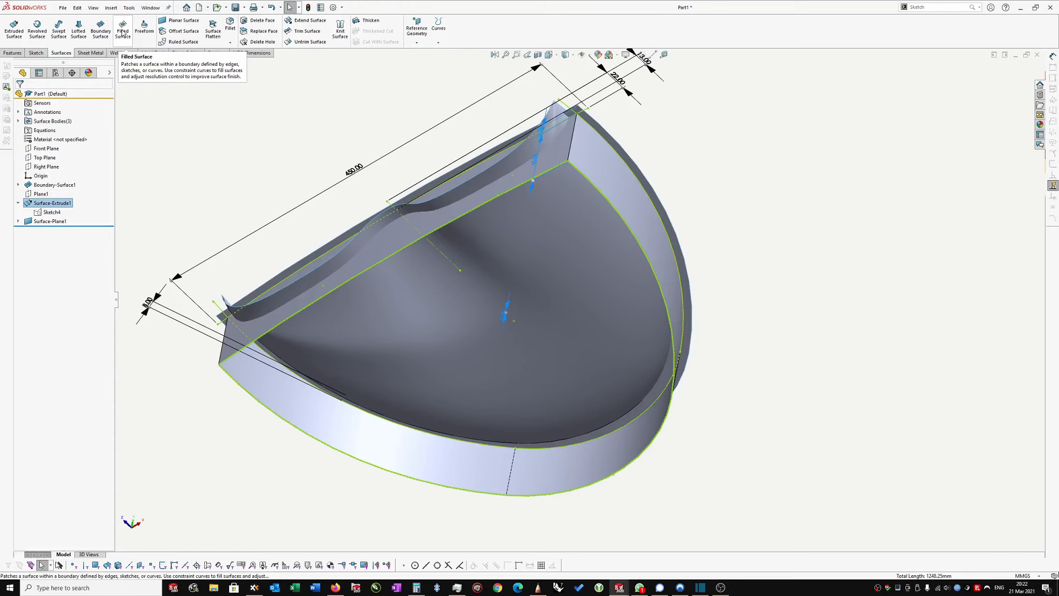
left_click(123, 32)
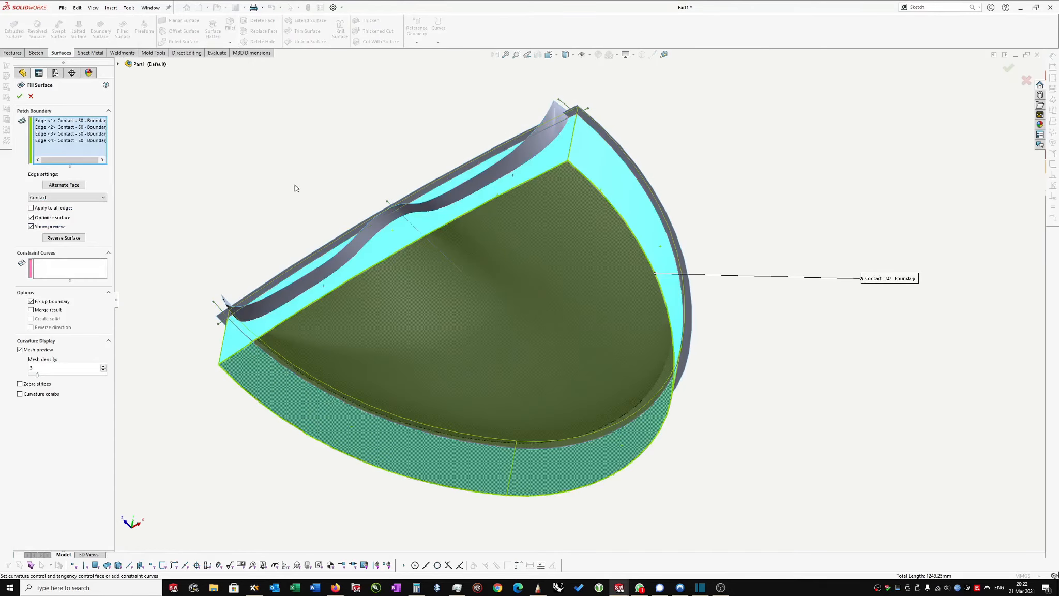
middle_click_drag(295, 188, 18, 217)
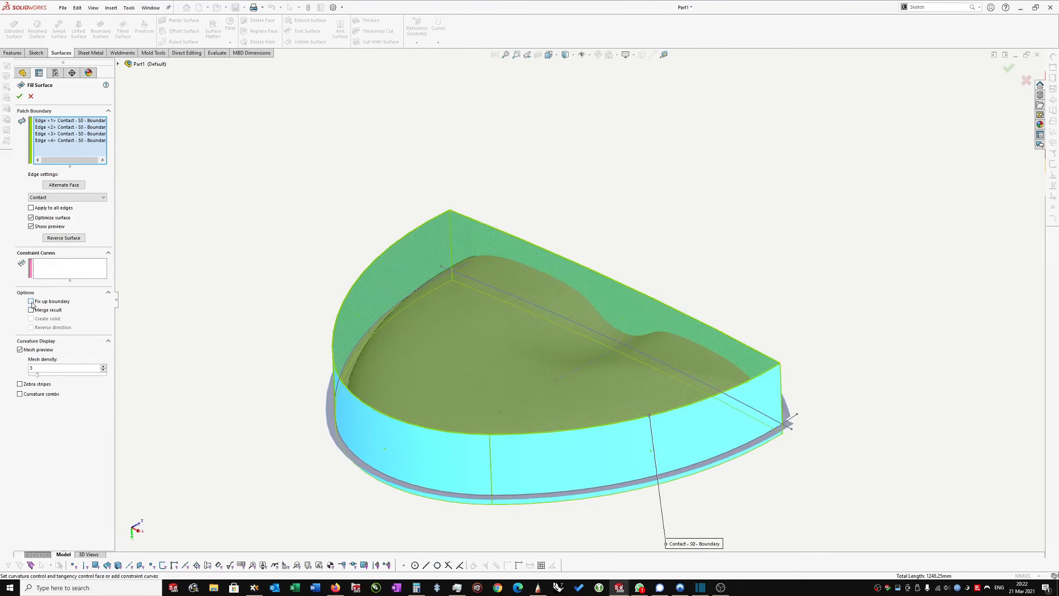
middle_click_drag(196, 261, 245, 281)
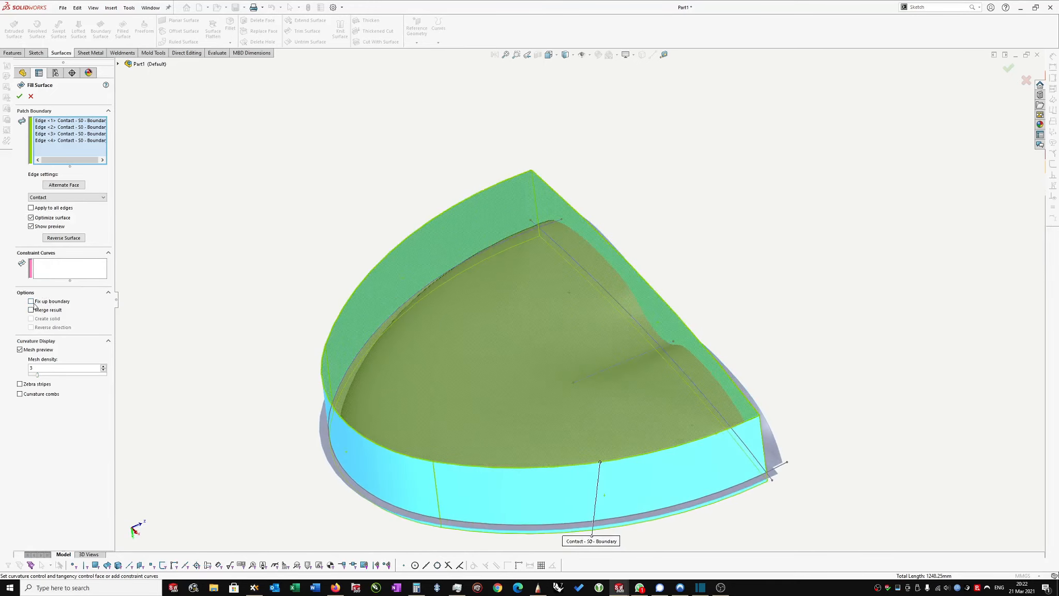
middle_click_drag(132, 274, 132, 270)
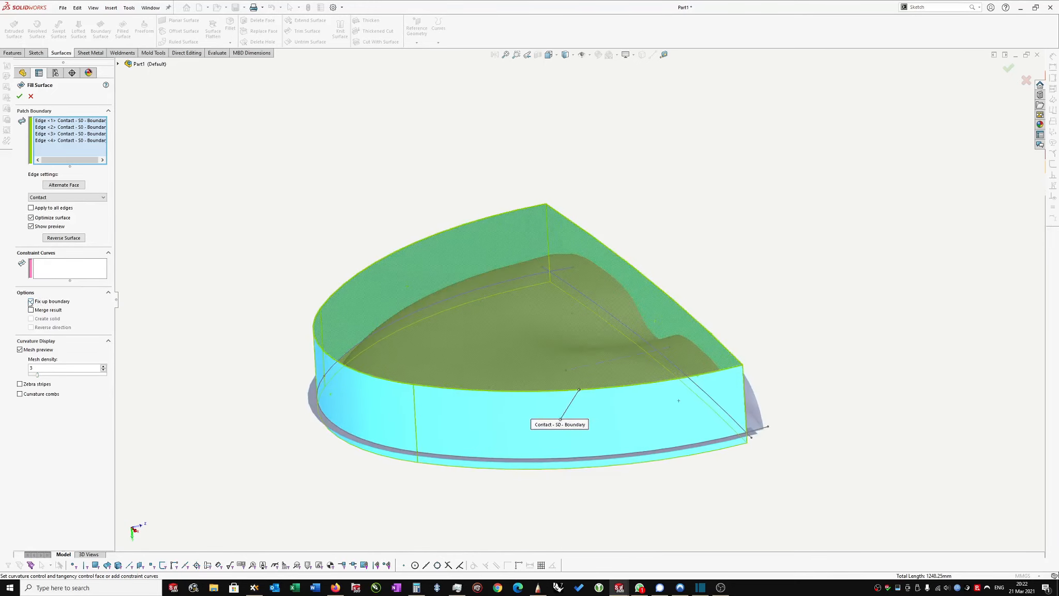
middle_click_drag(196, 277, 326, 250)
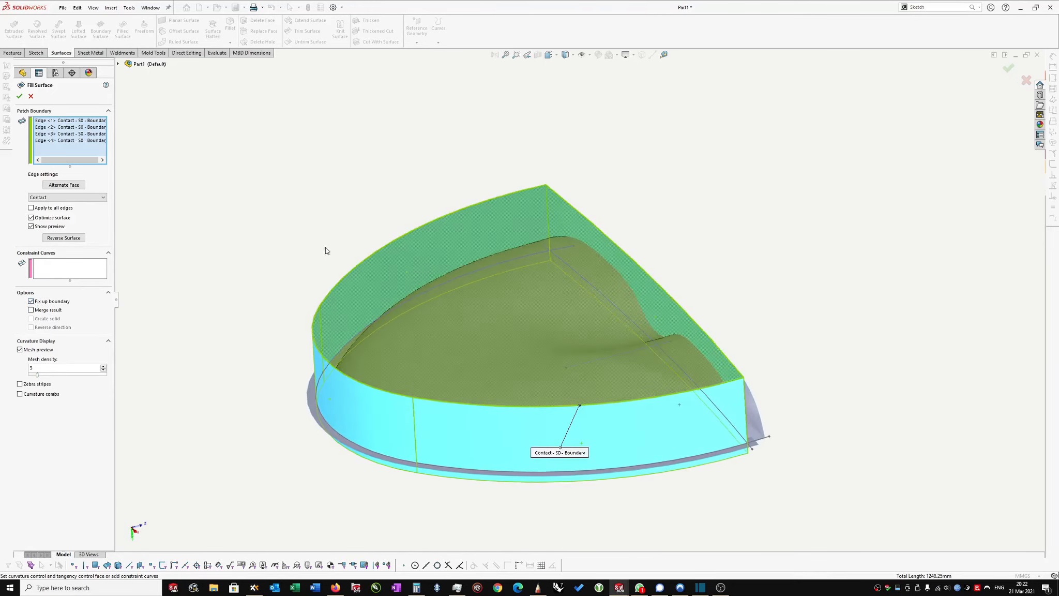
left_click(20, 96)
Start a mutual surface trim with all four surface bodies selected: extruded walls, planar surface, filled base and boundary surface.
middle_click_drag(671, 186, 747, 271)
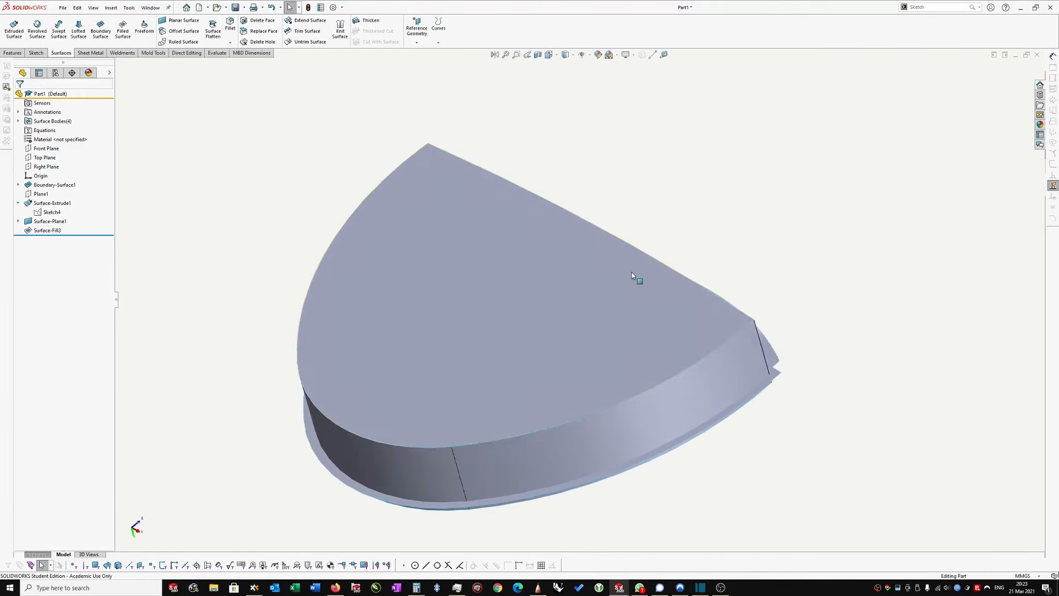
middle_click_drag(631, 272, 652, 251)
middle_click_drag(646, 258, 628, 236)
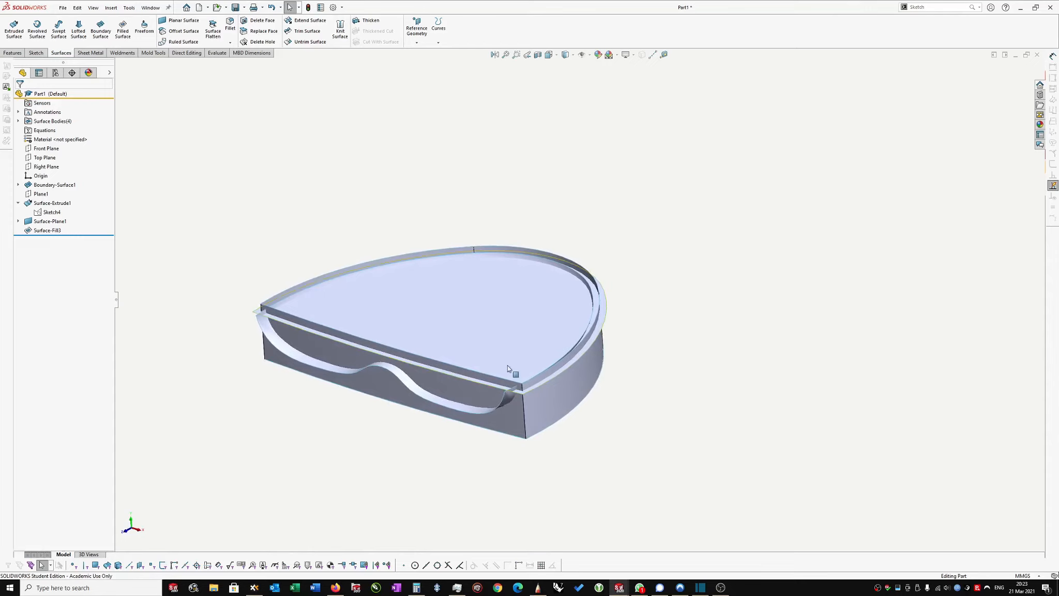
scroll(576, 336, "down", 1)
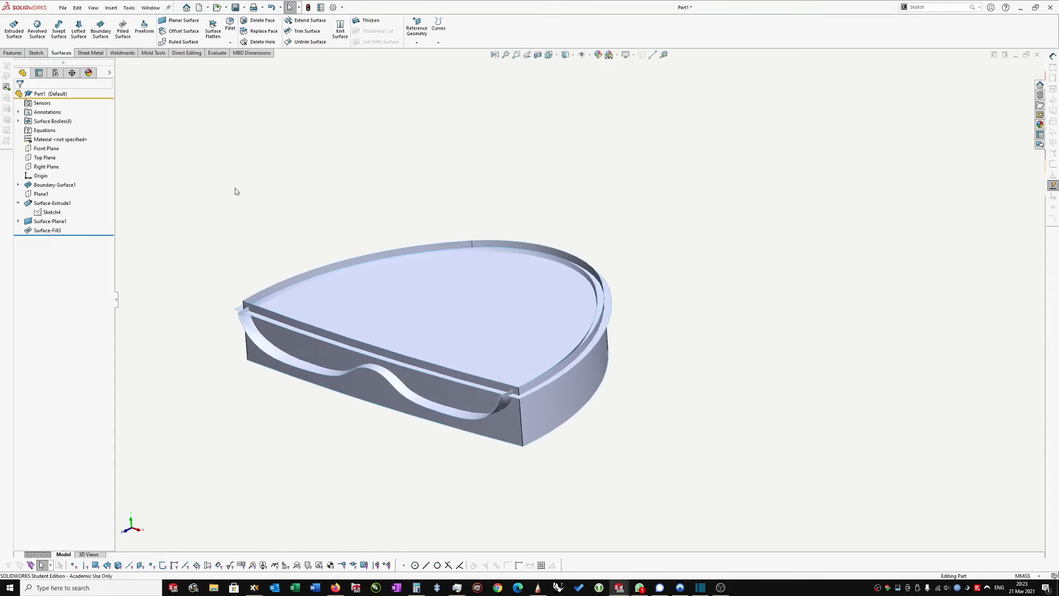
middle_click_drag(205, 202, 203, 187)
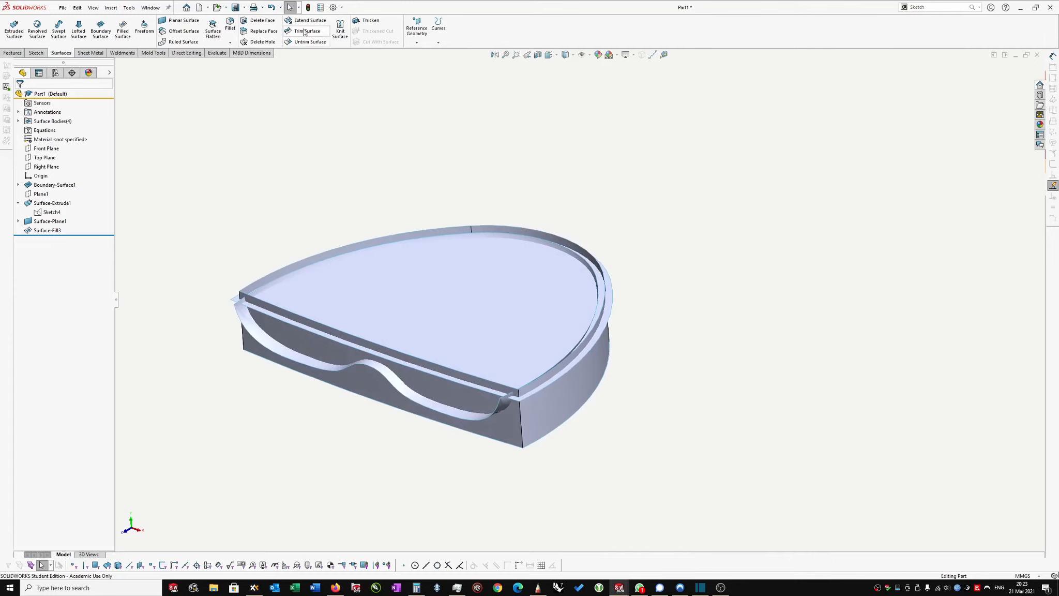
left_click(304, 31)
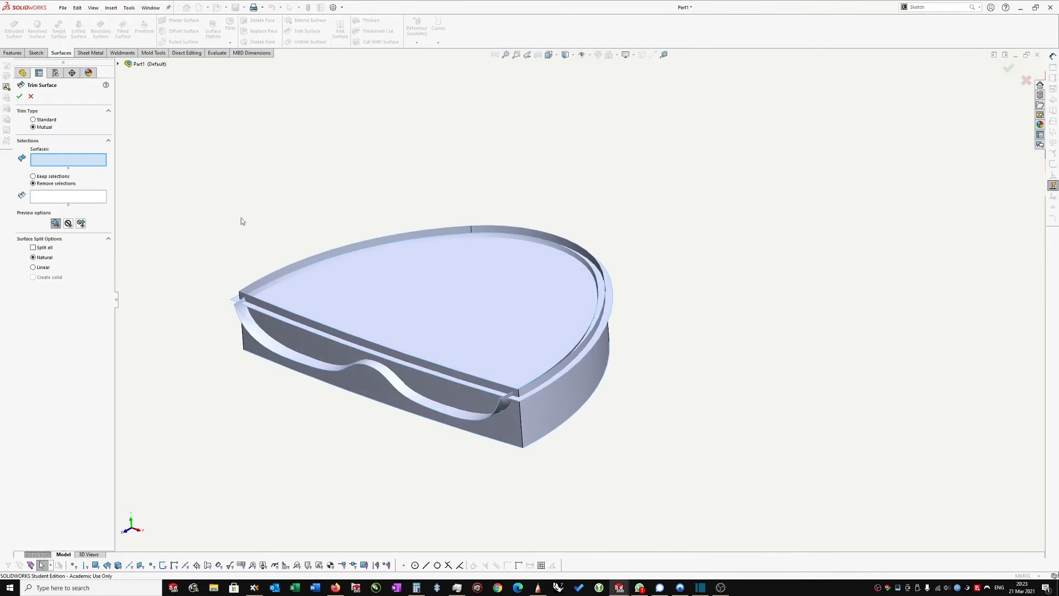
left_click(33, 120)
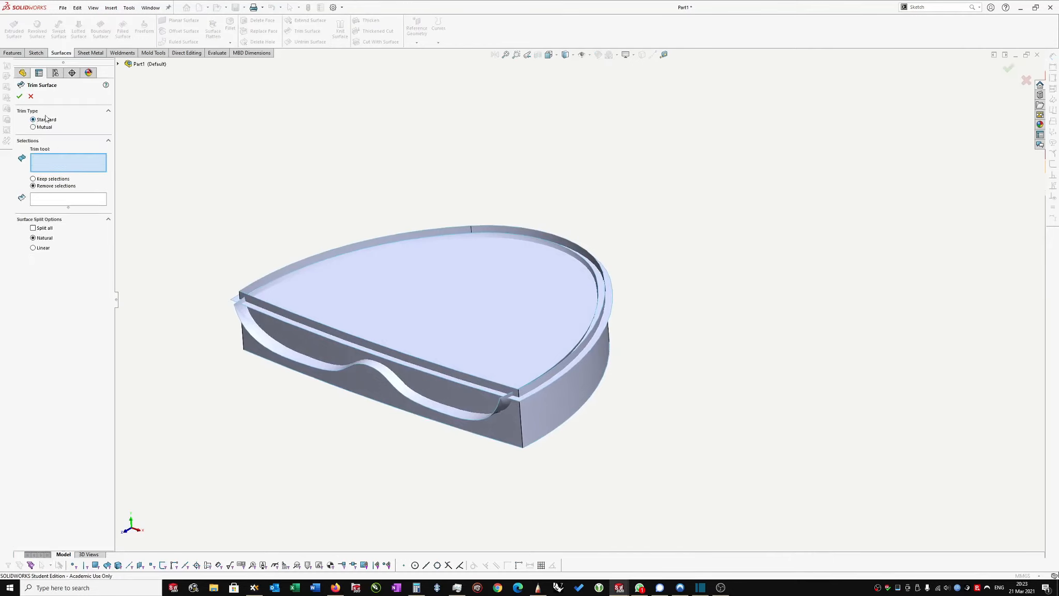
left_click(33, 127)
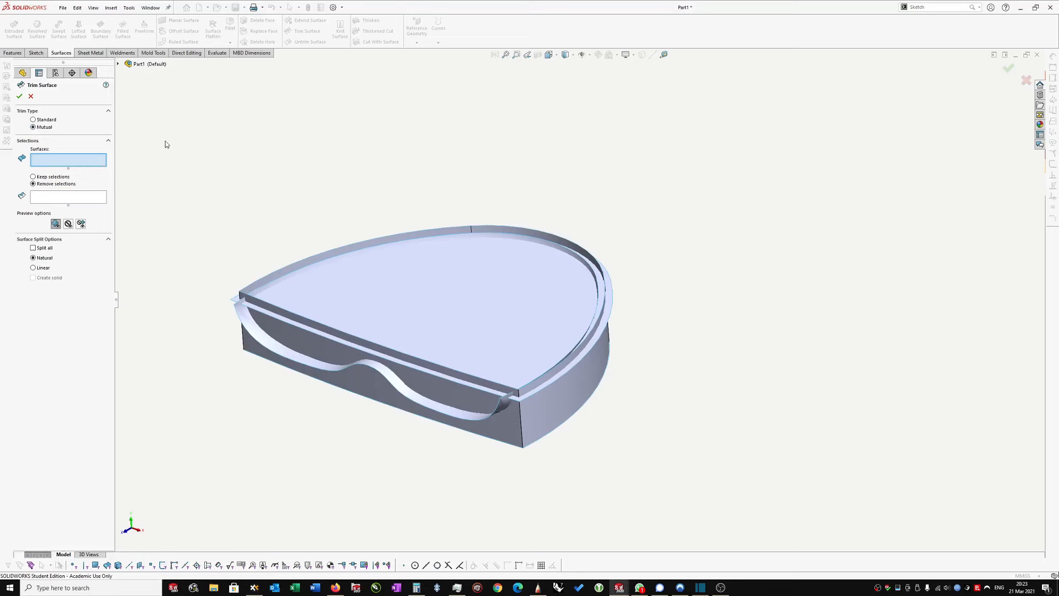
left_click_drag(165, 140, 730, 500)
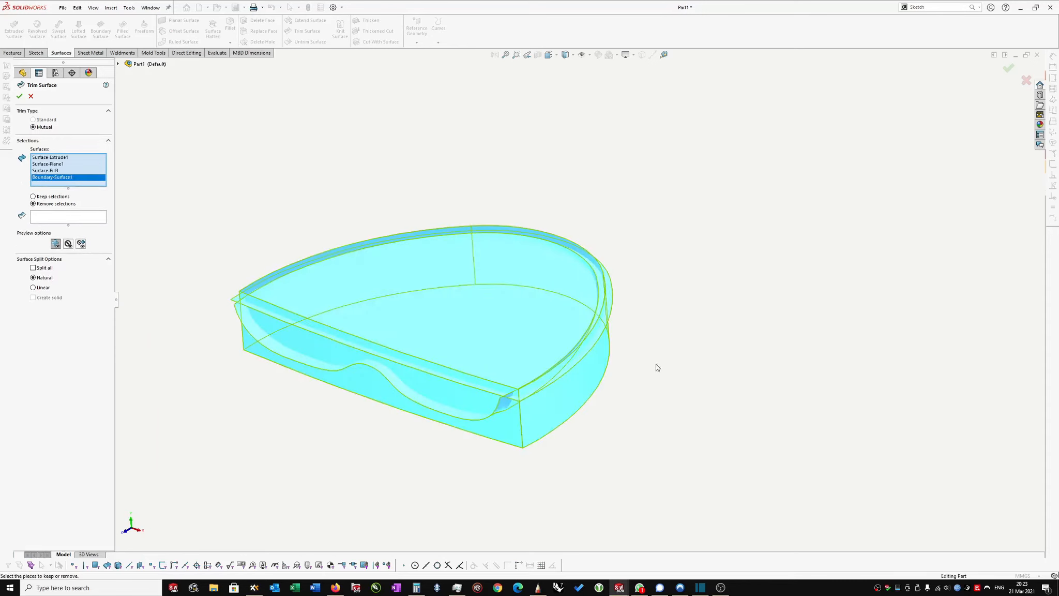
Set the trim to remove selections and mark the planar surface's inner region, its outer flange and the curved wall portion above it.
middle_click_drag(404, 164, 398, 297)
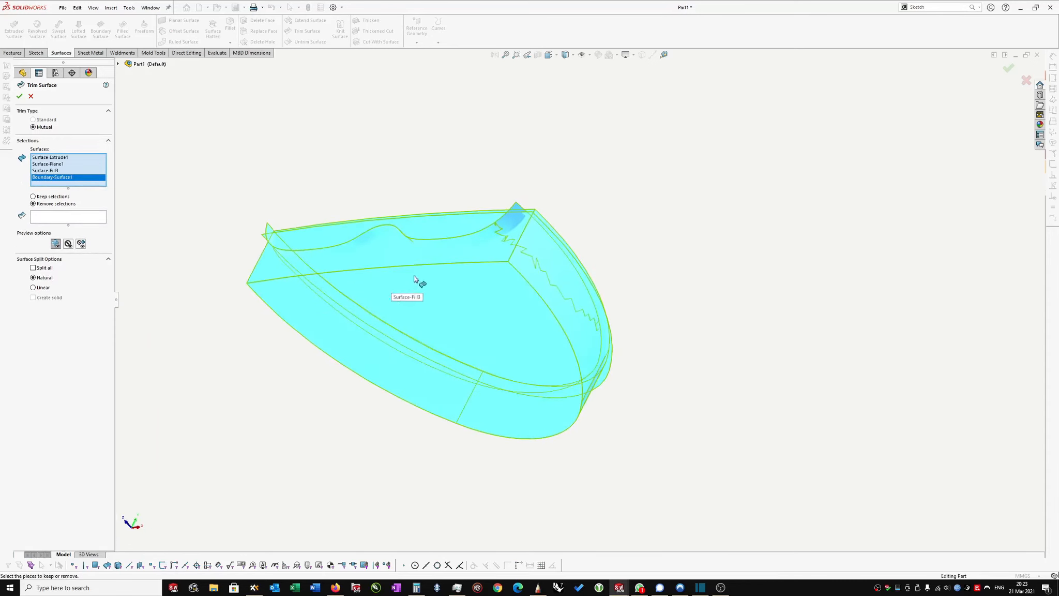
middle_click_drag(131, 174, 32, 201)
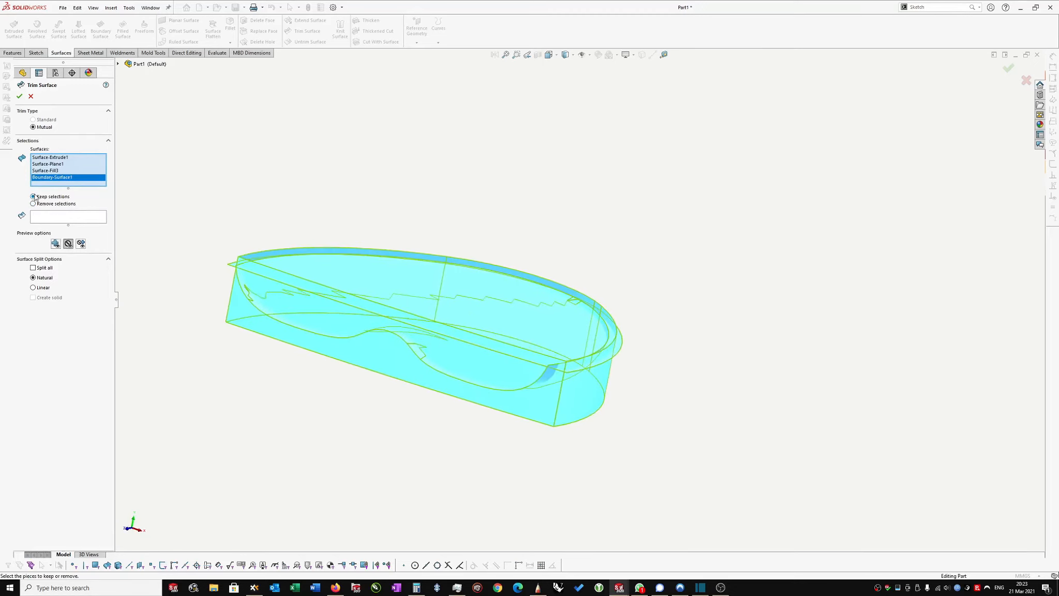
middle_click_drag(37, 200, 235, 247)
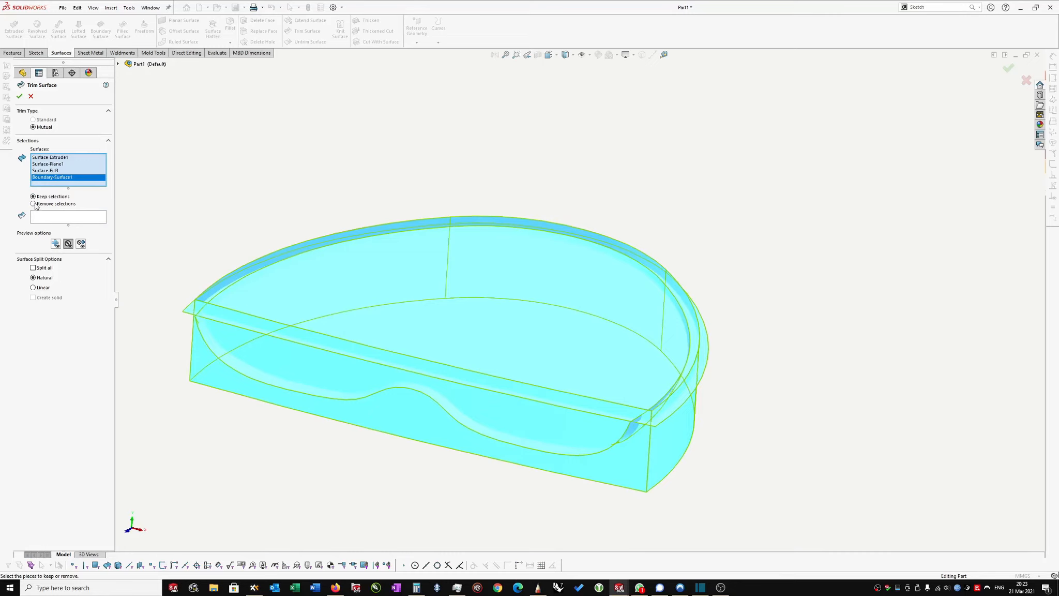
middle_click_drag(101, 225, 57, 219)
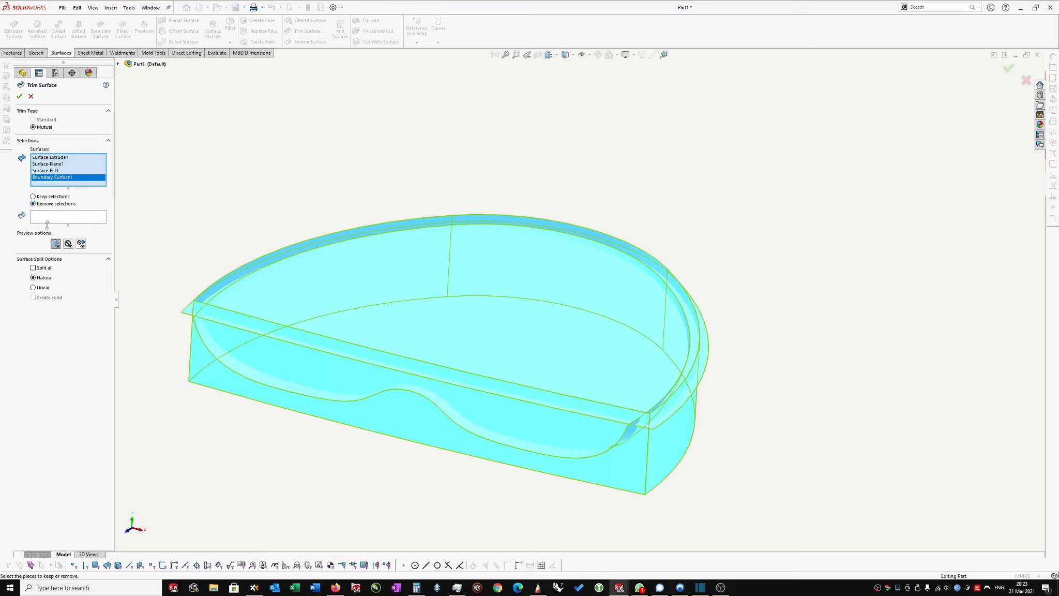
left_click(48, 217)
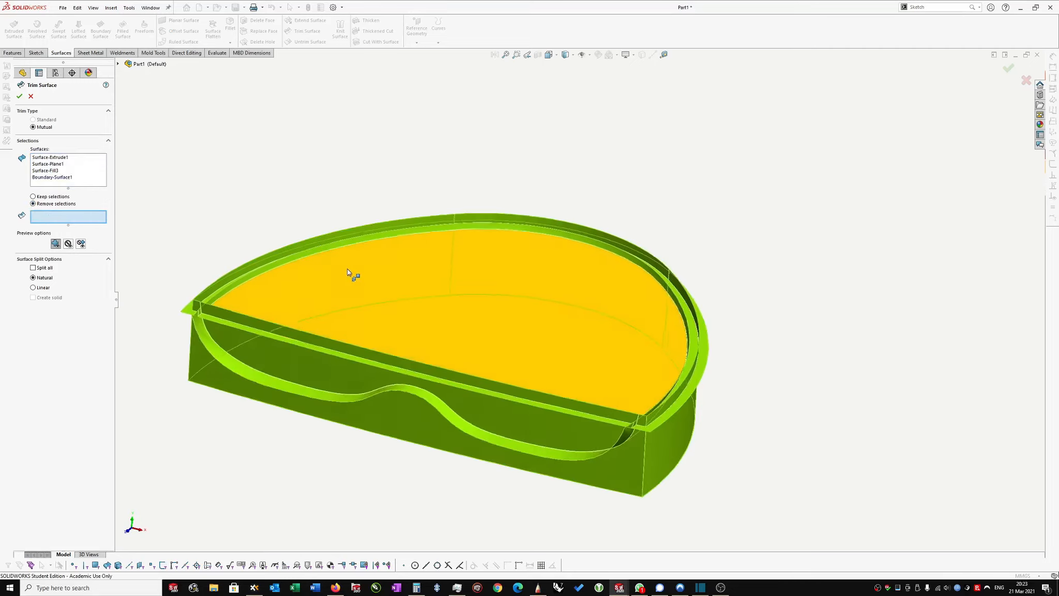
left_click(359, 266)
scroll(383, 239, "down", 3)
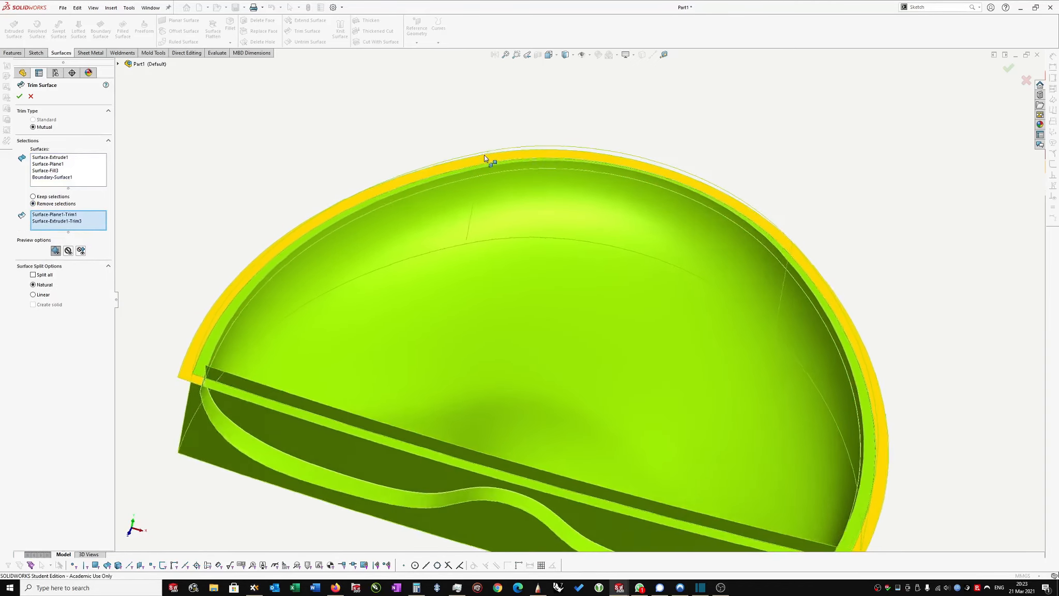
left_click(484, 154)
middle_click_drag(464, 172, 374, 191)
left_click(312, 288)
Mark the boundary surface's protruding rim, the straight wall's strip above the plane and the boundary surface's overhang outside that wall for removal.
middle_click_drag(445, 189, 717, 258)
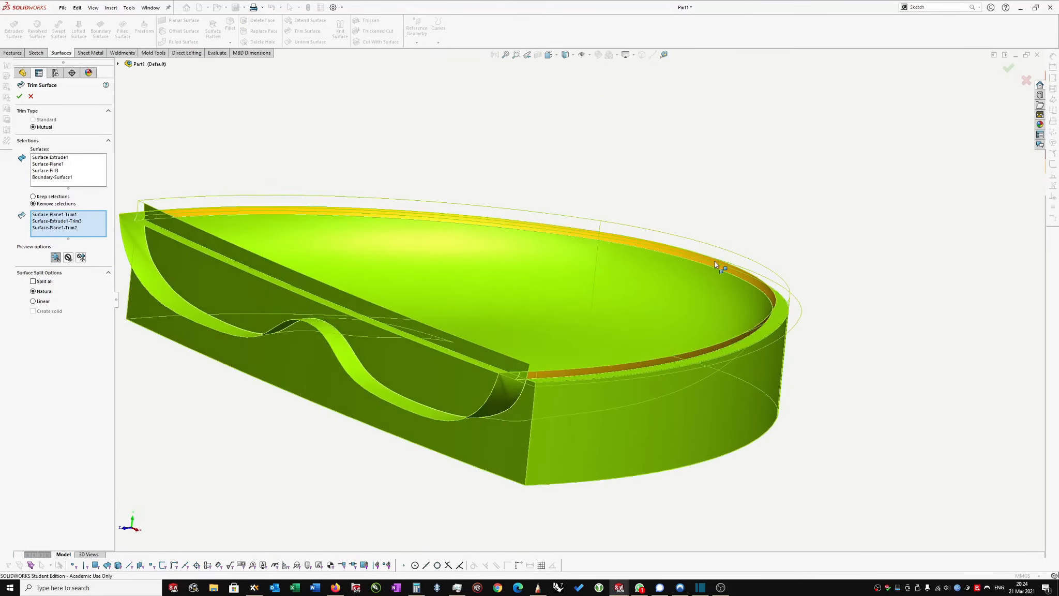
left_click(714, 264)
middle_click_drag(799, 279, 842, 281)
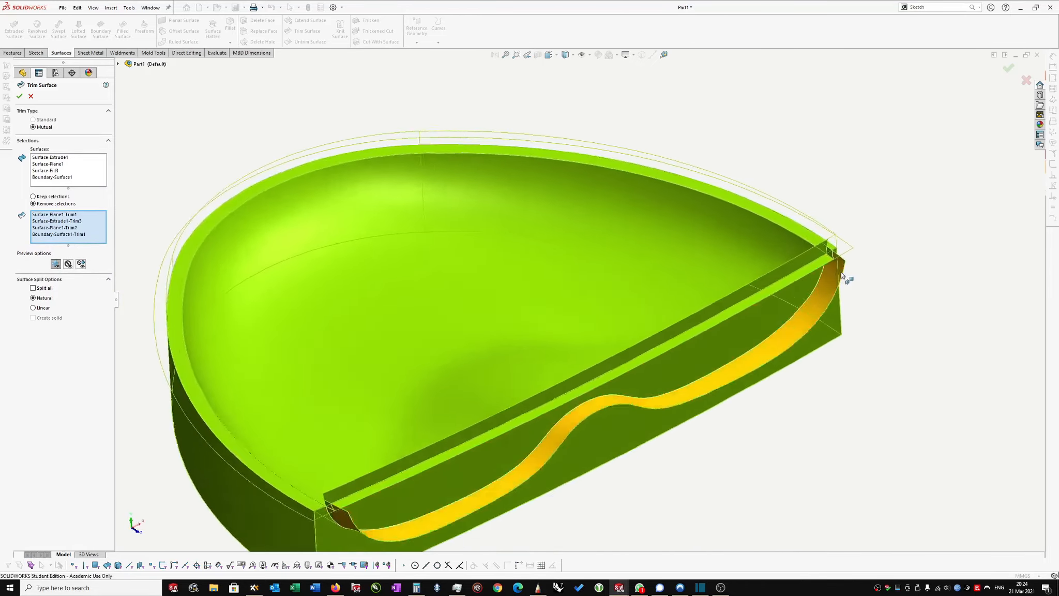
scroll(784, 264, "down", 5)
middle_click_drag(783, 264, 812, 257)
left_click(801, 276)
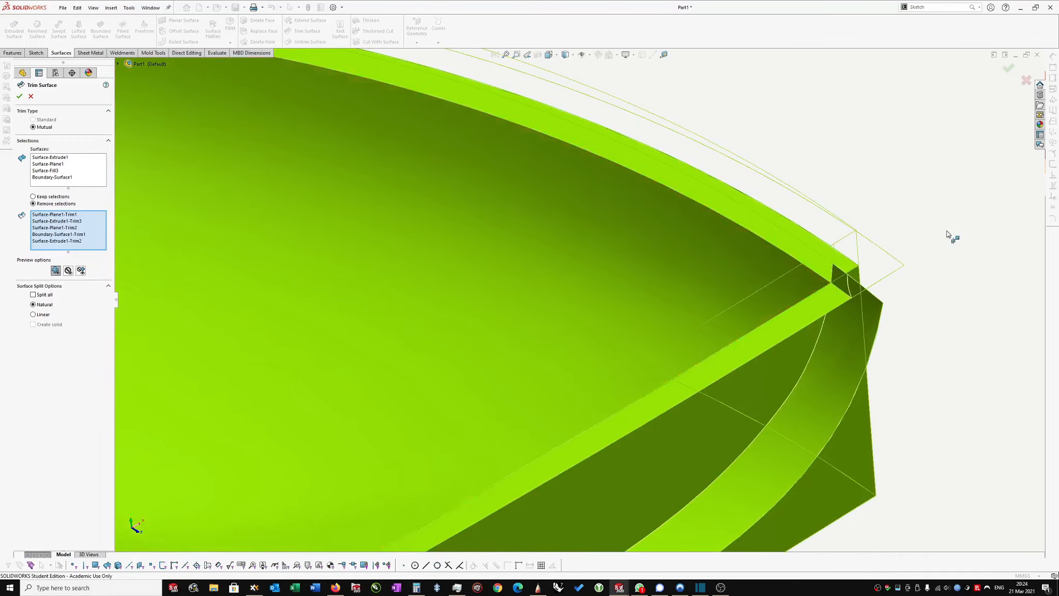
middle_click_drag(948, 234, 841, 277)
left_click(856, 263)
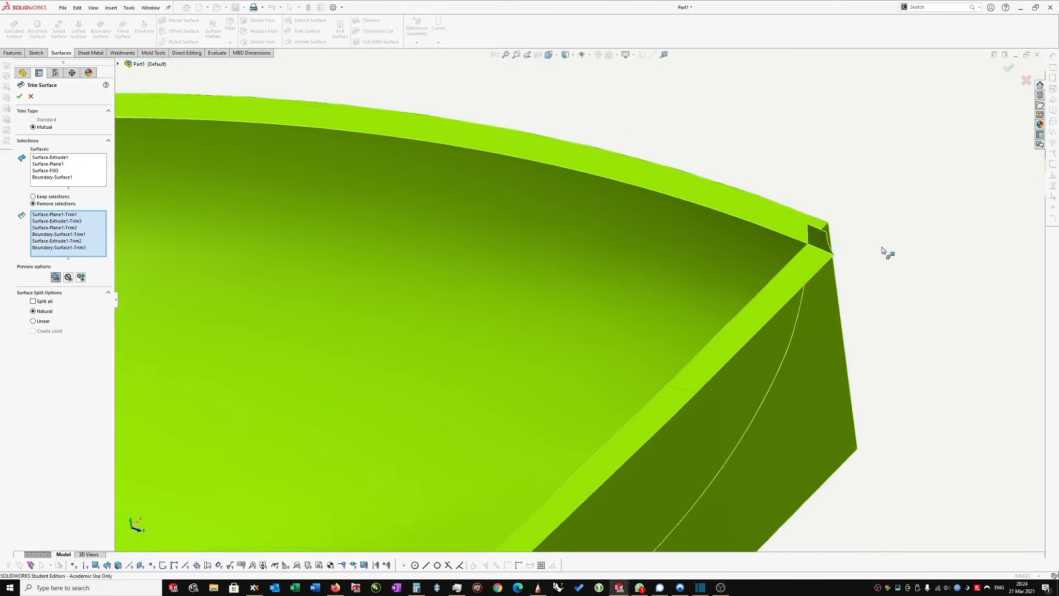
Mark the corner remnants, the planar strip along the straight wall and the wall area above the wavy profile for removal, and complete the trim.
left_click(821, 244)
left_click(815, 265)
middle_click_drag(886, 283, 800, 340)
left_click(598, 433)
mouse_move(704, 347)
middle_mouse_down()
mouse_move(493, 401)
mouse_move(393, 407)
mouse_move(314, 380)
mouse_move(237, 246)
mouse_move(245, 237)
mouse_move(252, 260)
middle_mouse_up()
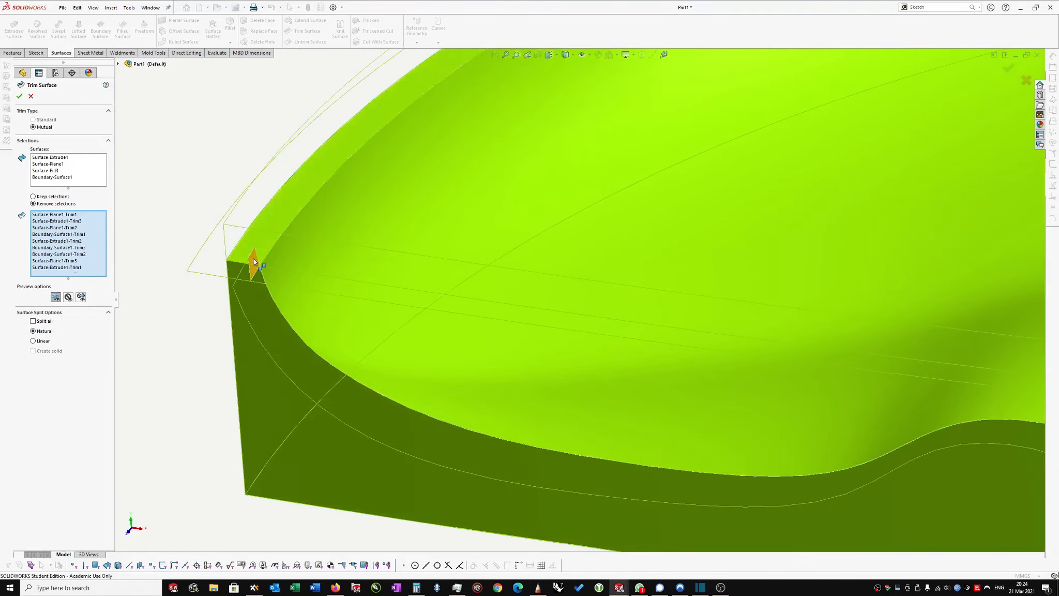
left_click(253, 261)
scroll(328, 404, "up", 5)
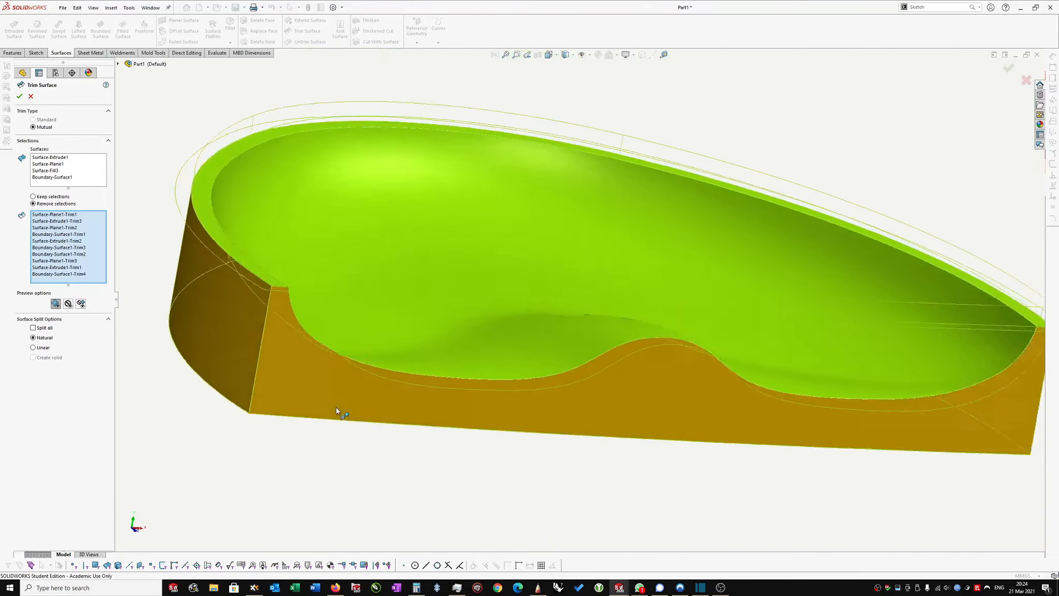
middle_click_drag(336, 410, 440, 310)
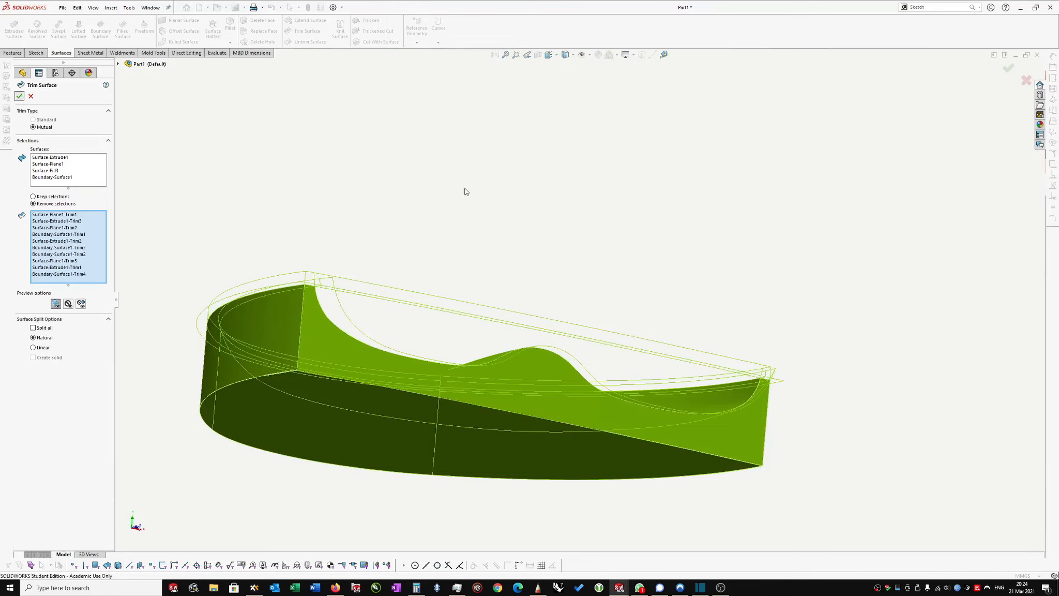
key("Return")
middle_click_drag(460, 184, 443, 348)
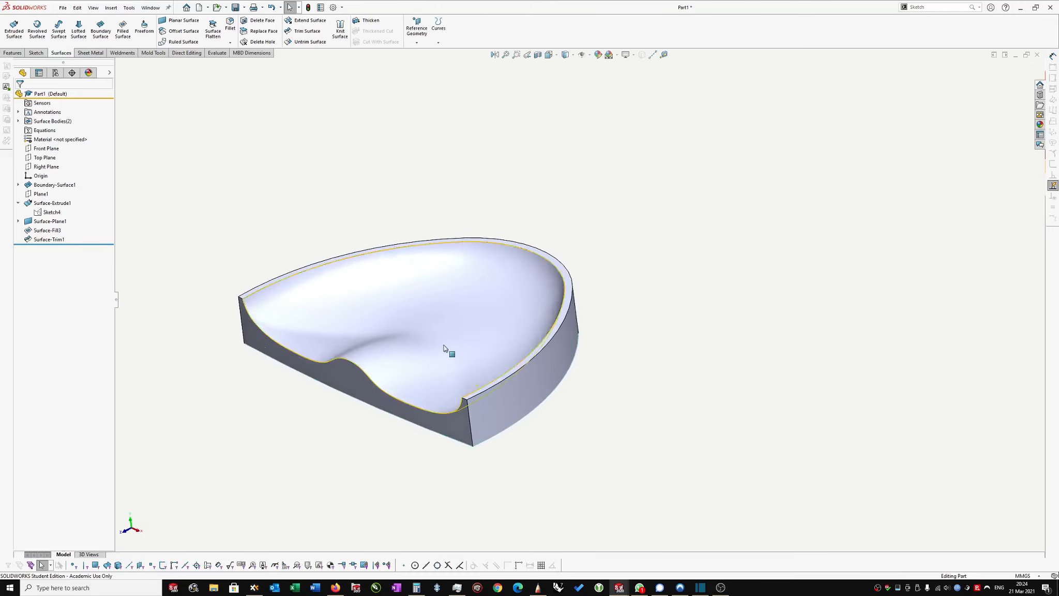
Knit the trimmed surface and the filled base into one surface body with Merge entities on, Create solid off and a 0.0025 mm knitting tolerance.
left_click(443, 348)
left_click(692, 354)
middle_click_drag(692, 354, 664, 331)
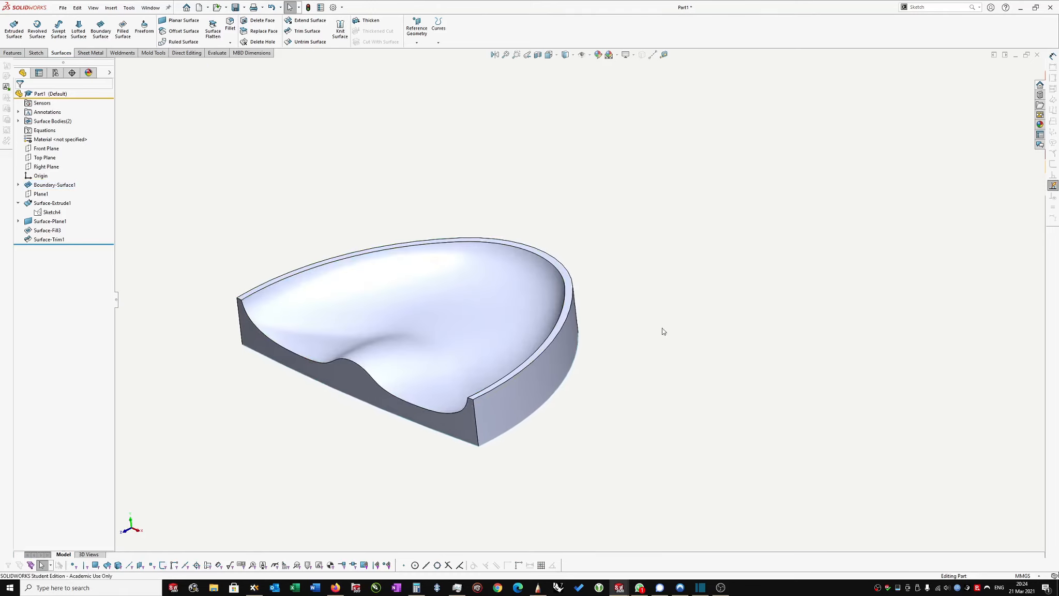
left_click(568, 355)
left_click(605, 378)
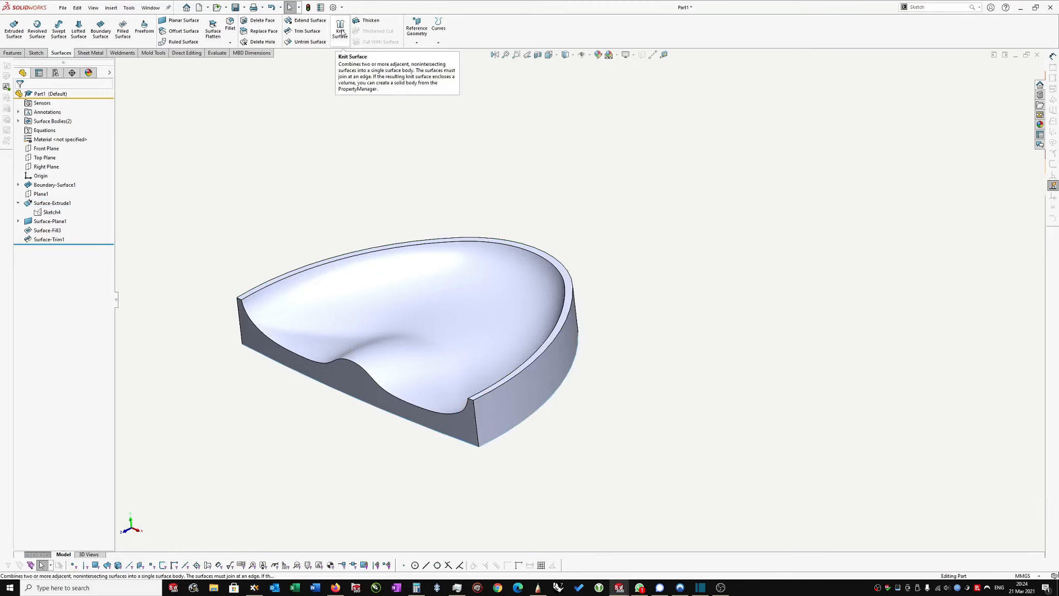
left_click_drag(204, 157, 660, 473)
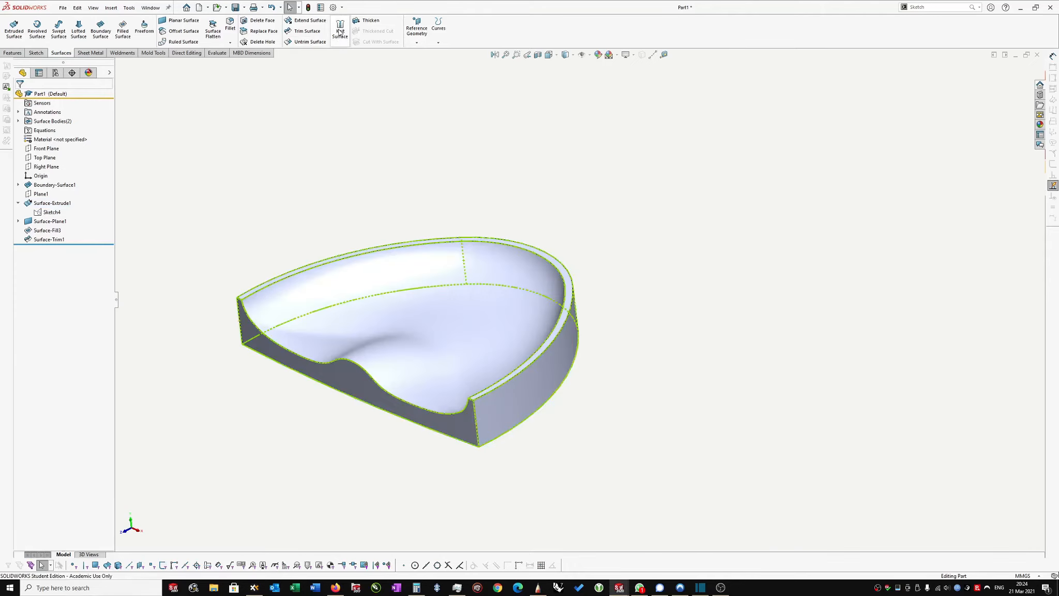
left_click(355, 78)
left_click(340, 30)
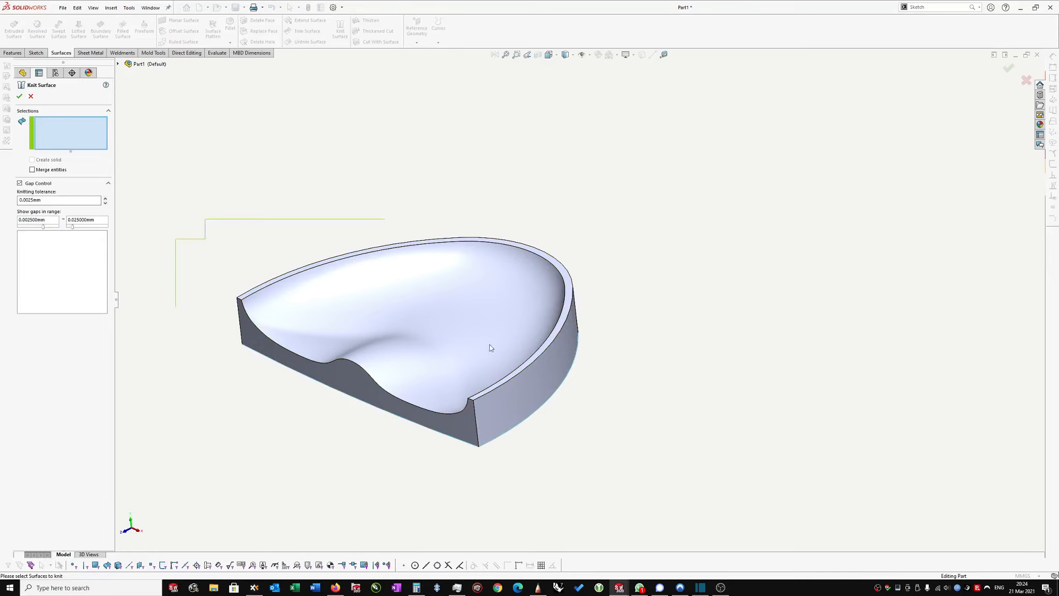
left_click_drag(491, 348, 827, 525)
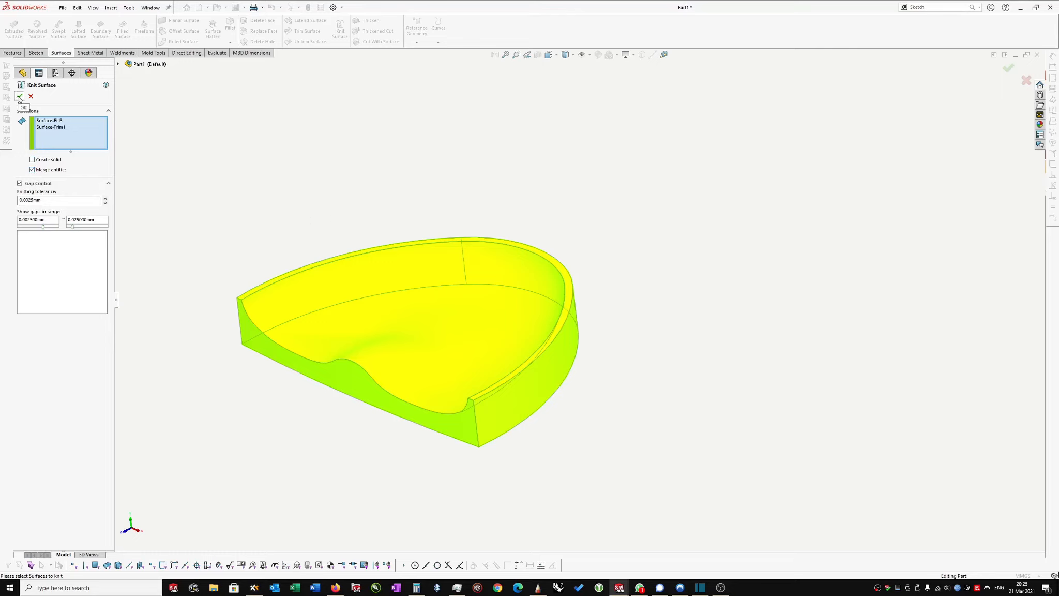
scroll(290, 173, "up", 2)
scroll(418, 316, "down", 3)
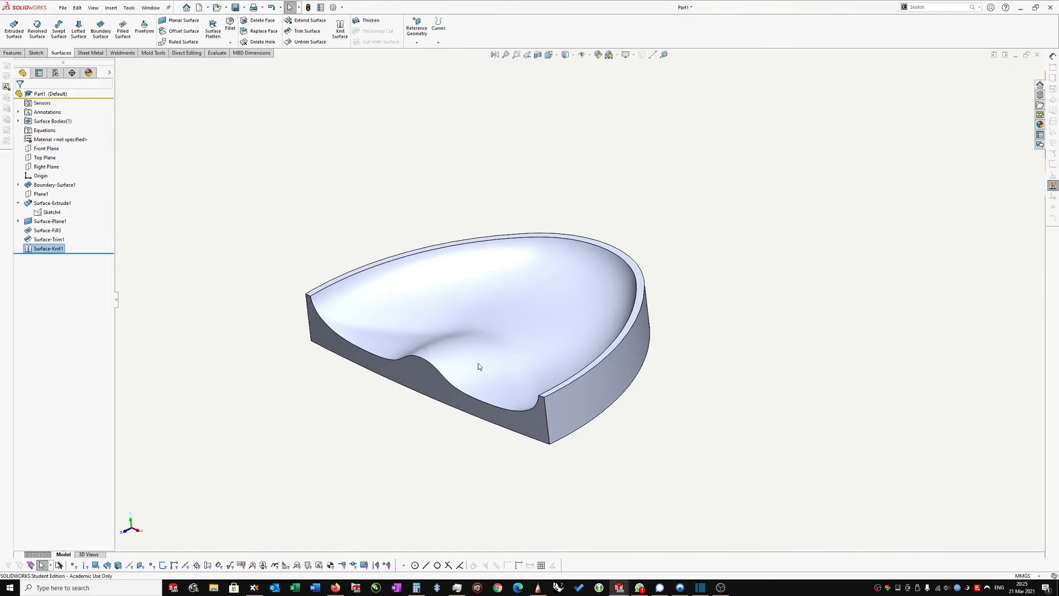
Inspect the knitted surface body's interior with a section view offset -115 mm from the Front Plane, and close the section.
scroll(596, 302, "up", 1)
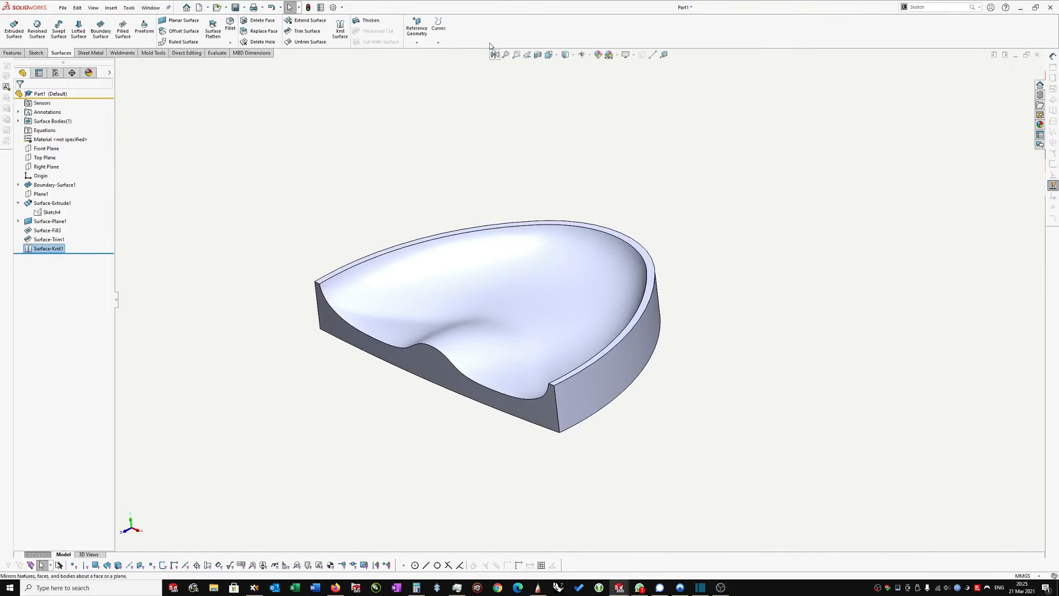
left_click(537, 55)
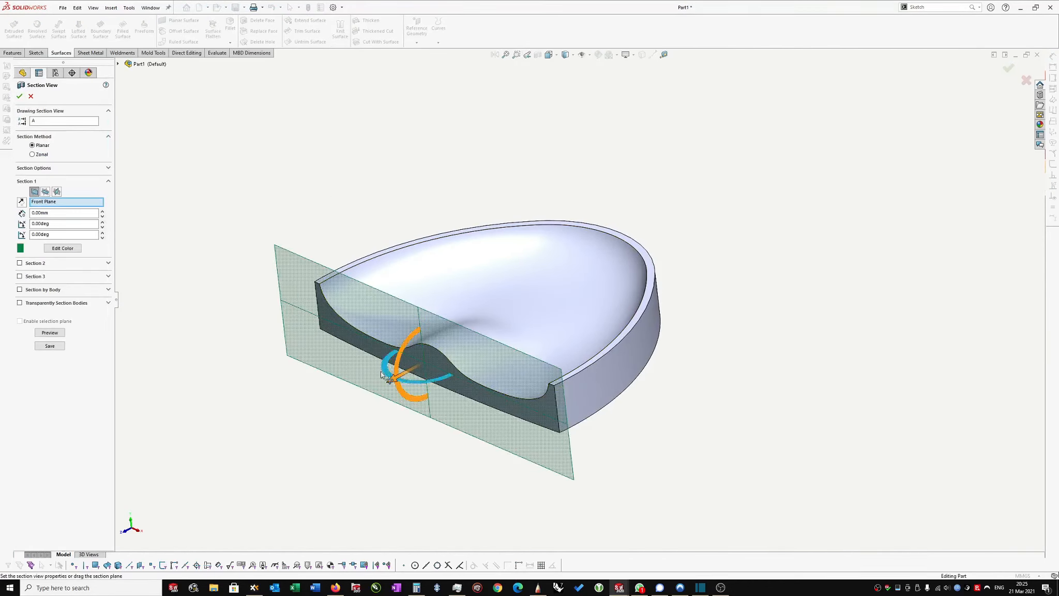
left_click_drag(401, 385, 466, 338)
scroll(403, 269, "down", 6)
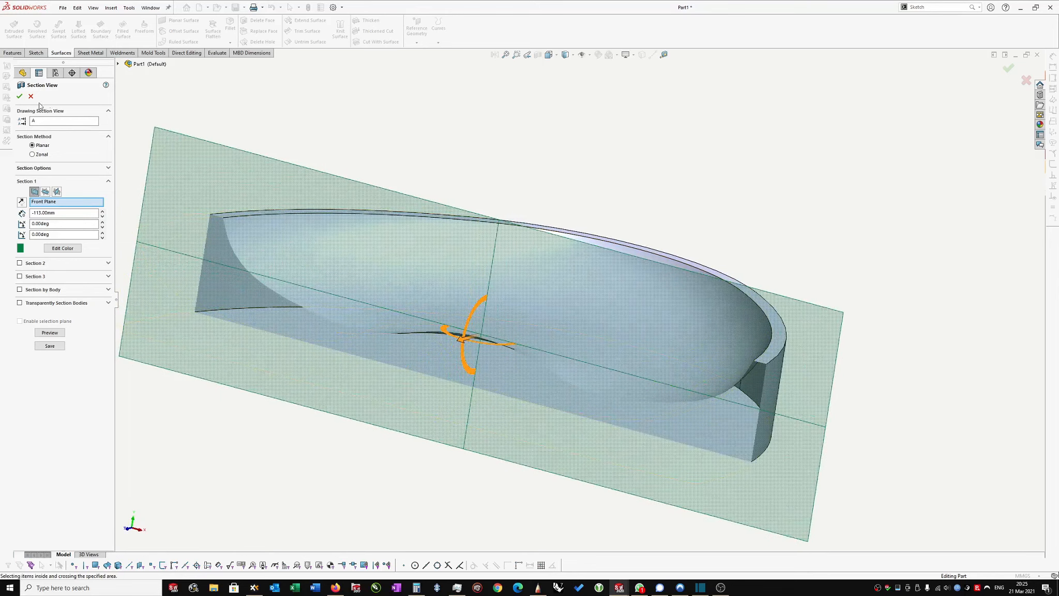
left_click(19, 98)
middle_click_drag(493, 122, 558, 42)
left_click(538, 56)
middle_click_drag(453, 155, 446, 204)
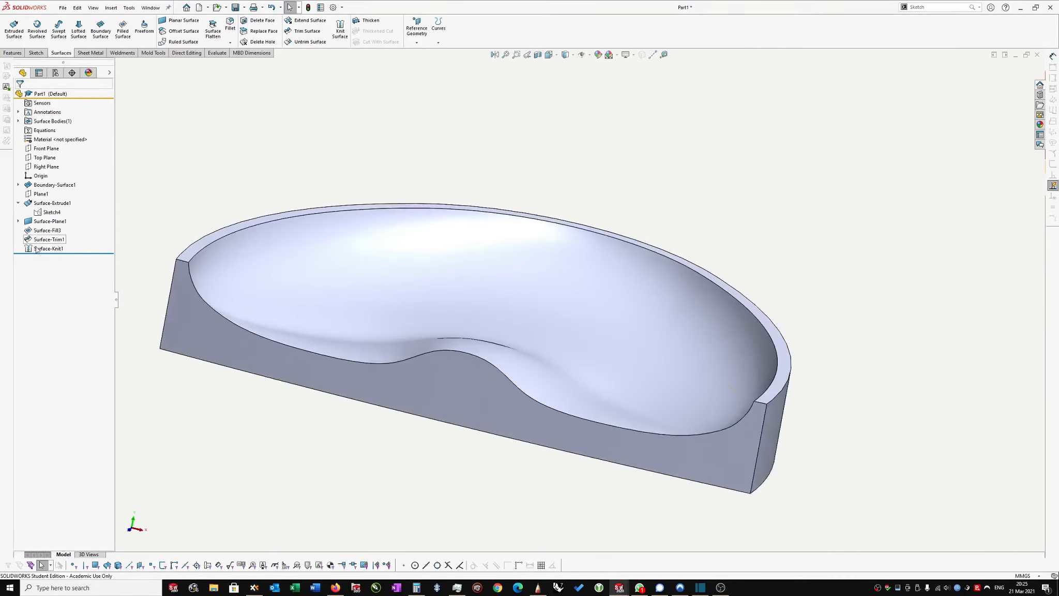
Edit the knit feature to create a solid, with Merge entities off.
left_click(46, 250)
left_click(32, 211)
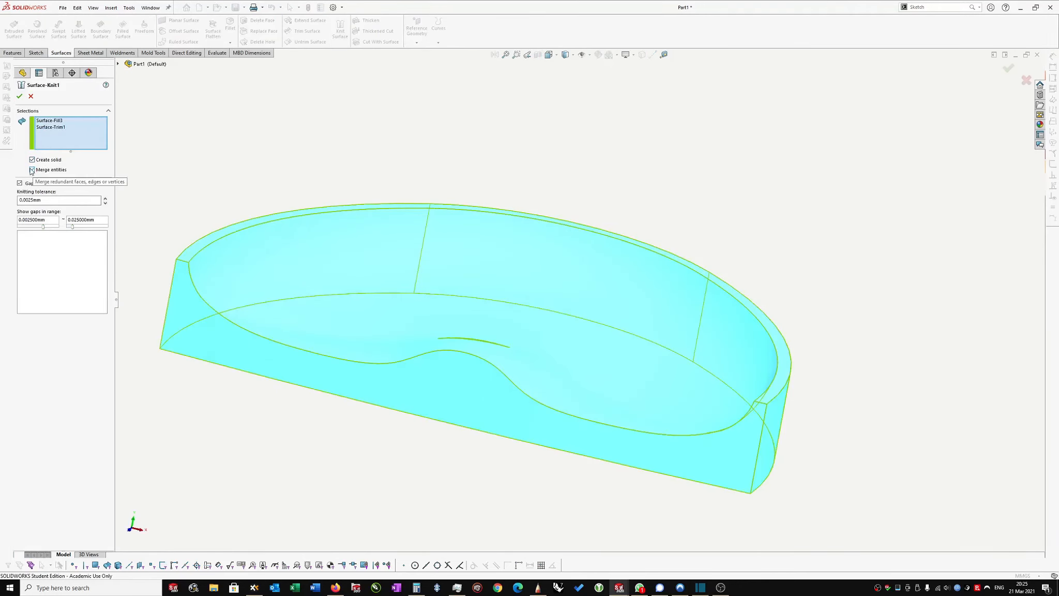
left_click(19, 98)
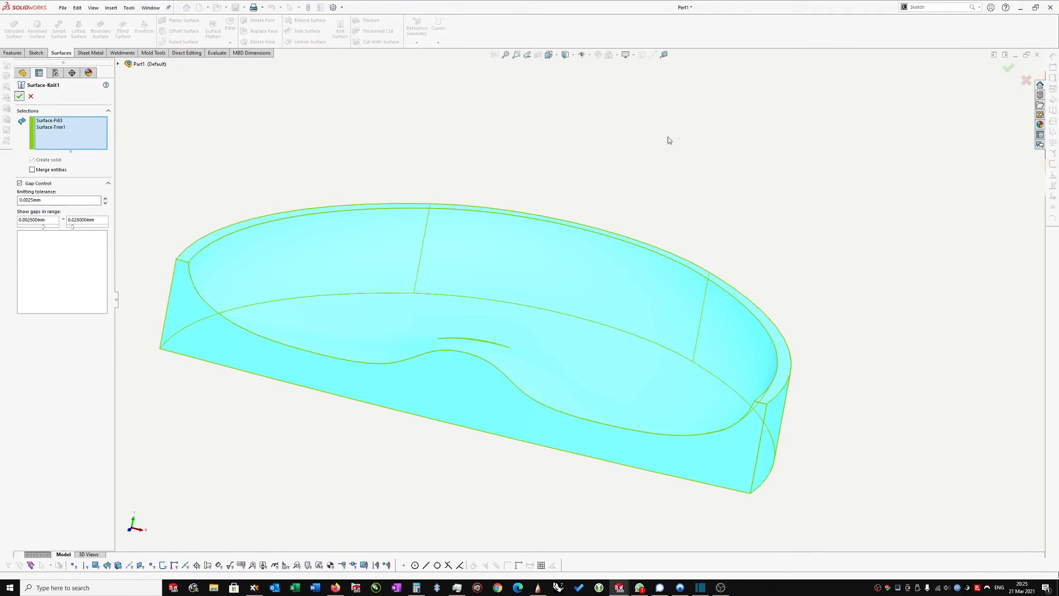
Check the body's interior with a section view parallel to the Front Plane at -115 mm, and restore the full view.
left_click(519, 59)
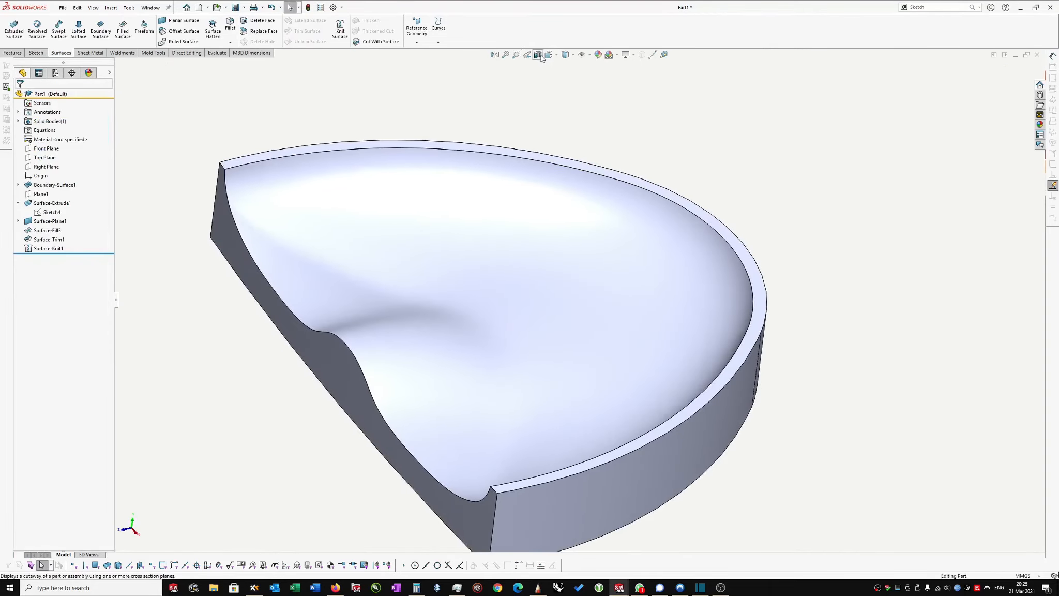
middle_click_drag(373, 351, 507, 310)
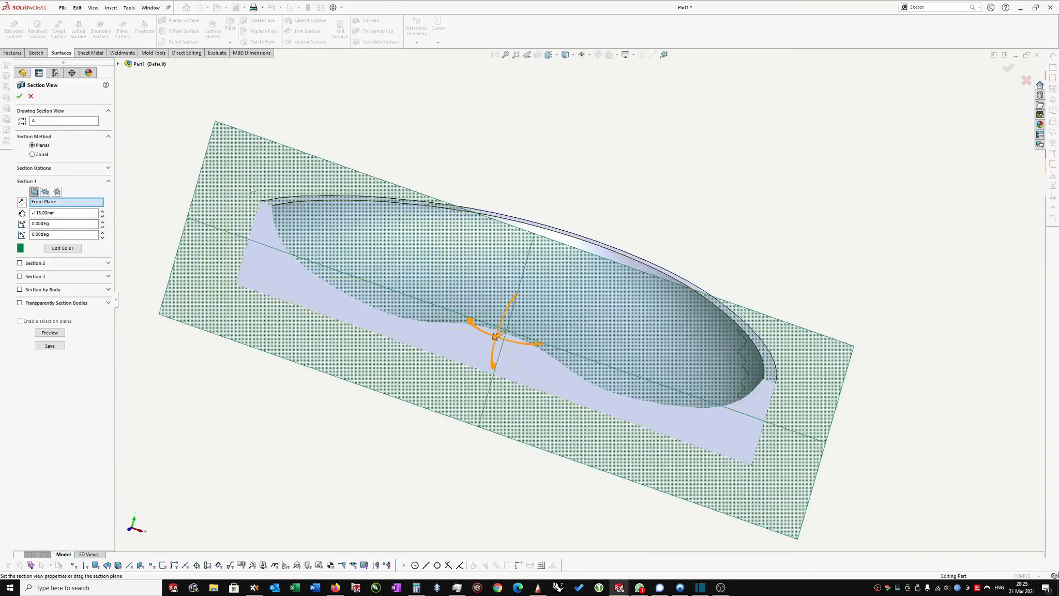
left_click(20, 97)
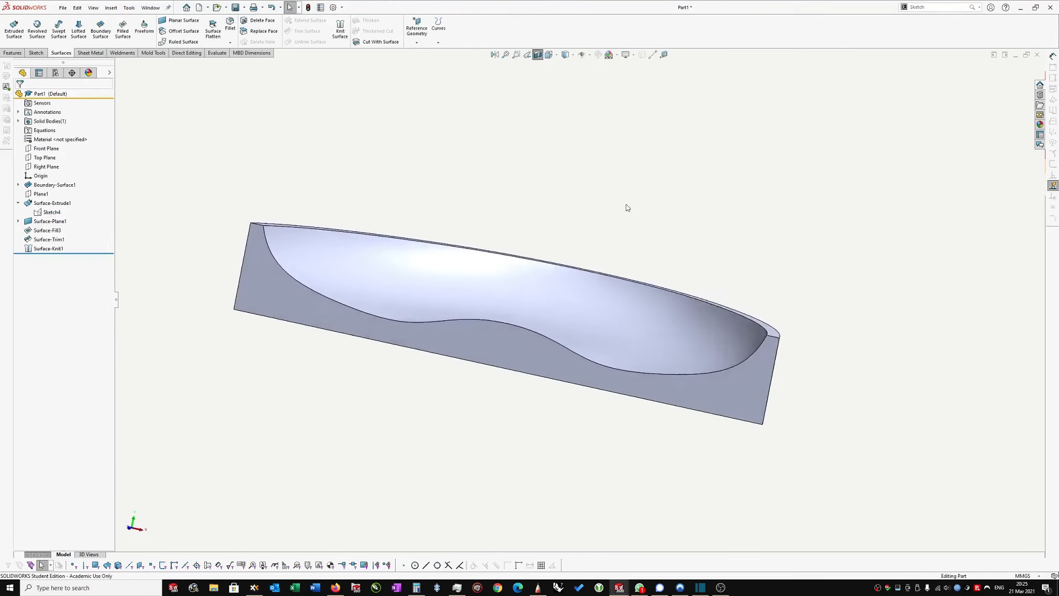
middle_click_drag(541, 222, 785, 338)
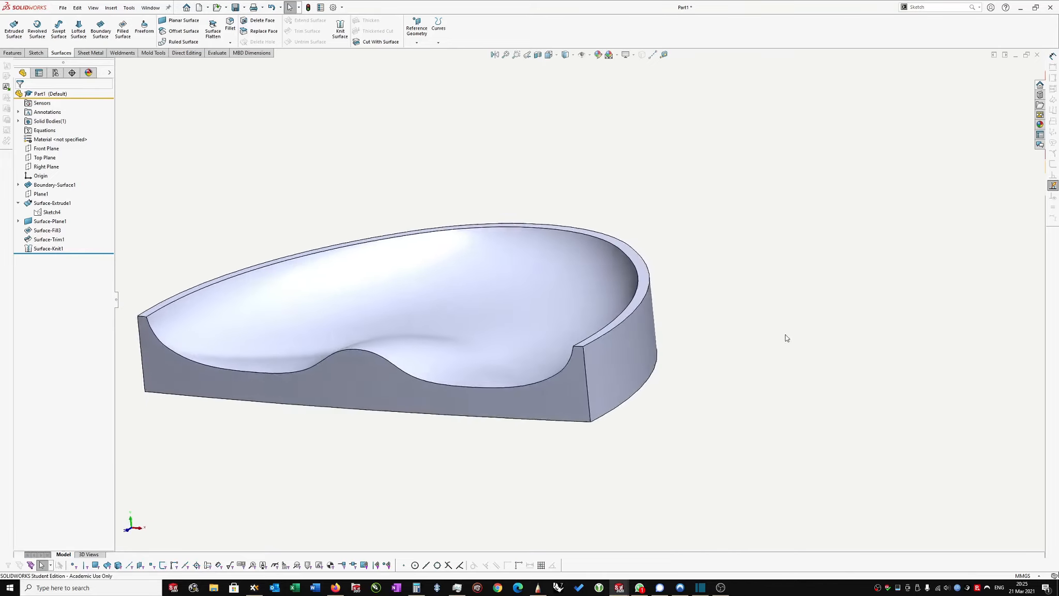
Set the downward depth of the outer wall's surface extrusion to 60 mm and rebuild the part.
left_click(611, 365)
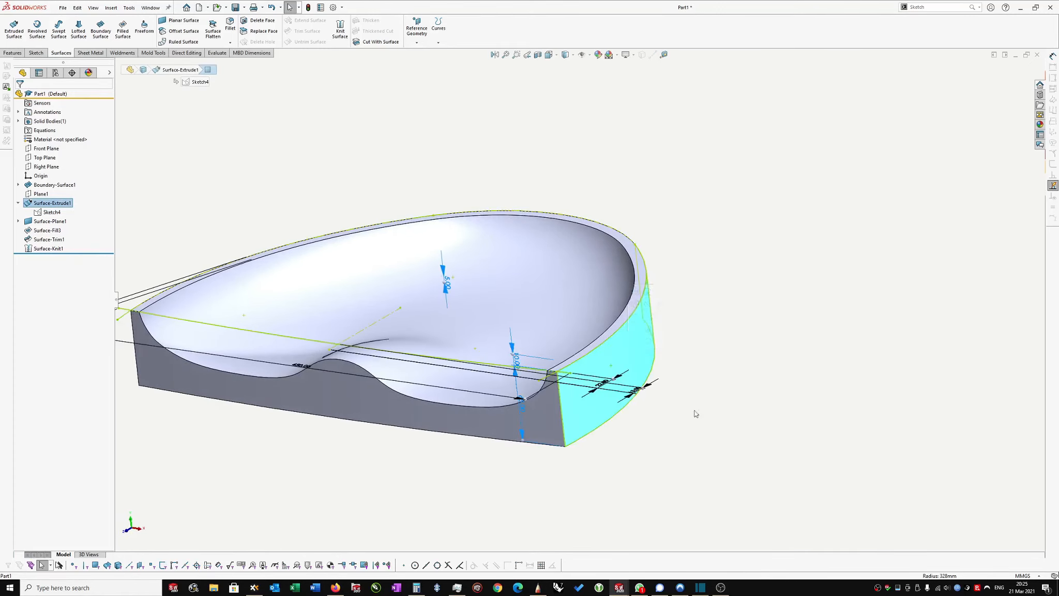
middle_click_drag(692, 411, 693, 390)
left_click_drag(526, 454, 735, 476)
double_click(718, 462)
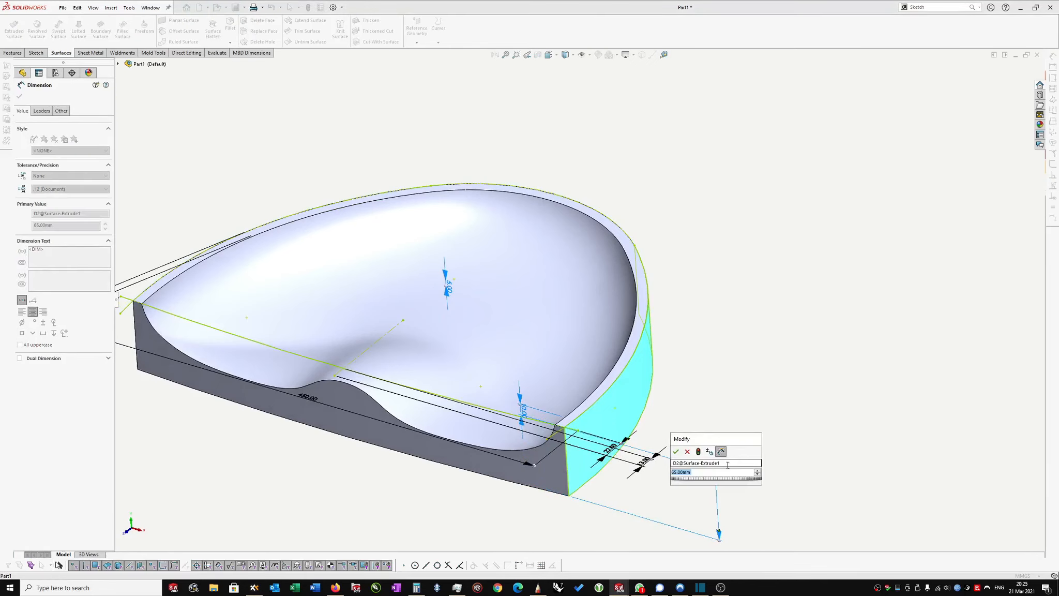
type("60")
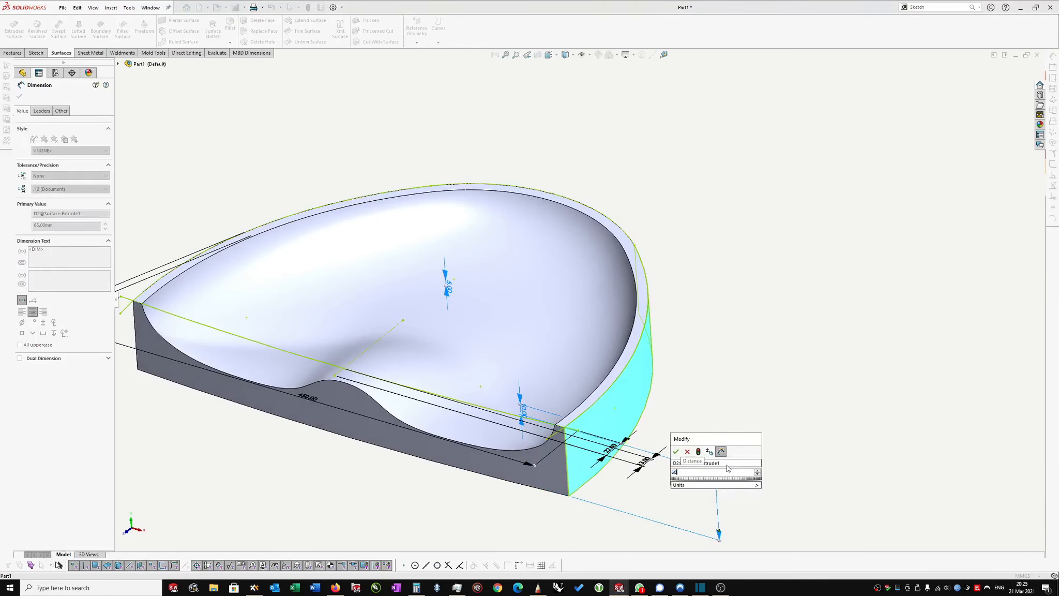
left_click(699, 452)
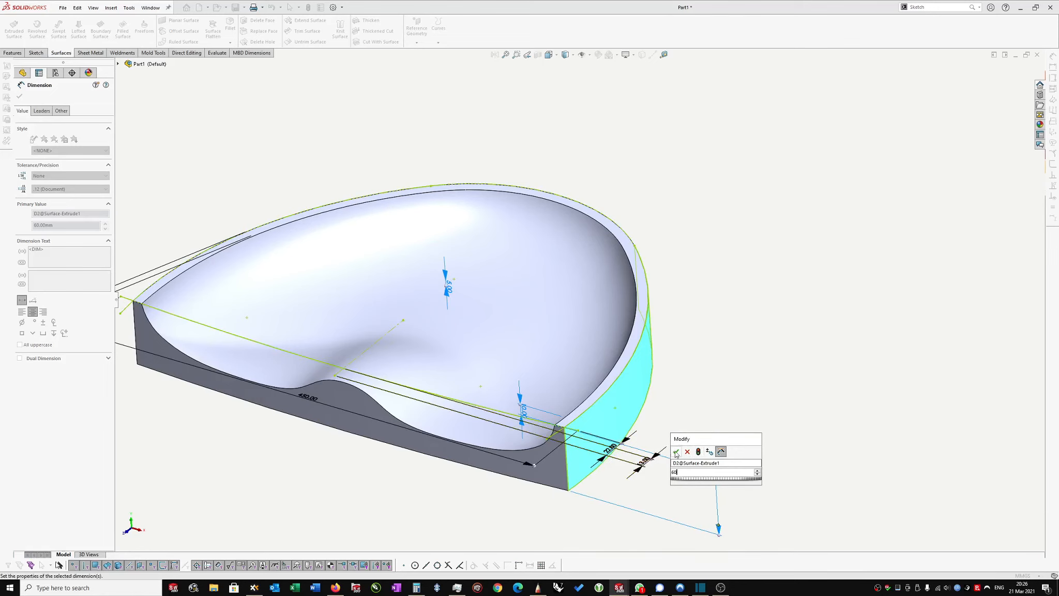
left_click(676, 453)
left_click(643, 472)
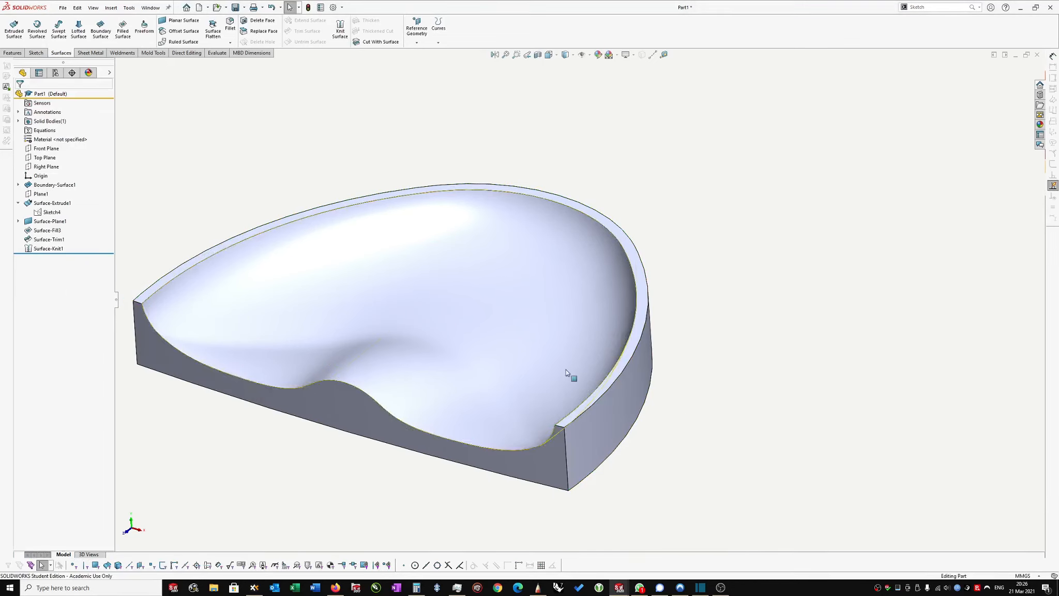
middle_click_drag(711, 331, 753, 379)
left_click(749, 381)
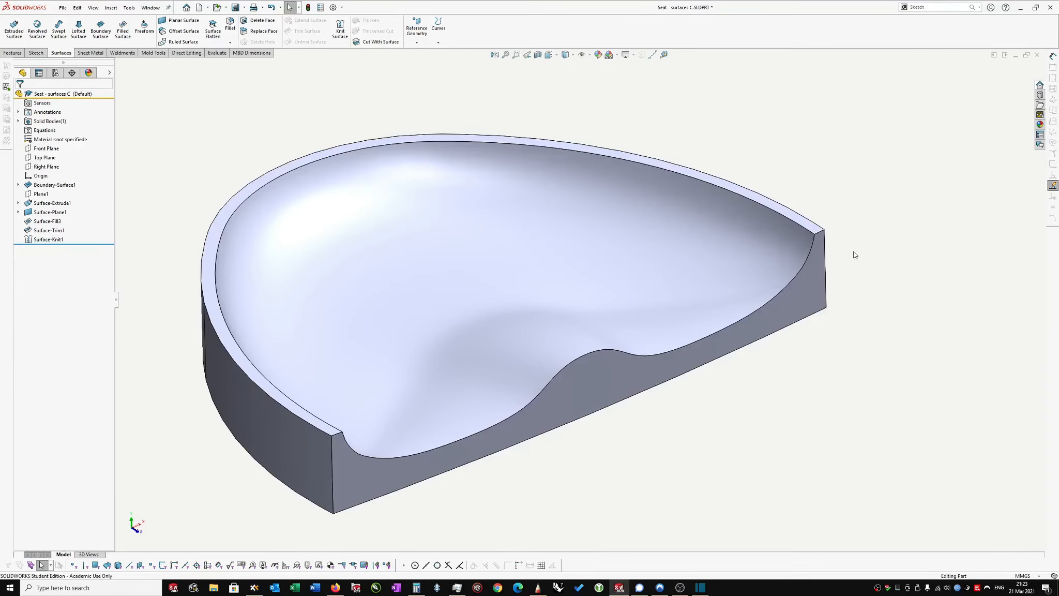
Fillet the two vertical corner edges at the ends of the straight wall with a 35 mm constant radius.
middle_click_drag(855, 254, 856, 260)
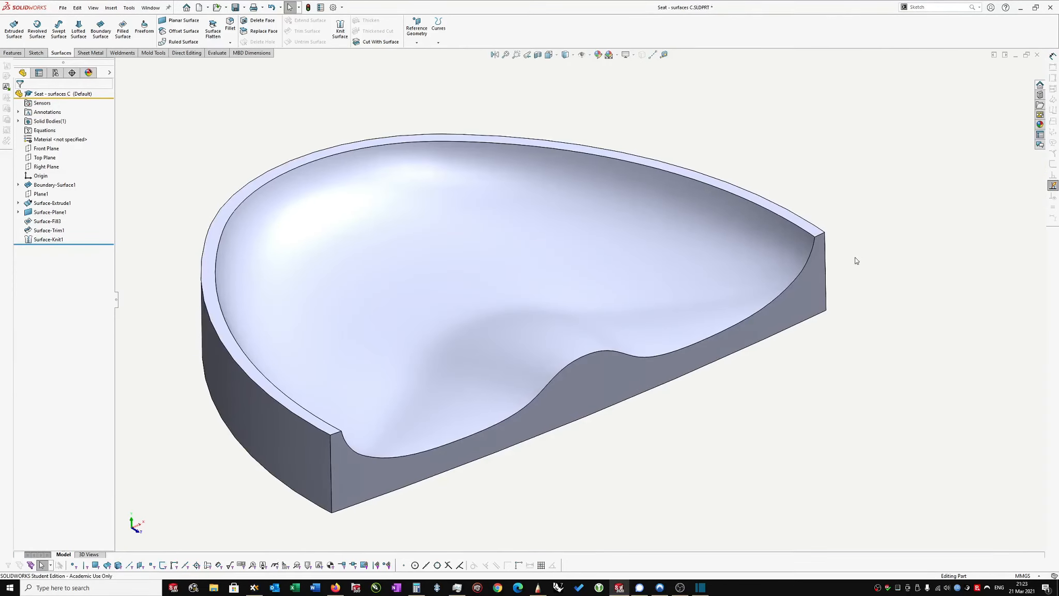
left_click(826, 269)
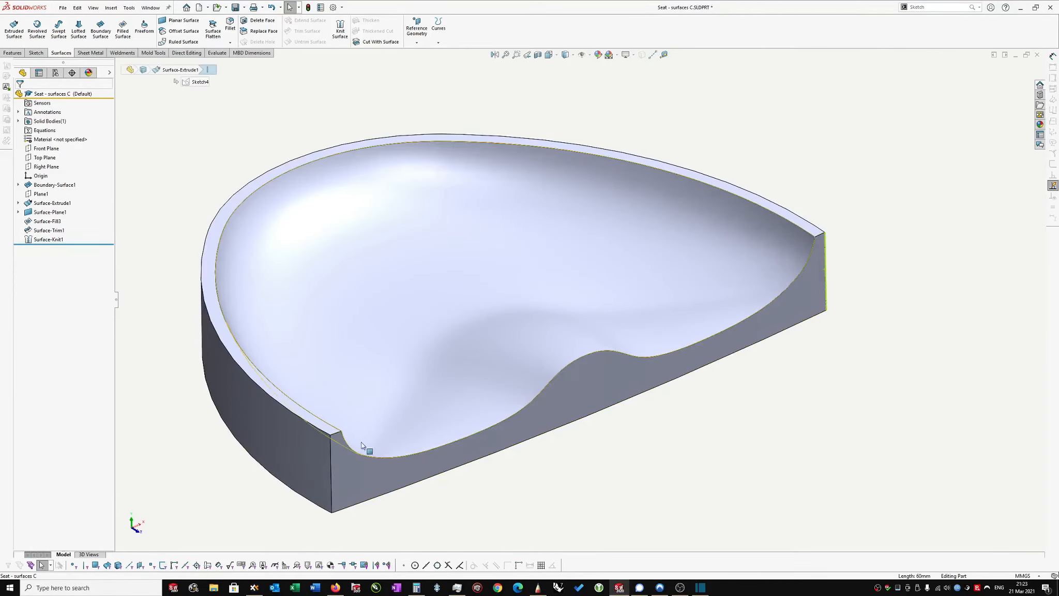
left_click(330, 463, "ctrl")
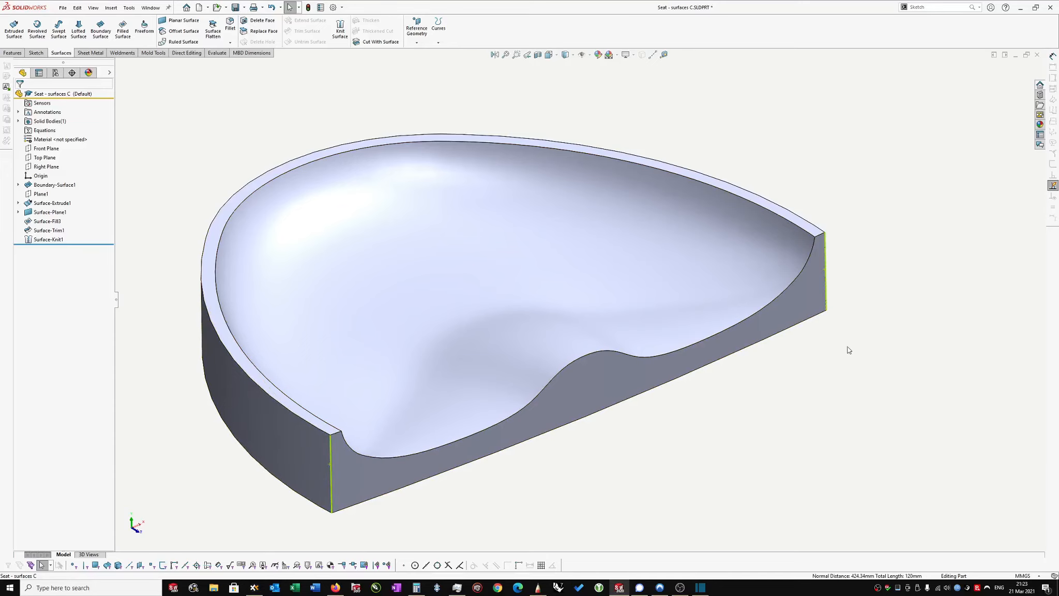
right_click_drag(848, 350, 886, 351)
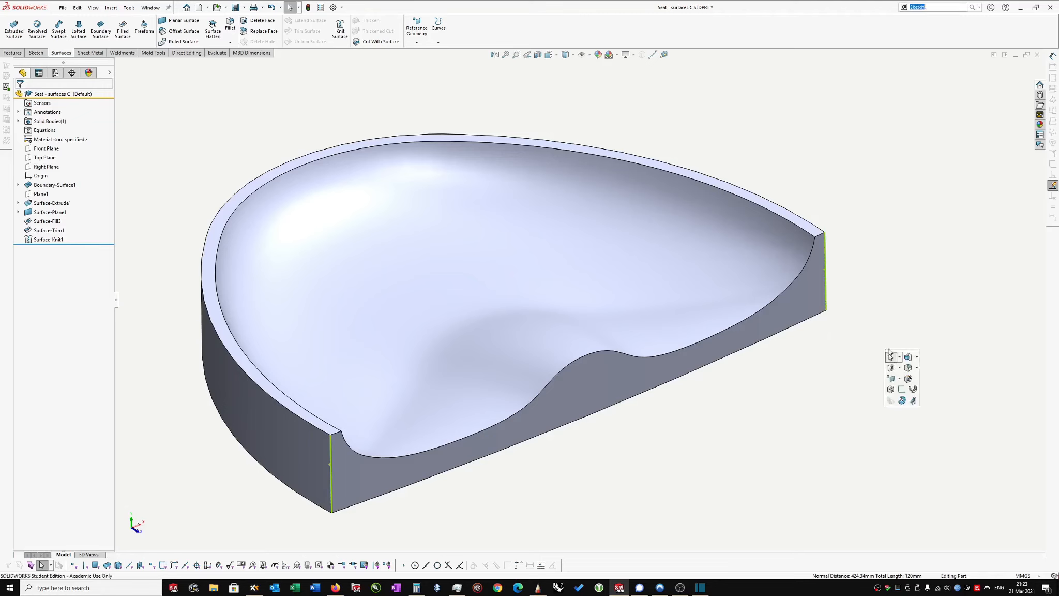
left_click(908, 367)
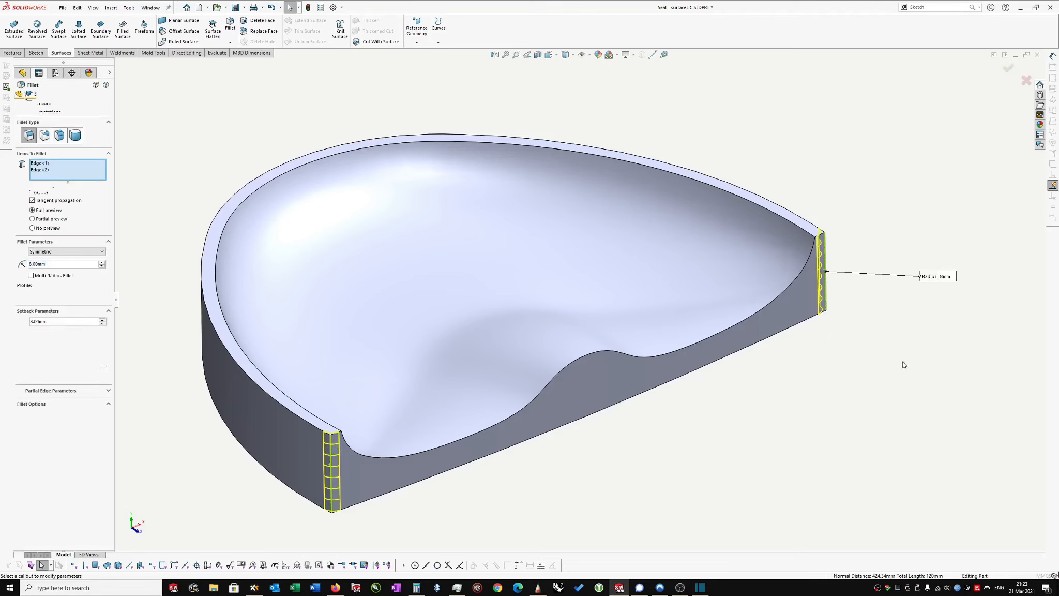
left_click(45, 135)
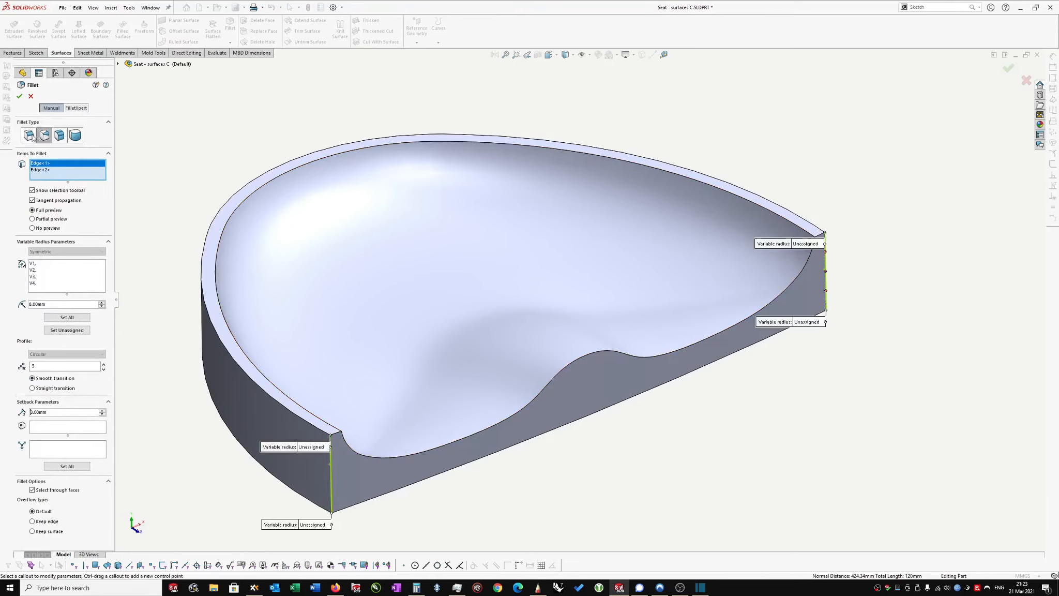
left_click(28, 136)
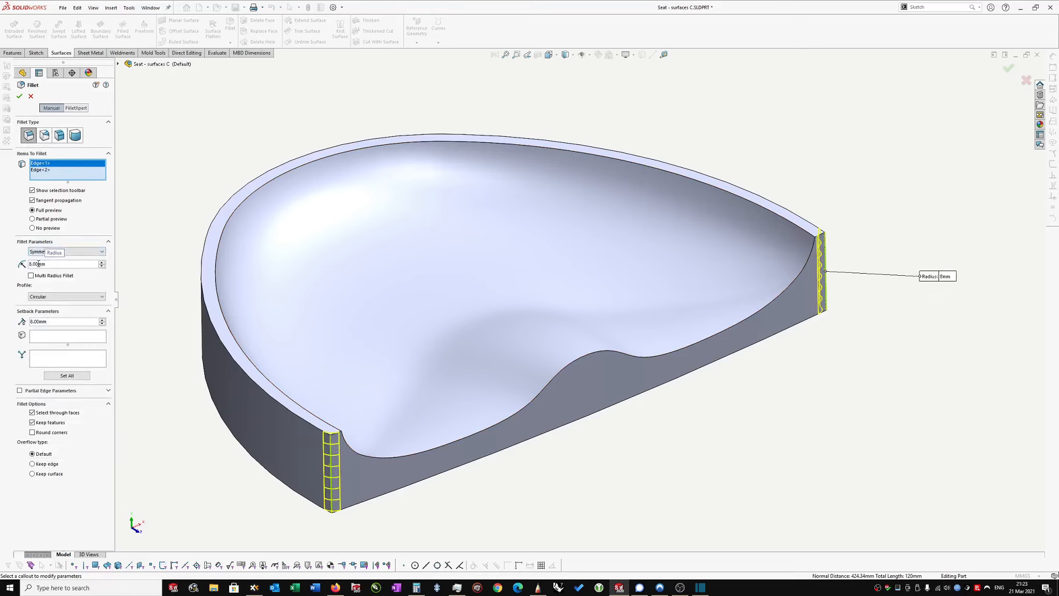
left_click_drag(38, 264, 6, 261)
type("35")
key("Return")
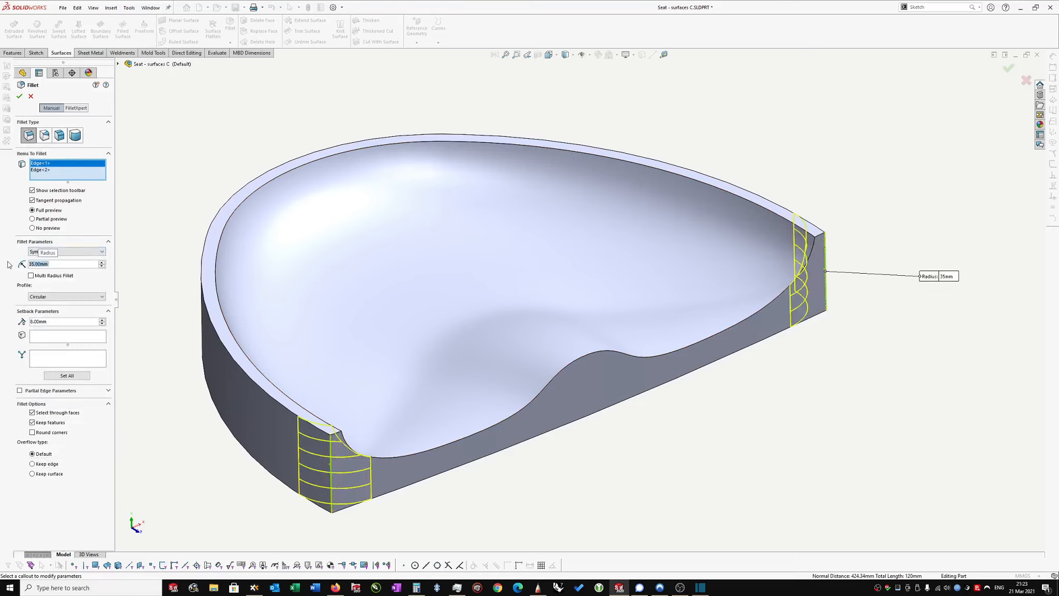
left_click(19, 97)
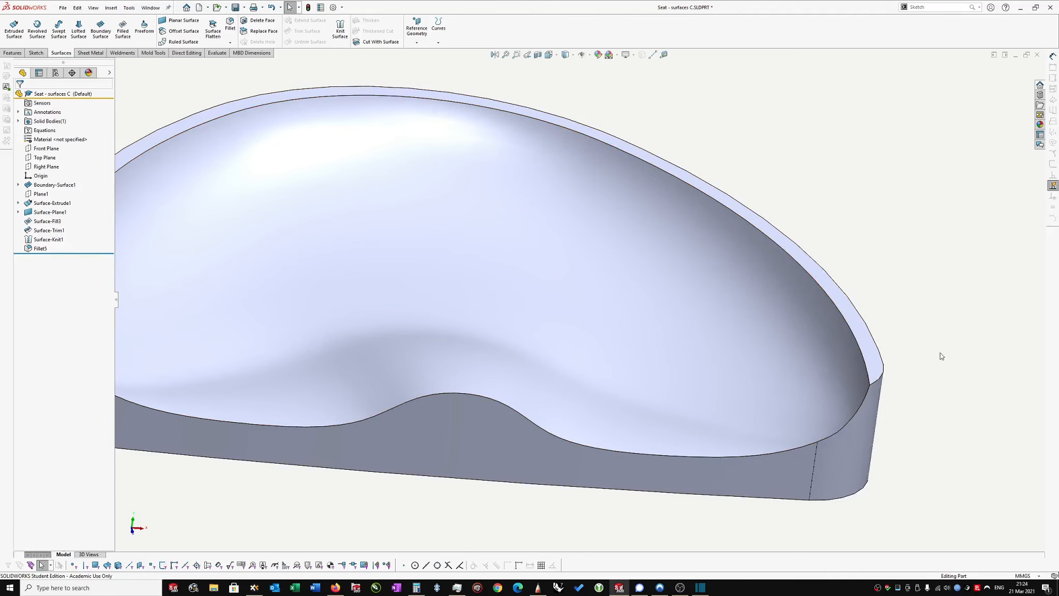
Fillet the rim's inner edge along the dished surface with an 8 mm radius.
left_click(873, 350)
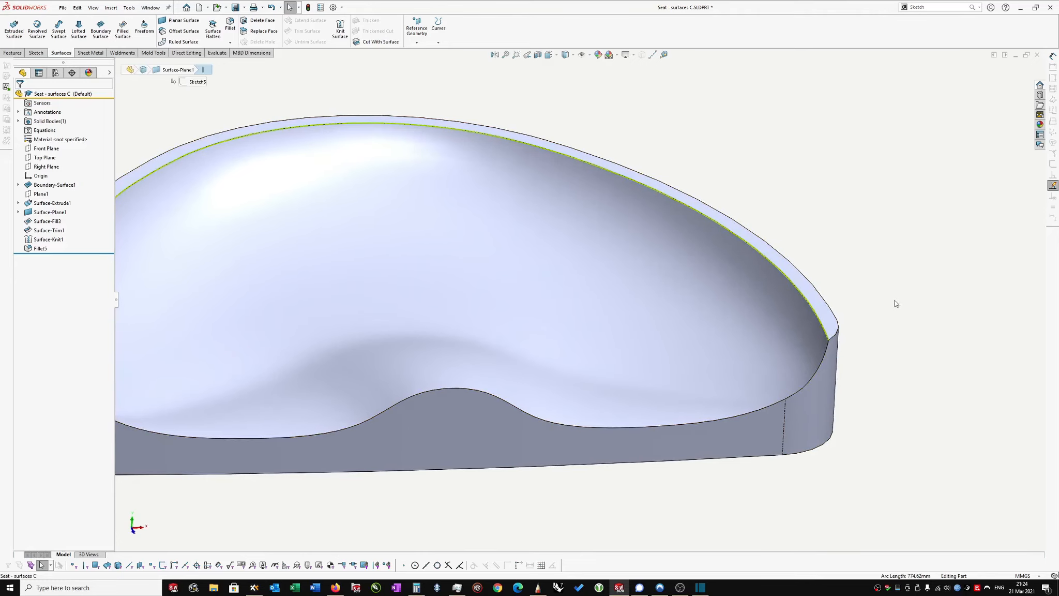
key("s")
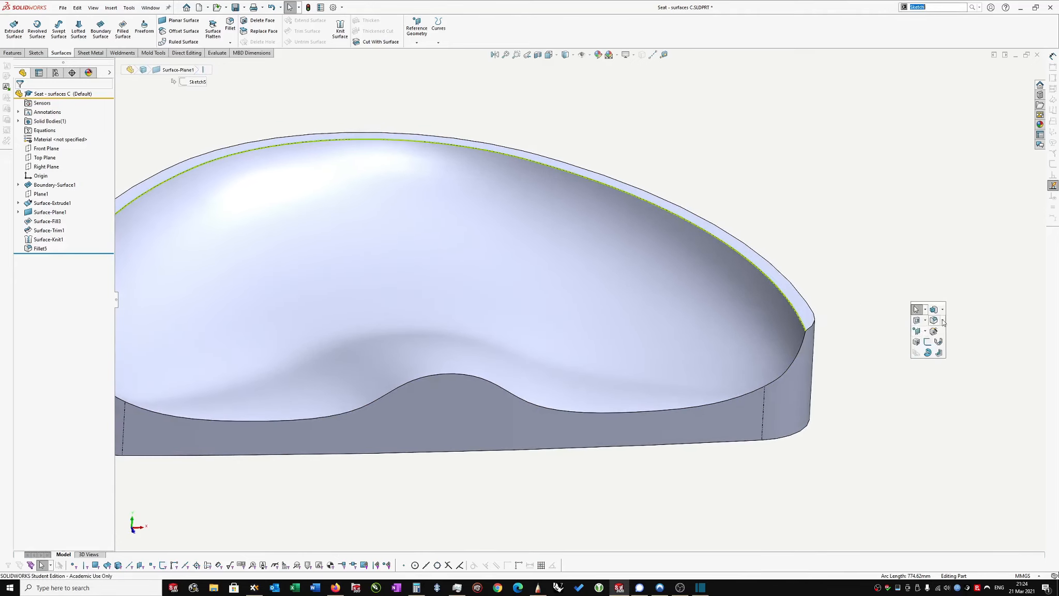
left_click(934, 320)
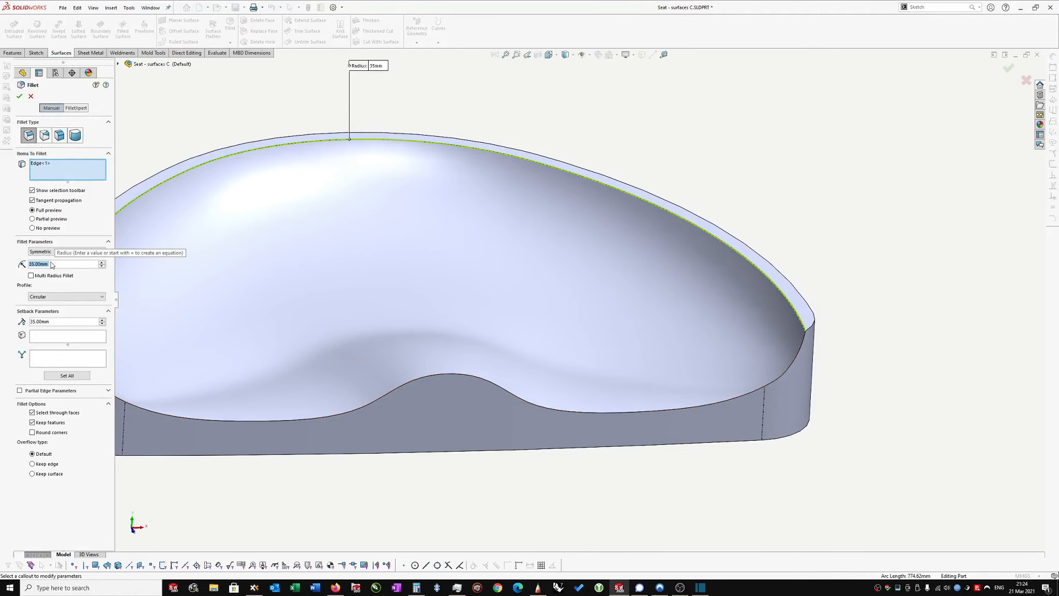
type("8")
key("Return")
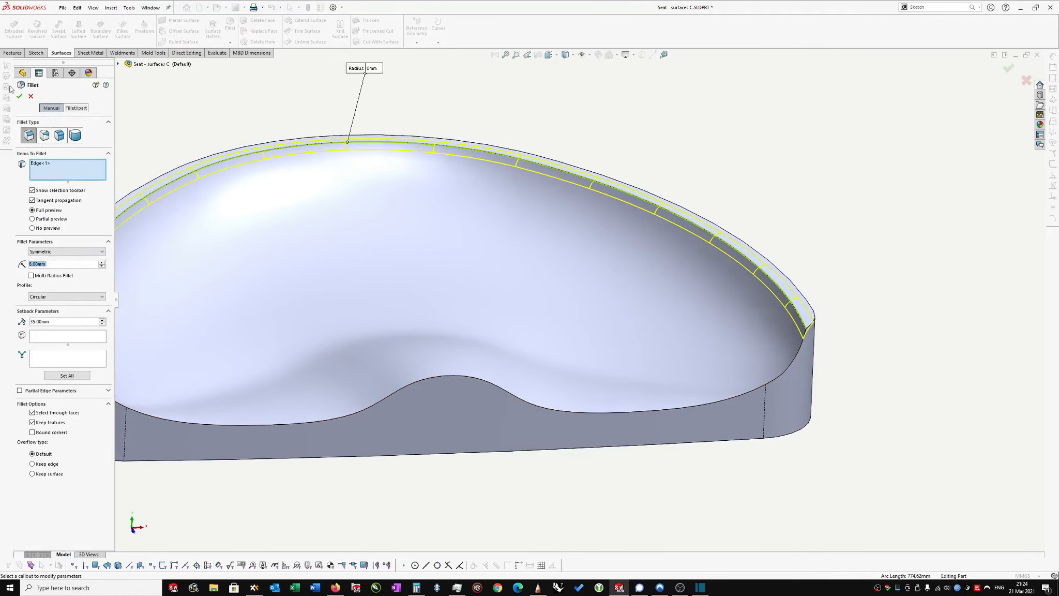
left_click(20, 96)
Start a variable-size fillet on the wavy upper edge of the straight wall.
middle_click_drag(851, 331, 677, 397)
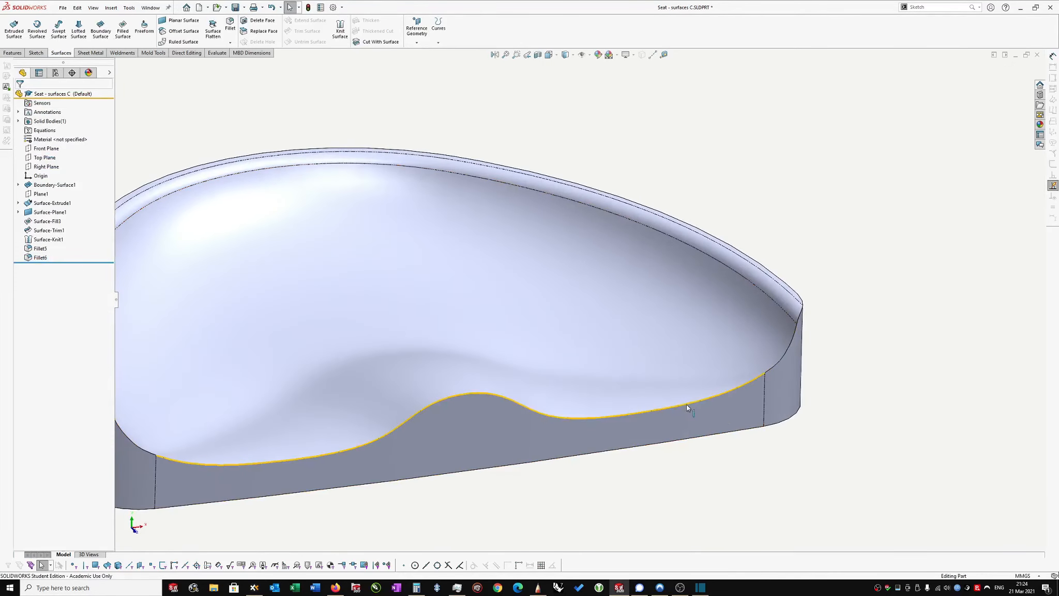
left_click(686, 404)
middle_click_drag(881, 404, 871, 403)
right_click_drag(844, 399, 887, 402)
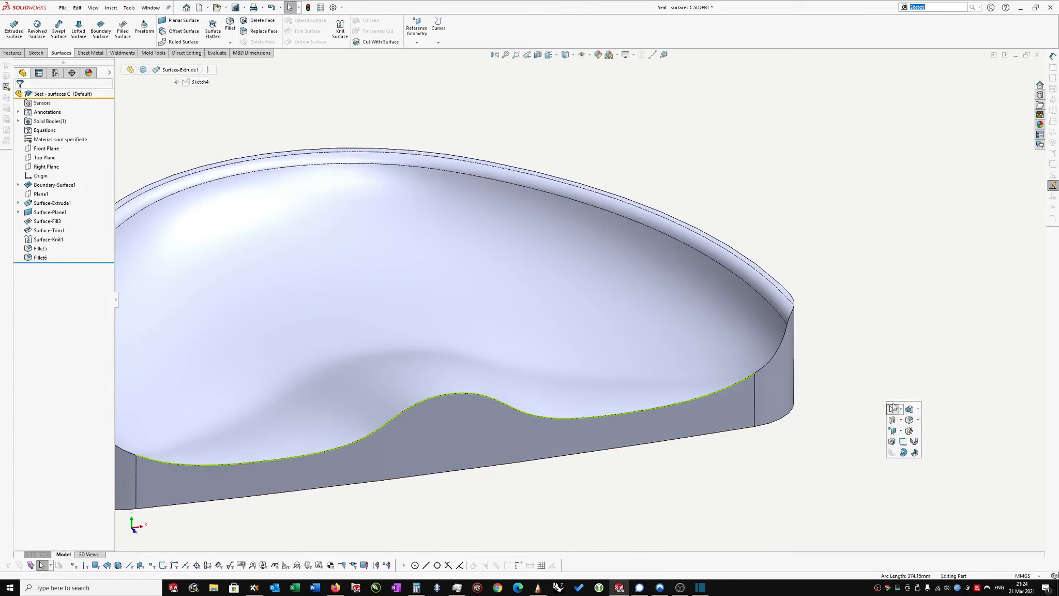
left_click(909, 419)
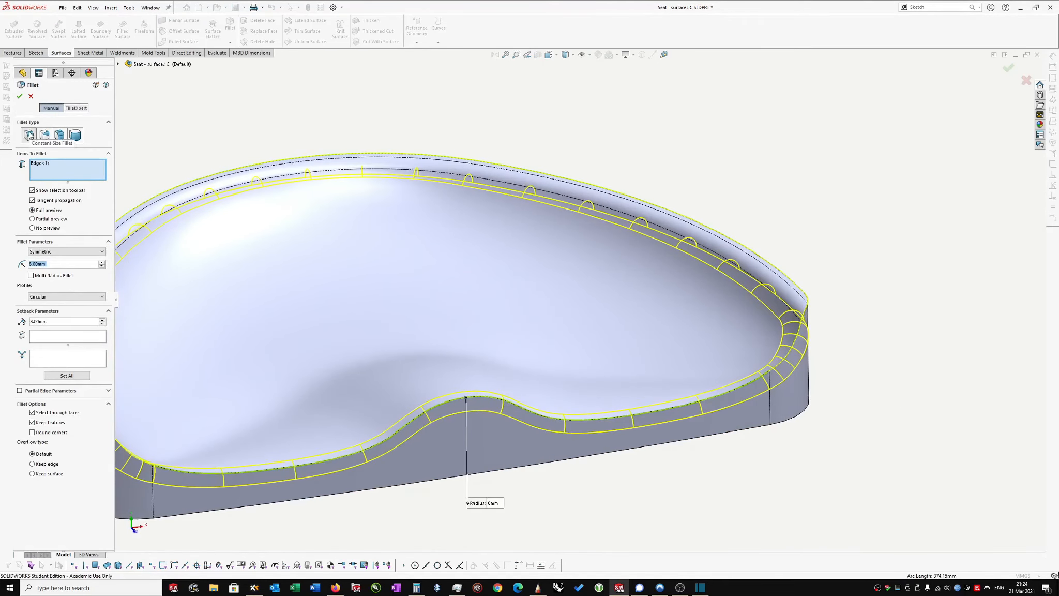
left_click(44, 135)
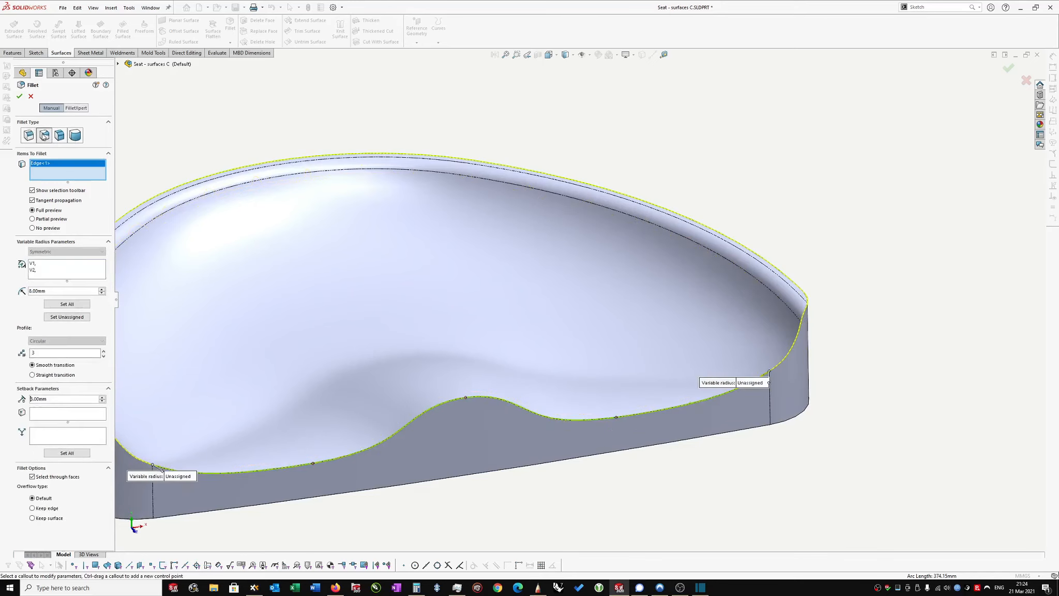
scroll(549, 106, "up", 1)
middle_click_drag(582, 305, 607, 335)
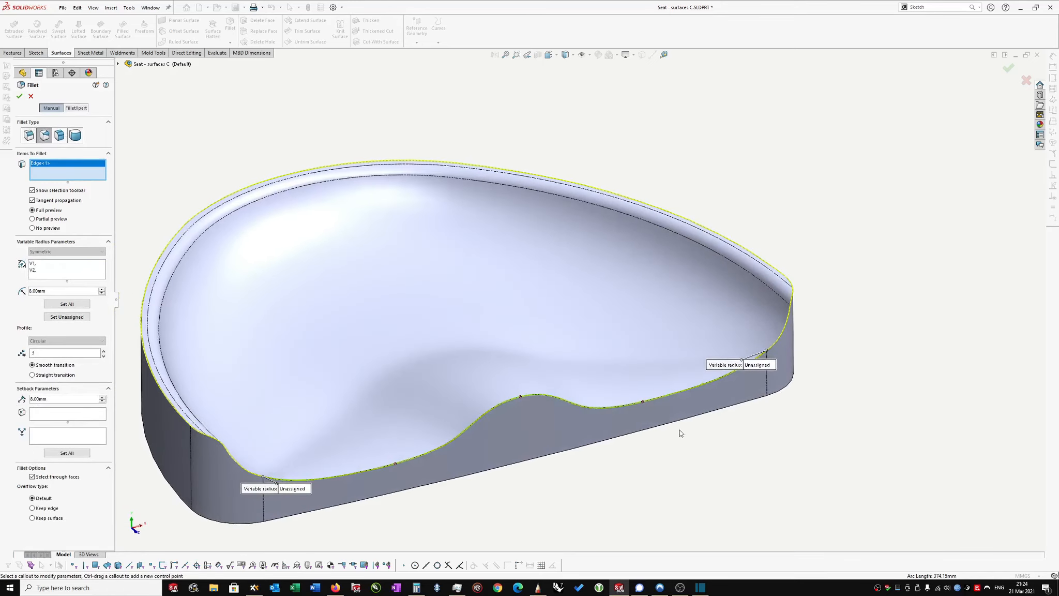
middle_click_drag(680, 433, 669, 383, "ctrl")
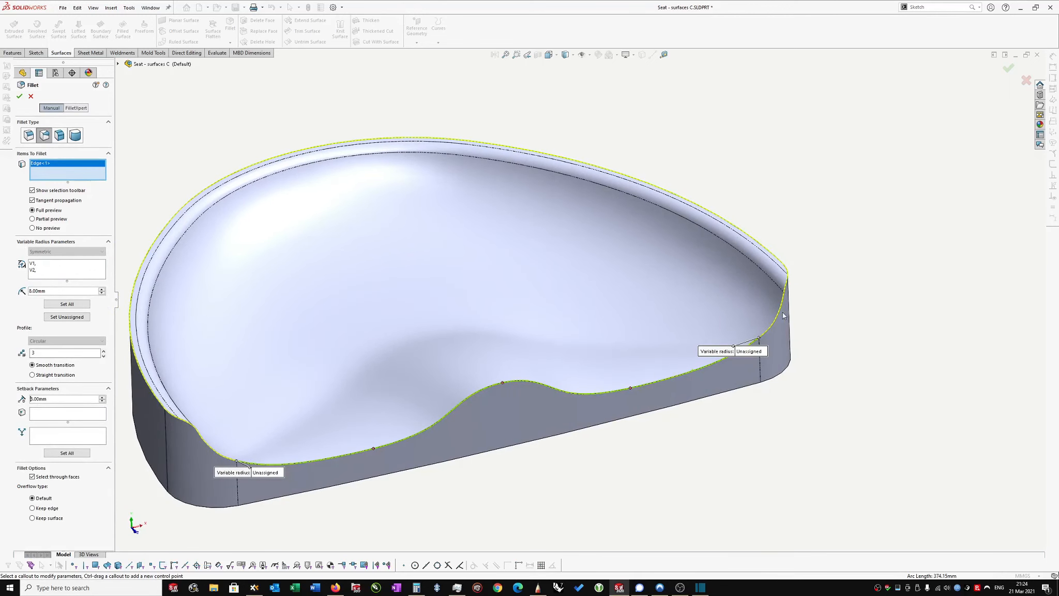
middle_click_drag(465, 500, 513, 384)
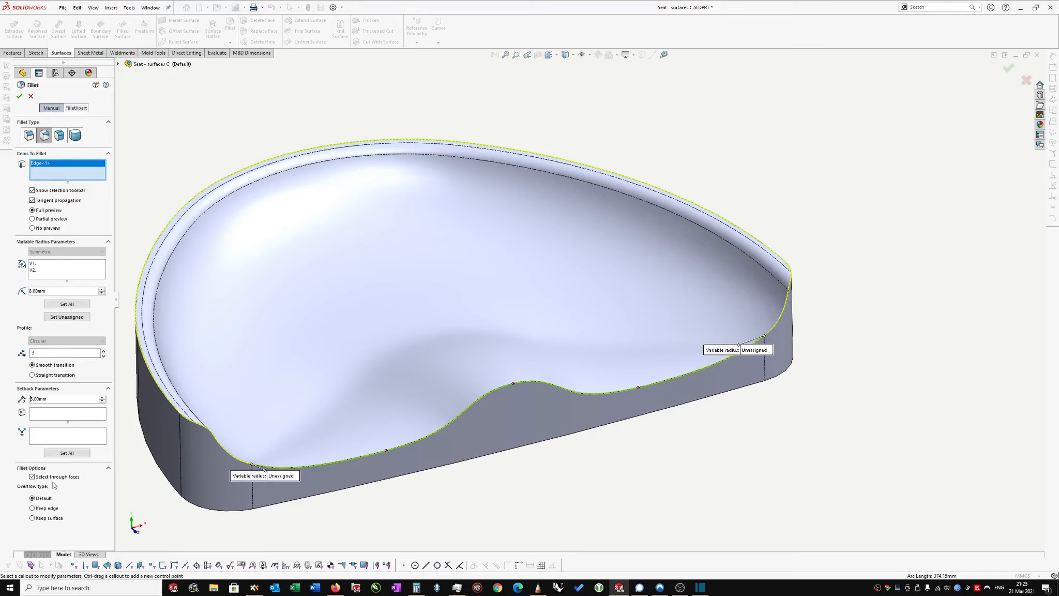
Set the variable fillet's radius to 6 mm at the 50% control point on the crest of the wavy edge.
double_click(45, 352)
left_click(513, 383)
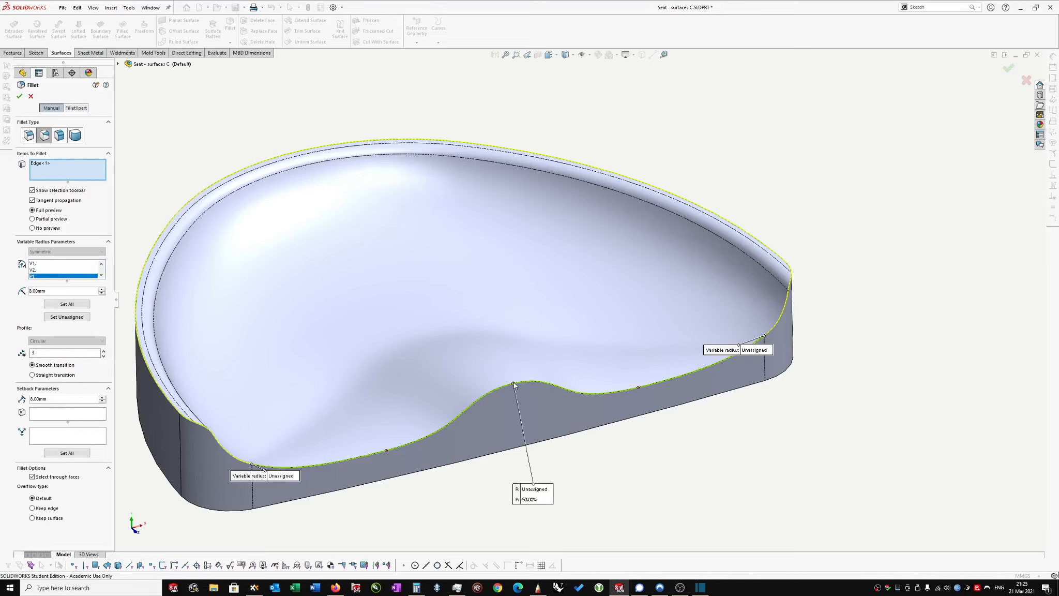
left_click(535, 489)
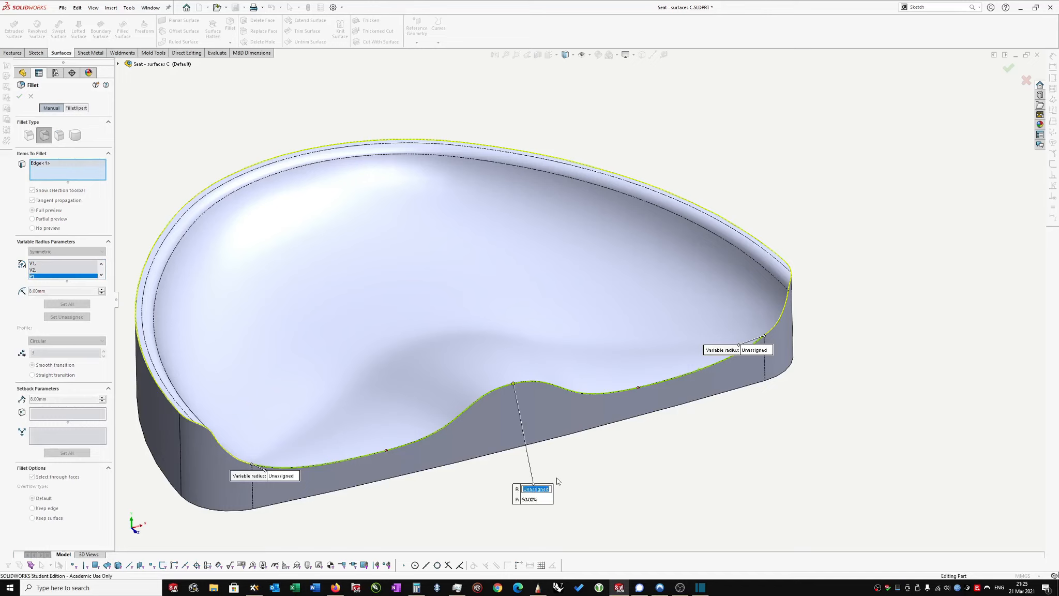
type("6")
key("Return")
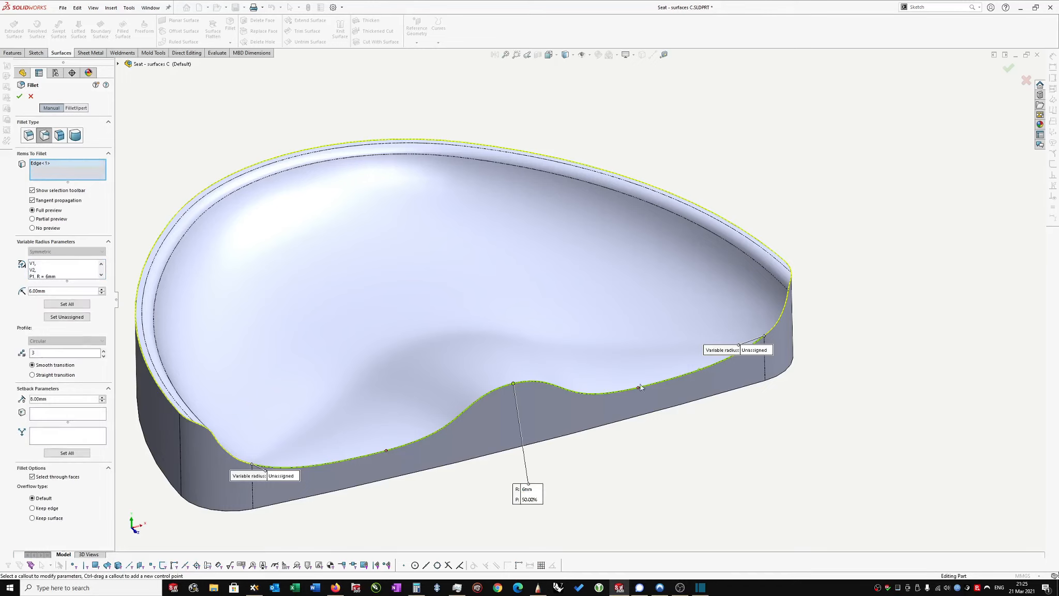
Set the variable fillet's radius to 13 mm at both the 25% and 75% control points of the wavy edge.
left_click(638, 388)
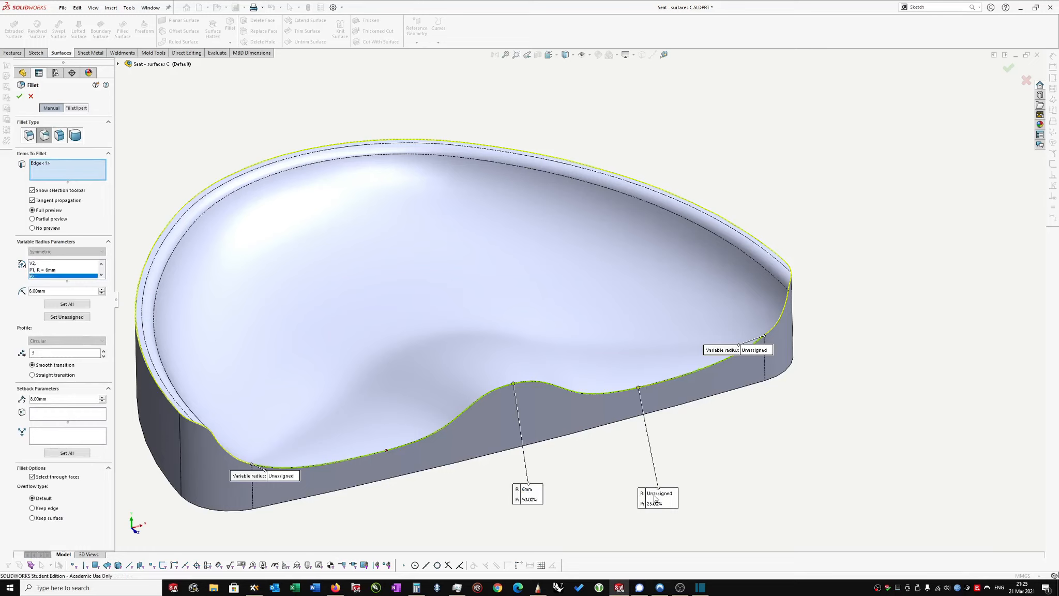
left_click(656, 492)
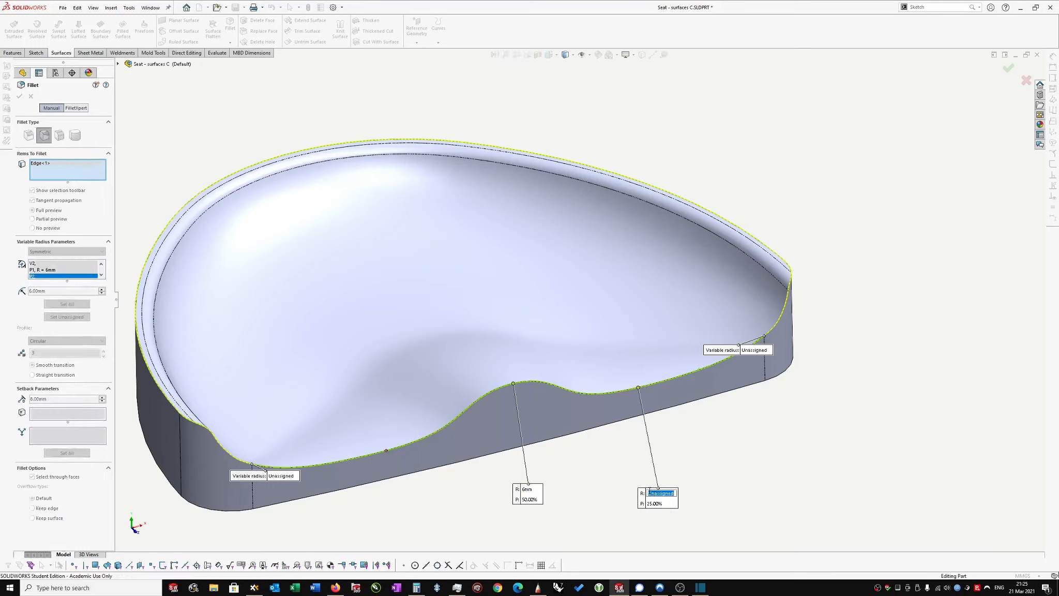
type("13")
key("Return")
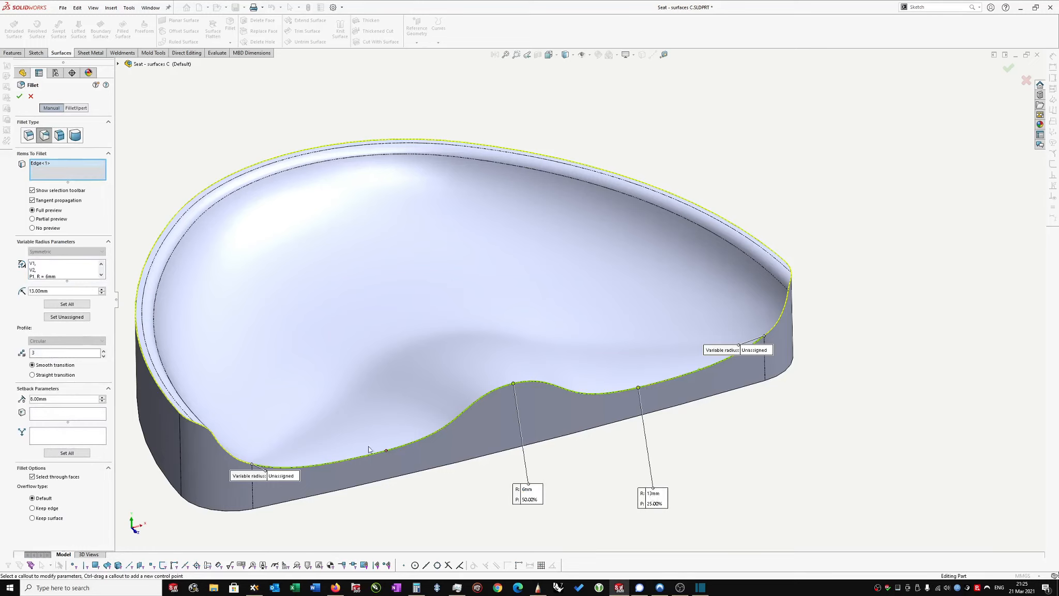
left_click(385, 449)
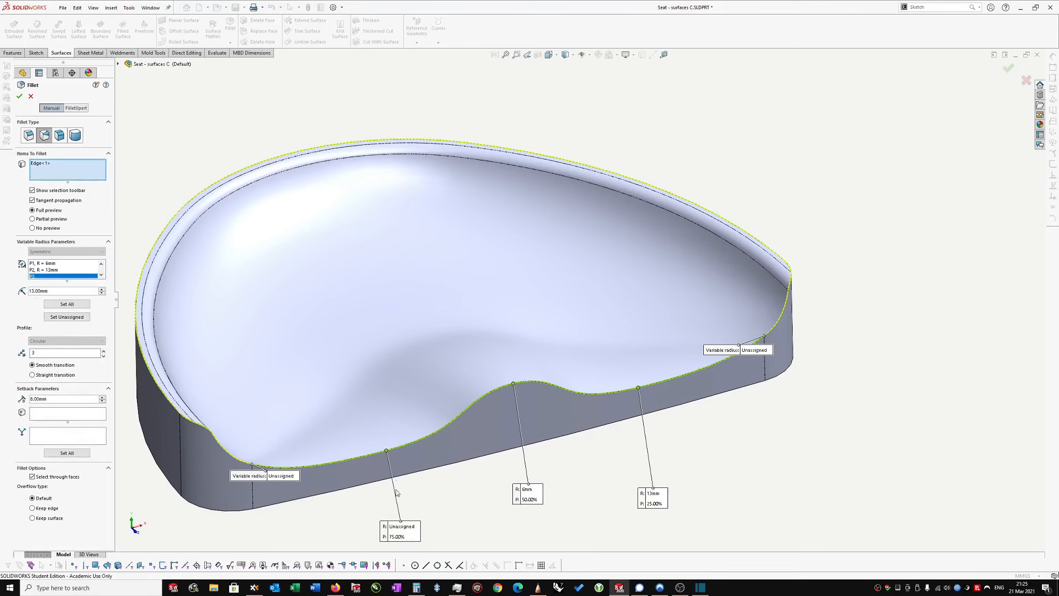
left_click(408, 526)
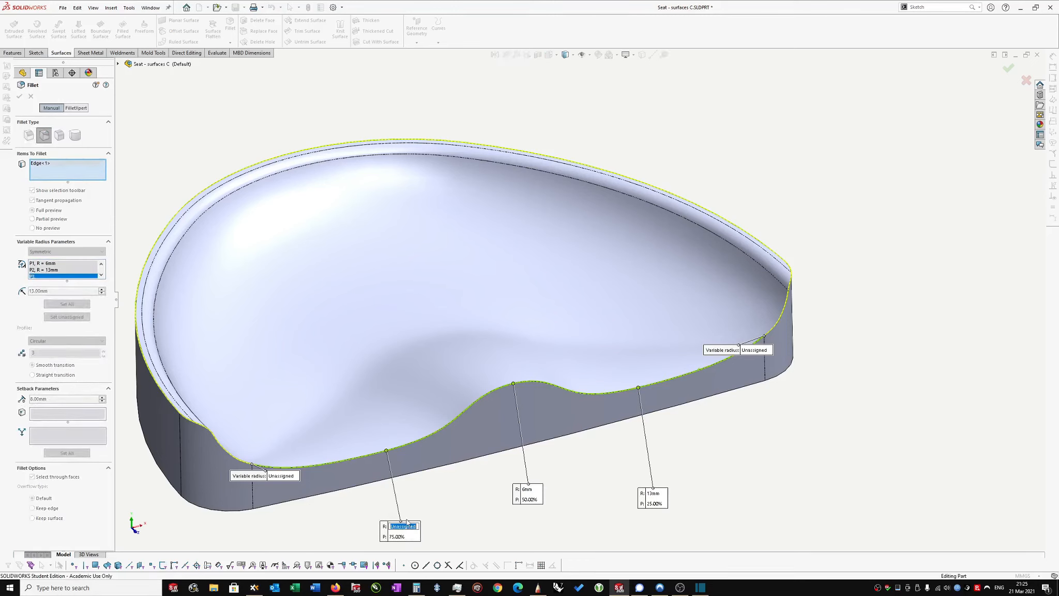
type("13")
key("Return")
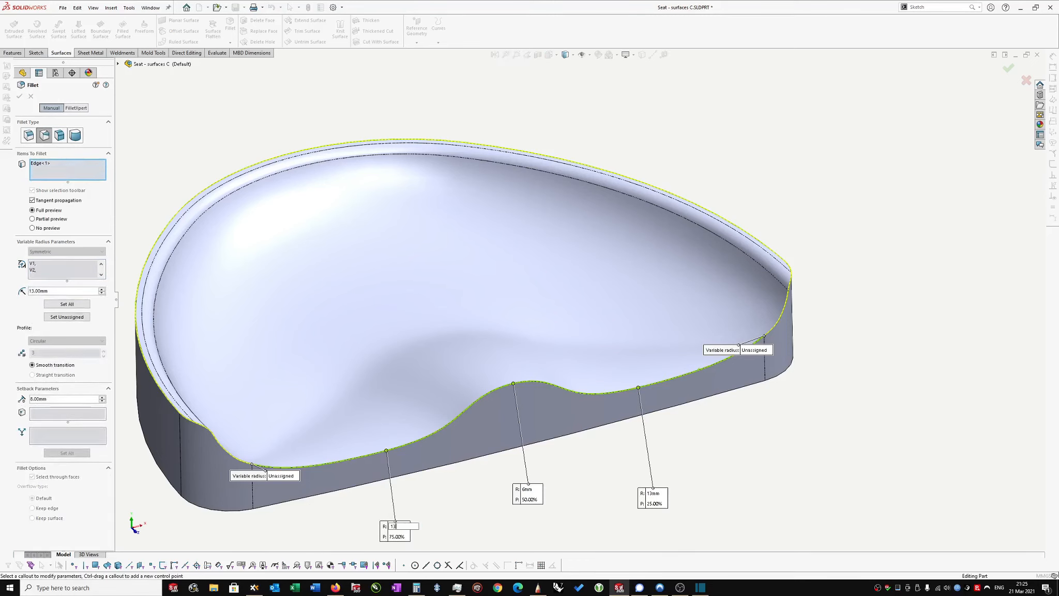
Set the variable fillet's radius to 7 mm at both end vertices of the wavy edge.
scroll(695, 398, "up", 1)
scroll(722, 357, "down", 1)
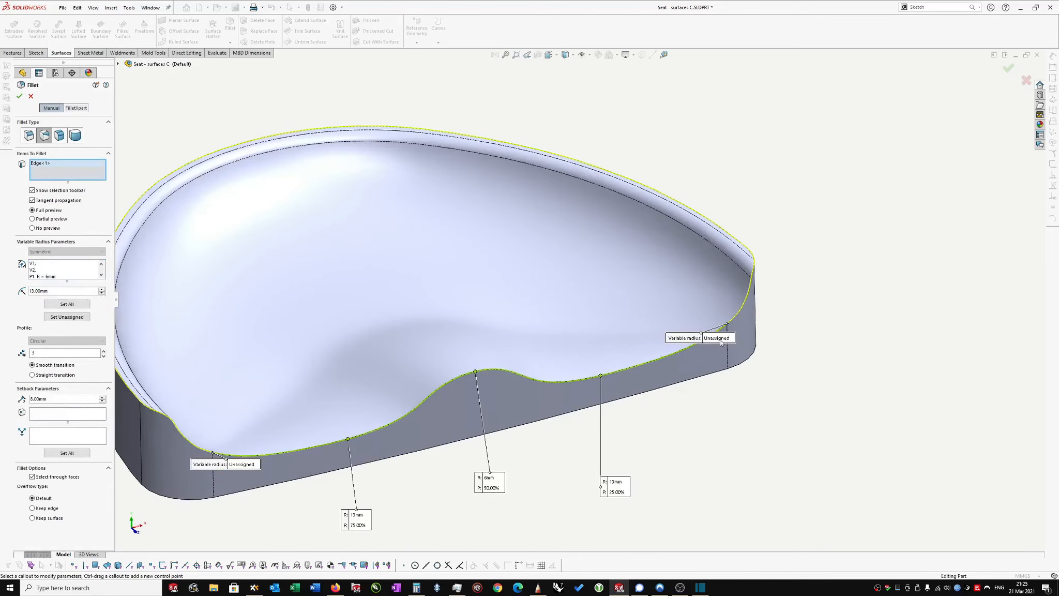
left_click_drag(723, 342, 813, 332)
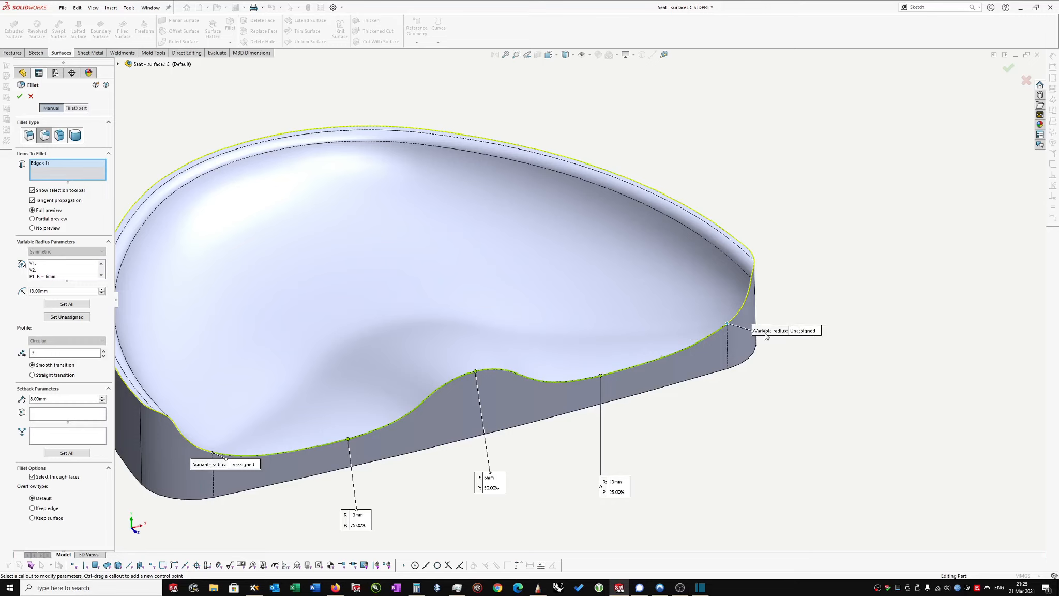
left_click(800, 331)
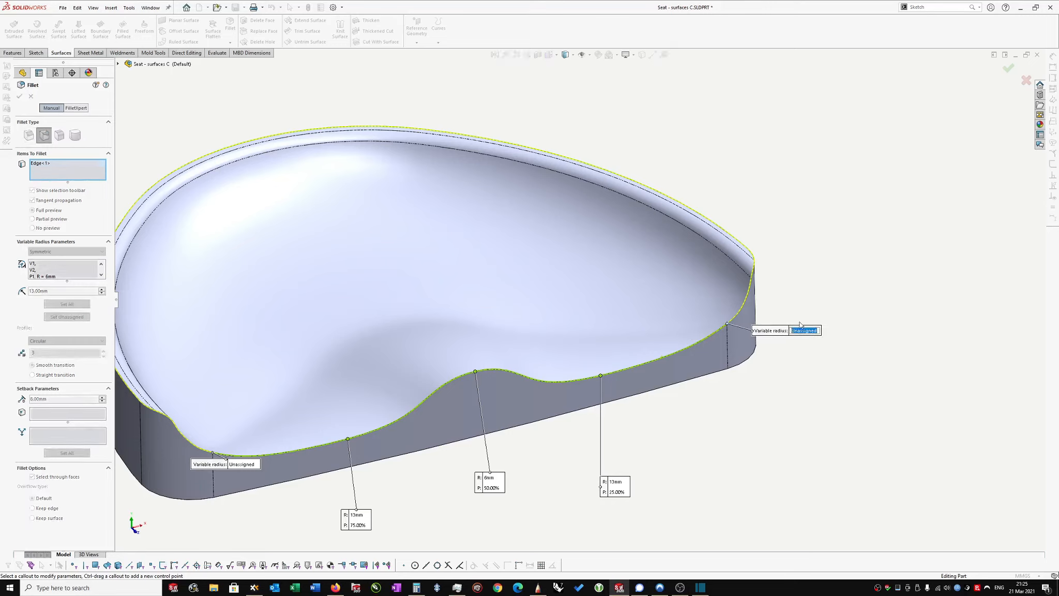
type("7")
key("Return")
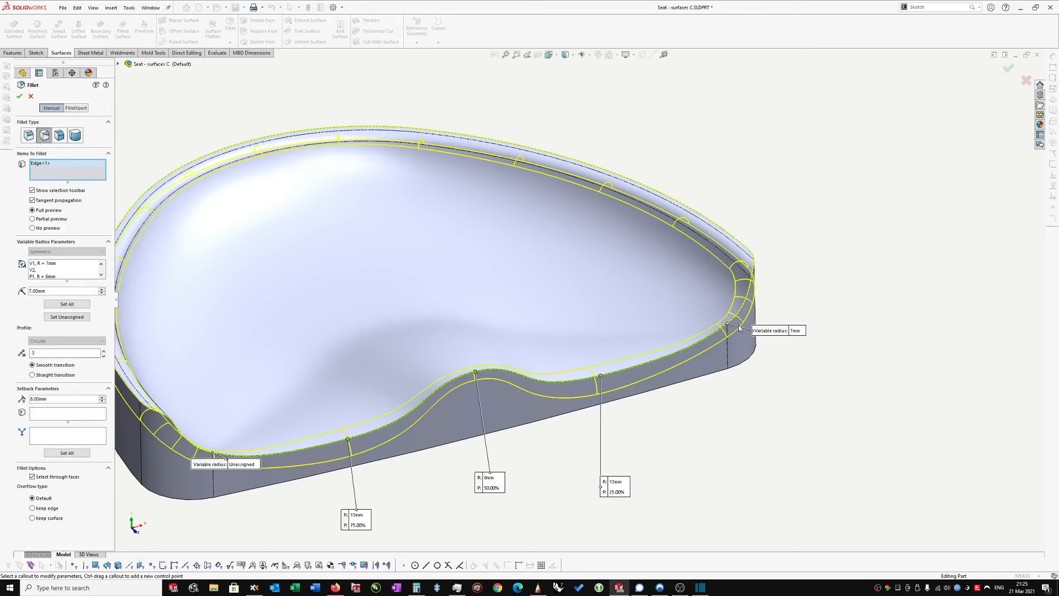
left_click(239, 464)
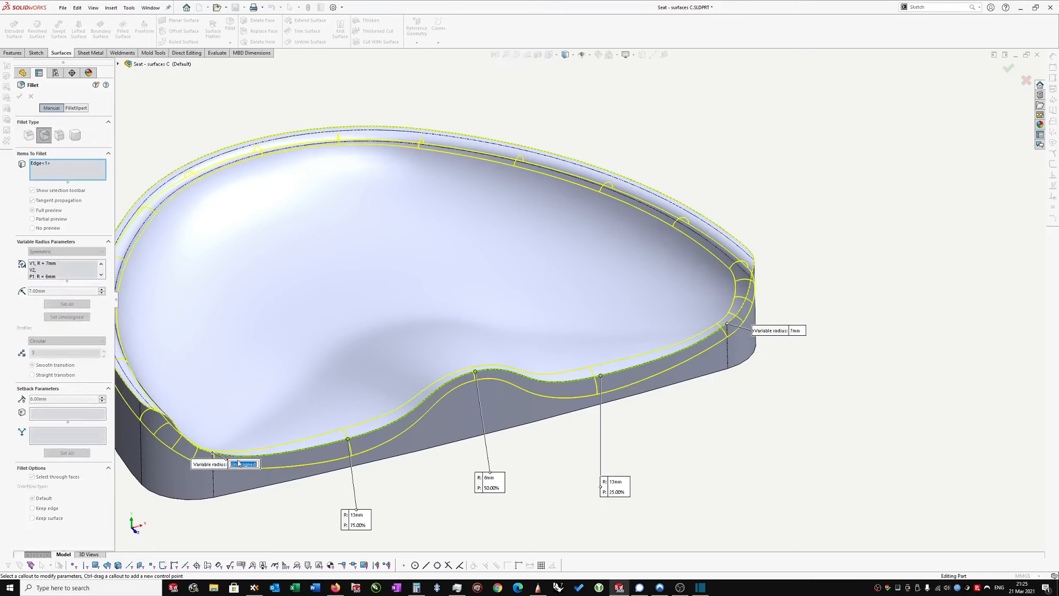
type("7")
key("Return")
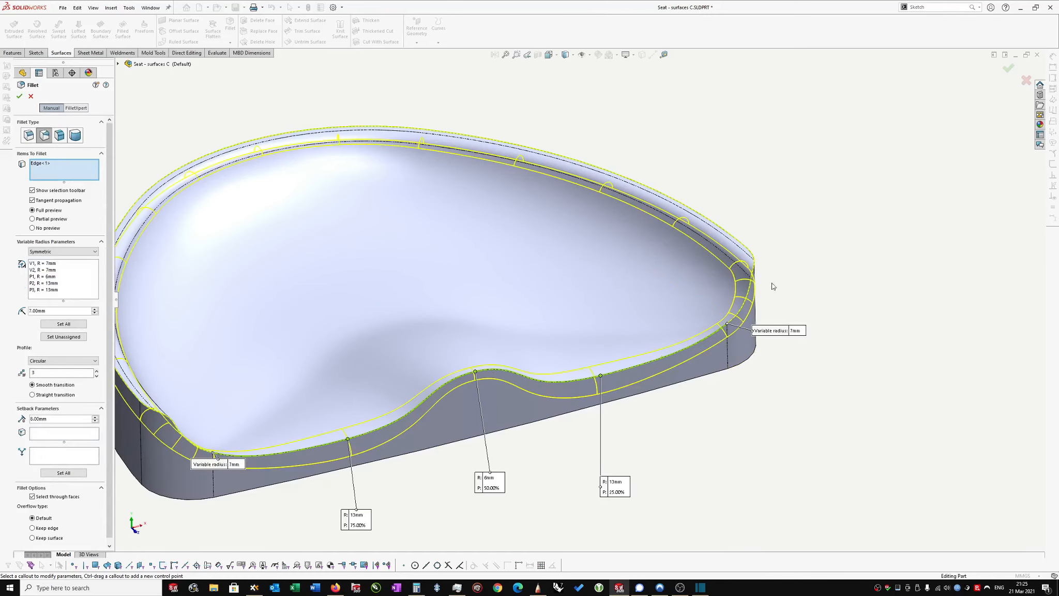
Add the rounded corner edge beside the 25% point to the fillet and set its midpoint radius to 4 mm.
middle_click_drag(814, 265, 783, 323)
left_click(765, 412)
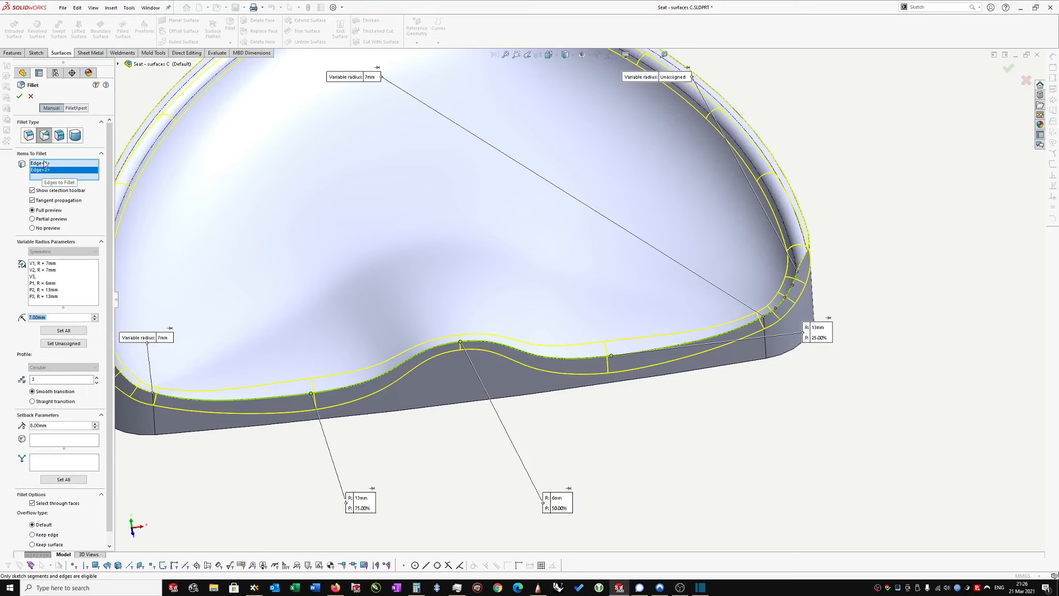
left_click(786, 298)
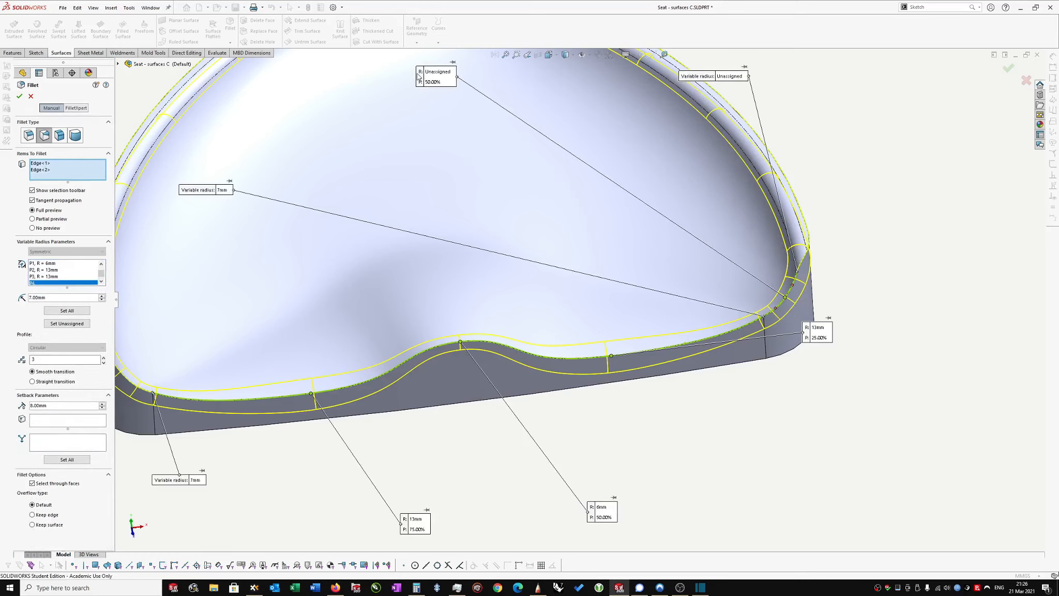
left_click_drag(419, 77, 962, 352)
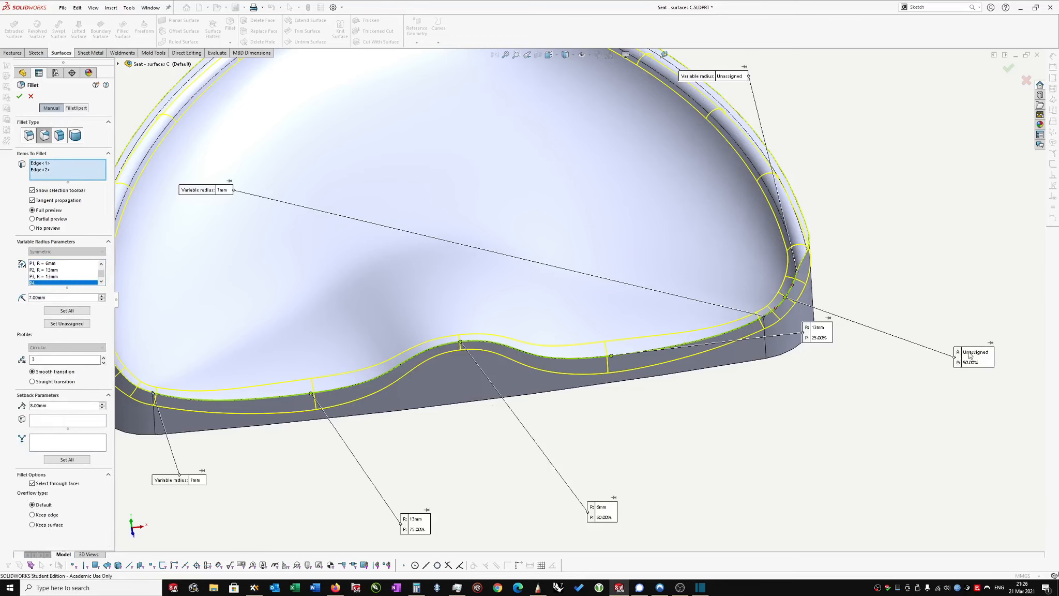
left_click(969, 353)
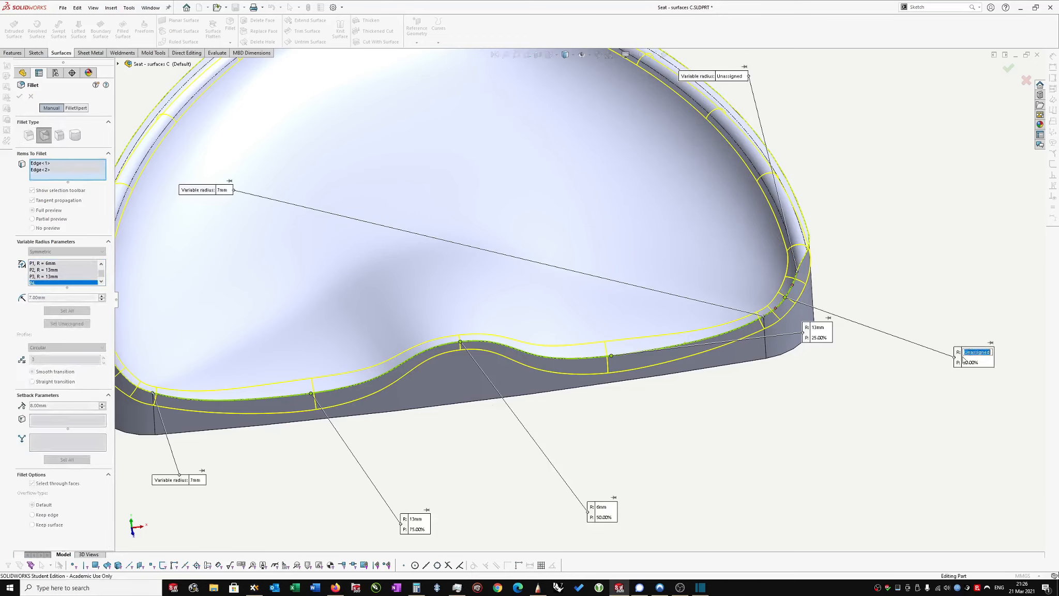
type("4")
key("Return")
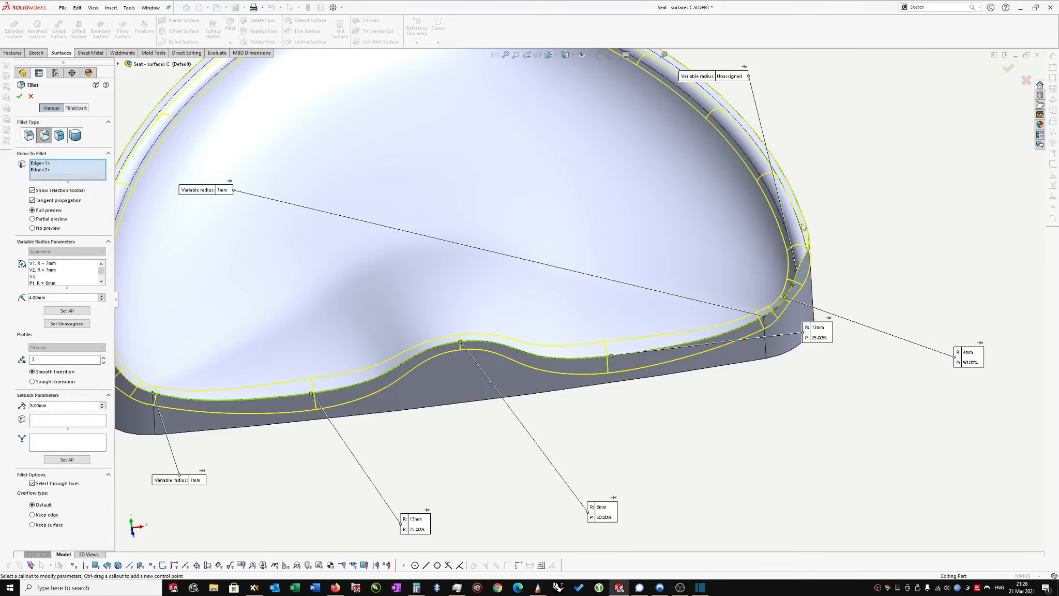
Set the radius to 2 mm at that corner edge's far end vertex and move the 25% point's callout clear of the body.
left_click(726, 77)
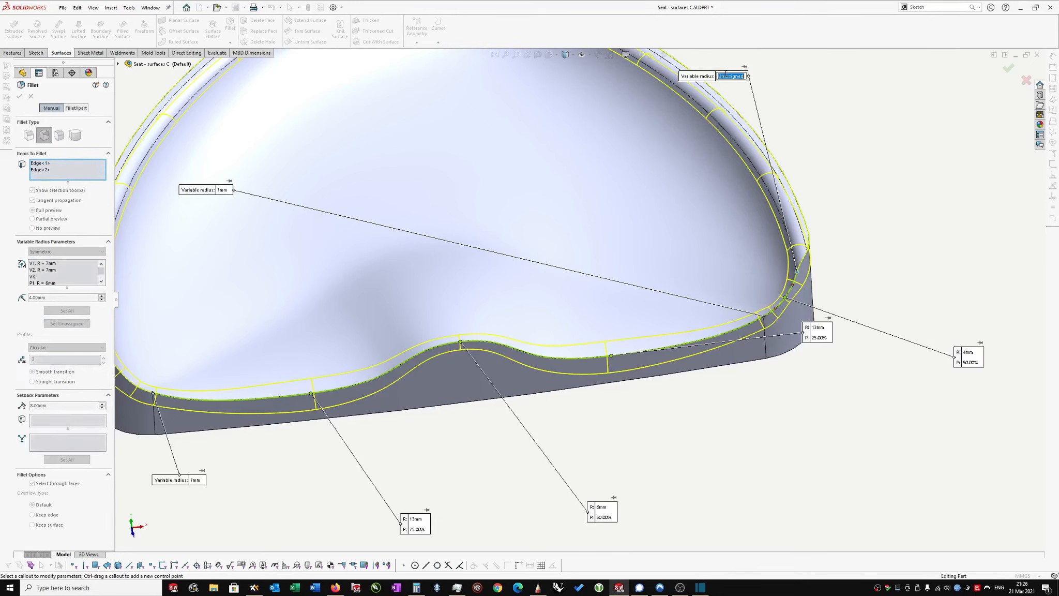
type("2")
key("Return")
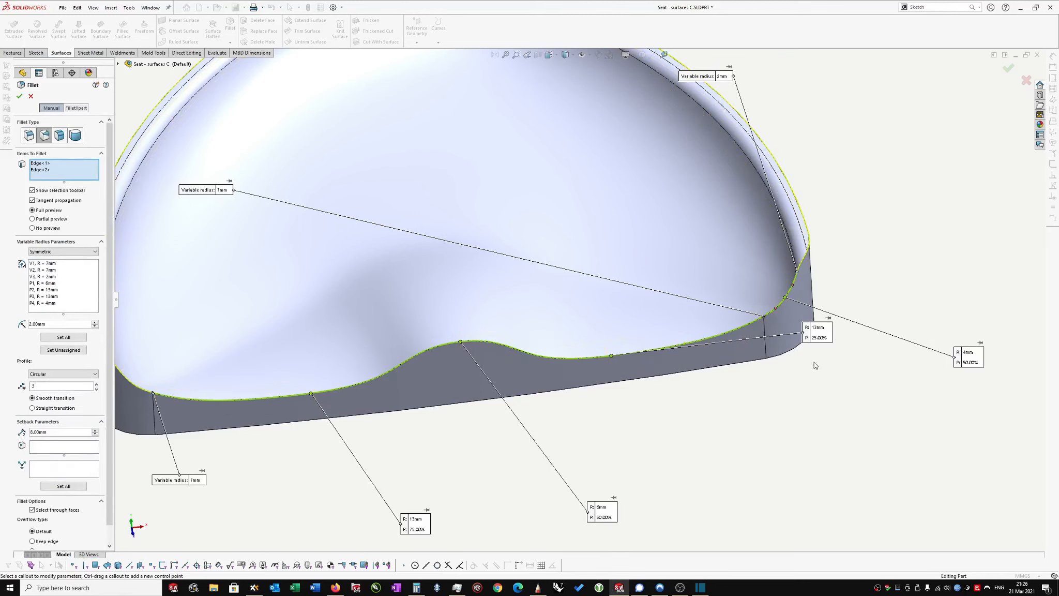
left_click_drag(819, 329, 789, 407)
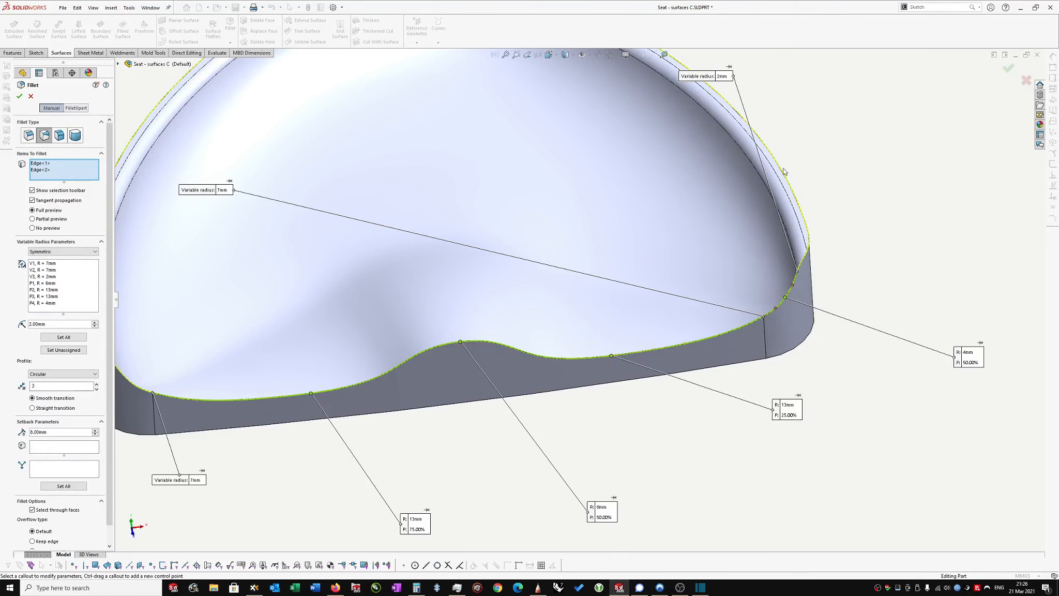
Add the opposite rounded corner edge, beside the 75% point, to the fillet and set its midpoint radius to 4 mm.
middle_click_drag(784, 172, 266, 413)
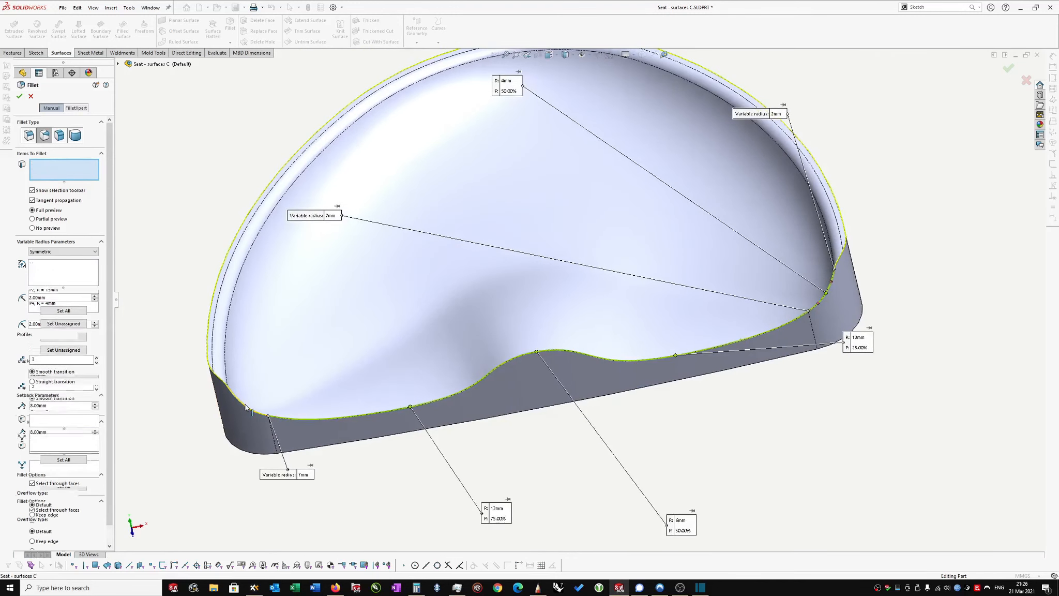
left_click(247, 408)
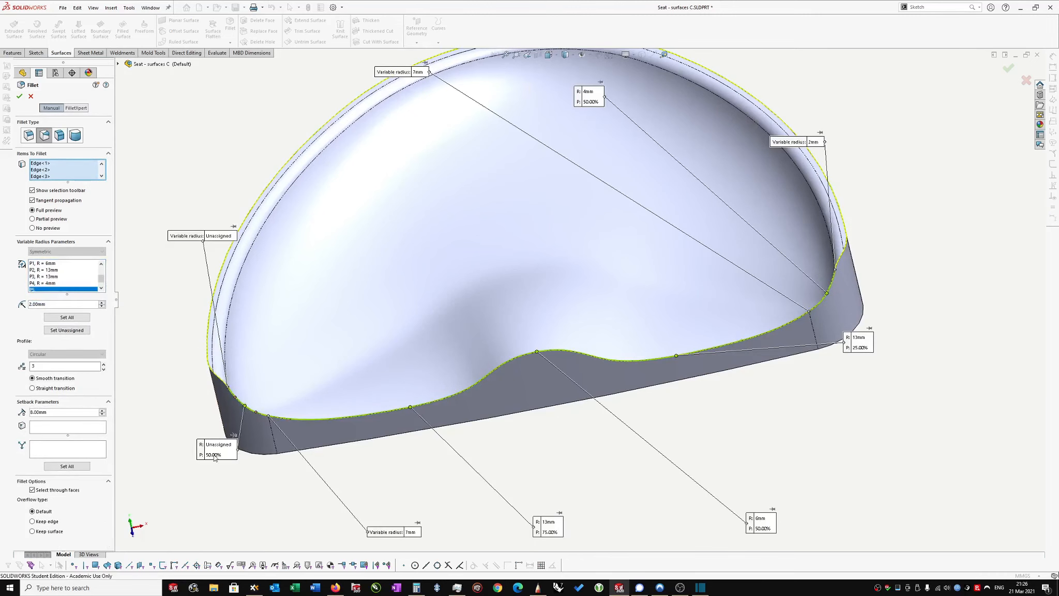
left_click(215, 446)
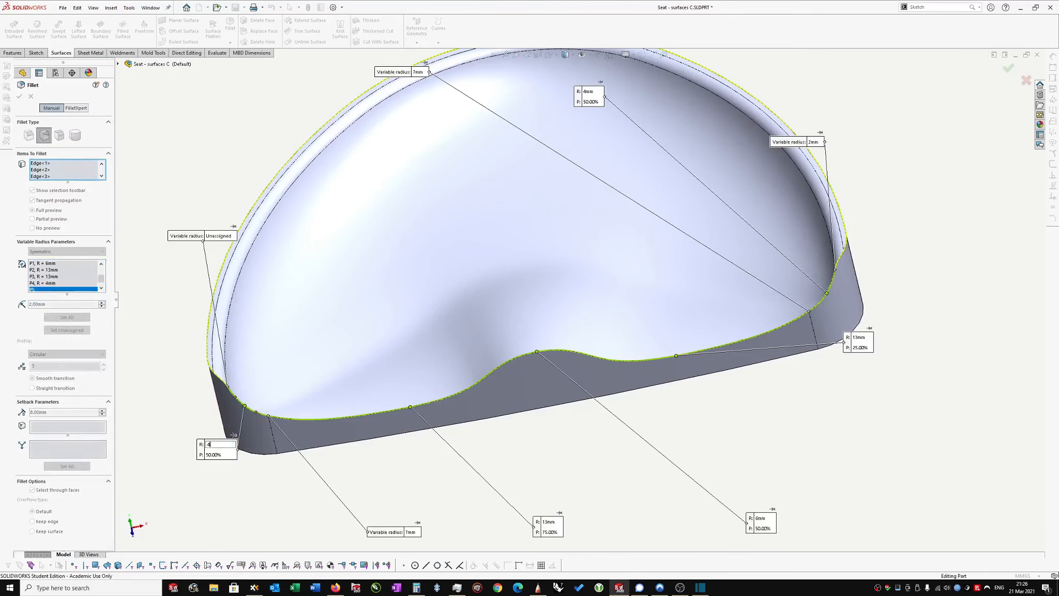
key("Return")
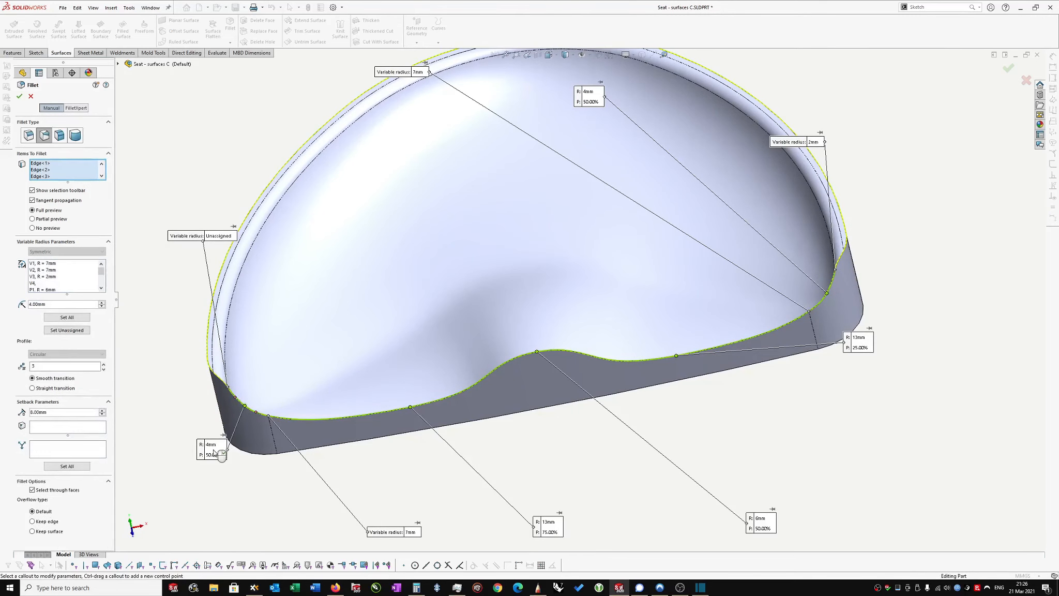
Set the variable fillet's radius to 2 mm at the unassigned end vertex of the corner edge beside the 75% point.
left_click(213, 237)
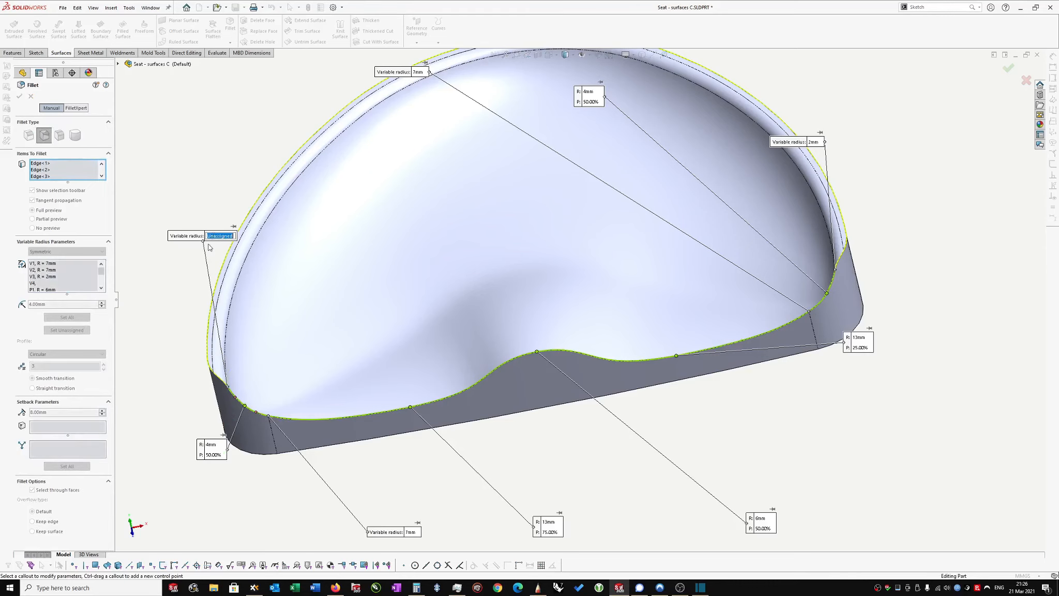
type("2")
key("Return")
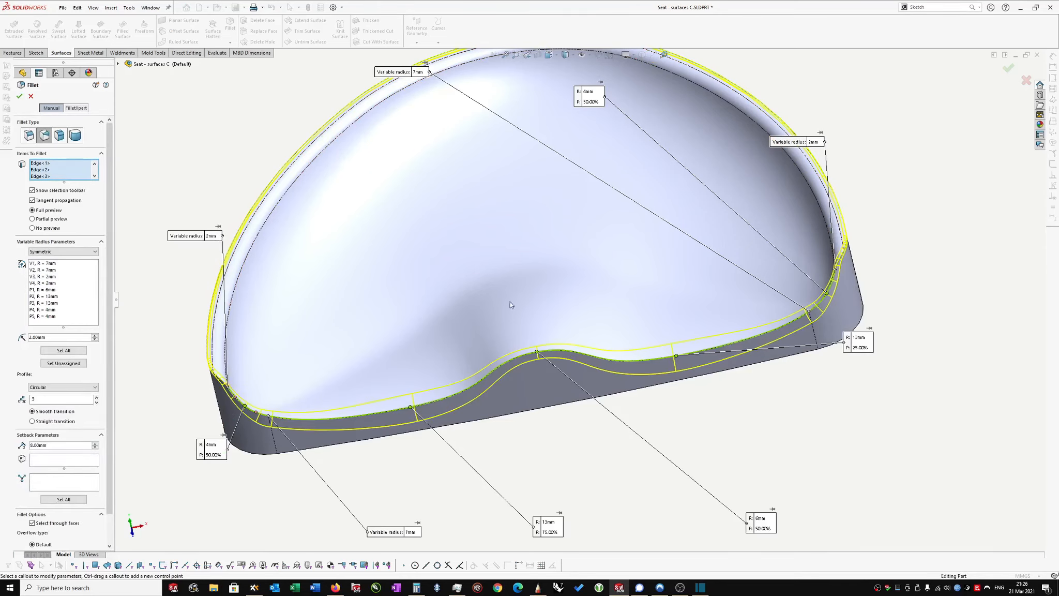
Check the fillet preview and create the variable-radius fillet along the wavy front edge and both rounded corner edges.
middle_click_drag(977, 259, 980, 260)
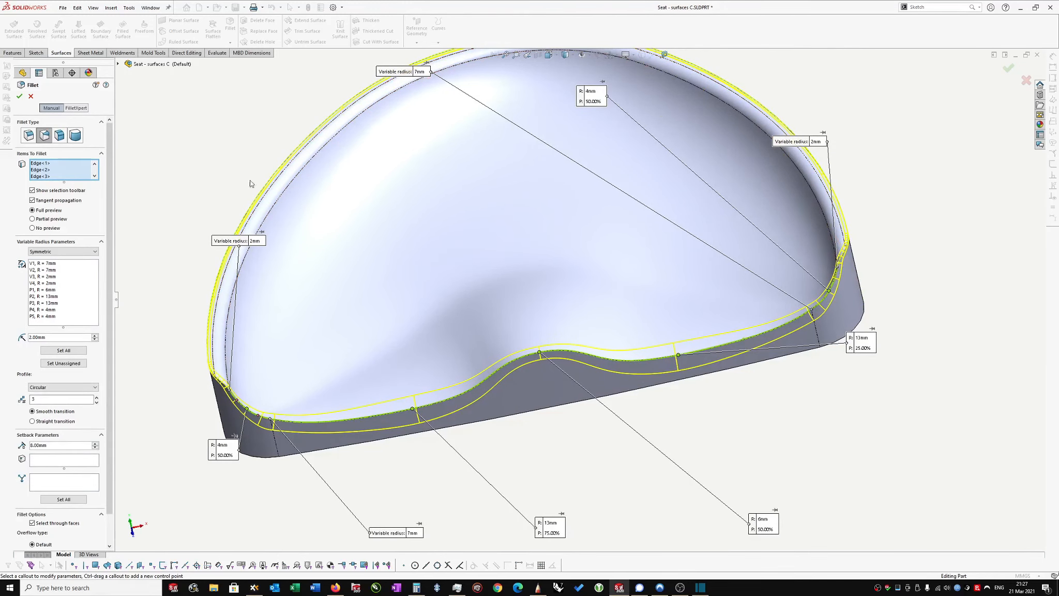
mouse_move(189, 288)
middle_mouse_down()
mouse_move(199, 281)
mouse_move(199, 290)
middle_mouse_up()
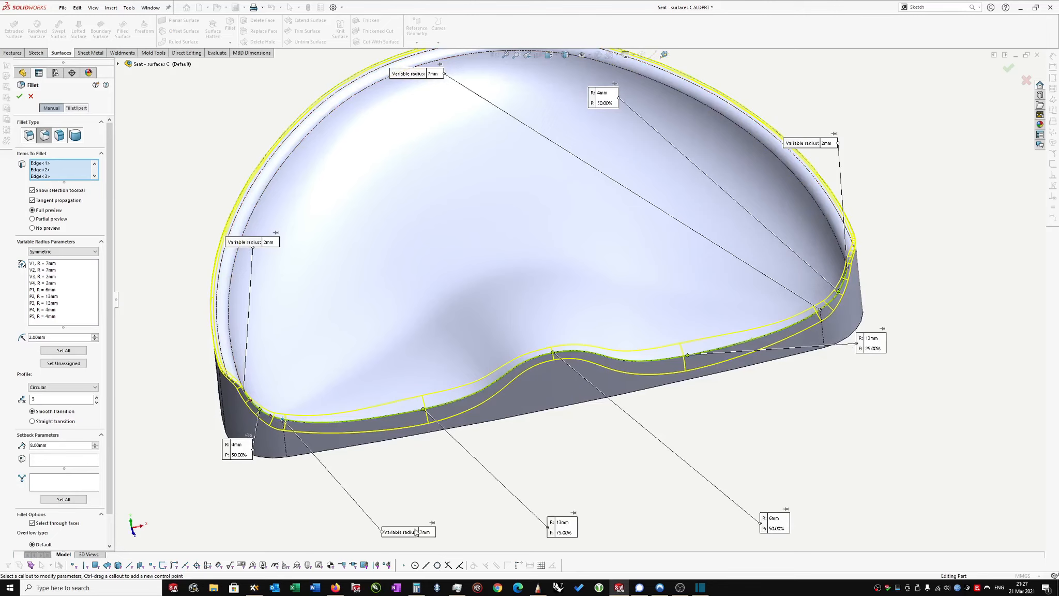
left_click_drag(415, 532, 385, 497)
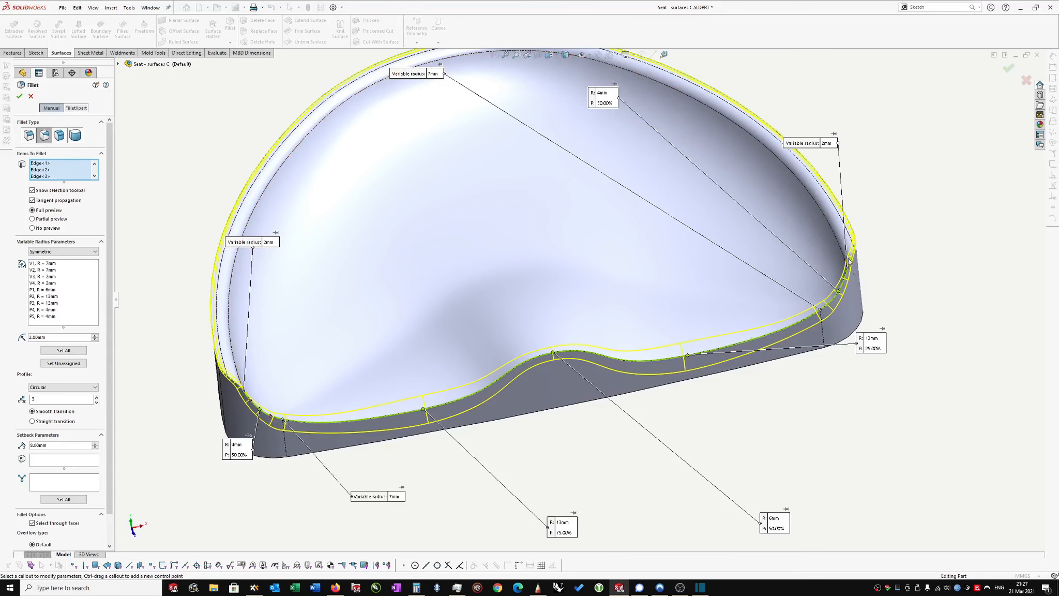
middle_click_drag(624, 391, 627, 390)
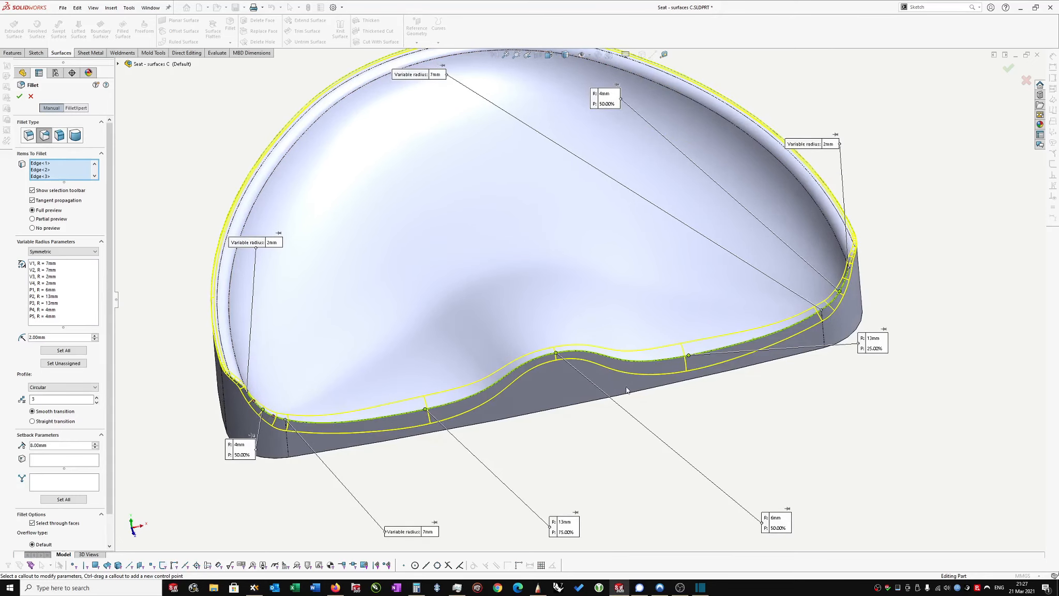
middle_click_drag(732, 408, 674, 383)
middle_click_drag(490, 331, 862, 315)
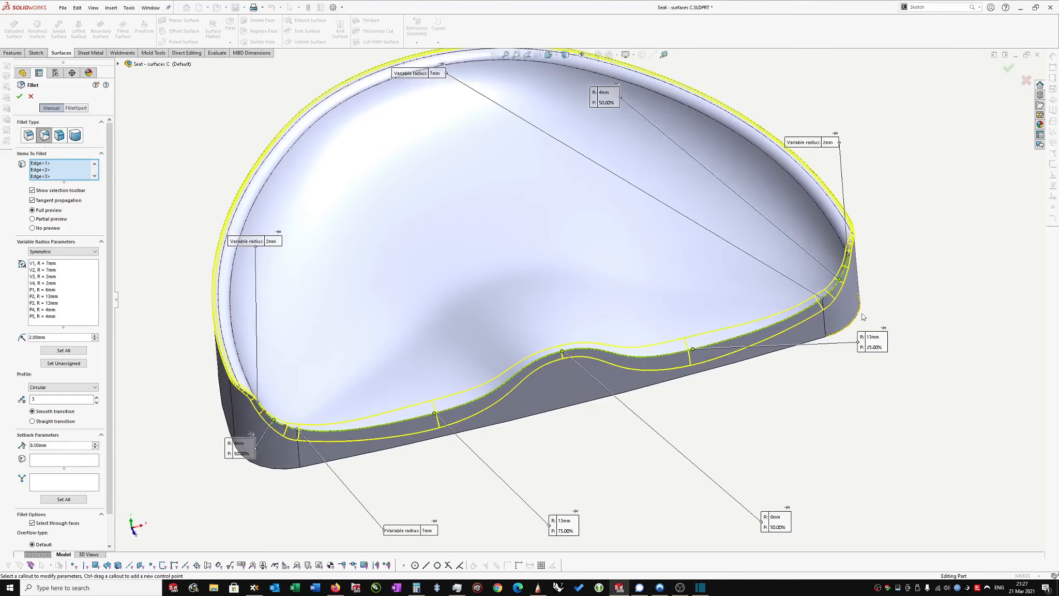
key("Return")
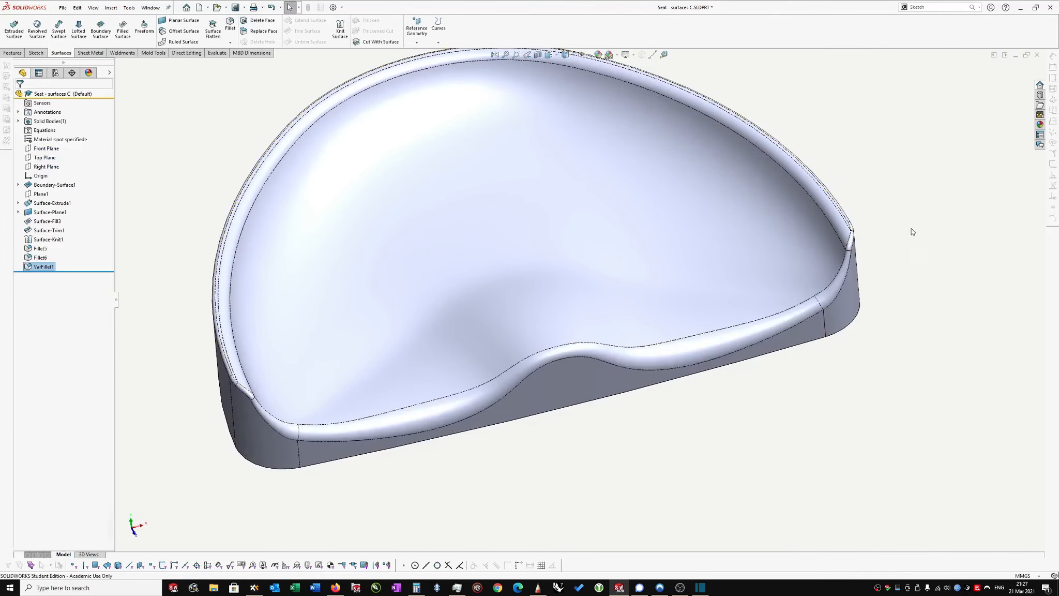
middle_click_drag(911, 230, 762, 344)
middle_click_drag(808, 281, 892, 171)
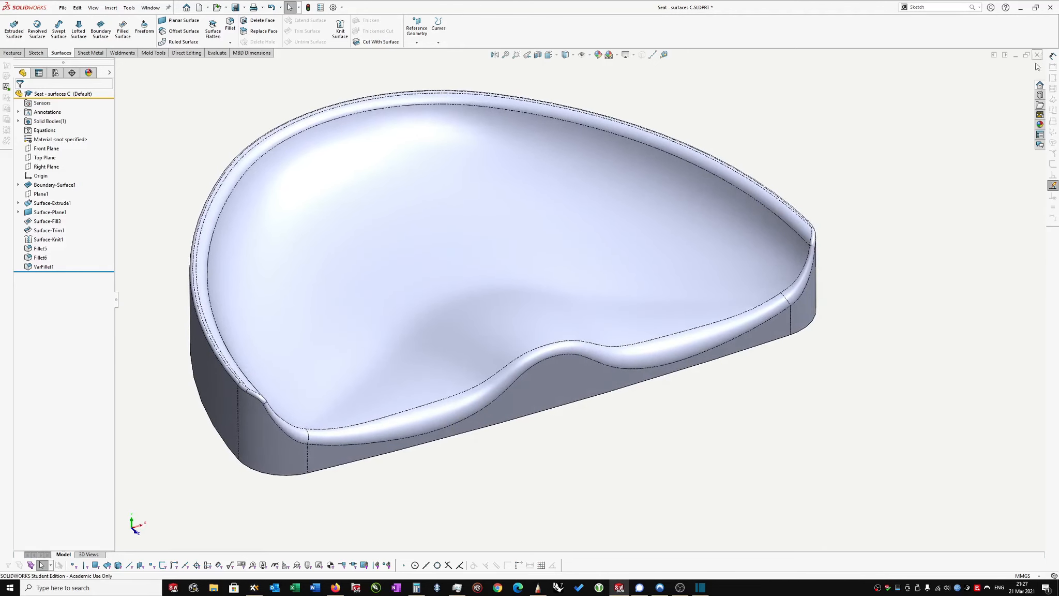